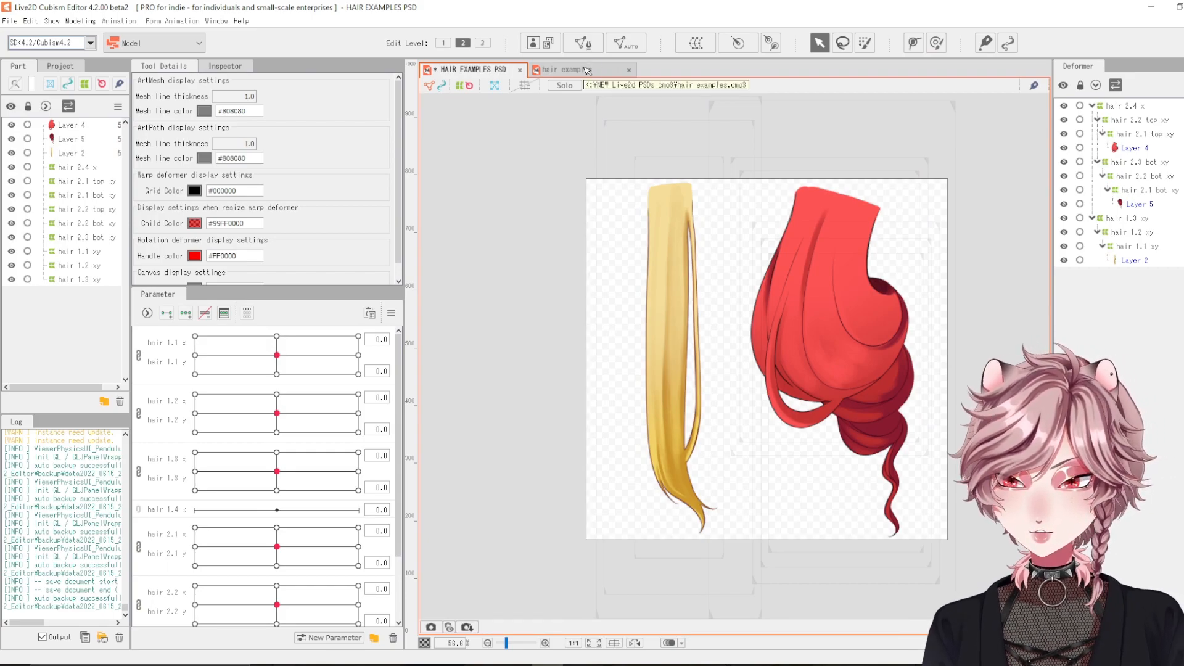
- Switch to the hair examples model, show Layer 2 with the blond strand, and hide Layer 4 and Layer 5
click(586, 70)
scroll(769, 283, down, 2)
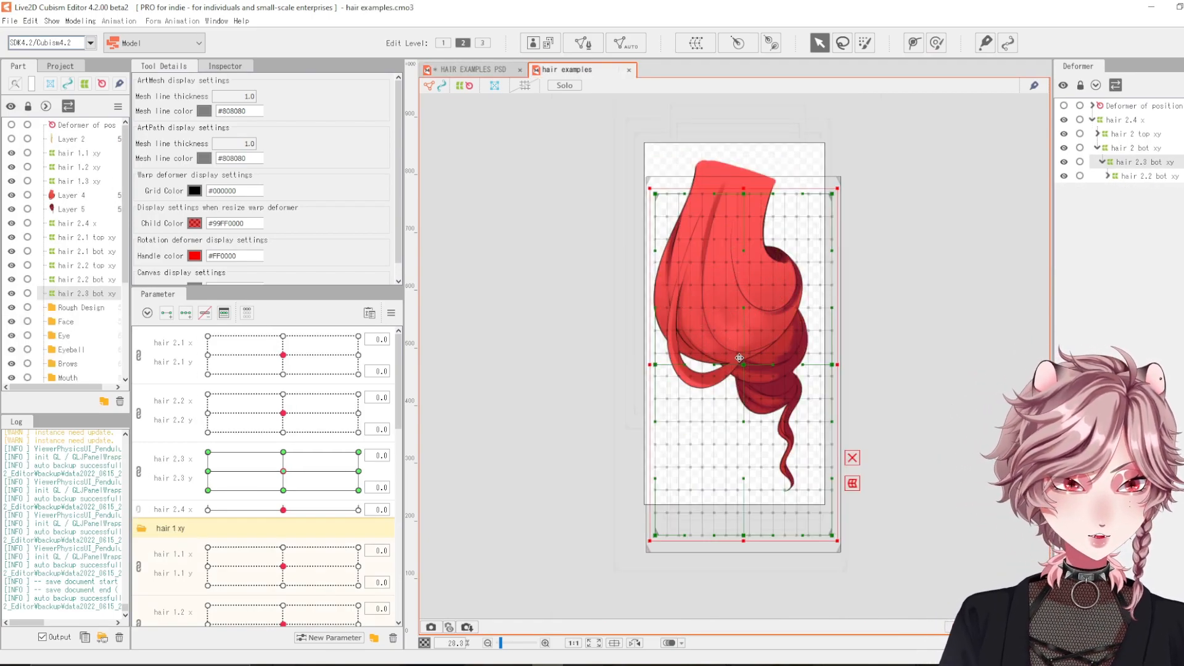
click(1063, 108)
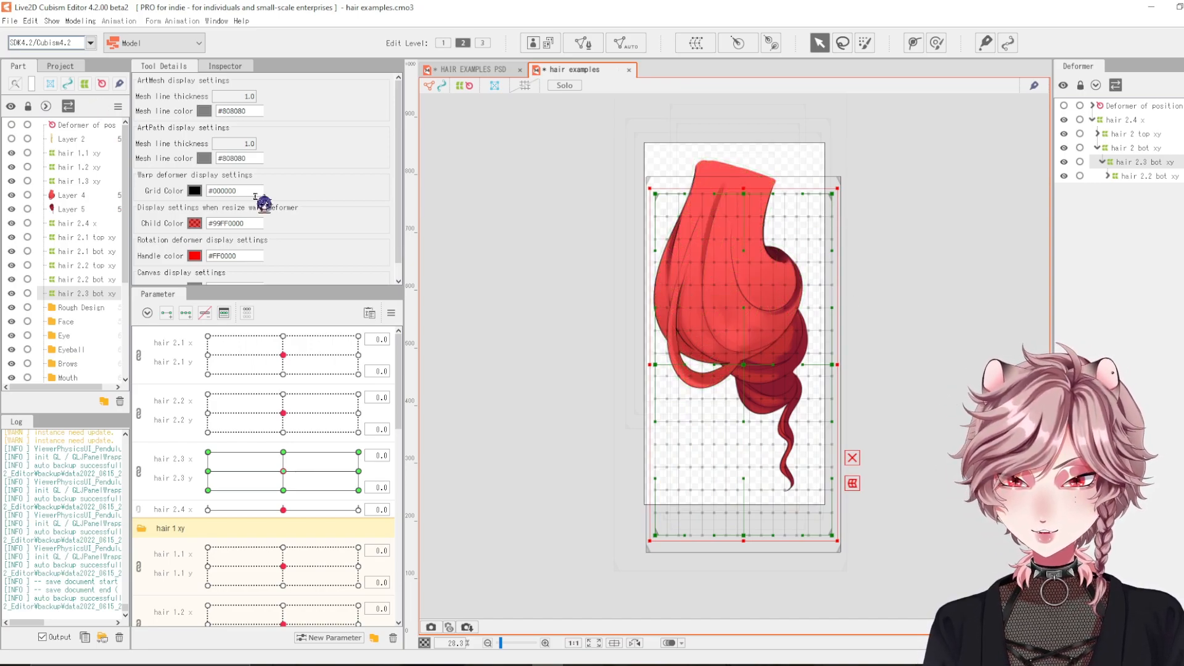
click(15, 139)
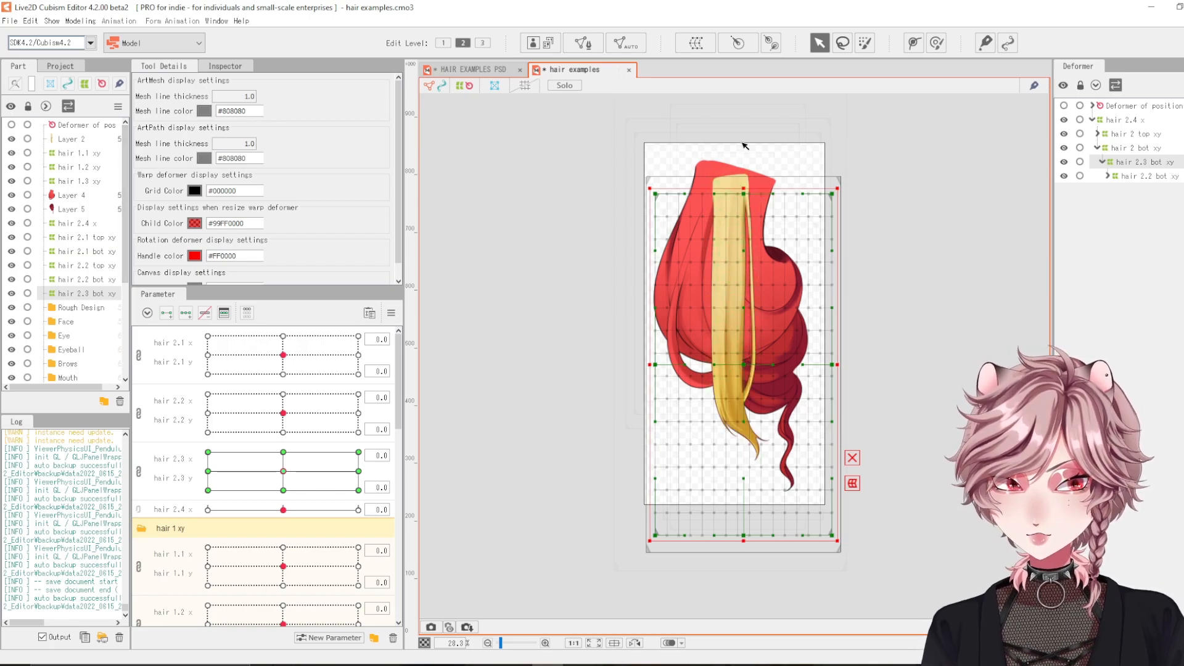
click(12, 209)
click(11, 195)
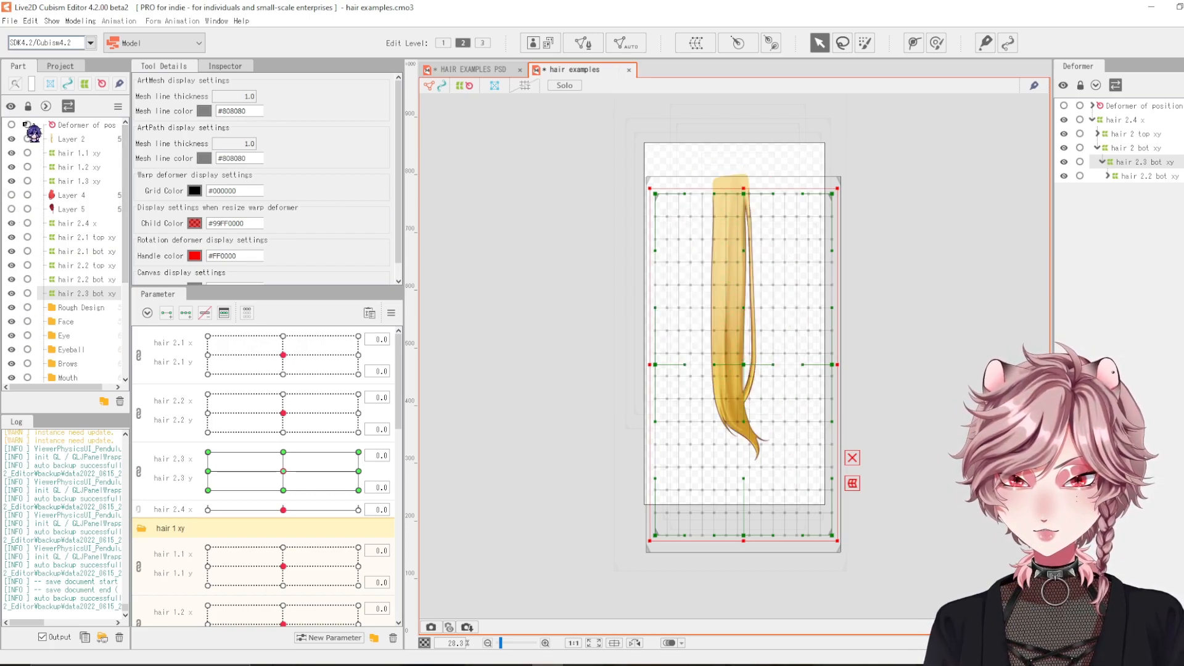
- Preview how the blond strand sways in the physics settings by moving the model around, and close the settings
click(81, 20)
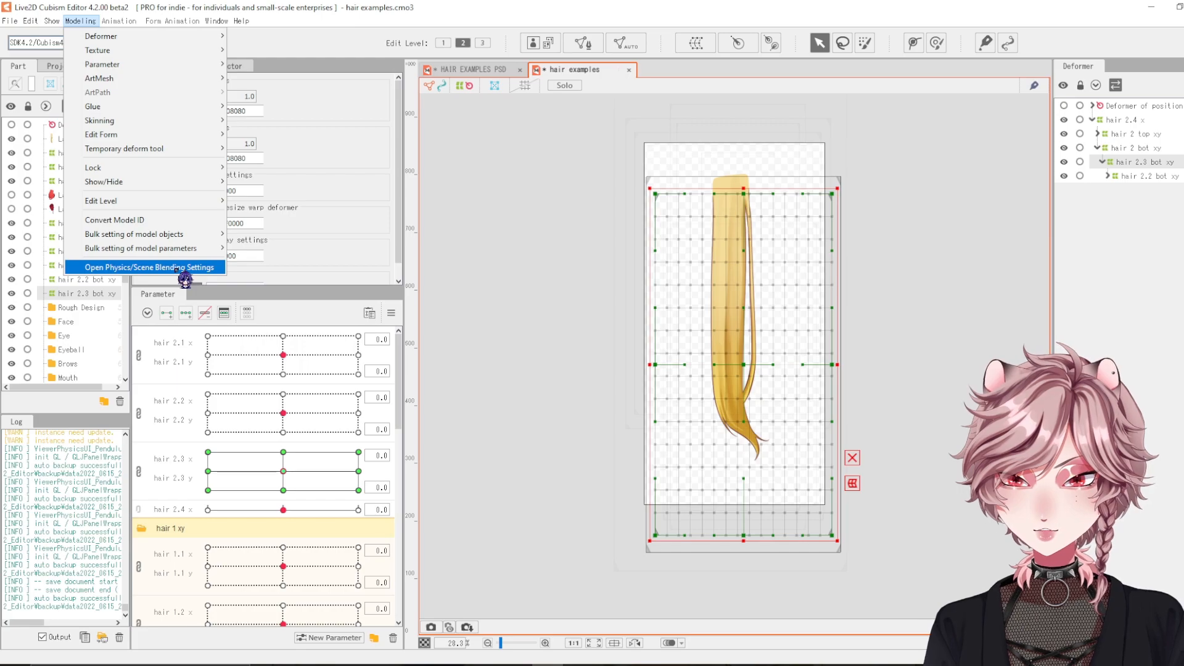
click(177, 270)
drag(722, 43, 429, 43)
drag(560, 340, 1145, 462)
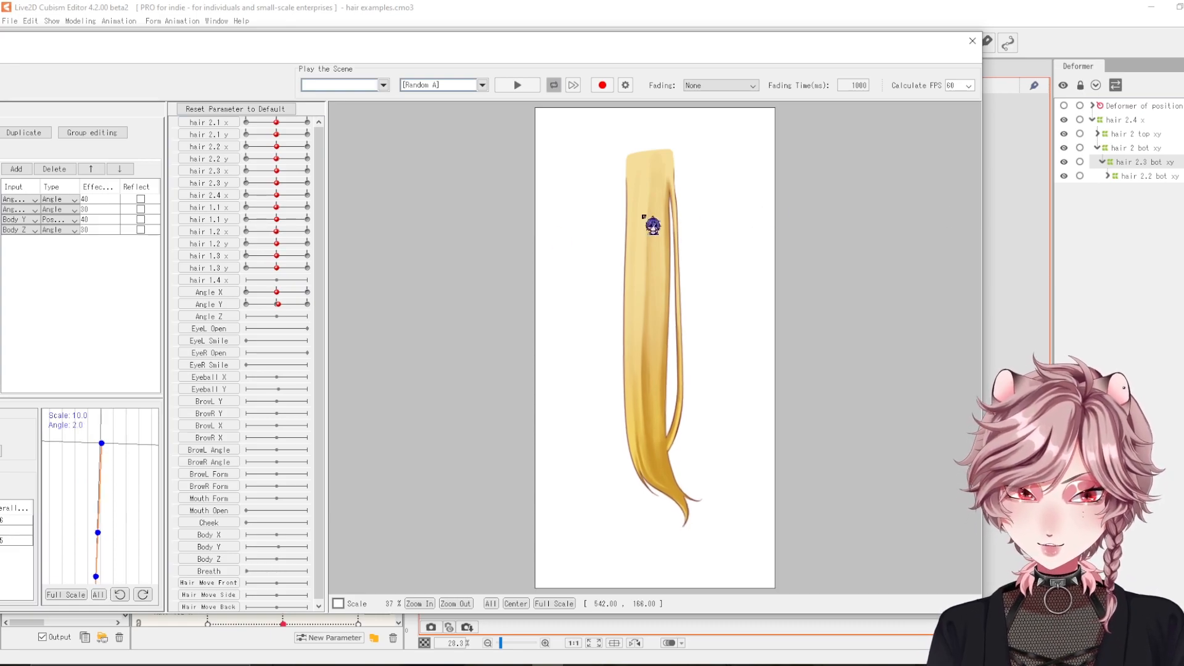
drag(935, 391, 969, 529)
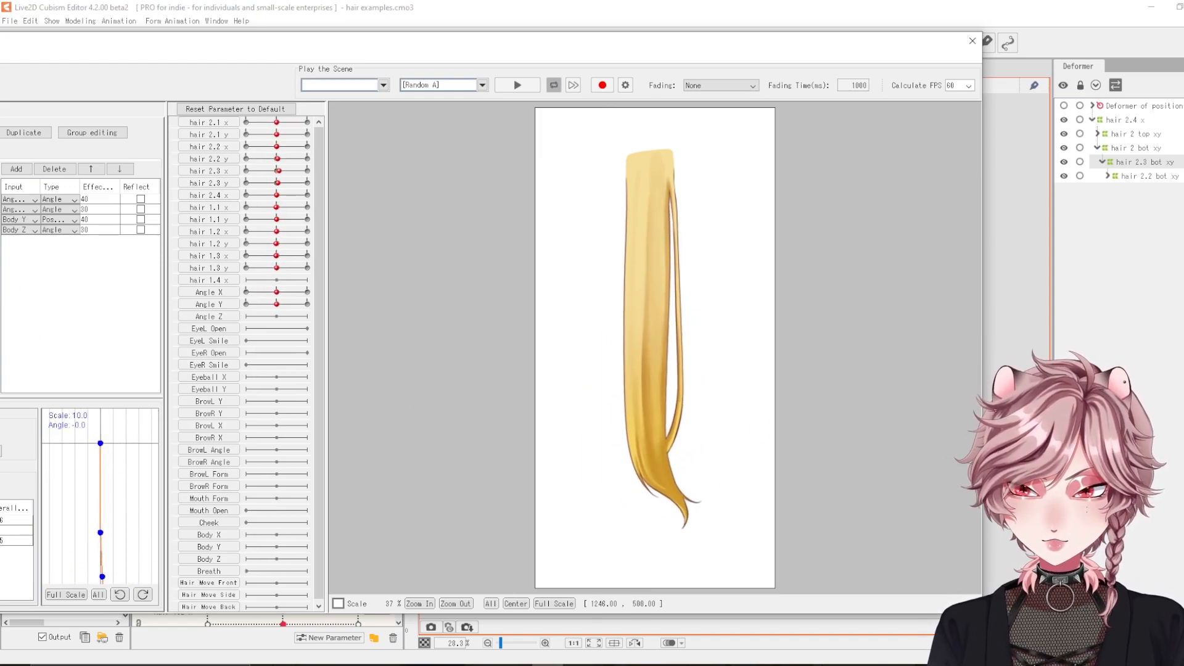
drag(600, 321, 611, 299)
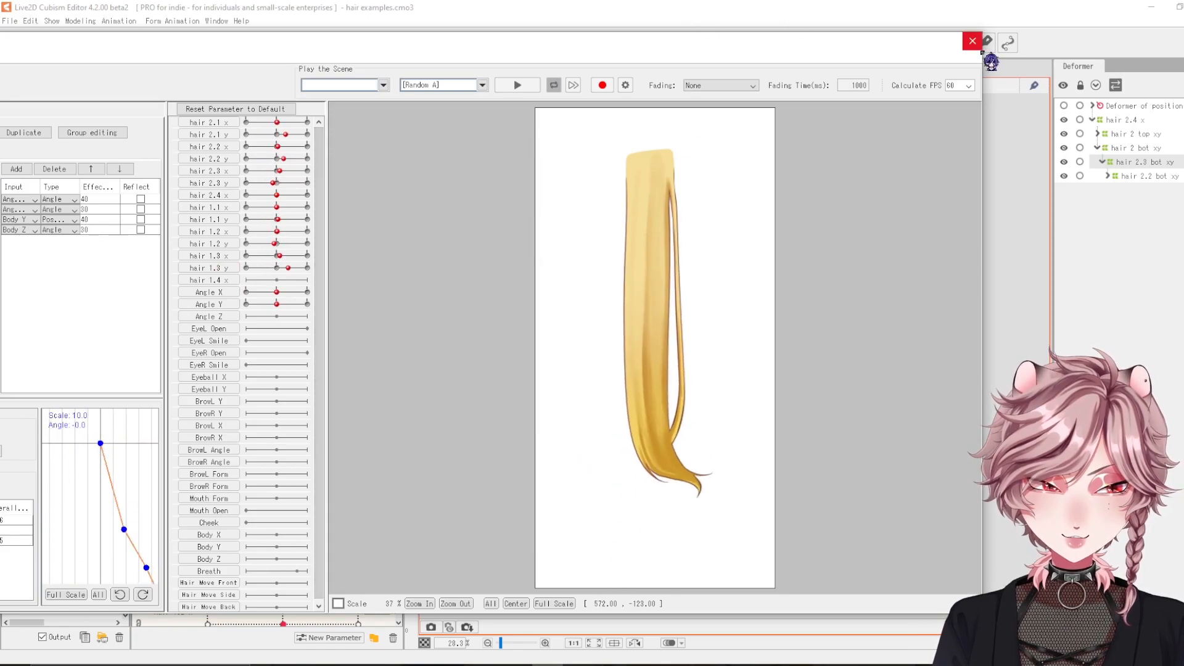
click(972, 41)
- Hide Layer 2 with the blond strand and show the red curls on Layer 4 and Layer 5
drag(774, 336, 821, 310)
scroll(835, 335, up, 2)
scroll(859, 386, down, 2)
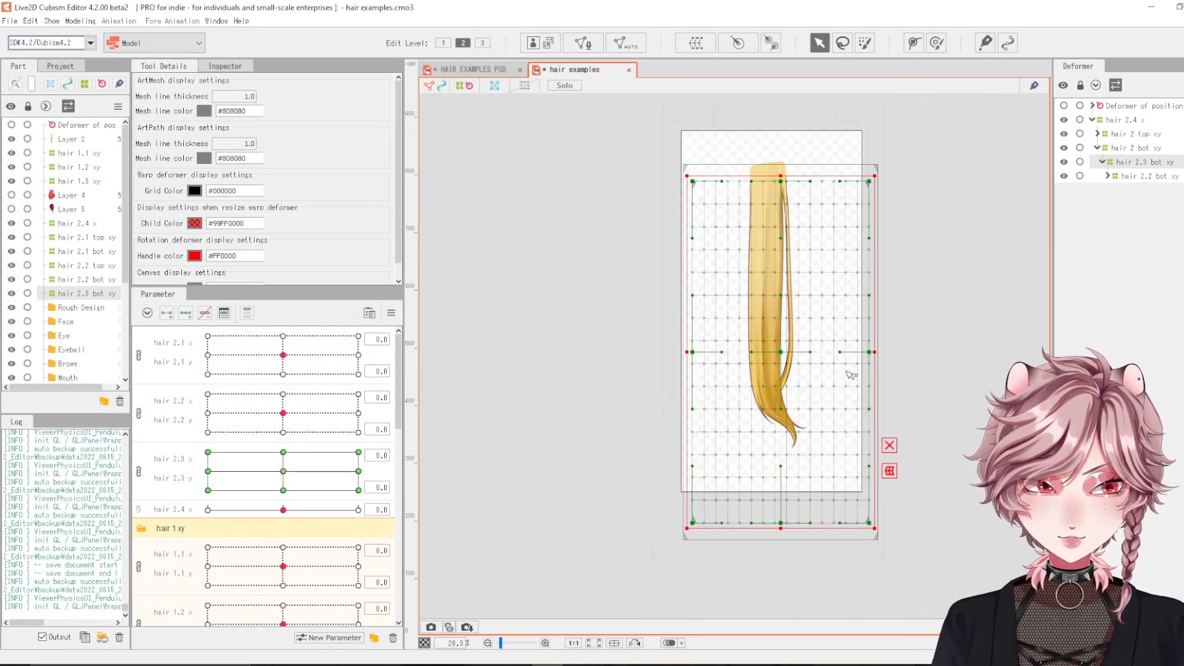
click(1156, 135)
click(1163, 118)
click(1166, 105)
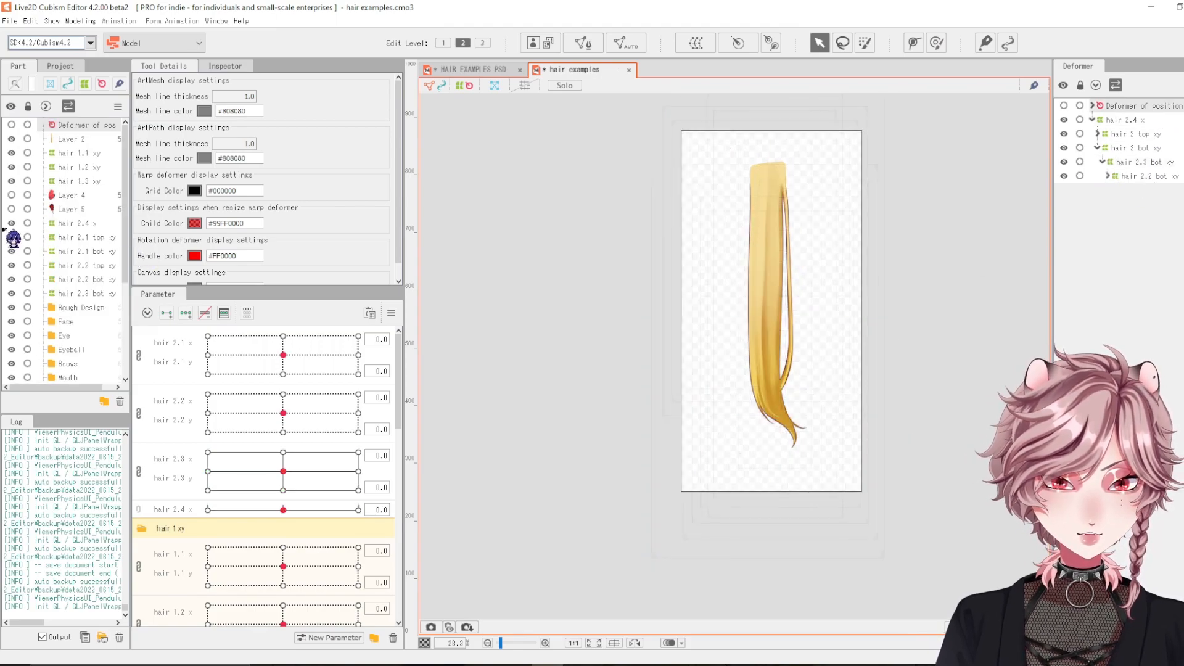
click(12, 139)
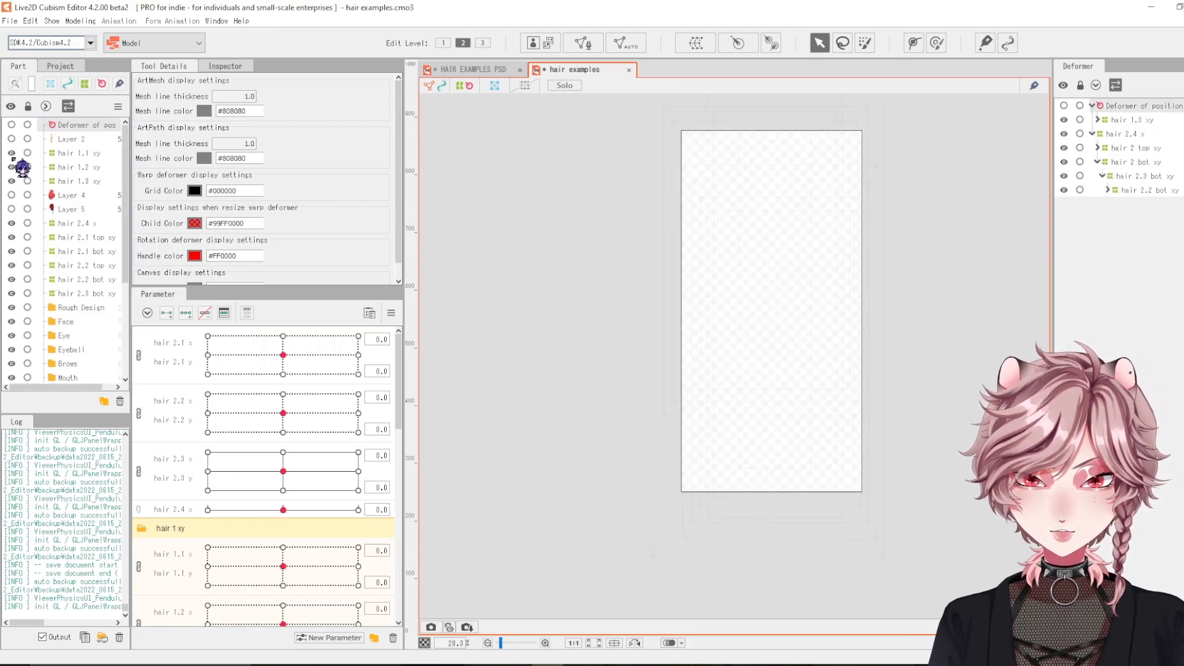
click(12, 195)
click(11, 209)
- Preview the red curls' physics by swinging the model sideways and up and down, and close the physics settings
click(80, 21)
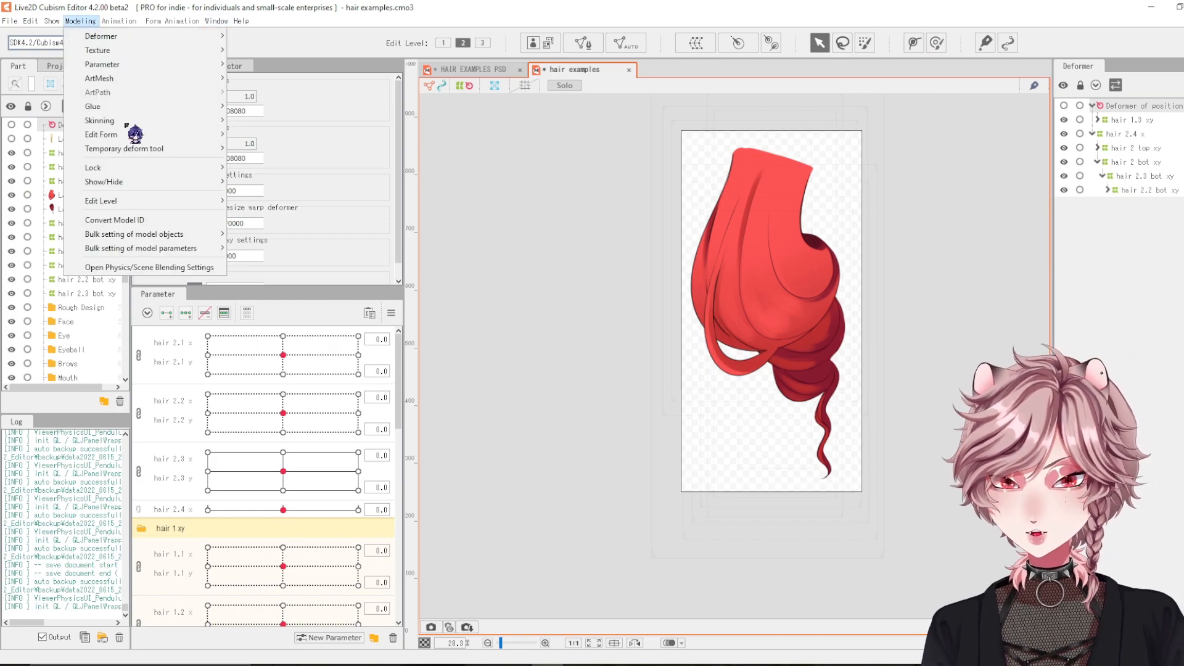
click(166, 269)
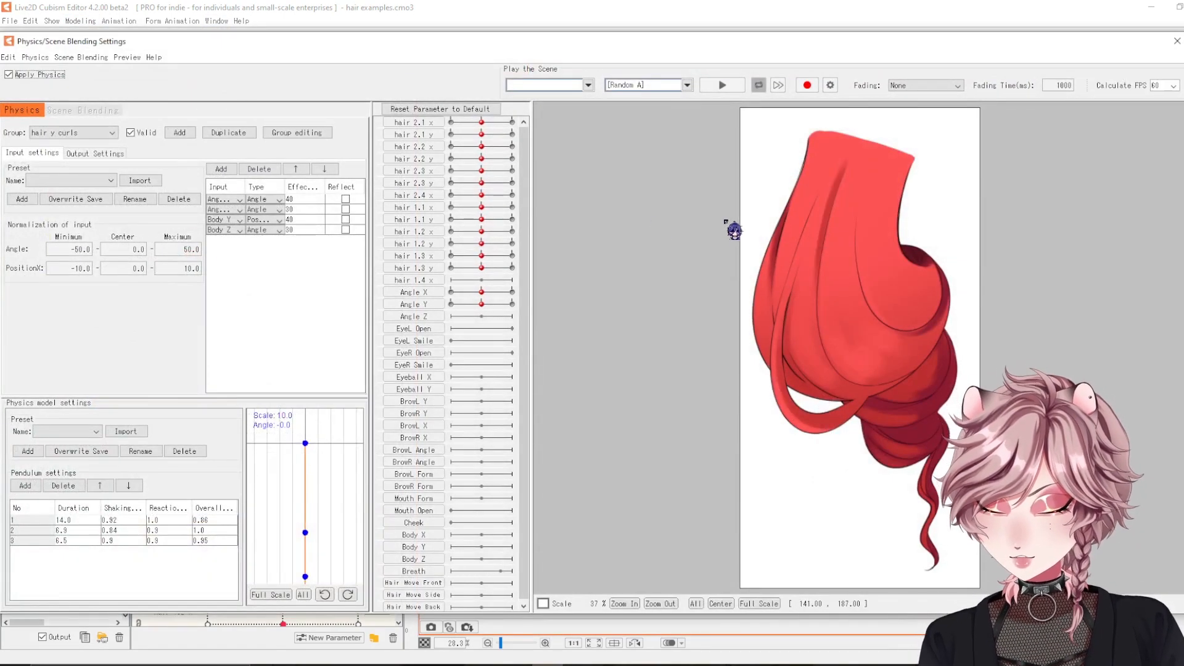
drag(869, 176, 1003, 514)
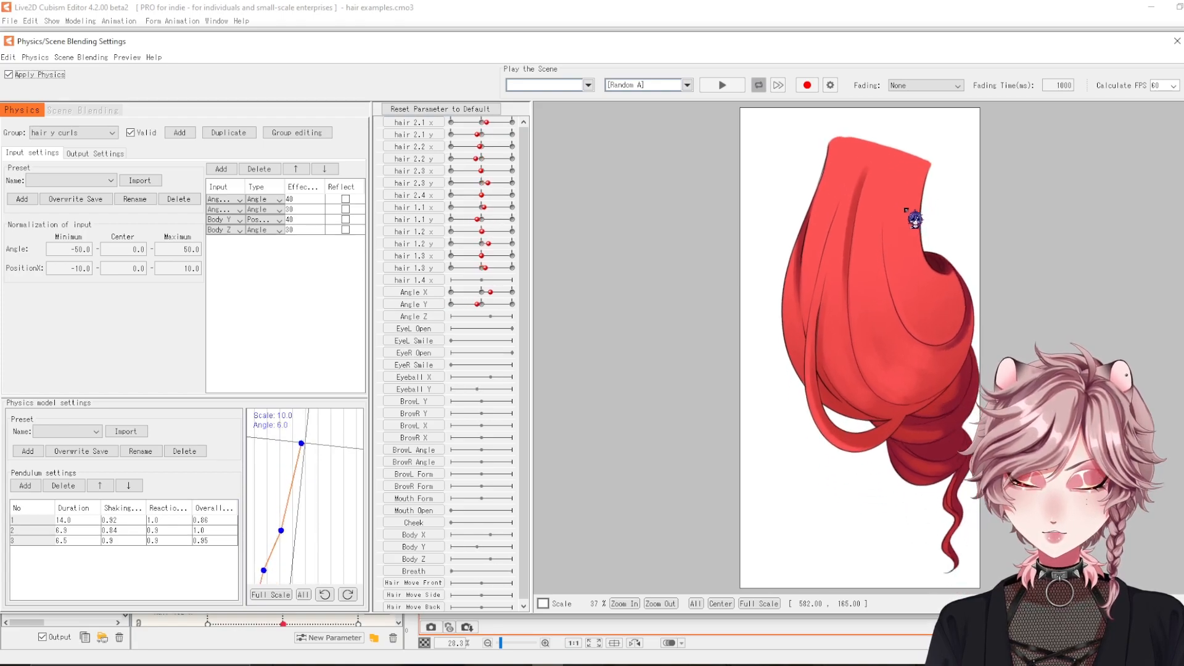
drag(902, 318, 852, 266)
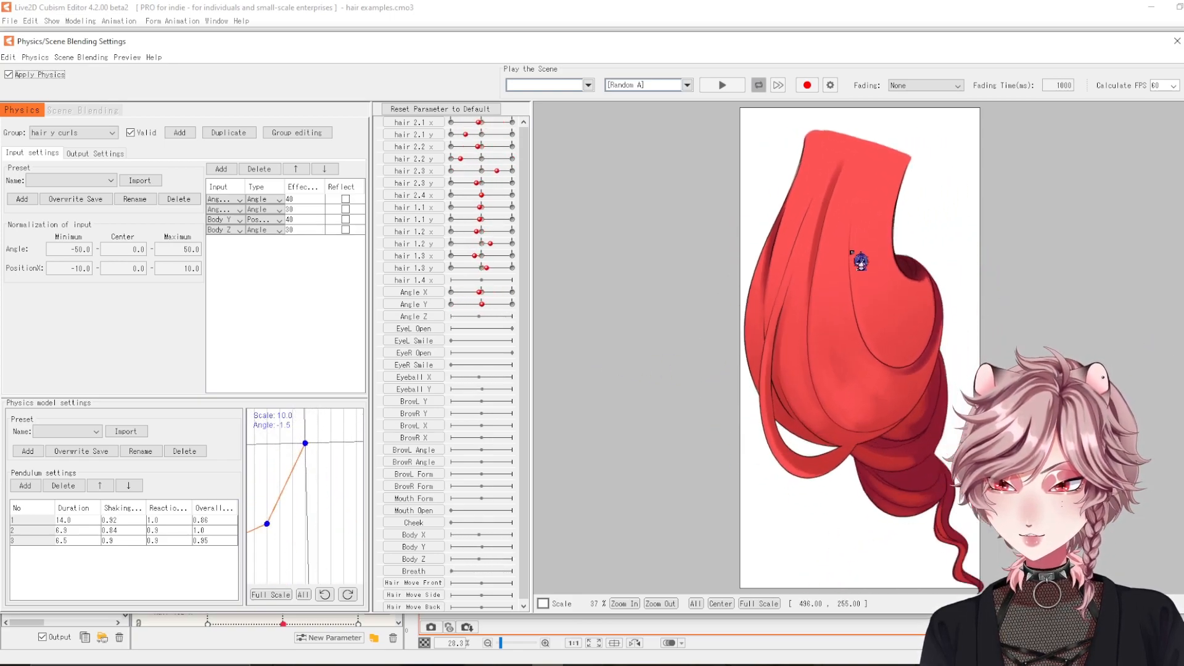
drag(845, 376, 823, 168)
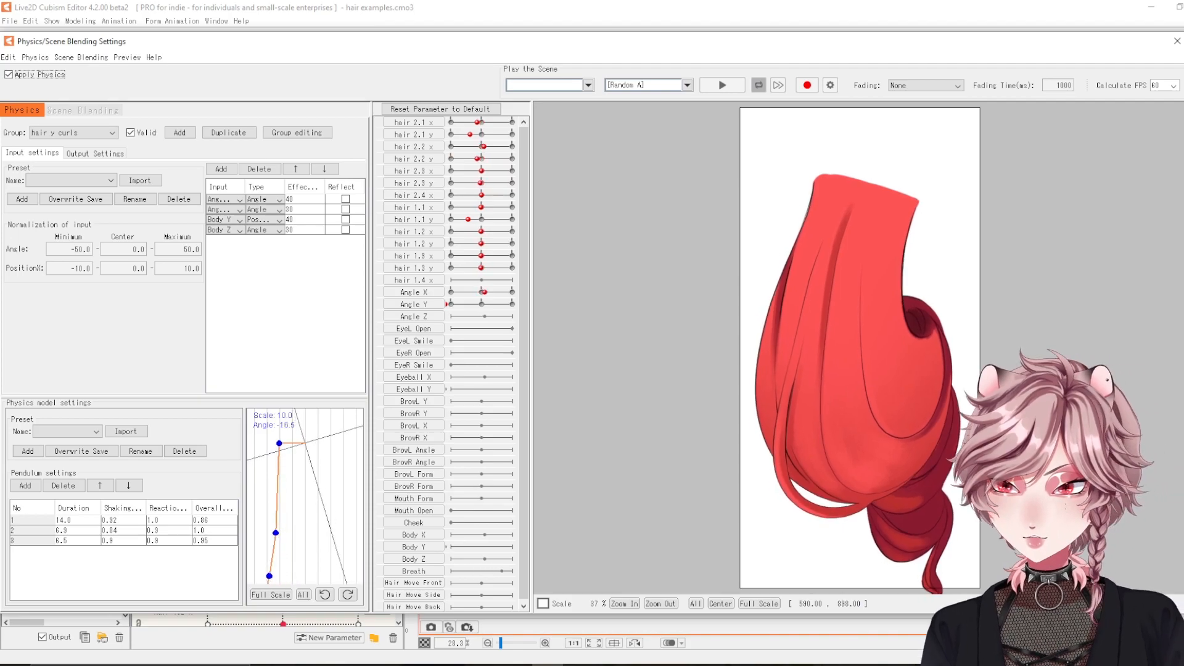
scroll(910, 284, up, 3)
drag(910, 284, 896, 665)
scroll(902, 484, down, 3)
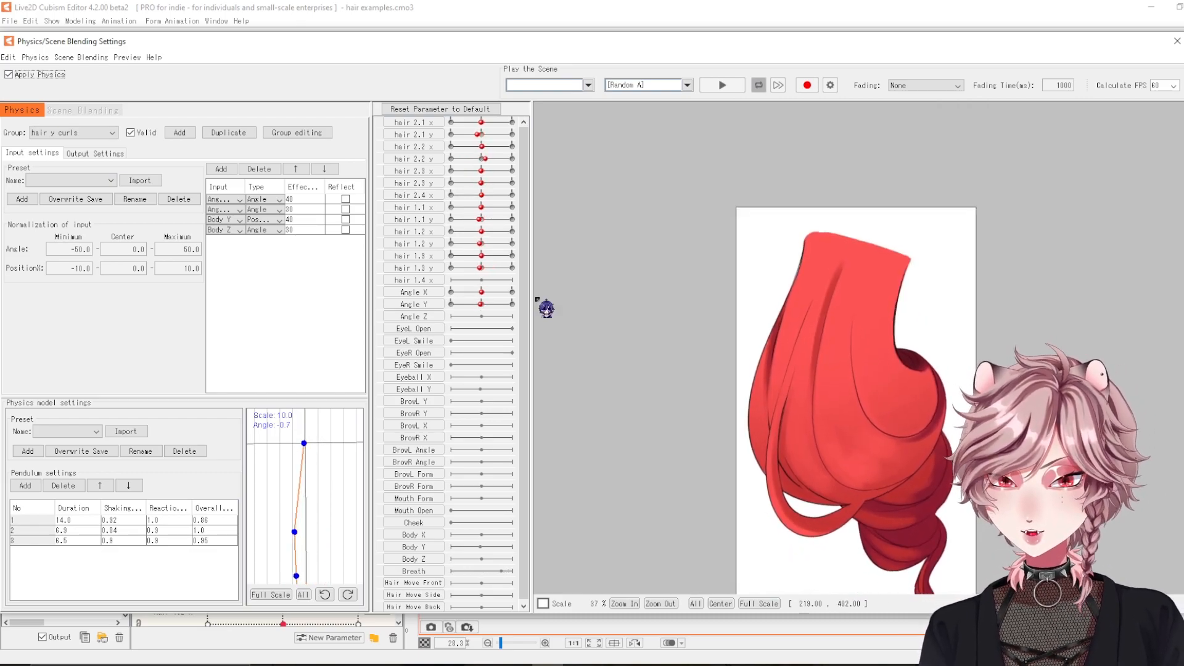
drag(831, 416, 825, 363)
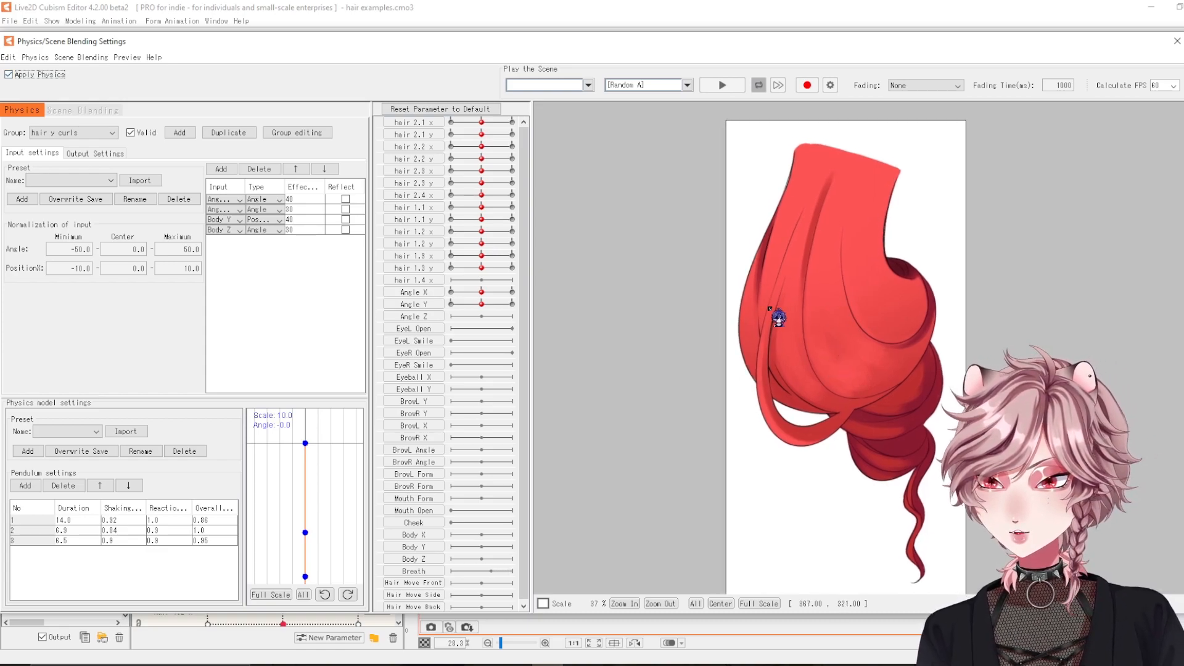
drag(880, 620, 1011, 383)
drag(1008, 422, 1091, 478)
drag(1126, 535, 892, 386)
drag(841, 161, 1104, 537)
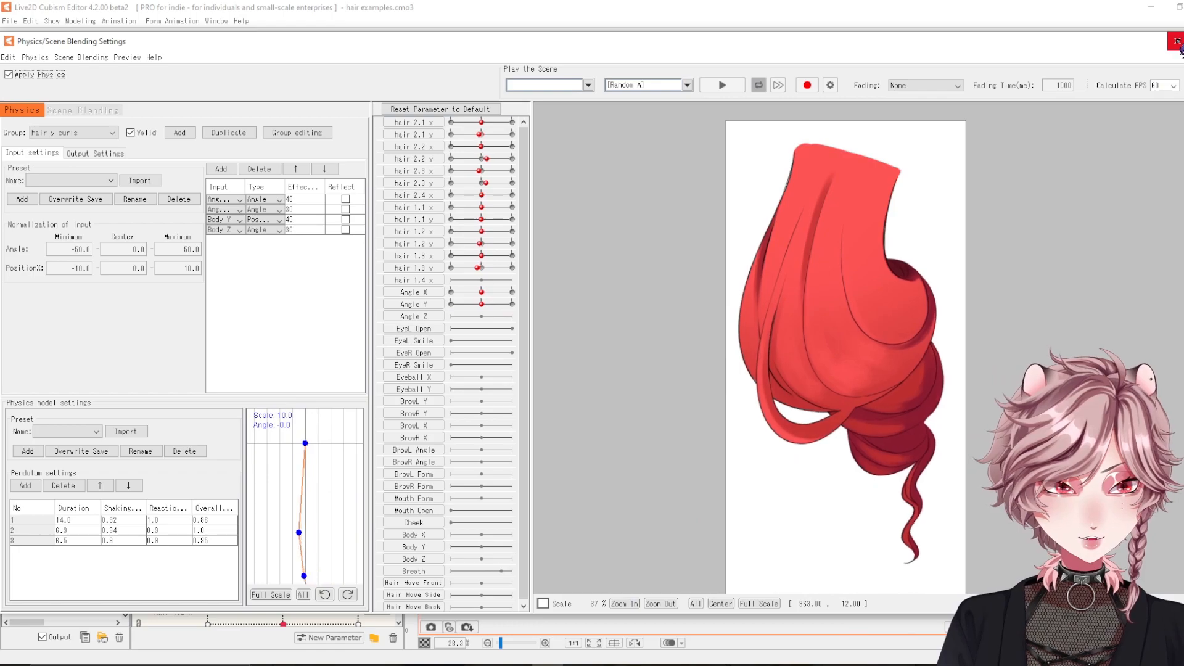
drag(828, 655, 881, 119)
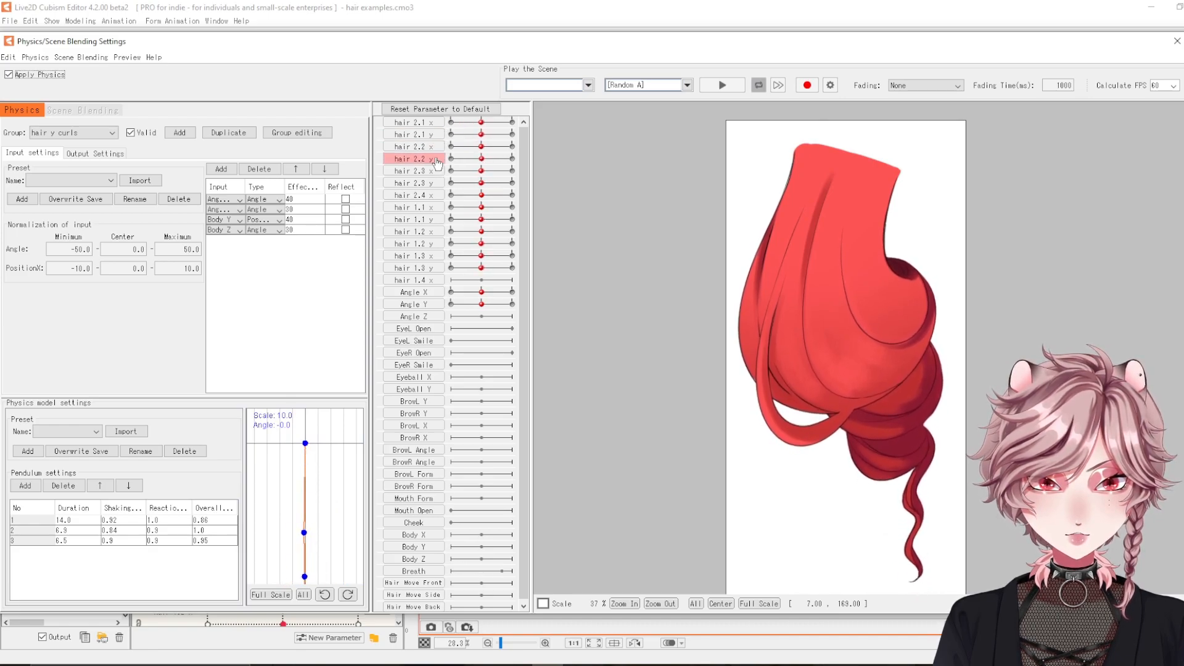
drag(902, 269, 1048, 370)
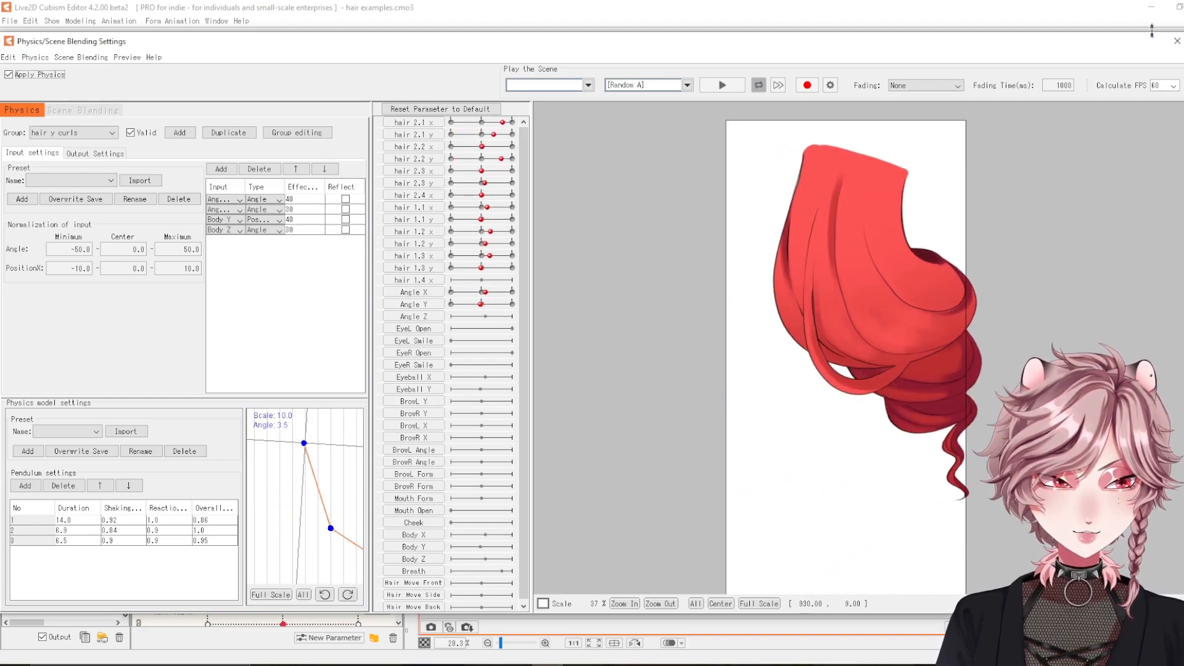
click(1177, 41)
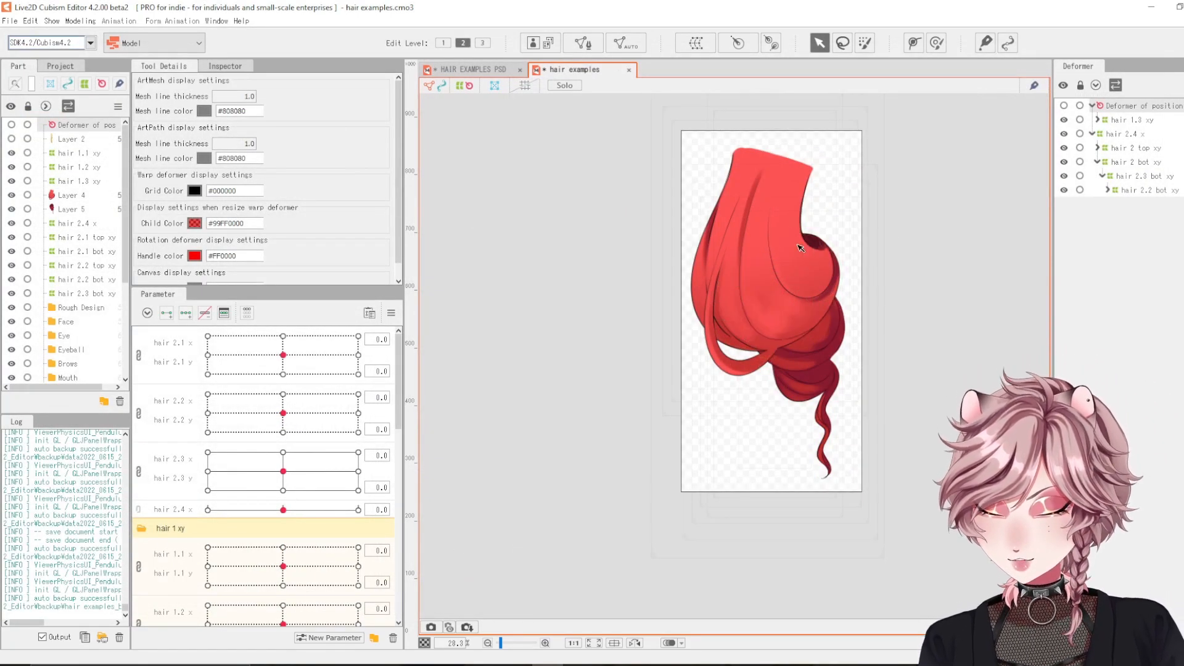
- Switch to the HAIR EXAMPLES PSD model, select the blond strand's mesh, and examine its hair 1.1, 1.2 and 1.3 parameters
click(466, 67)
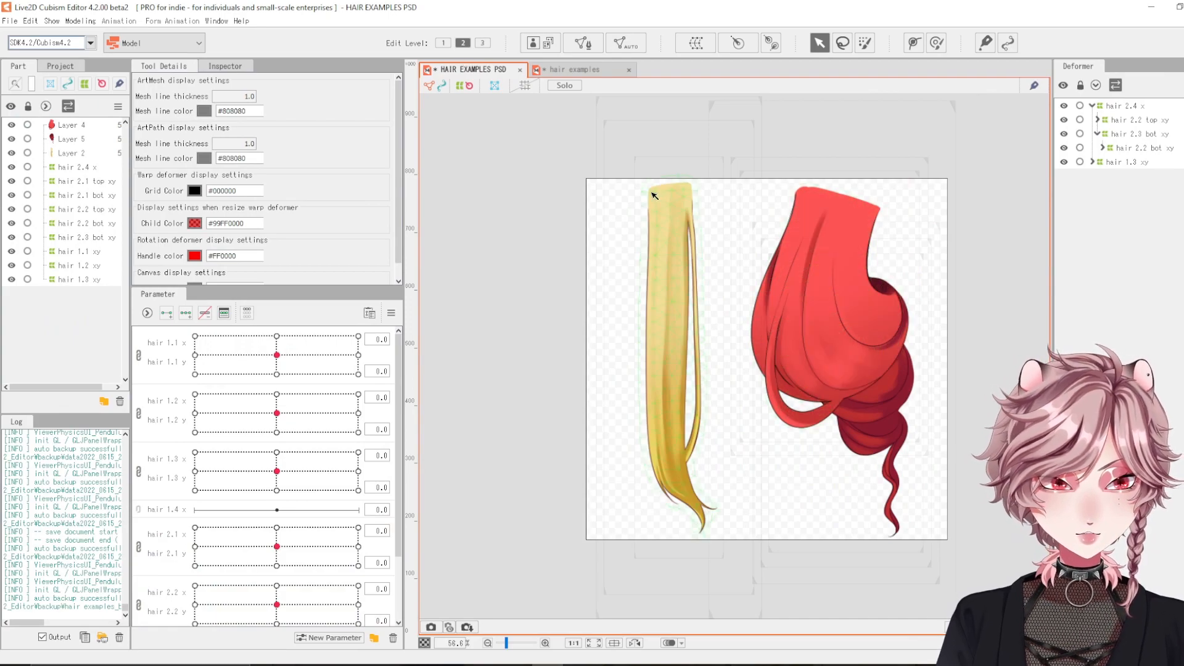
click(668, 314)
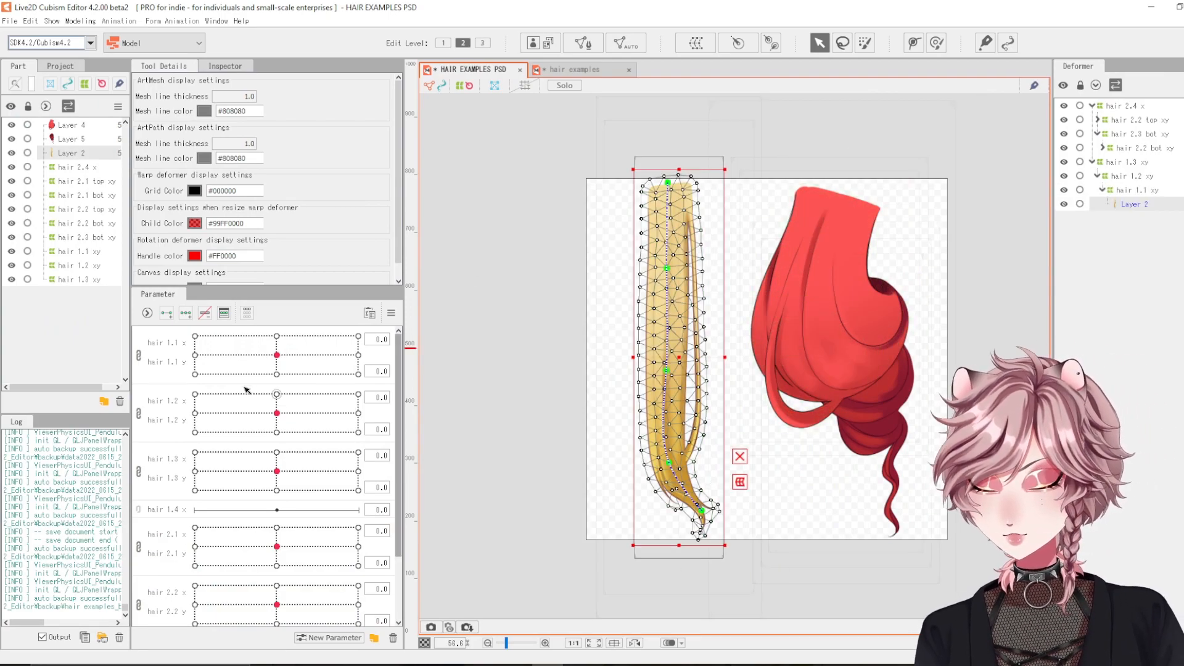
mouse_move(277, 355)
mouse_down()
mouse_move(195, 339)
mouse_move(288, 360)
mouse_move(243, 354)
mouse_move(276, 356)
mouse_up()
mouse_move(277, 414)
mouse_down()
mouse_move(172, 416)
mouse_move(290, 419)
mouse_move(276, 413)
mouse_up()
mouse_move(277, 471)
mouse_down()
mouse_move(423, 507)
mouse_move(280, 470)
mouse_up()
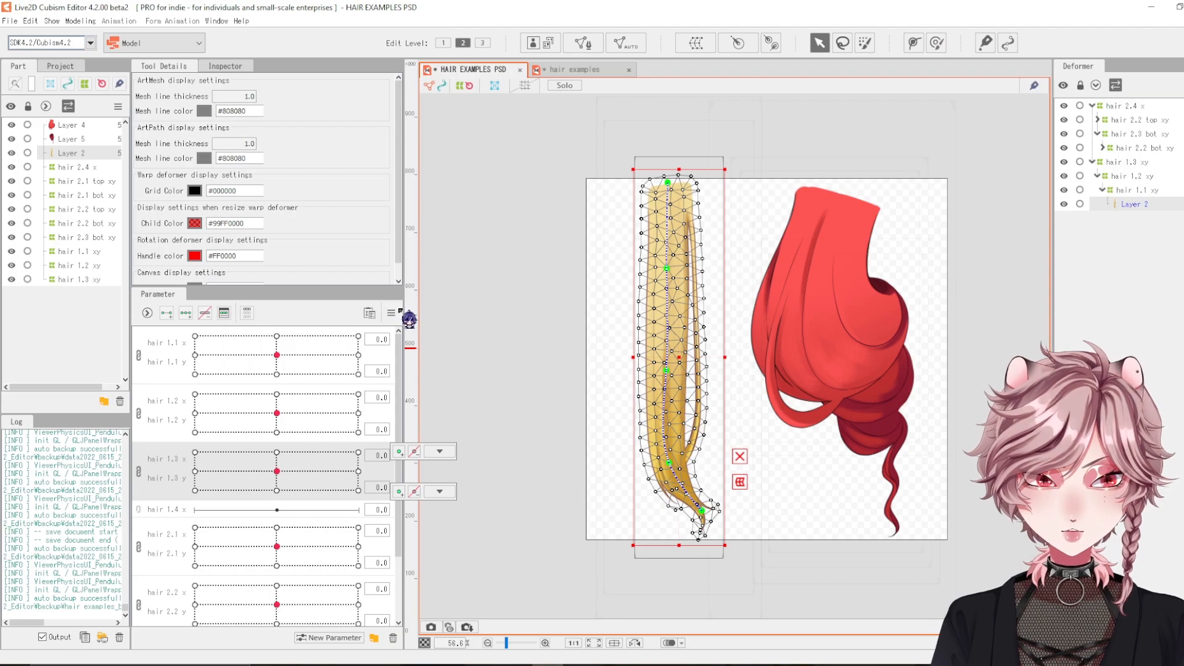
- Examine which section of the blond strand each of the hair 1.1, 1.2 and 1.3 parameters controls, selecting the matching mesh points
mouse_move(277, 356)
mouse_down()
mouse_move(302, 358)
mouse_move(234, 345)
mouse_move(327, 367)
mouse_move(289, 357)
mouse_up()
drag(593, 239, 770, 572)
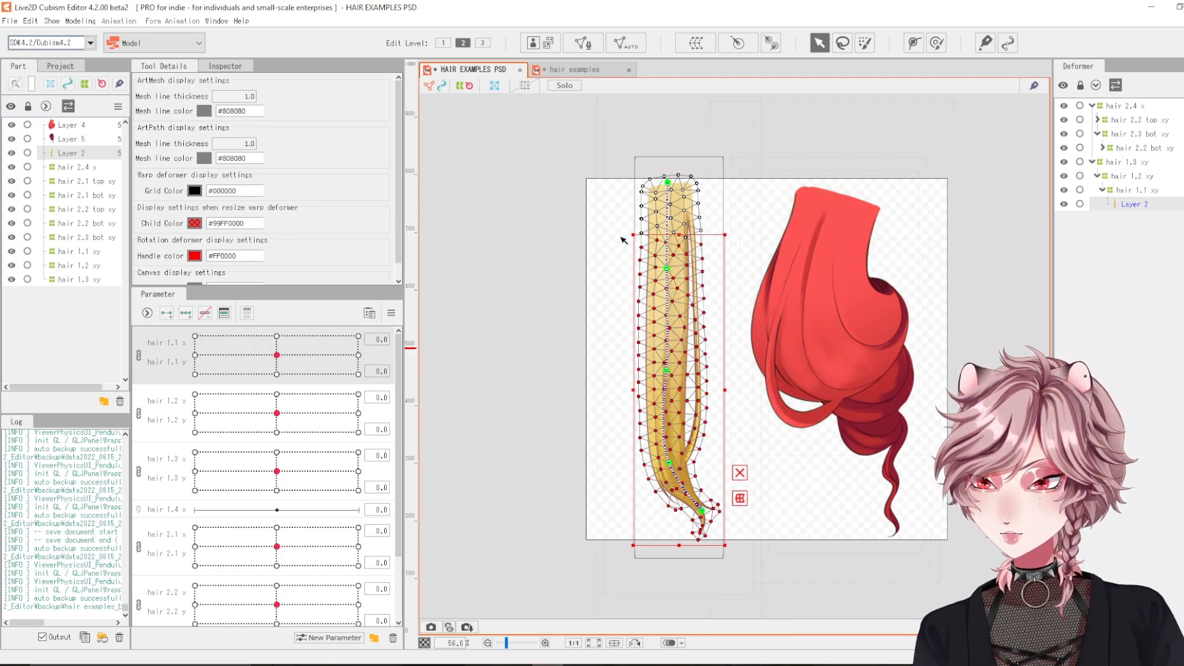
drag(611, 216, 774, 573)
mouse_move(277, 355)
mouse_down()
mouse_move(225, 343)
mouse_move(293, 354)
mouse_up()
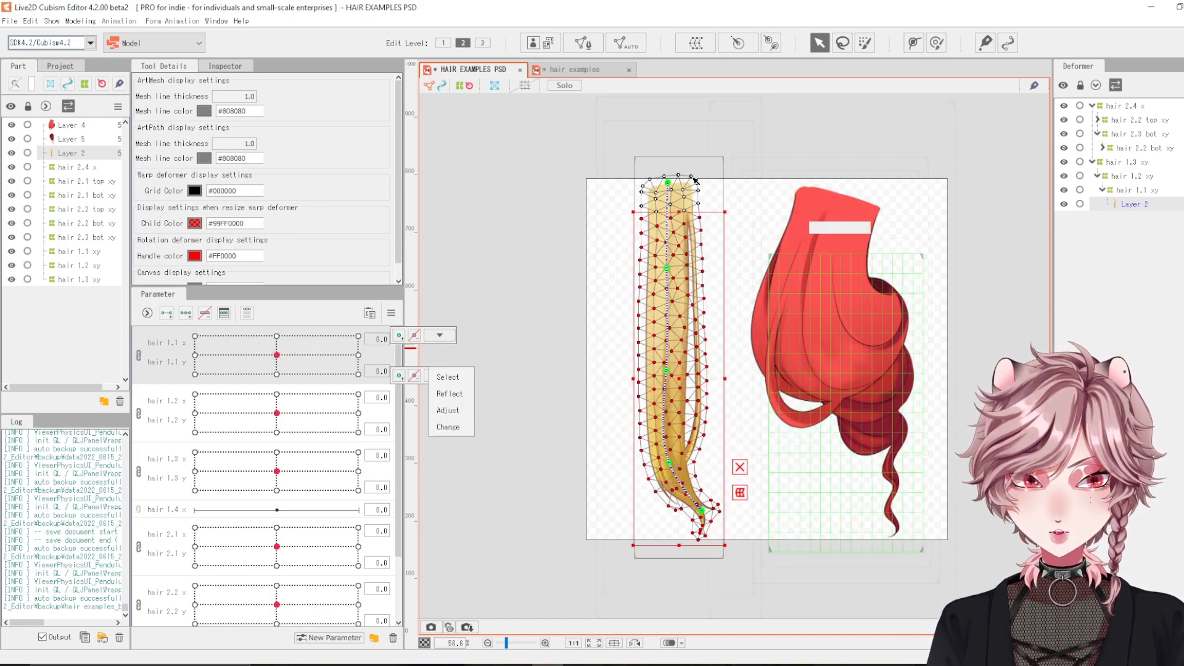
mouse_move(277, 413)
mouse_down()
mouse_move(296, 415)
mouse_move(228, 428)
mouse_move(278, 414)
mouse_up()
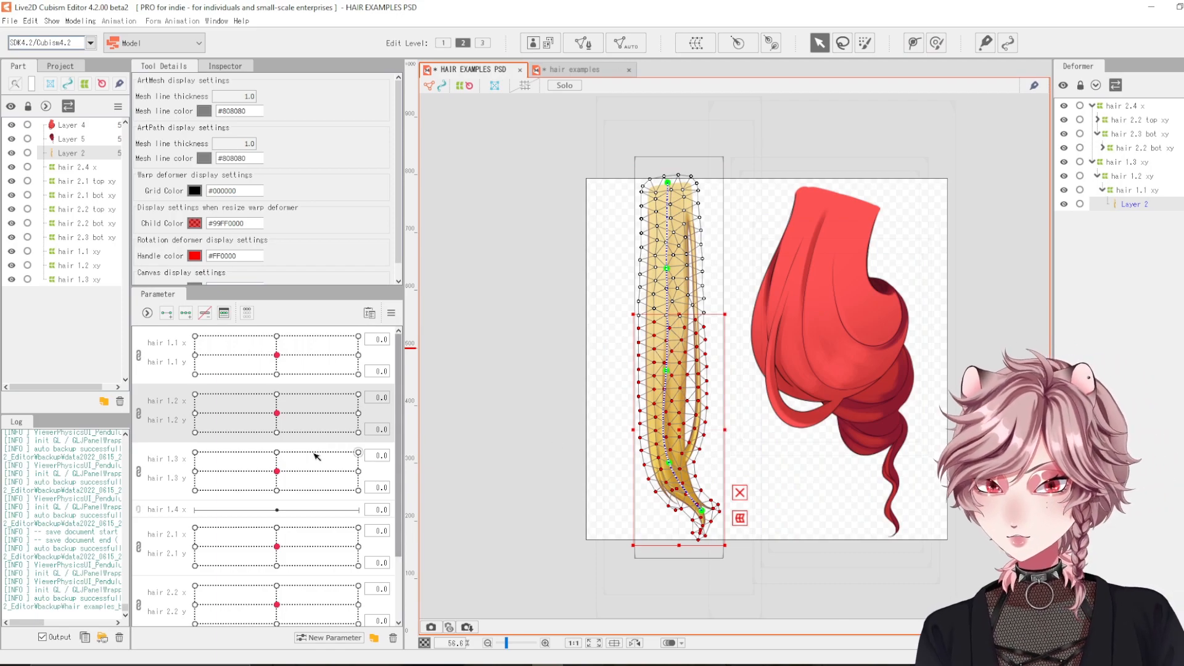
click(276, 472)
drag(347, 473, 279, 479)
click(281, 474)
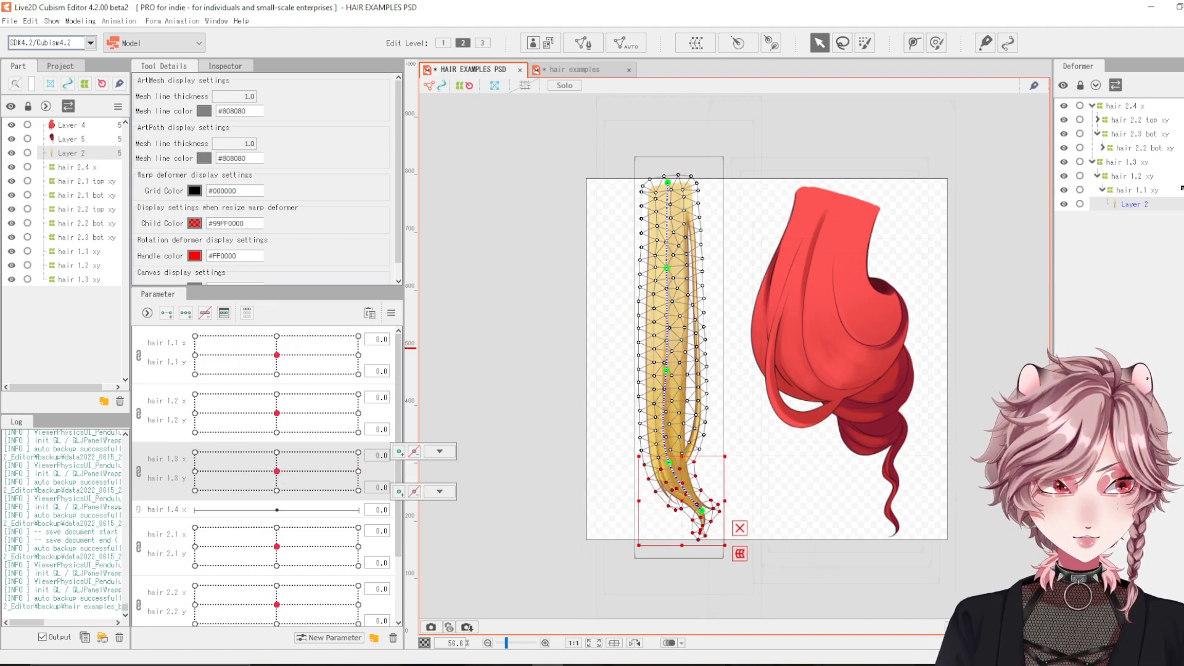
- Delete the blond strand's hair 1.1 xy, hair 1.2 xy and hair 1.3 xy warp deformers
click(1159, 190)
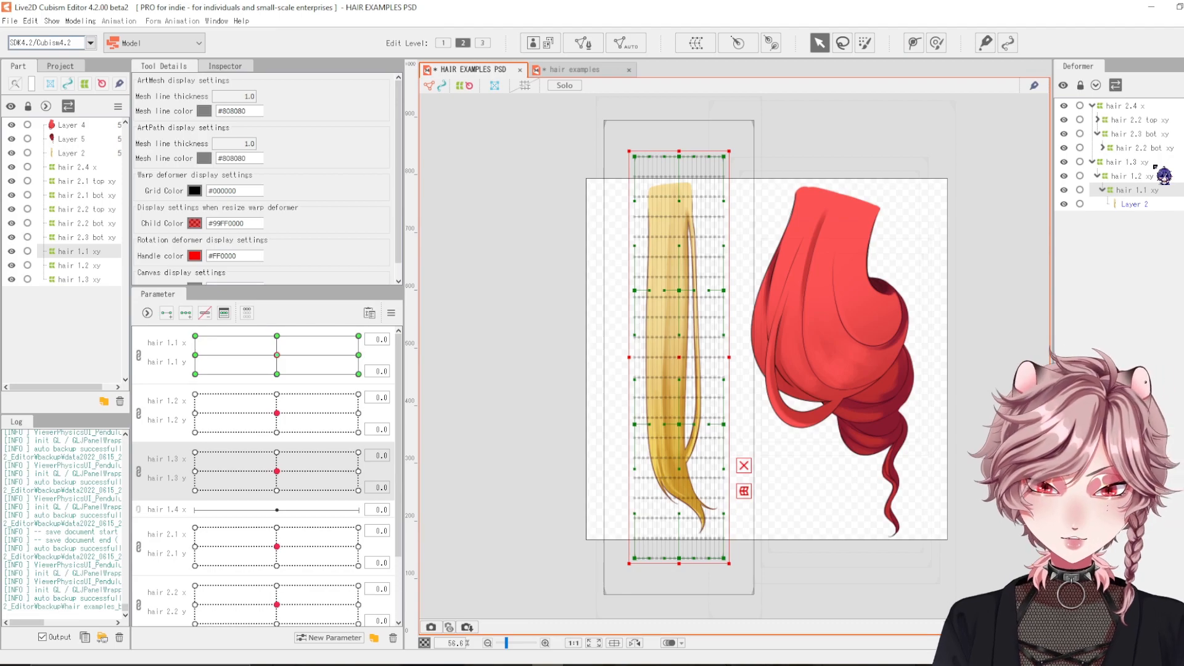
shift+click(1153, 165)
click(1150, 188)
shift+click(1155, 164)
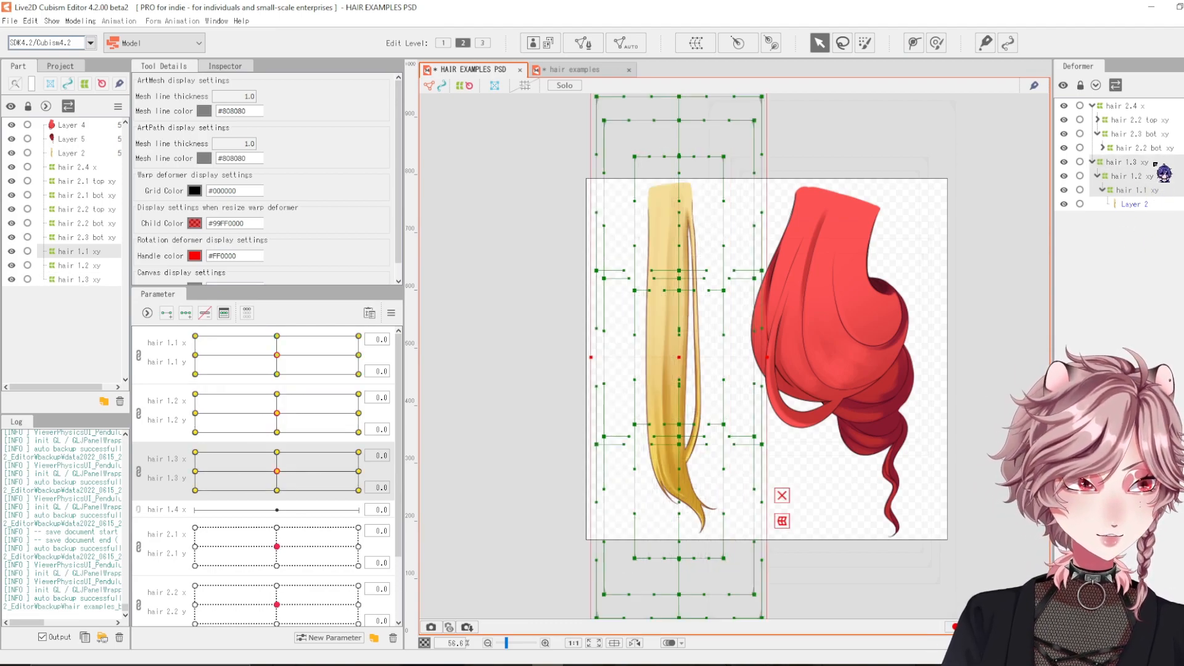
key(Delete)
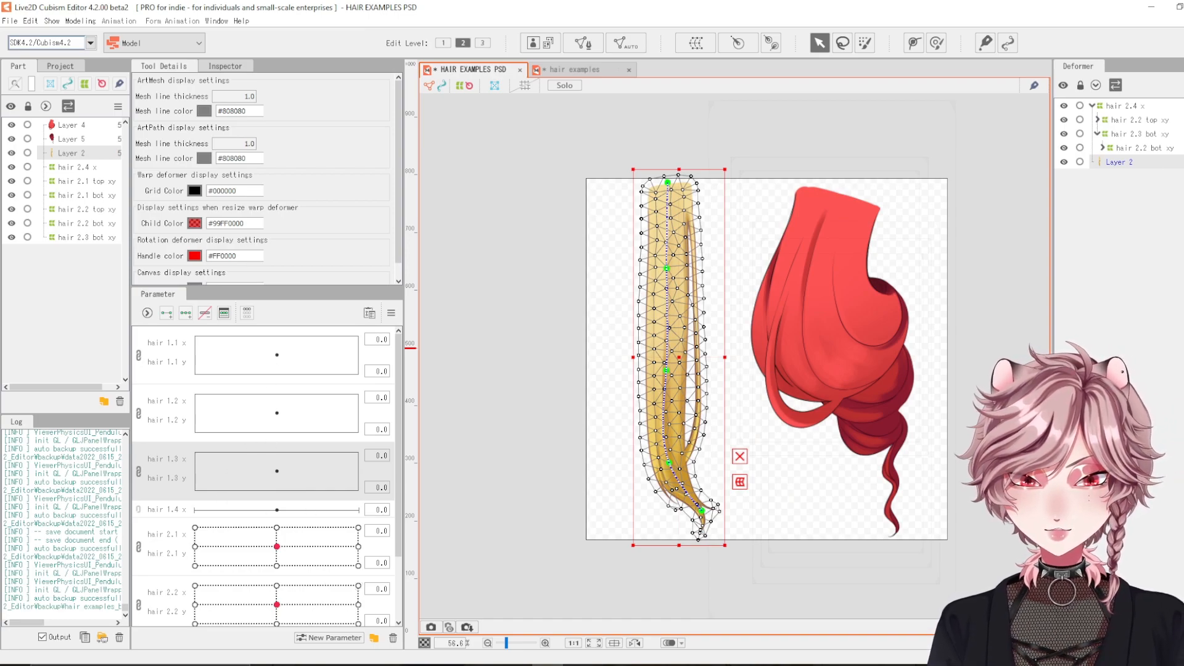
- Create a warp deformer named hair 1.1 xy as parent of Layer 2, with 2 × 3 Bezier and 20 × 20 conversion divisions
click(695, 42)
triple_click(234, 319)
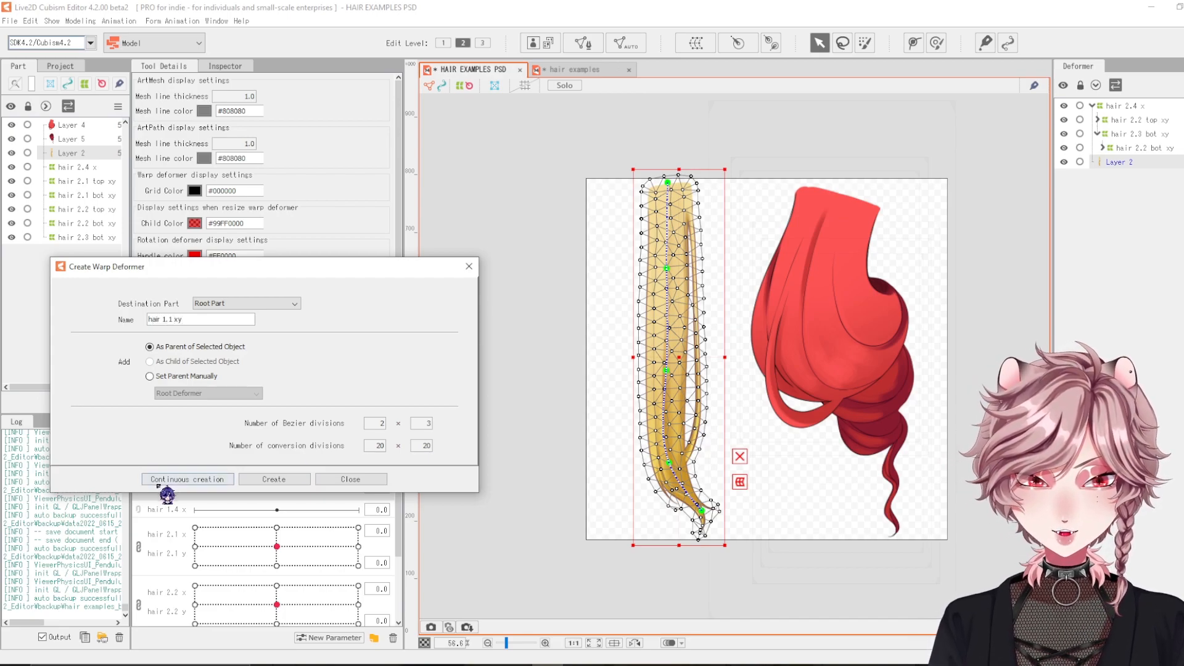
click(293, 485)
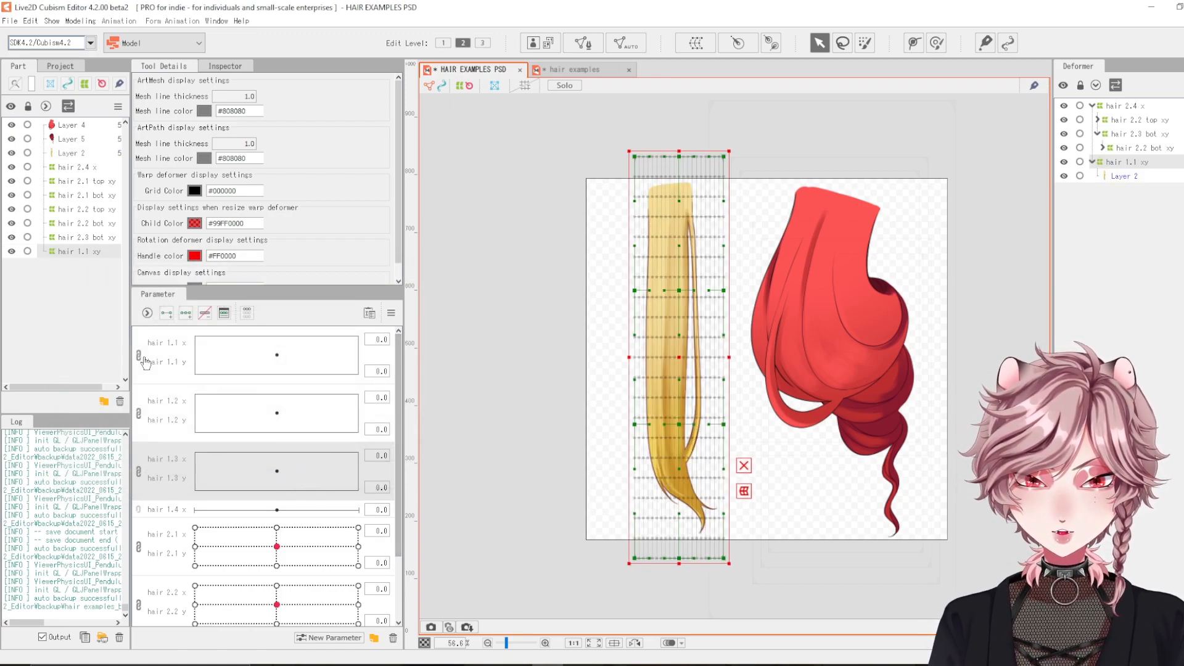
- Separate the combined hair 1.1 x and hair 1.1 y parameters and select hair 1.1 x
click(175, 336)
click(181, 360)
click(170, 338)
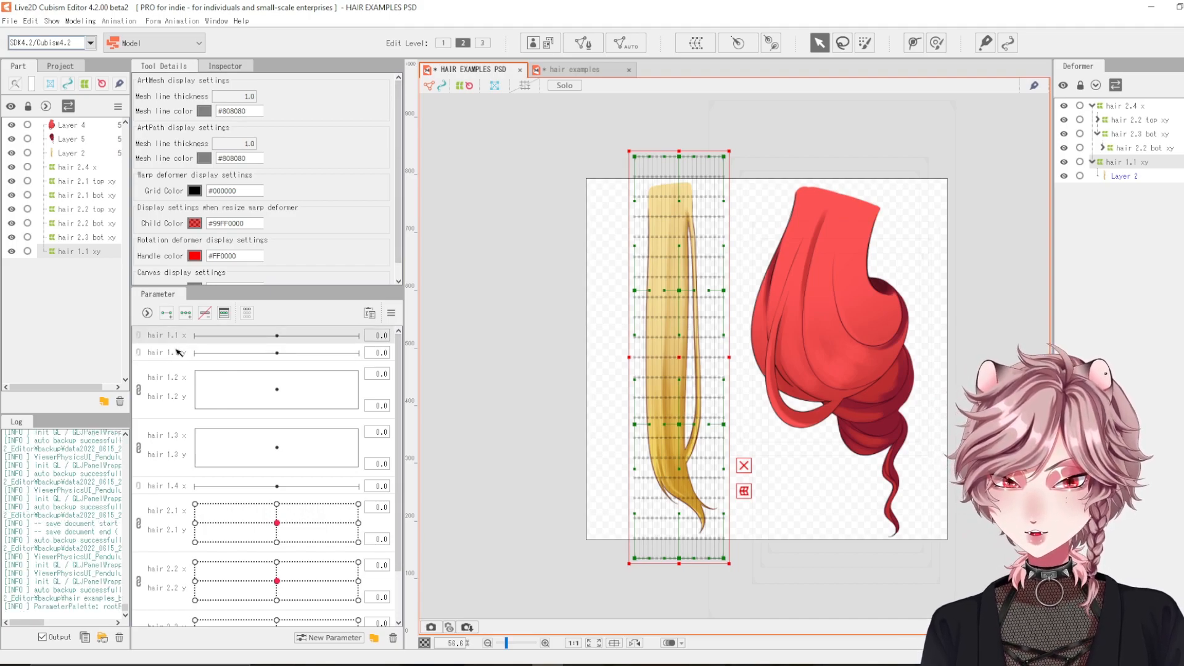
click(170, 358)
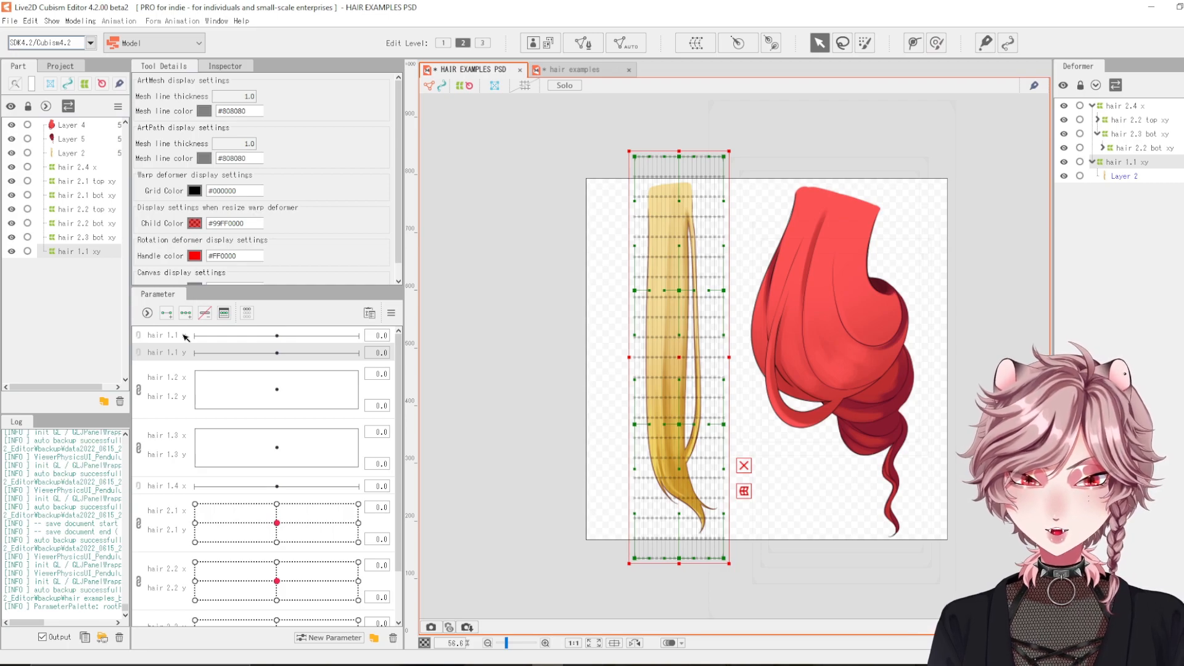
click(186, 337)
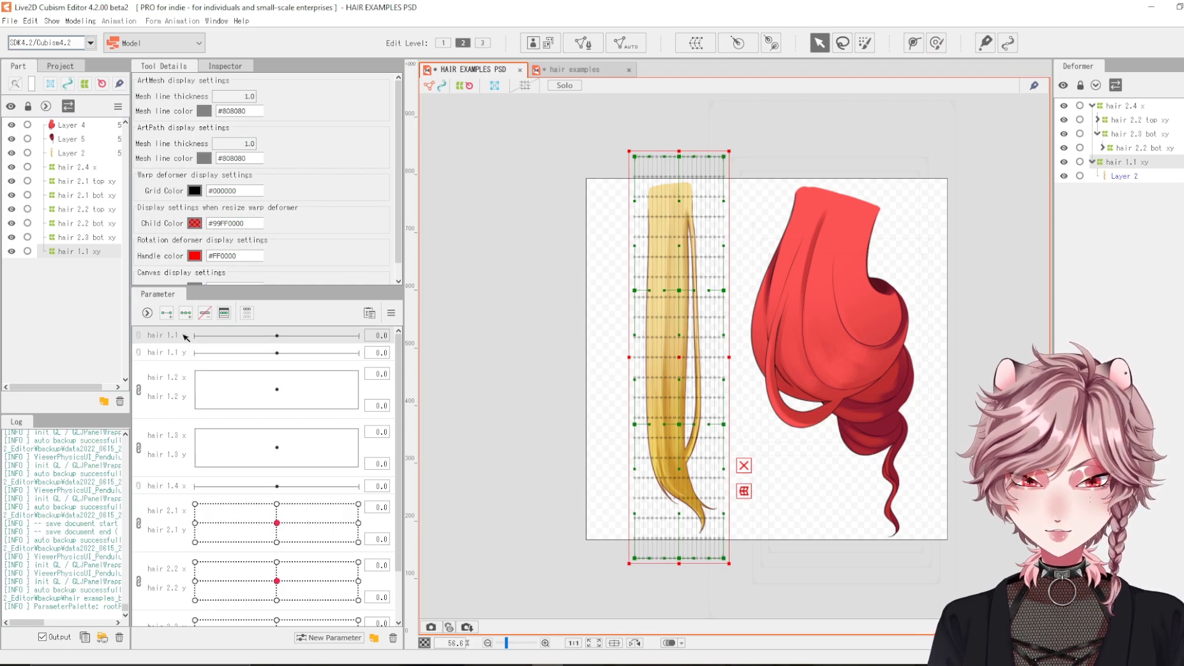
click(136, 338)
drag(299, 349, 266, 344)
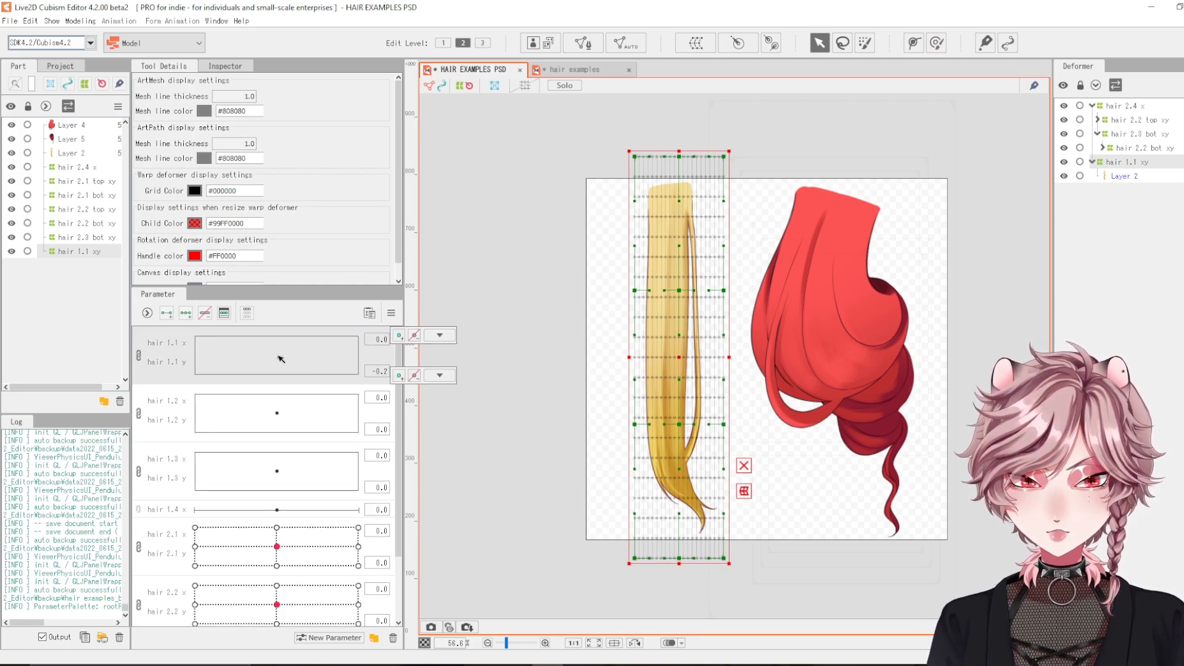
click(141, 354)
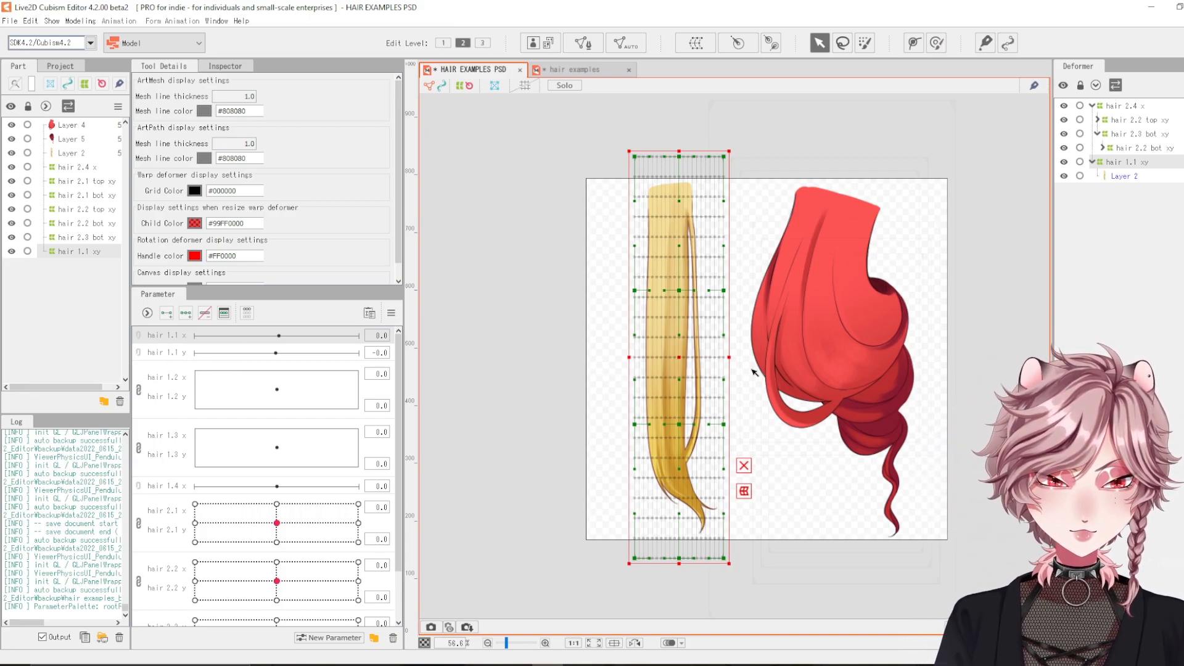
- Add three keys to the hair 1.1 x parameter for the hair 1.1 xy deformer
click(185, 313)
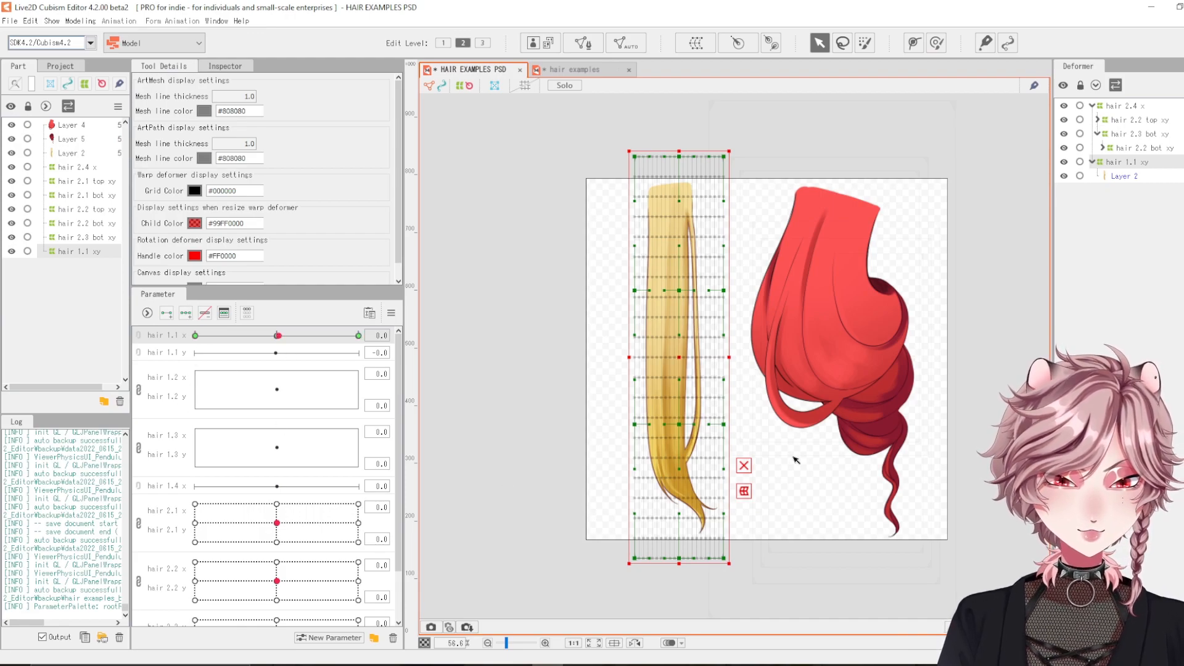
- Try combining hair 1.1 x and hair 1.1 y and keying both, undo the y keys, and separate the parameters again
click(139, 336)
drag(273, 368, 332, 374)
click(166, 313)
click(277, 354)
drag(276, 356, 359, 335)
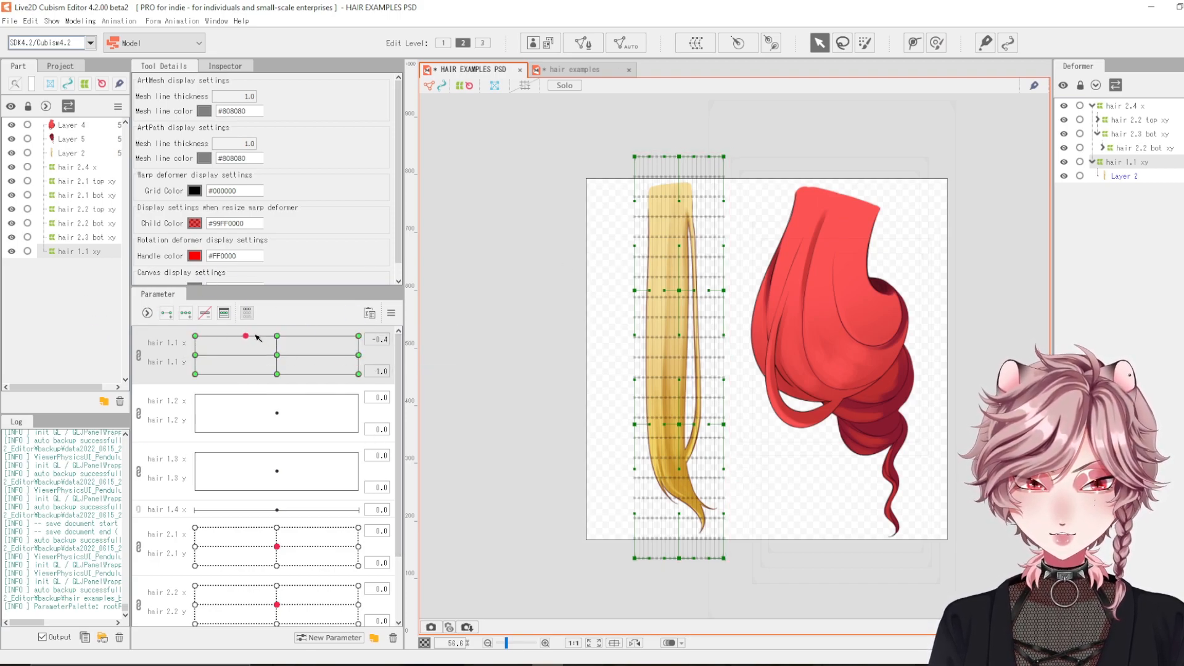
click(272, 358)
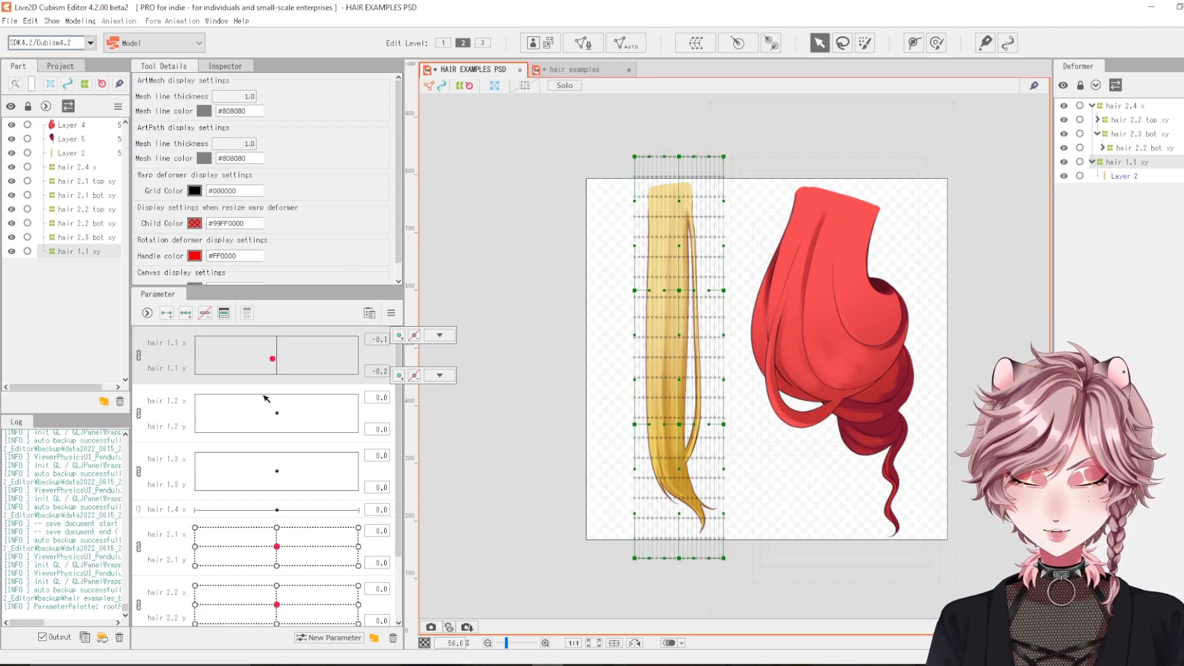
click(137, 355)
click(277, 334)
drag(98, 385, 218, 390)
click(277, 336)
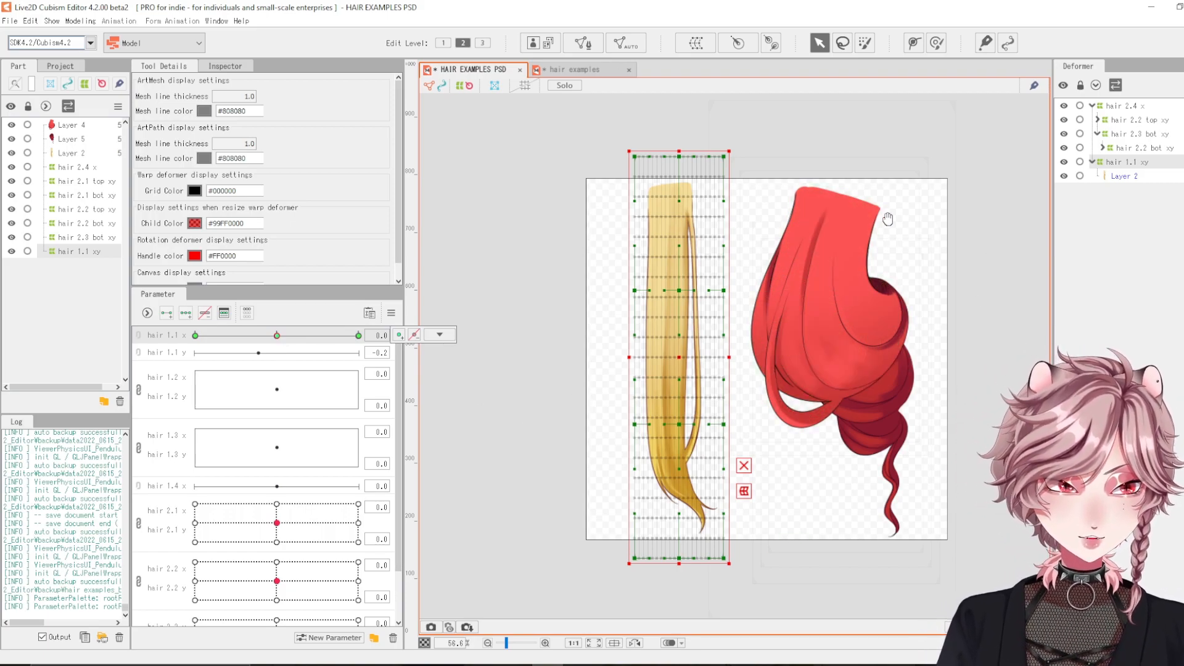
- Choose the Deform Brush, enlarge it to 1235.3 px, and set hair 1.1 x to its 1.0 key with hair 1.1 y near 0
drag(871, 200, 837, 161)
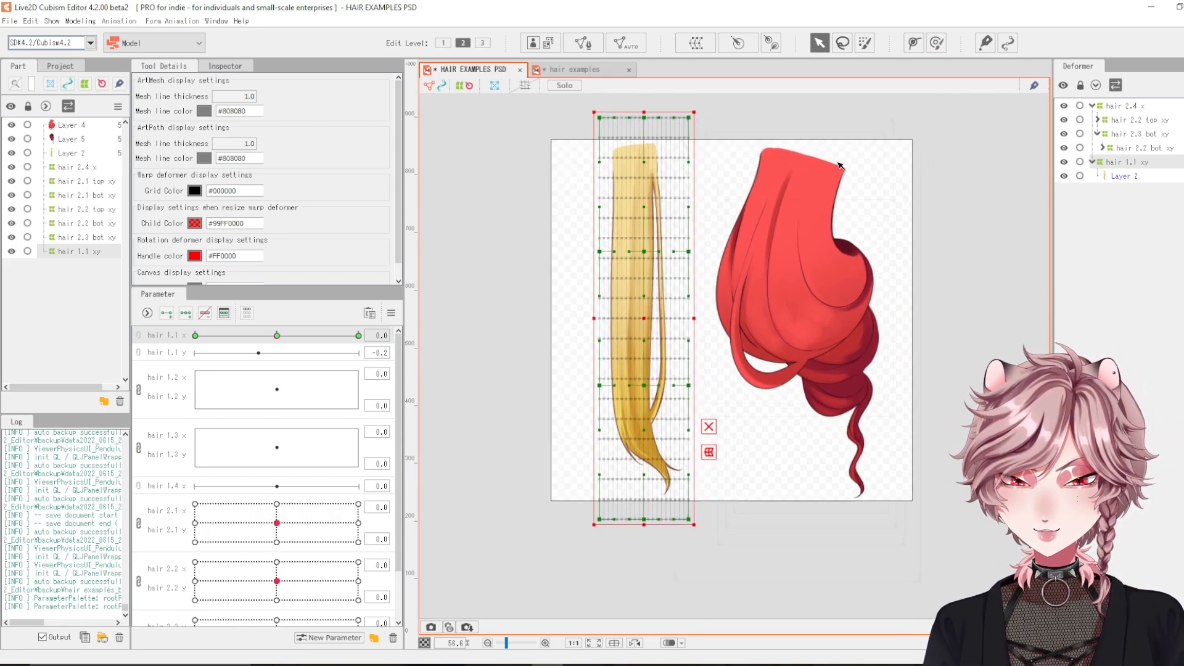
click(937, 43)
scroll(738, 420, up, 3)
click(358, 334)
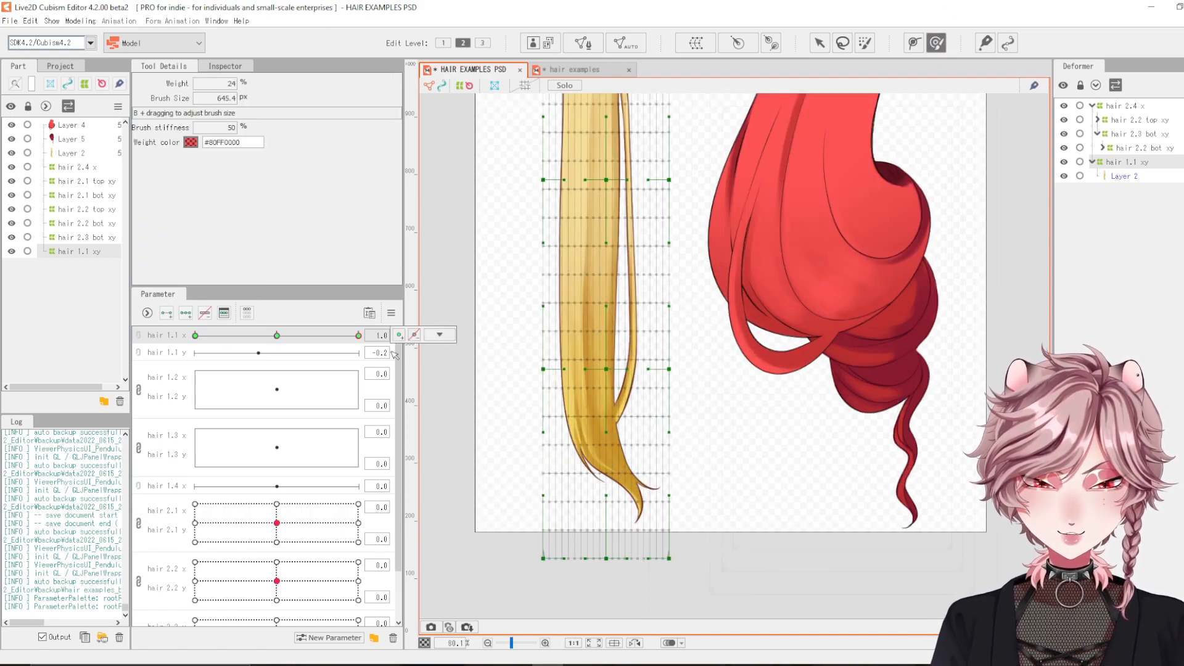
drag(274, 356, 309, 335)
click(277, 335)
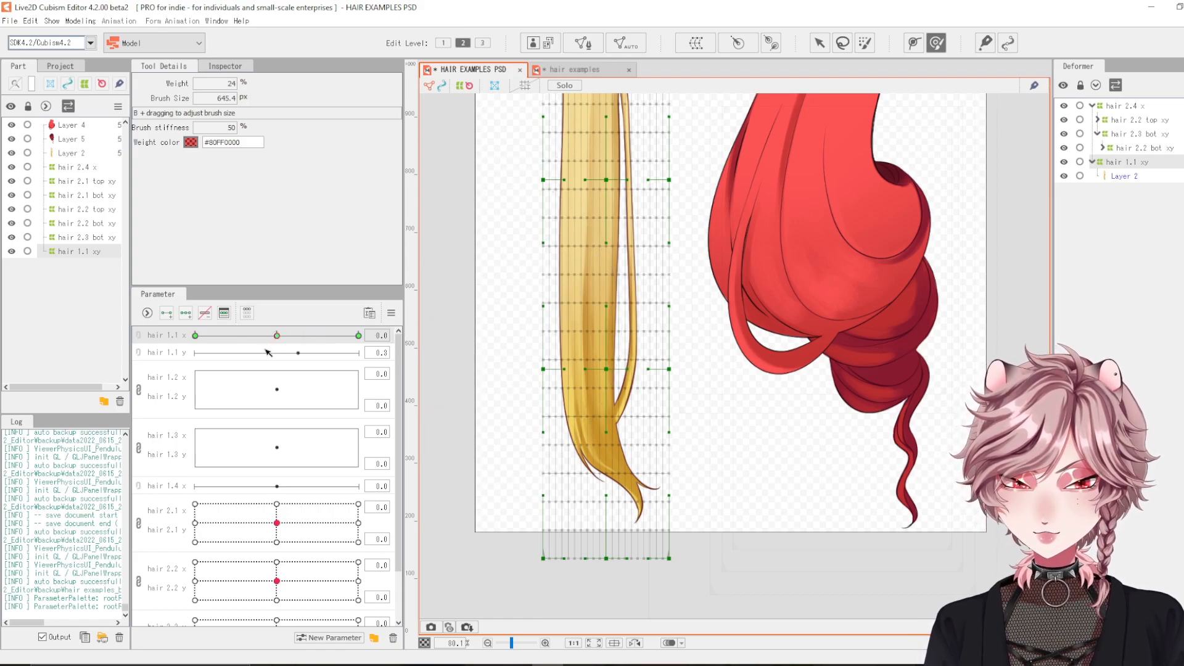
click(276, 353)
drag(277, 335, 360, 334)
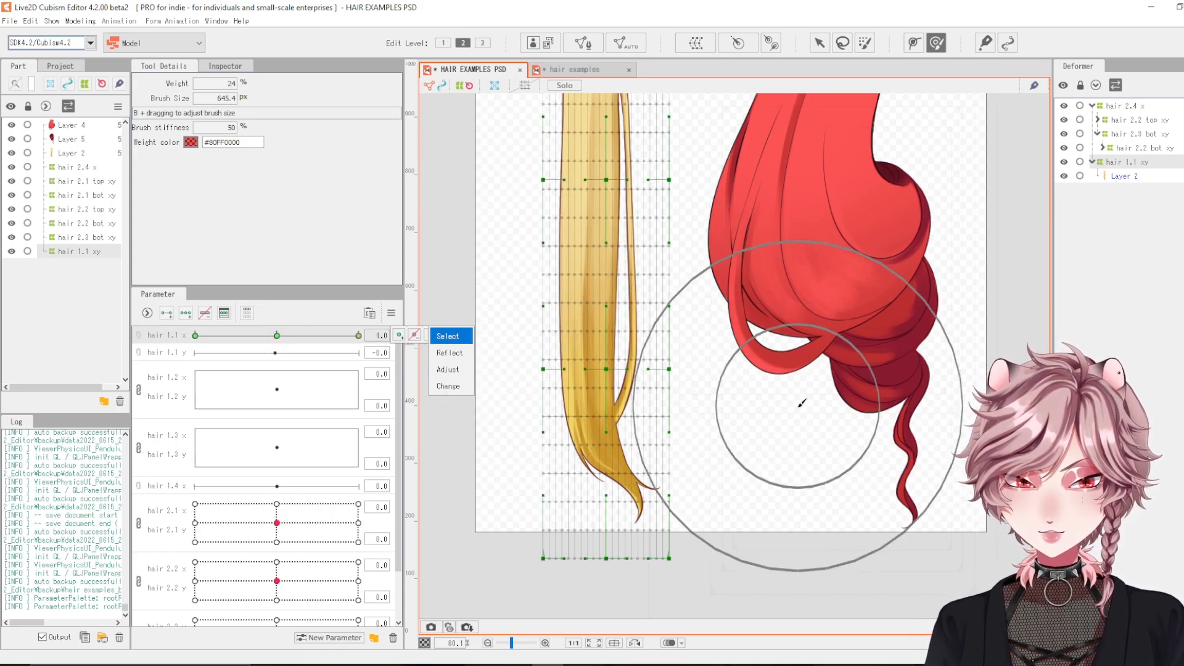
scroll(729, 382, down, 3)
drag(717, 353, 784, 447)
mouse_move(600, 398)
mouse_down()
mouse_move(778, 435)
mouse_move(717, 392)
mouse_up()
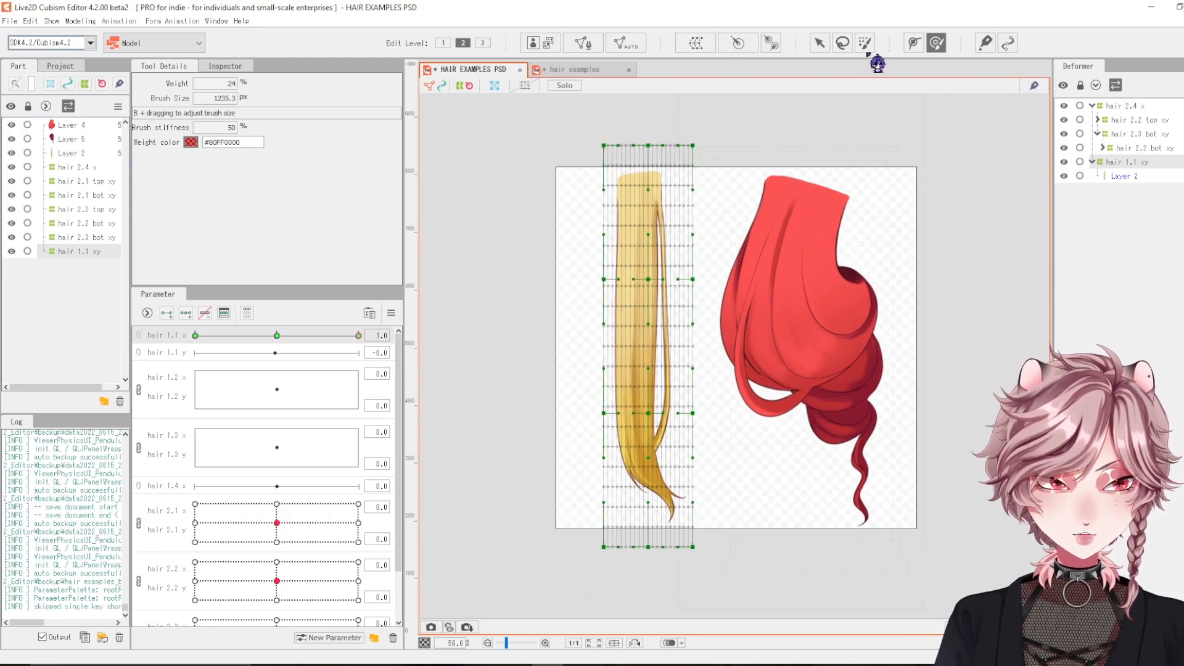
click(914, 43)
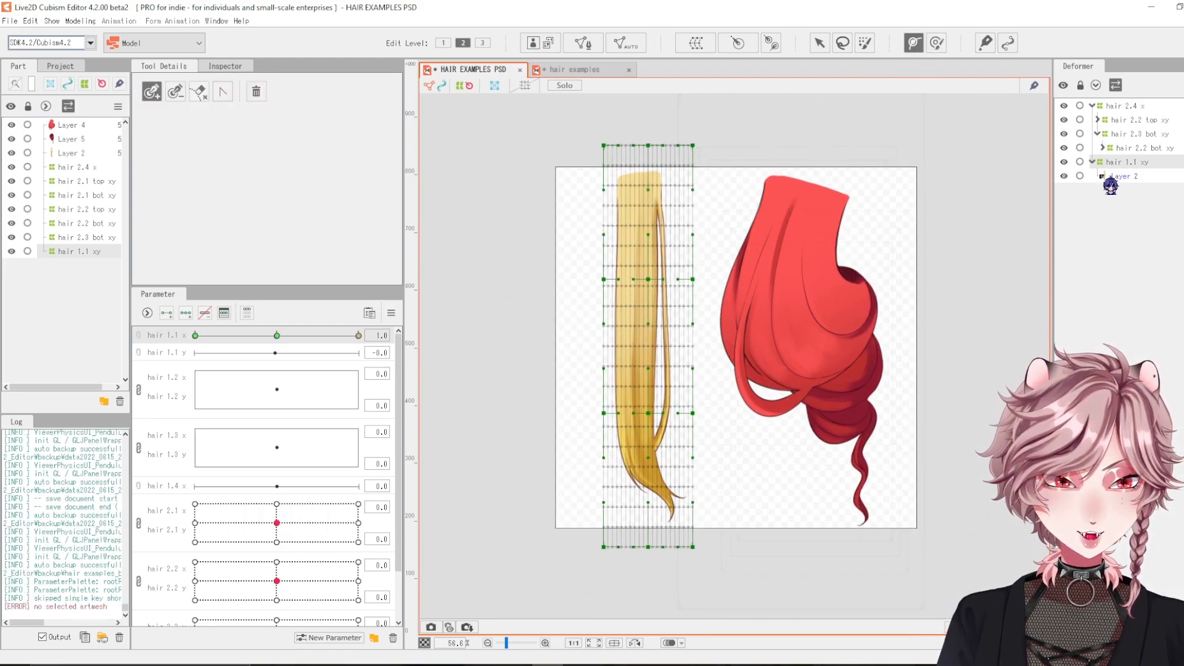
click(644, 196)
click(1128, 162)
click(937, 42)
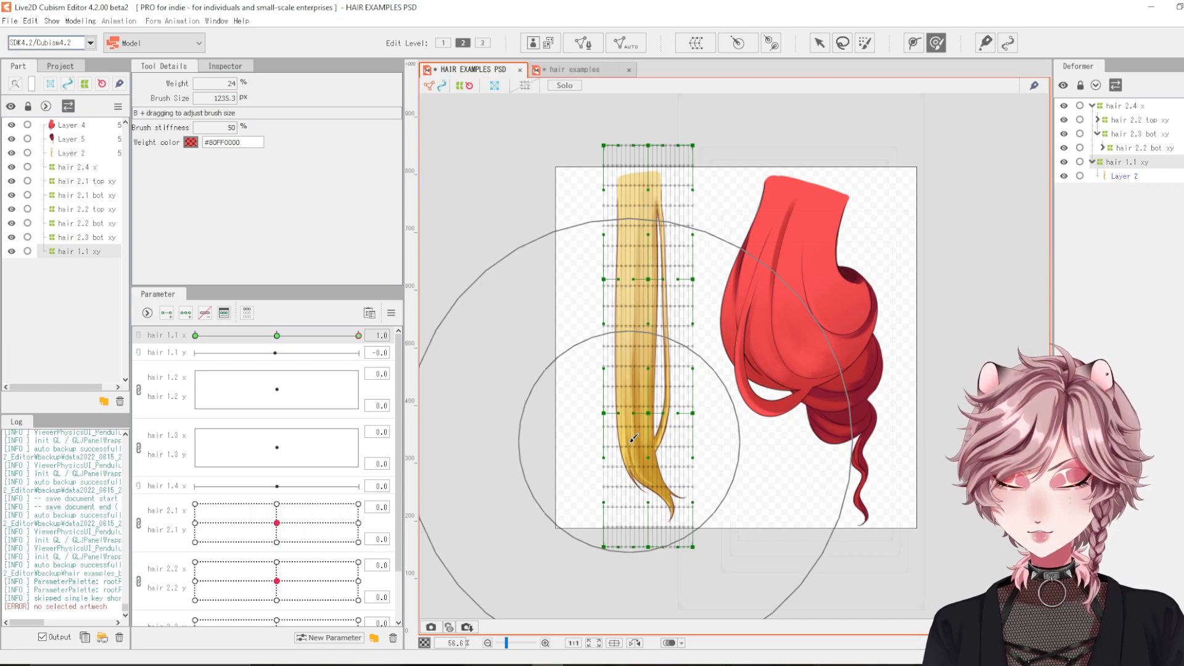
- Brush-select the hair 1.1 xy grid below the strand's root, rotate it counterclockwise, and shift it right to line up with the root
click(865, 43)
drag(647, 593, 656, 478)
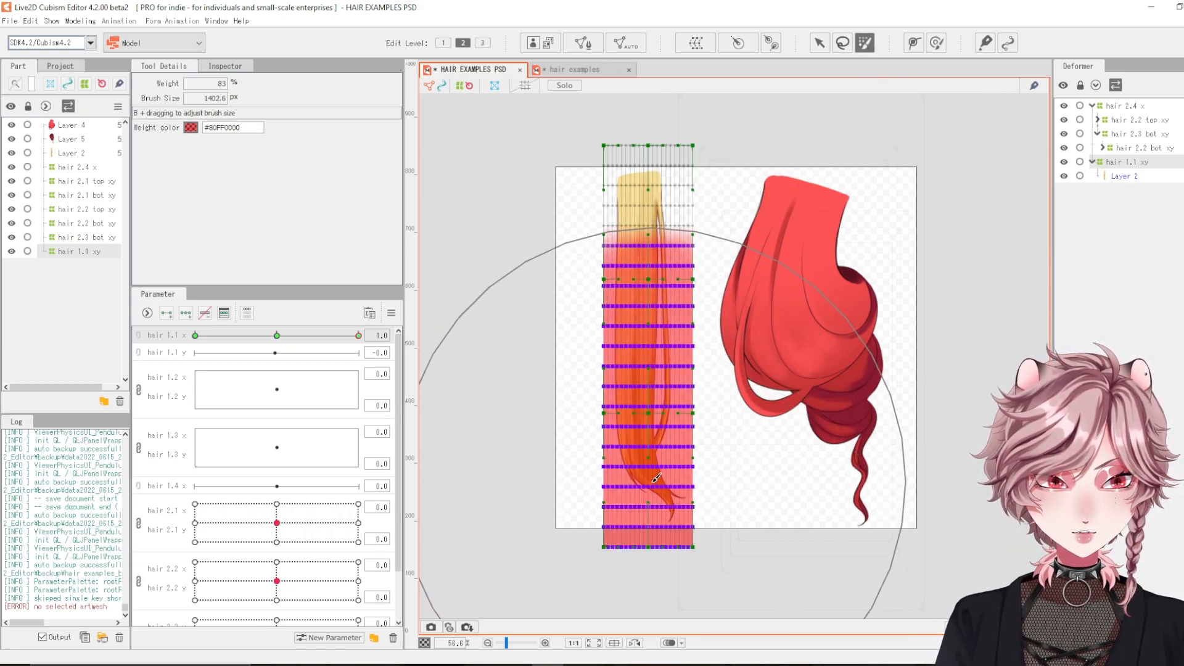
drag(643, 611, 648, 489)
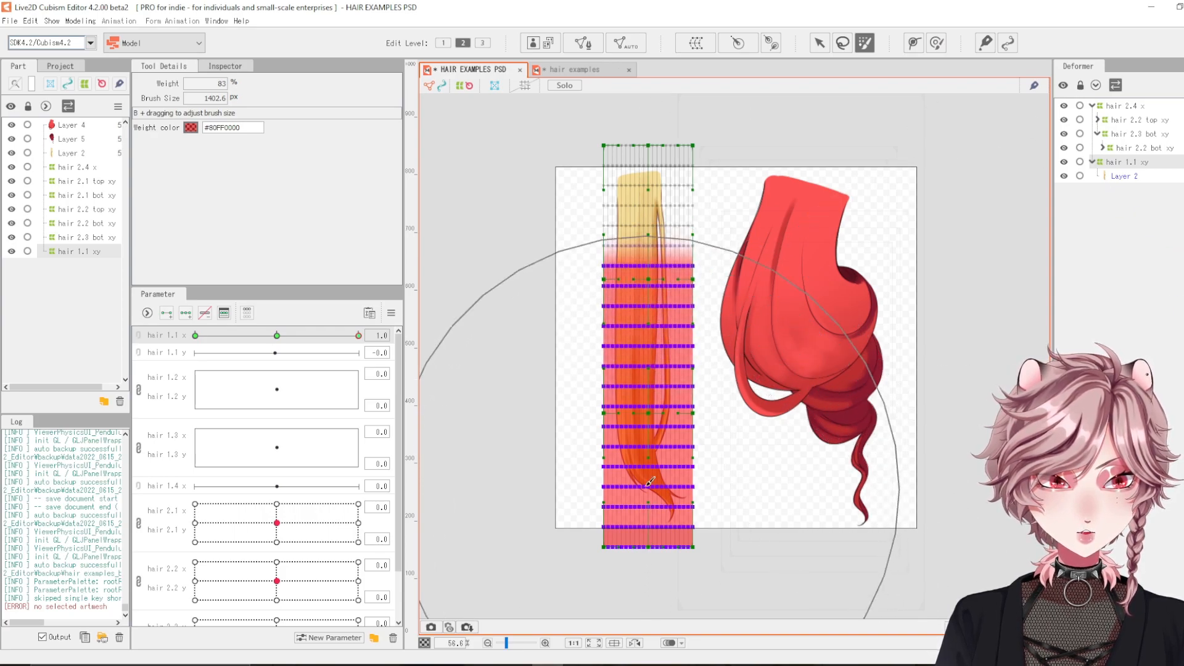
click(819, 43)
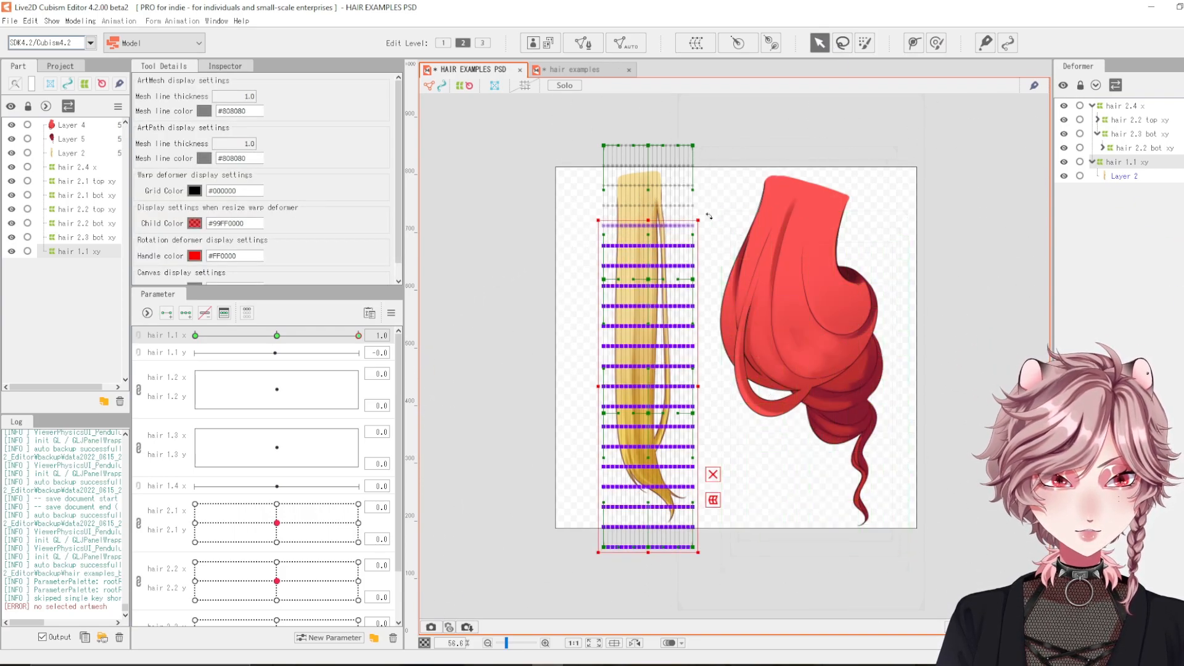
drag(705, 213, 669, 207)
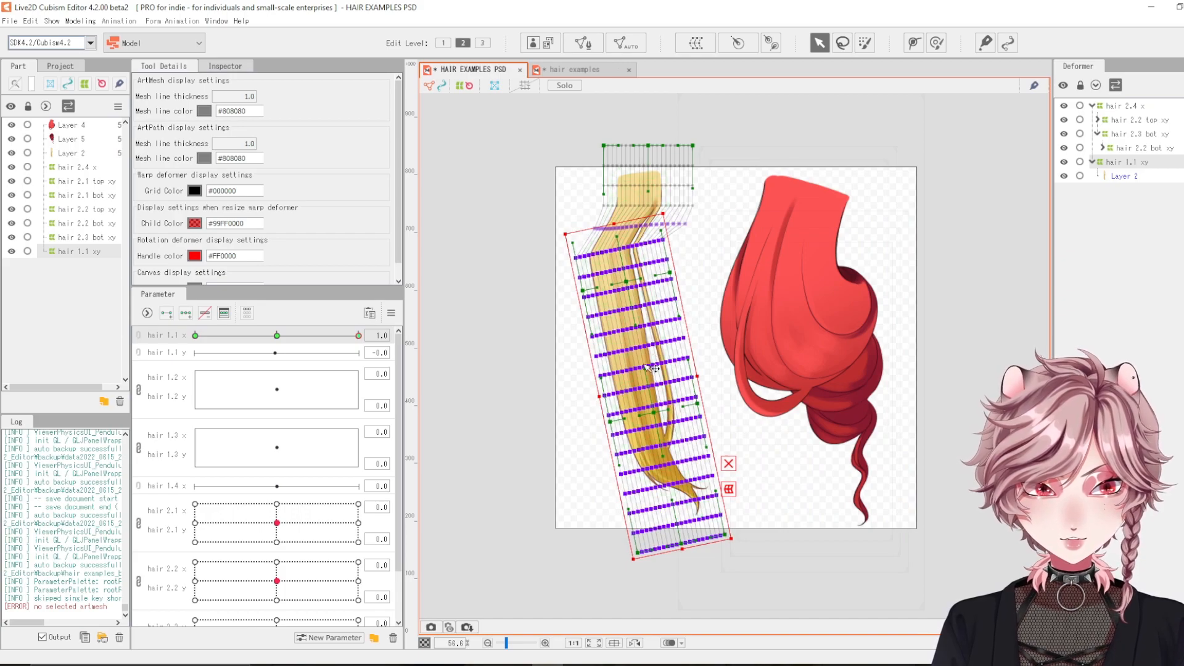
drag(647, 391, 683, 389)
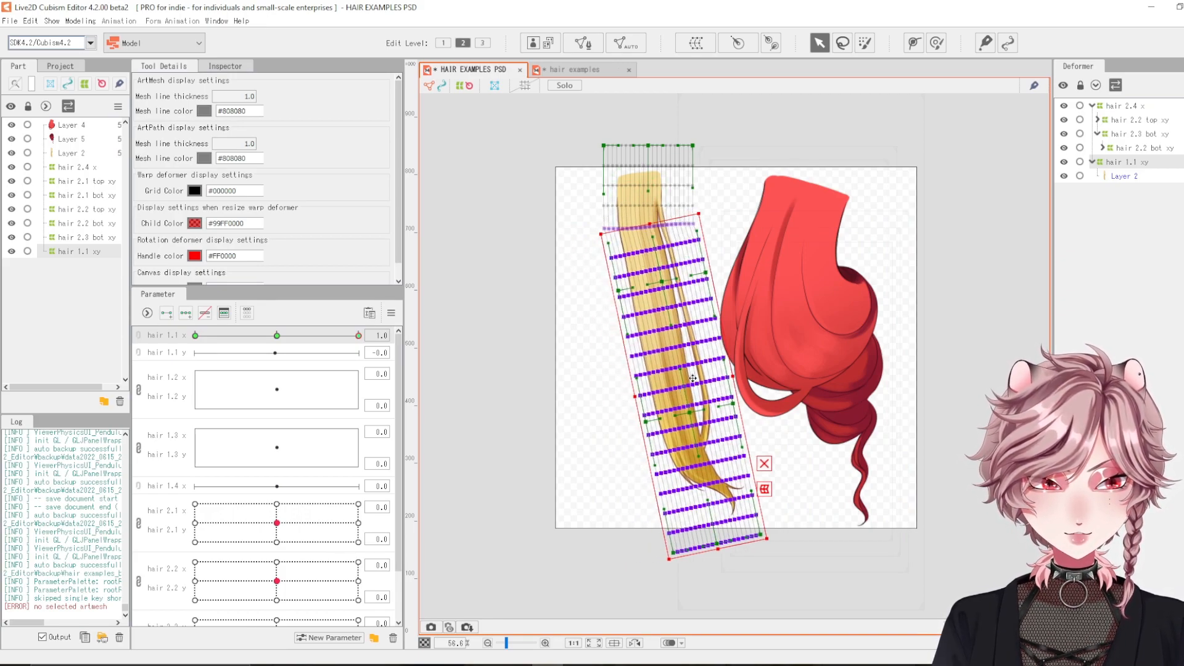
- Curve the blond strand's lower half and tip outward to the right with the Deform Brush, undoing unwanted strokes
click(936, 43)
mouse_move(699, 467)
mouse_down()
mouse_move(731, 467)
mouse_move(727, 458)
mouse_move(741, 504)
mouse_up()
key(ctrl+z)
mouse_move(781, 542)
mouse_down()
mouse_move(816, 536)
mouse_move(775, 568)
mouse_move(824, 562)
mouse_up()
mouse_move(721, 472)
mouse_down()
mouse_move(745, 448)
mouse_move(701, 414)
mouse_move(735, 467)
mouse_up()
key(ctrl+z)
drag(791, 543, 818, 533)
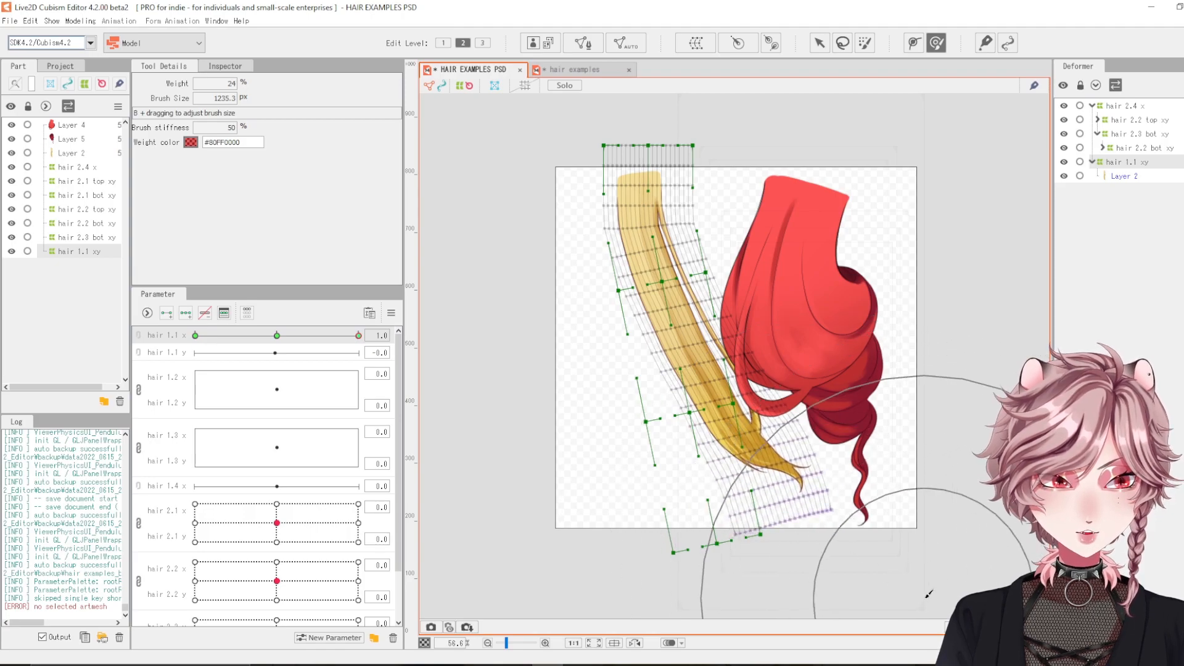
- Hide Layer 4 and Layer 5 and sweep the blond strand's lower end further right and up with the Deform Brush
click(11, 139)
click(11, 125)
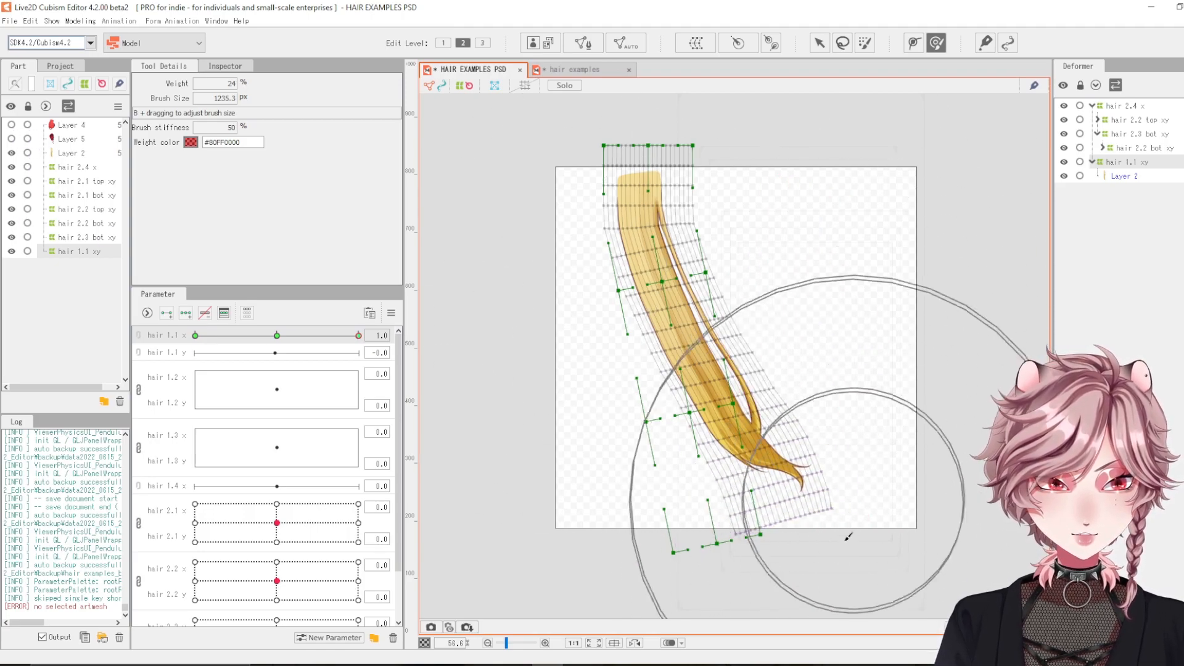
drag(787, 542, 809, 535)
key(ctrl+z)
mouse_move(809, 591)
mouse_down()
mouse_move(844, 573)
mouse_move(952, 565)
mouse_move(987, 518)
mouse_up()
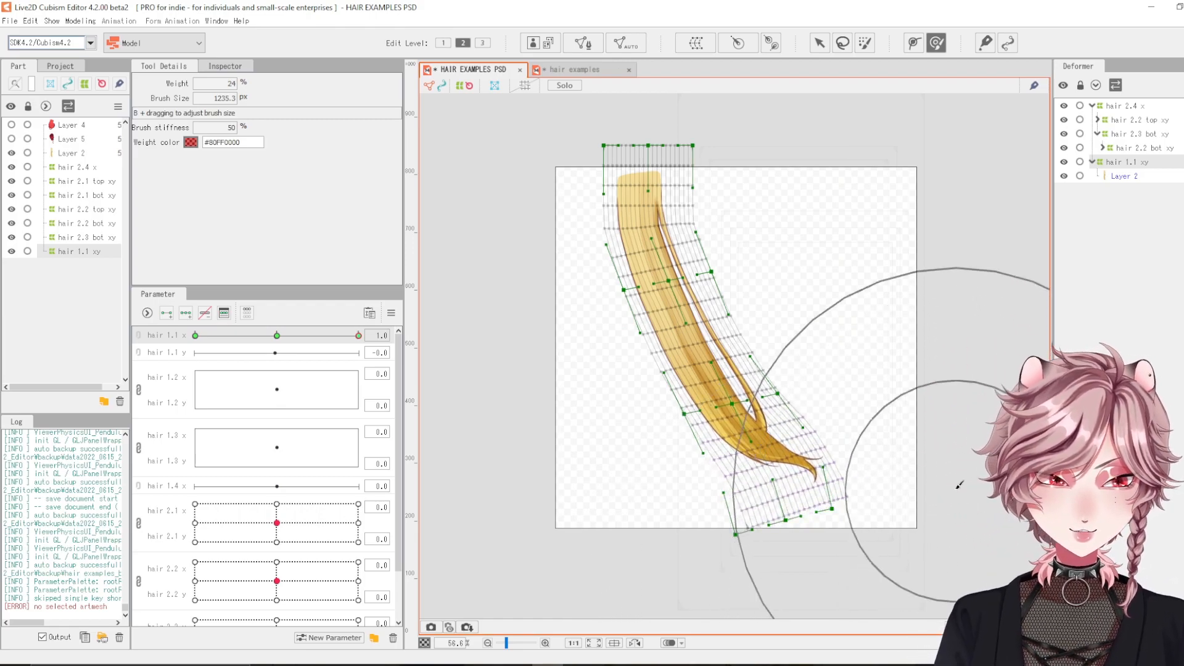
- Preview the bend between hair 1.1 x 0.0 and 1.0, and curl the strand's tip further up and right at 1.0
click(283, 338)
click(363, 337)
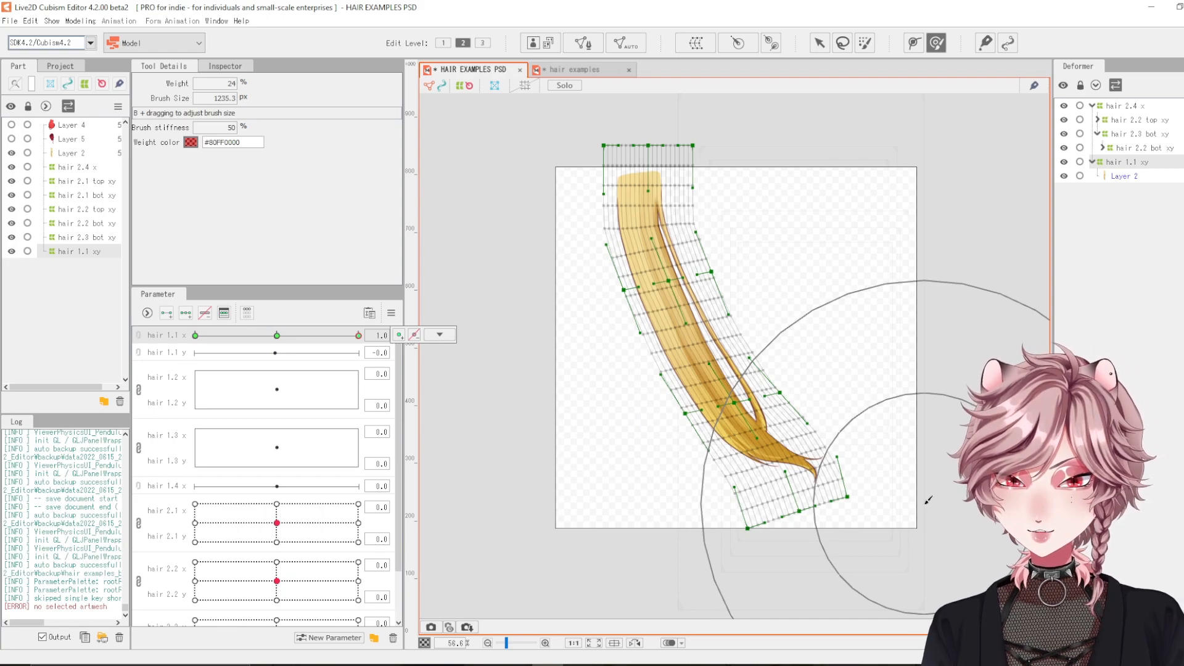
click(277, 335)
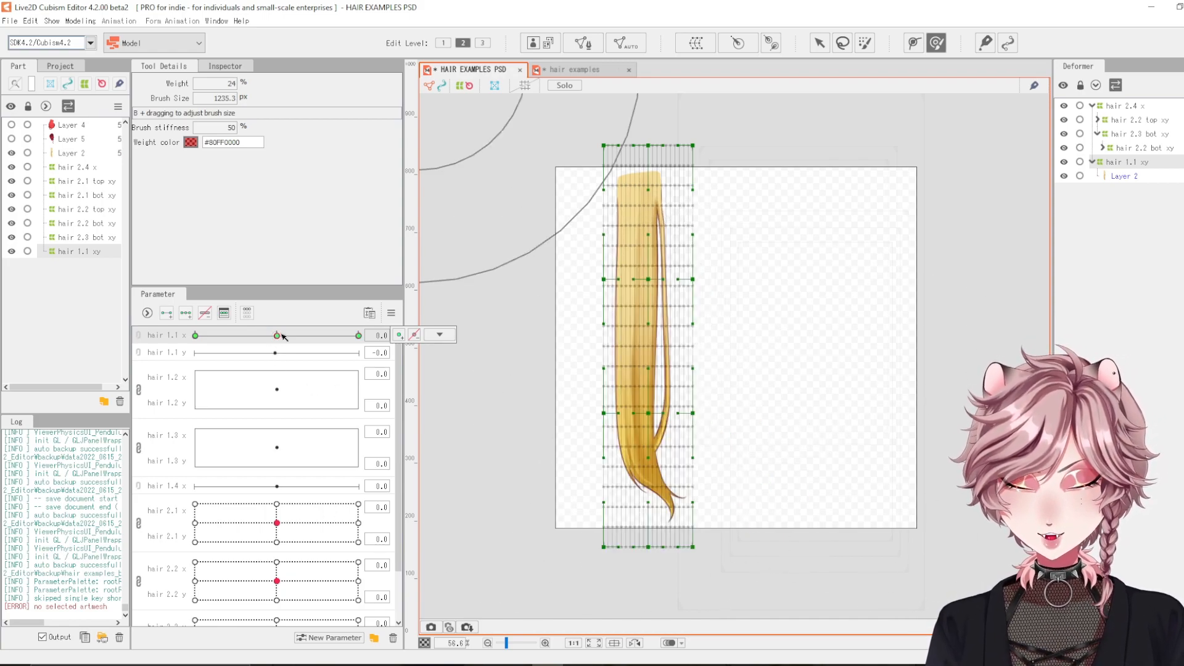
drag(281, 336, 431, 338)
click(434, 336)
mouse_move(358, 336)
mouse_down()
mouse_move(265, 340)
mouse_move(364, 338)
mouse_up()
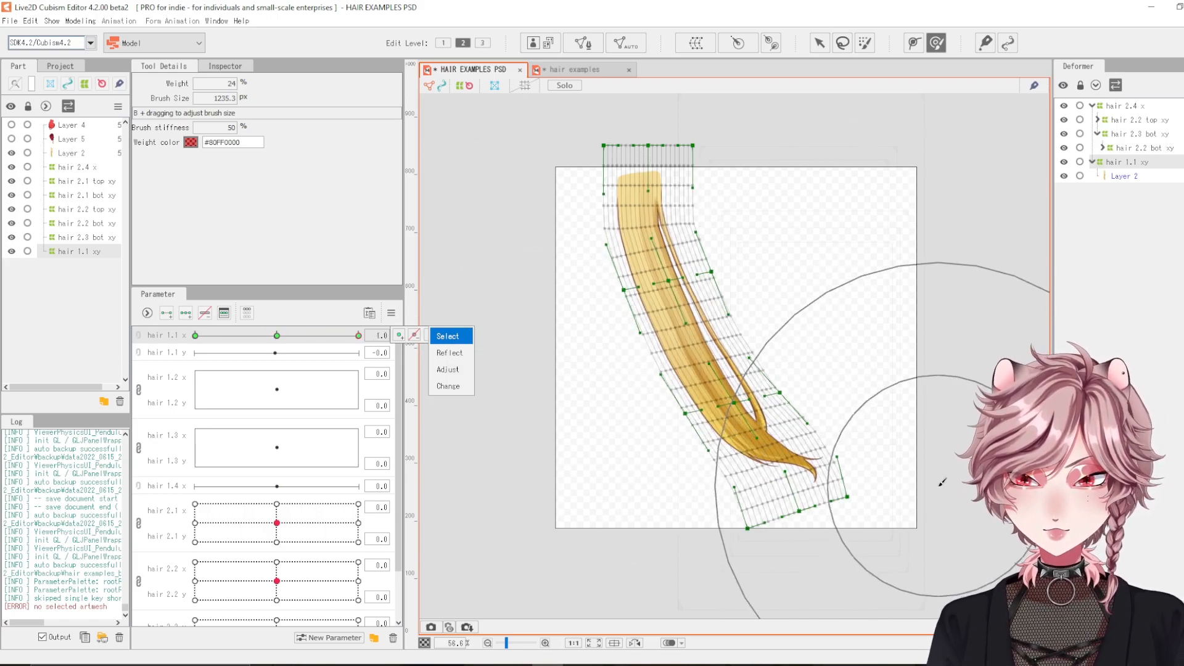
drag(974, 537, 1006, 434)
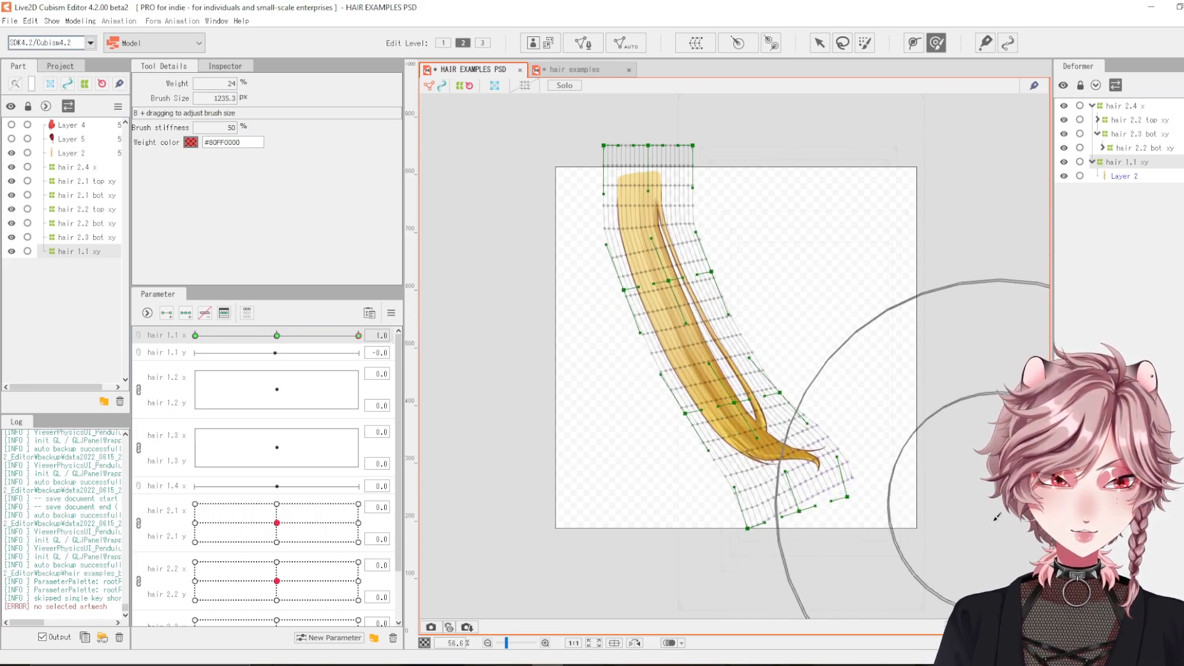
drag(841, 546, 864, 512)
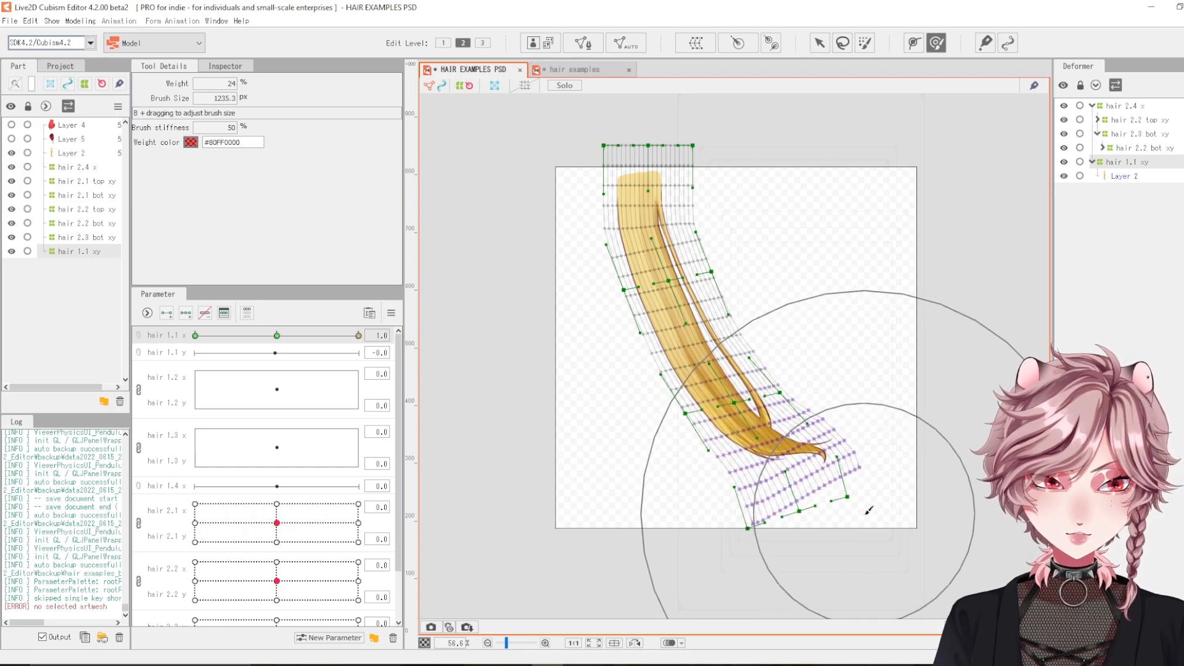
drag(750, 531, 764, 525)
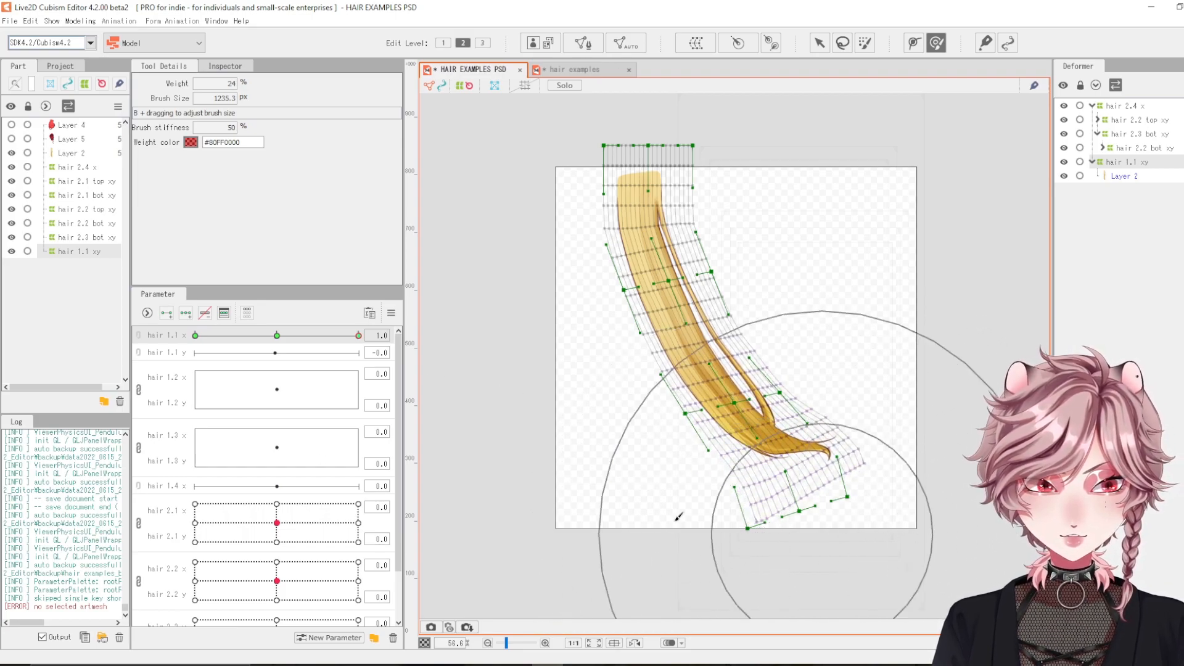
- Reflect the hair 1.1 xy deformer's motion horizontally from the hair 1.1 x 1.0 key to create the opposite bend
mouse_move(348, 336)
mouse_down()
mouse_move(304, 336)
mouse_move(354, 335)
mouse_move(304, 351)
mouse_move(355, 352)
mouse_move(298, 356)
mouse_move(397, 357)
mouse_move(169, 358)
mouse_up()
drag(659, 380, 604, 383)
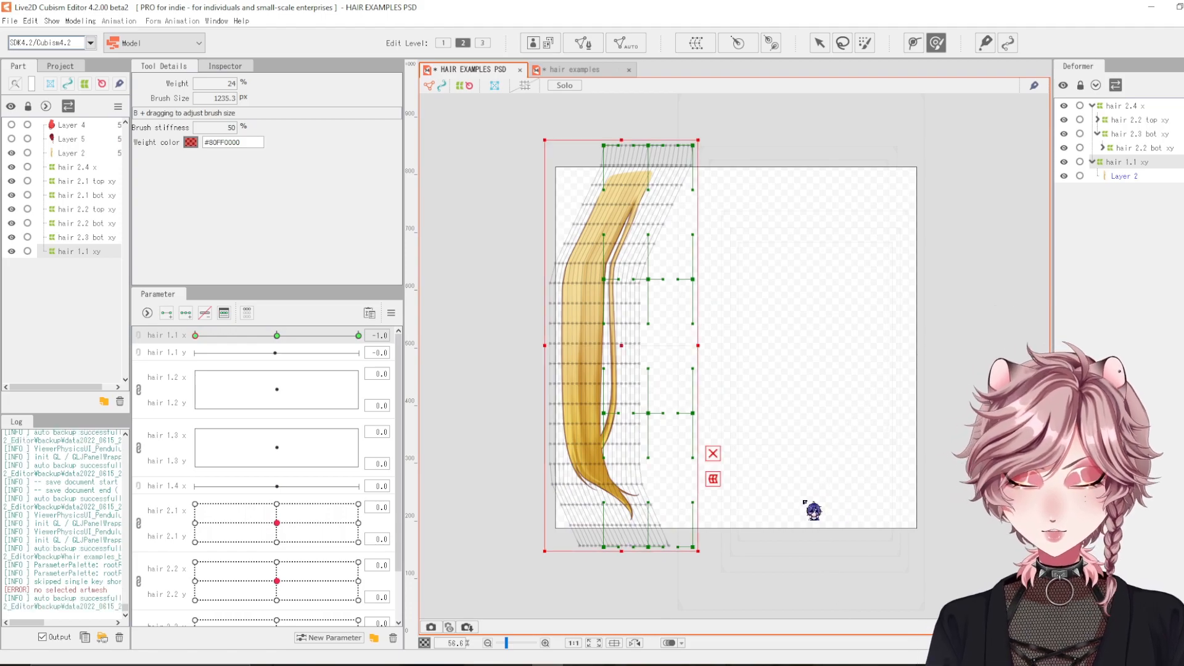
click(358, 335)
click(391, 312)
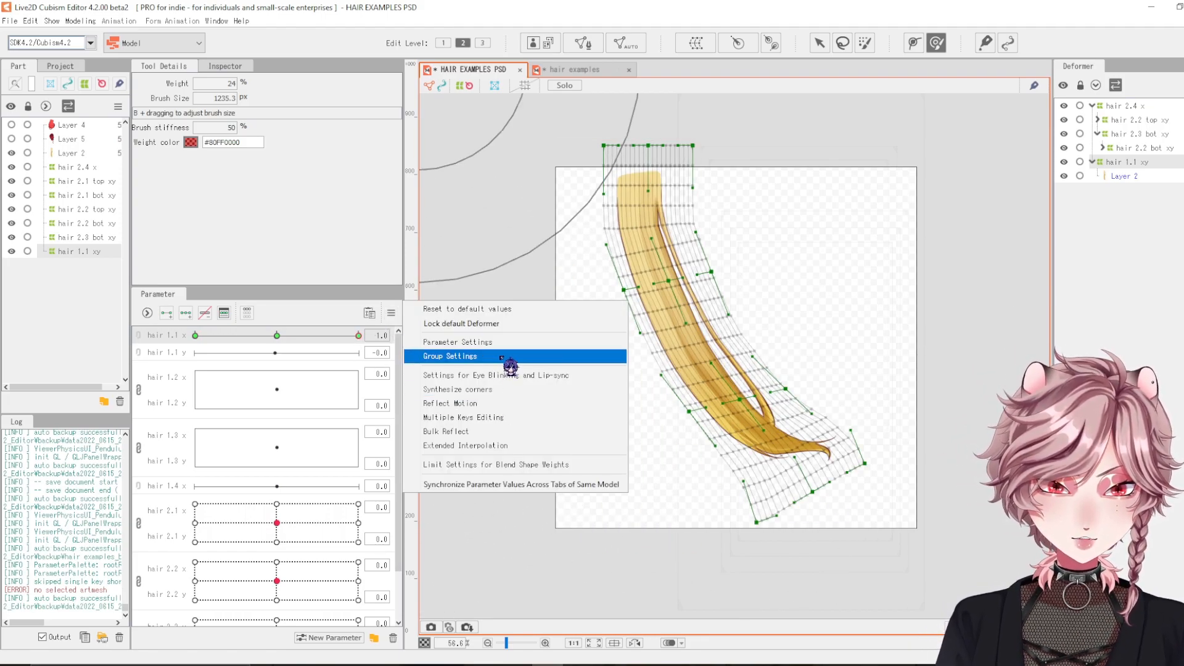
click(558, 404)
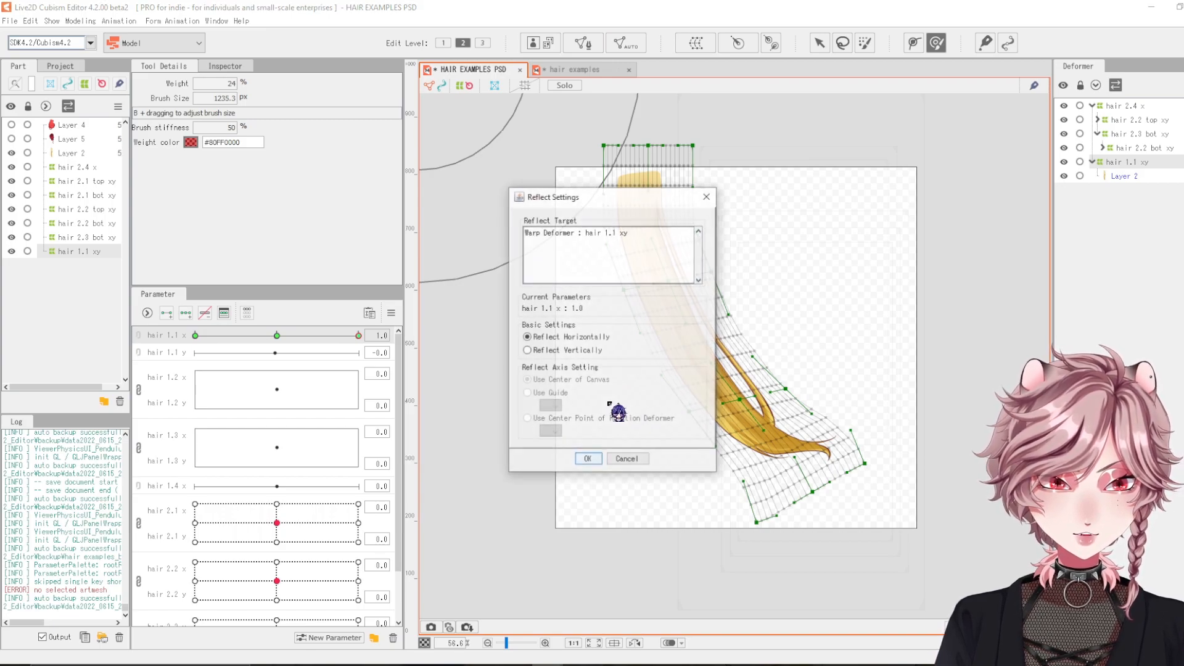
click(587, 456)
- At hair 1.1 x -1.0, push the blond strand's tip further left and up with the Deform Brush
drag(359, 335, 170, 326)
drag(683, 439, 816, 387)
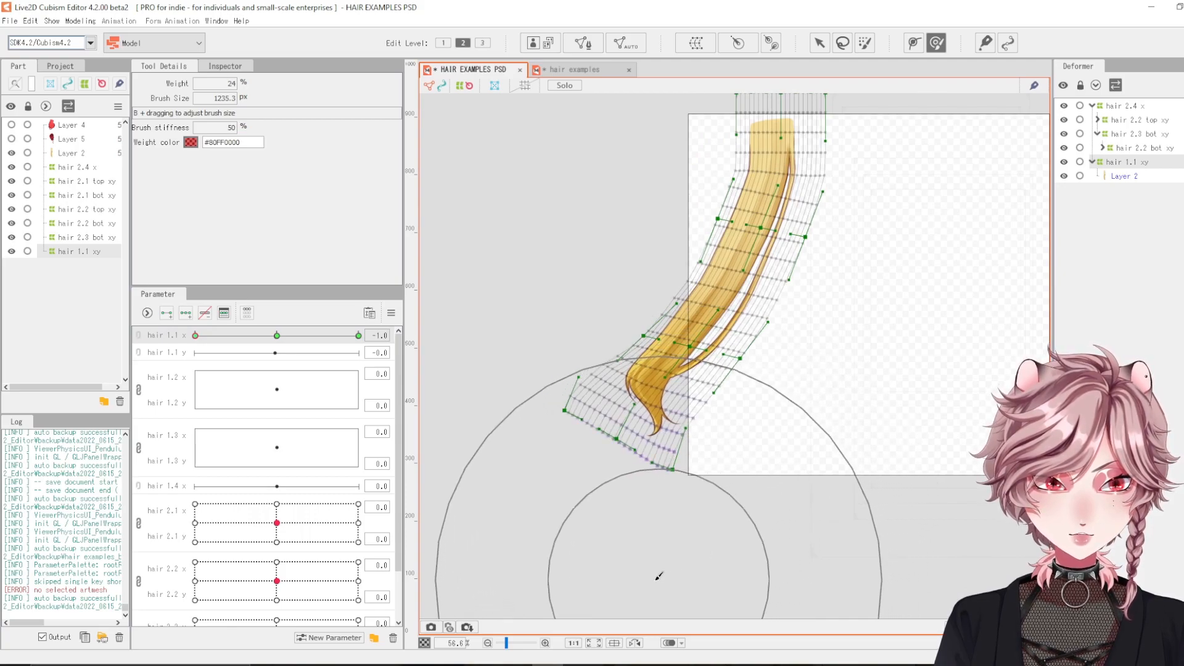
mouse_move(688, 579)
mouse_down()
mouse_move(549, 584)
mouse_move(539, 567)
mouse_up()
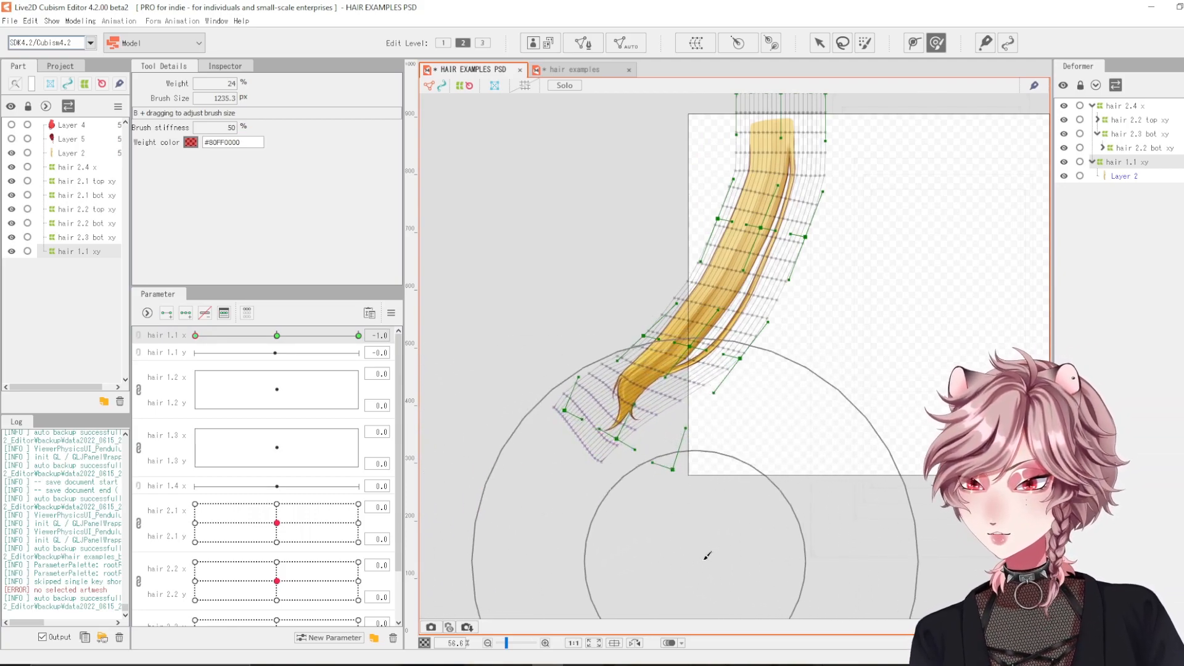
drag(701, 549, 588, 533)
key(space)
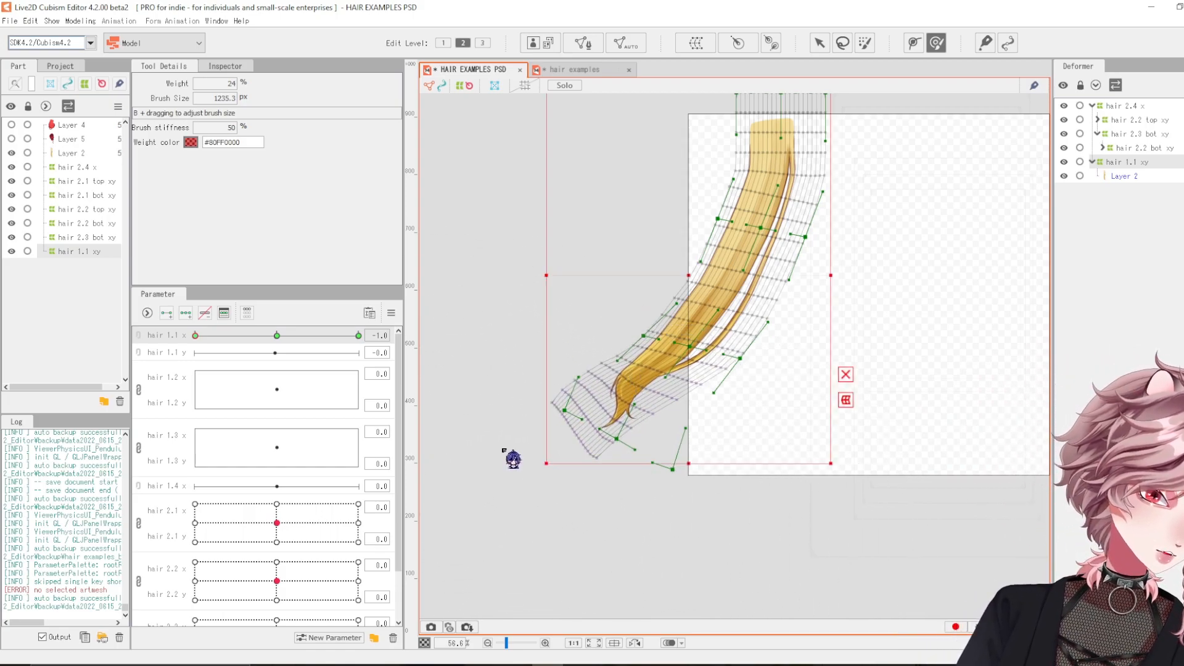
mouse_move(201, 338)
mouse_down()
mouse_move(363, 340)
mouse_move(179, 345)
mouse_up()
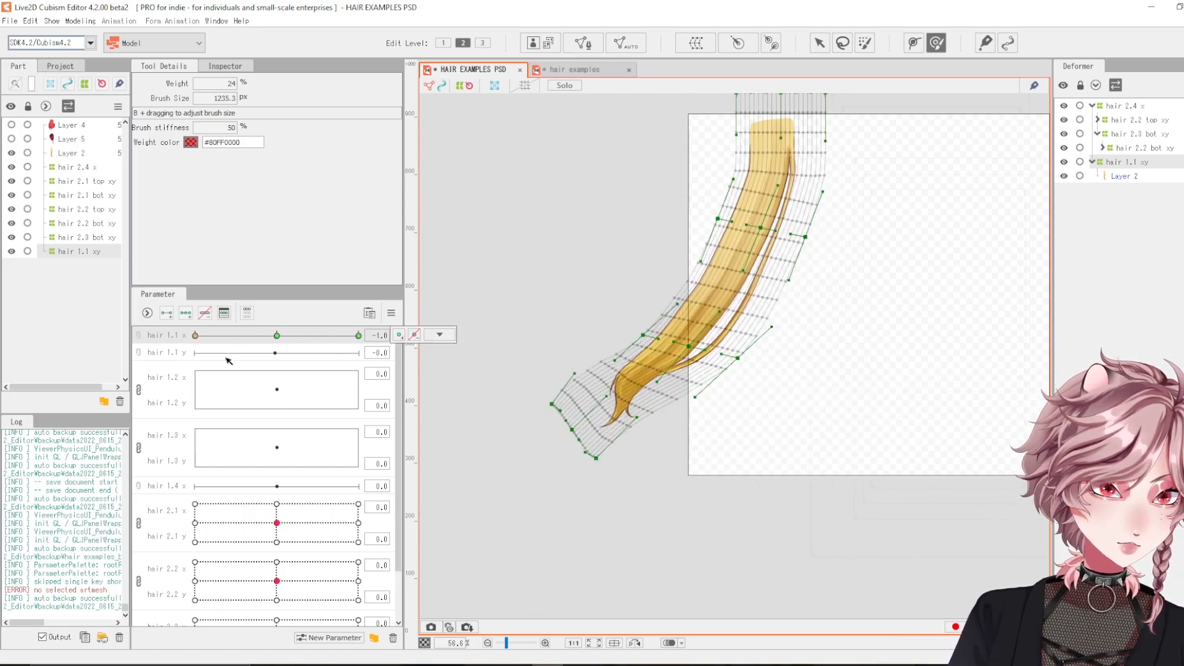
- Return hair 1.1 x to 0.0, add three keys to hair 1.1 y, and set hair 1.1 y to 1.0
click(273, 336)
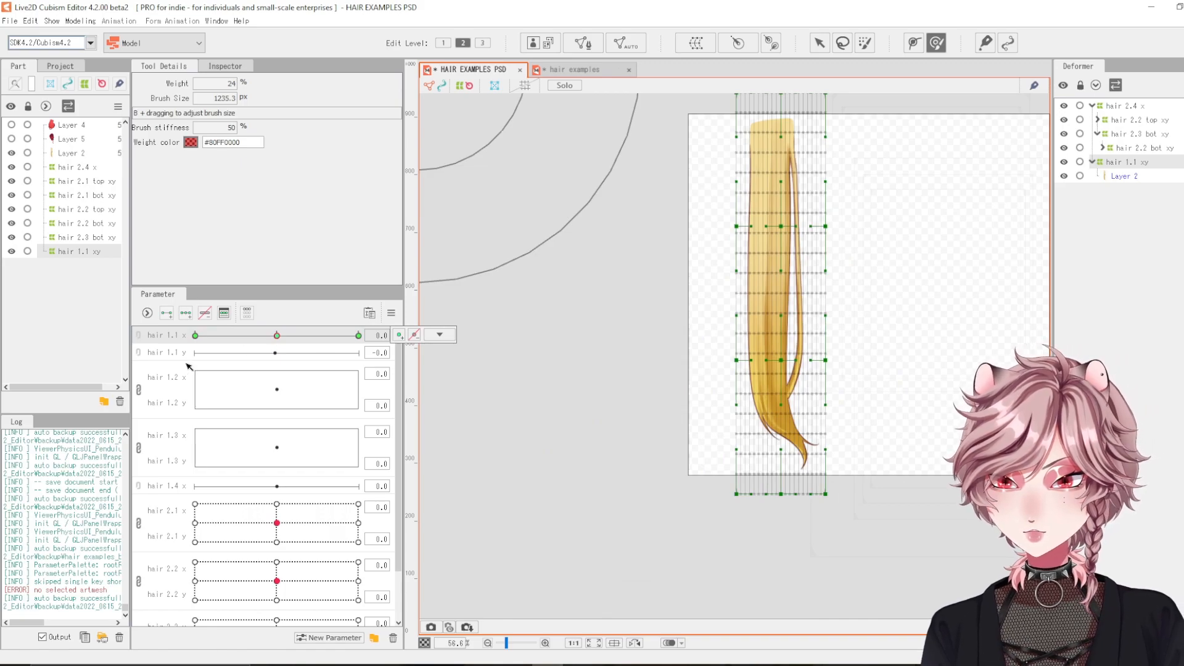
click(188, 363)
click(182, 315)
click(277, 352)
drag(277, 352, 359, 352)
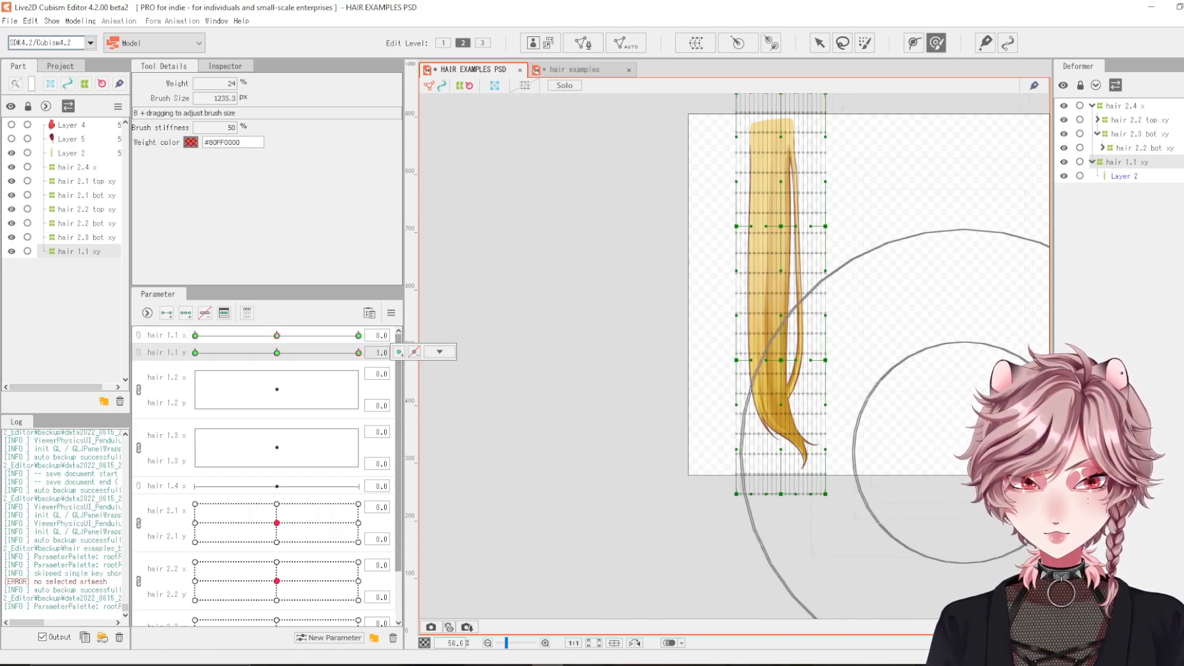
drag(915, 450, 836, 445)
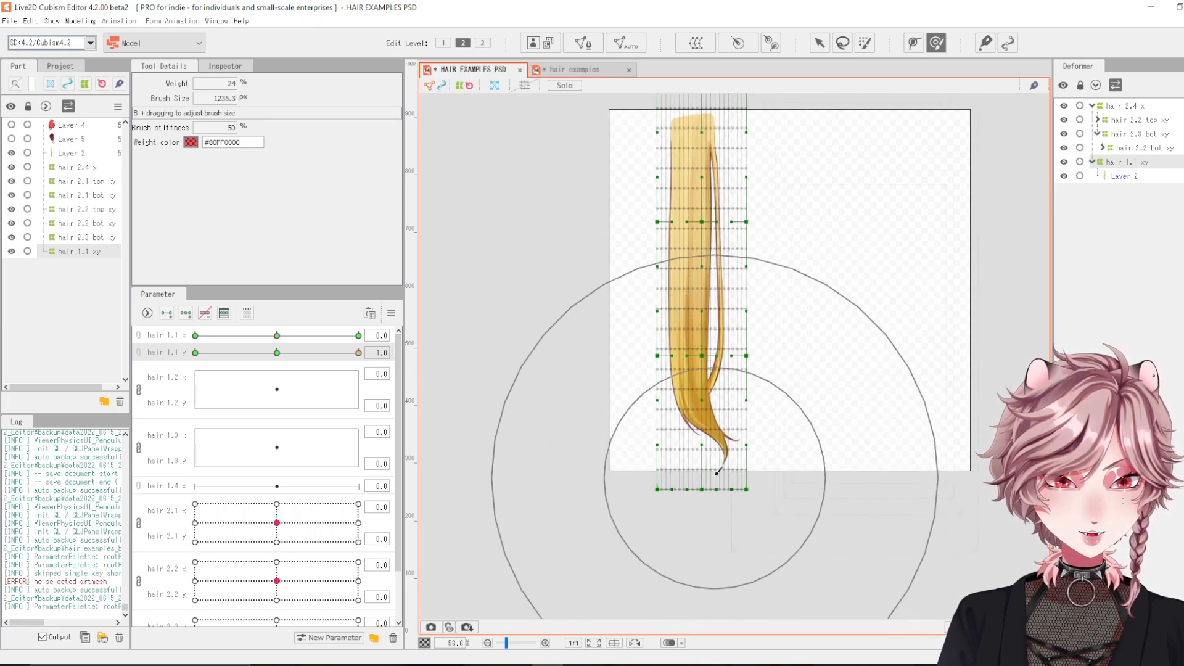
mouse_move(807, 542)
mouse_down()
mouse_move(952, 438)
mouse_move(963, 317)
mouse_up()
drag(933, 481, 955, 422)
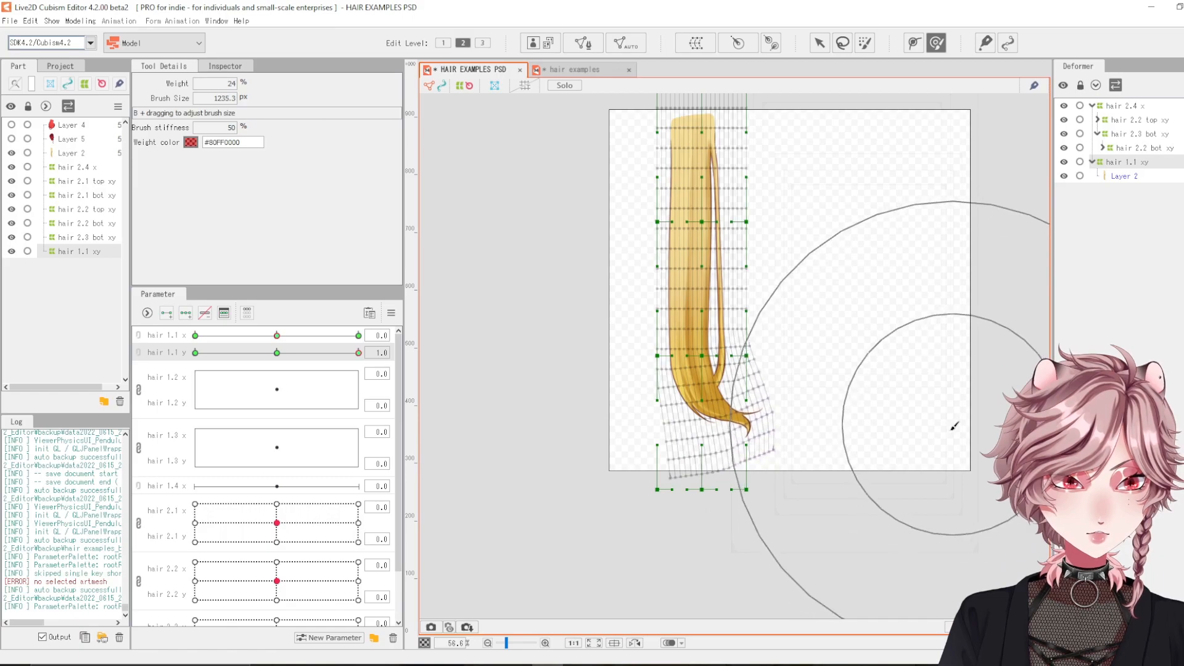
key(ctrl+z)
key(ctrl+z)
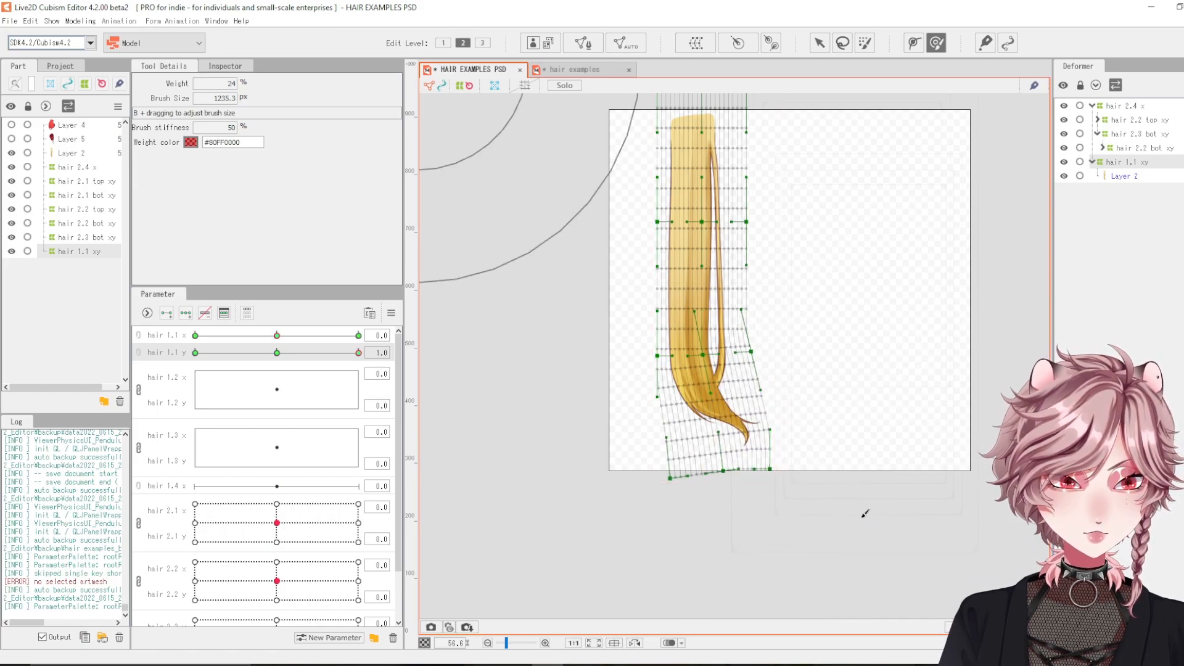
key(ctrl+z)
mouse_move(721, 440)
mouse_down()
mouse_move(680, 278)
mouse_move(682, 79)
mouse_up()
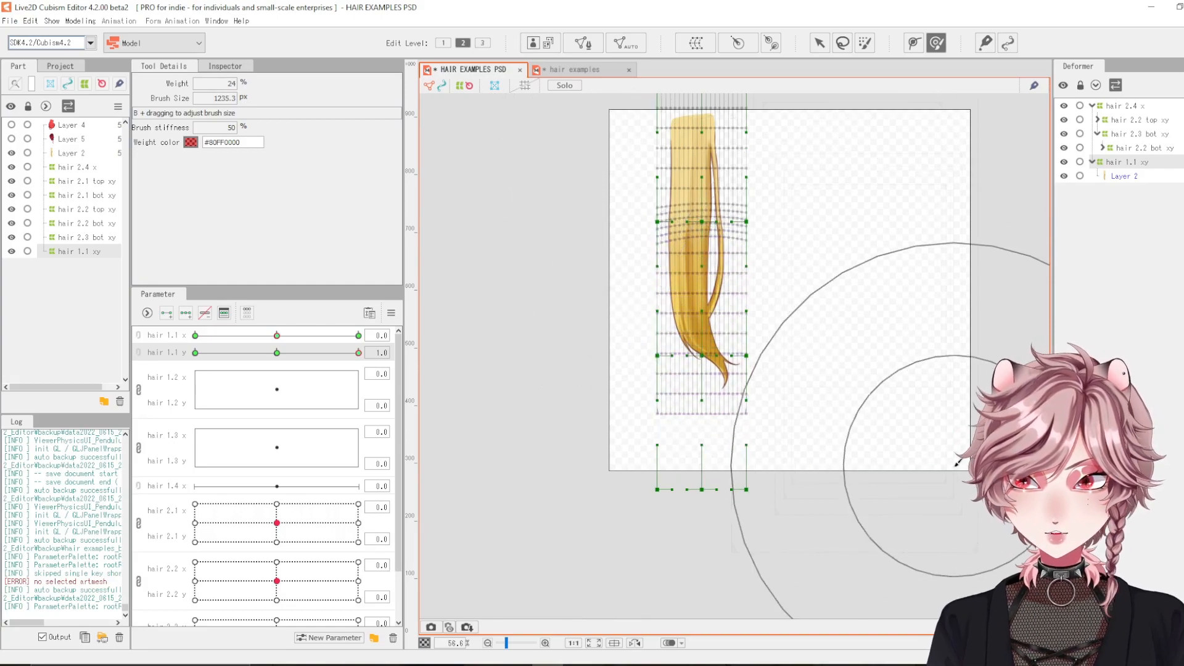
key(ctrl+z)
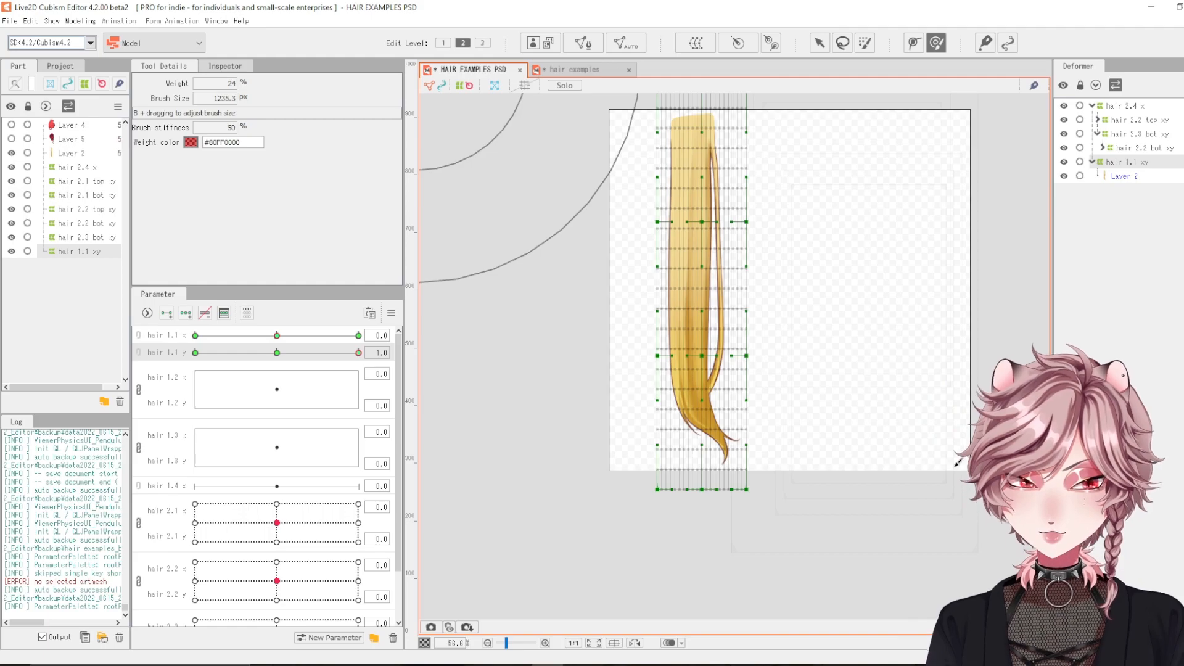
drag(653, 399, 725, 117)
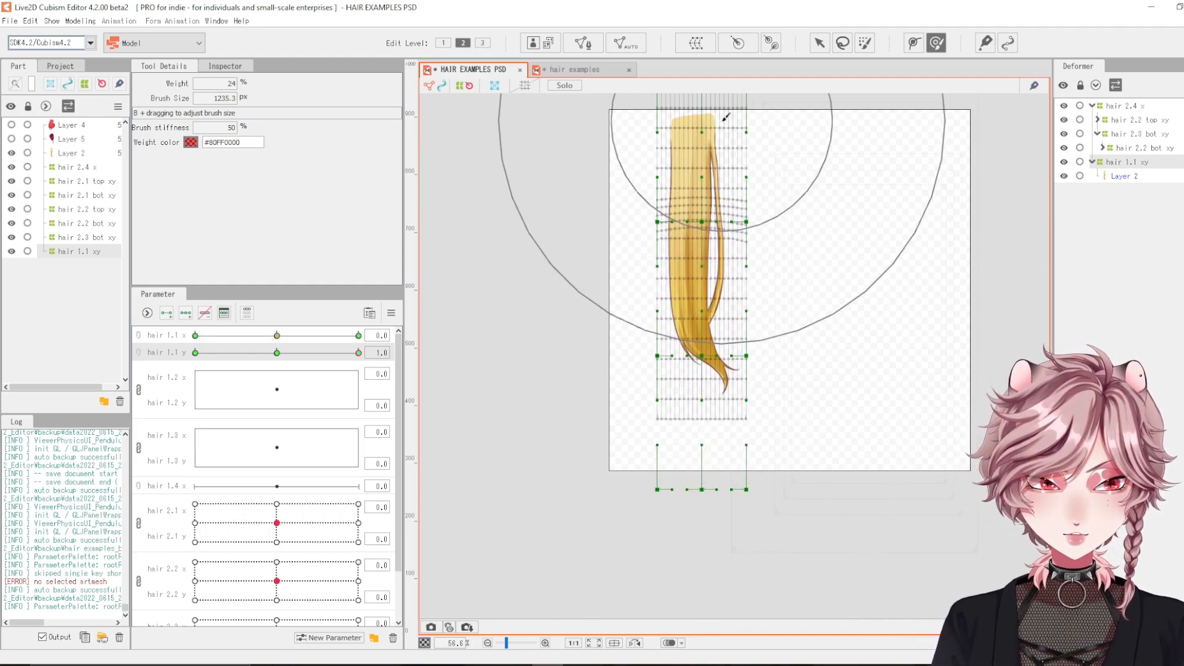
key(ctrl+z)
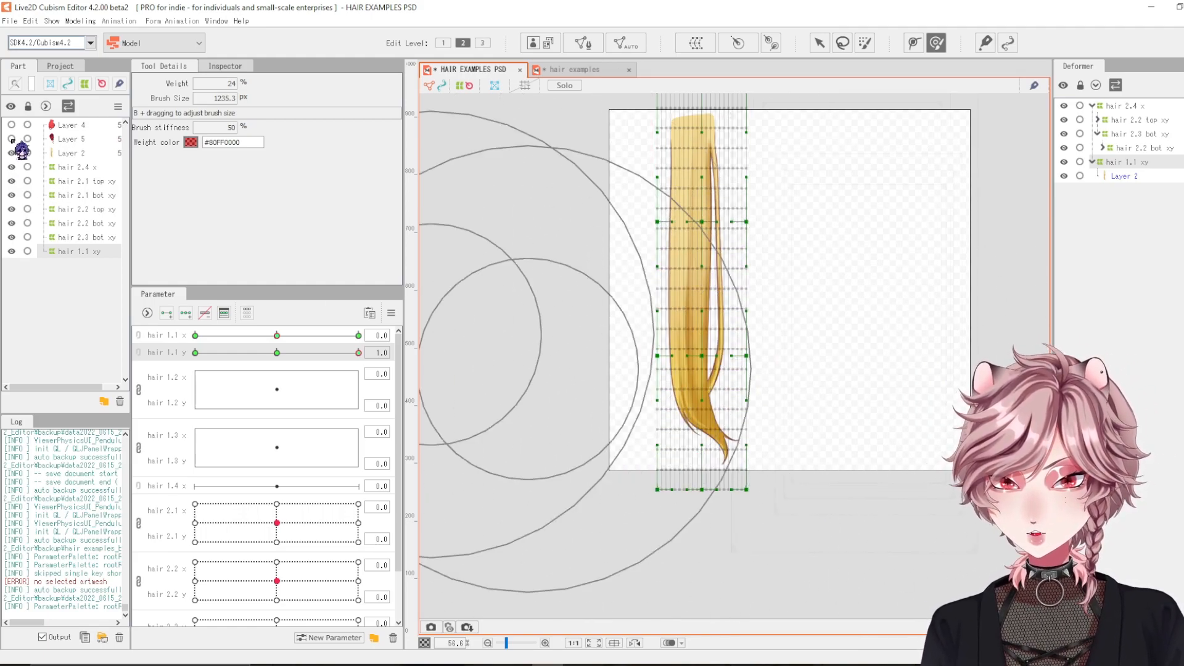
- Show Layer 4 and Layer 5 temporarily to examine the red hair's hair 2.1 movement as a reference
click(12, 139)
click(12, 125)
mouse_move(280, 524)
mouse_down()
mouse_move(275, 549)
mouse_move(272, 503)
mouse_move(283, 534)
mouse_move(294, 522)
mouse_up()
right_click(290, 521)
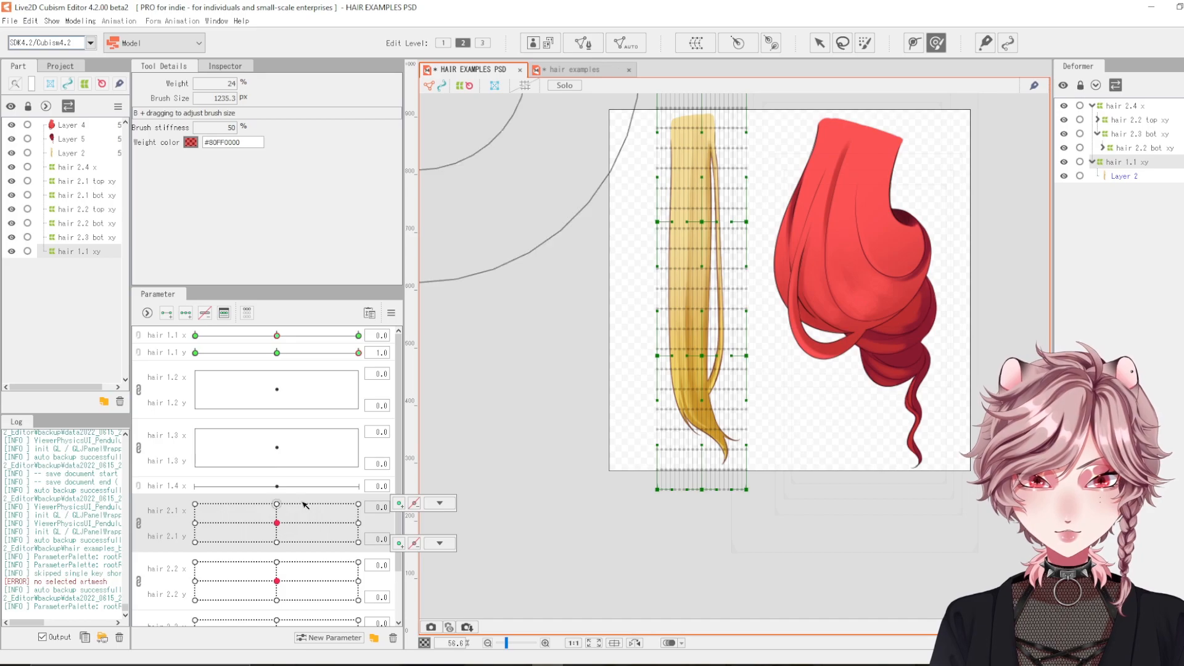
click(11, 139)
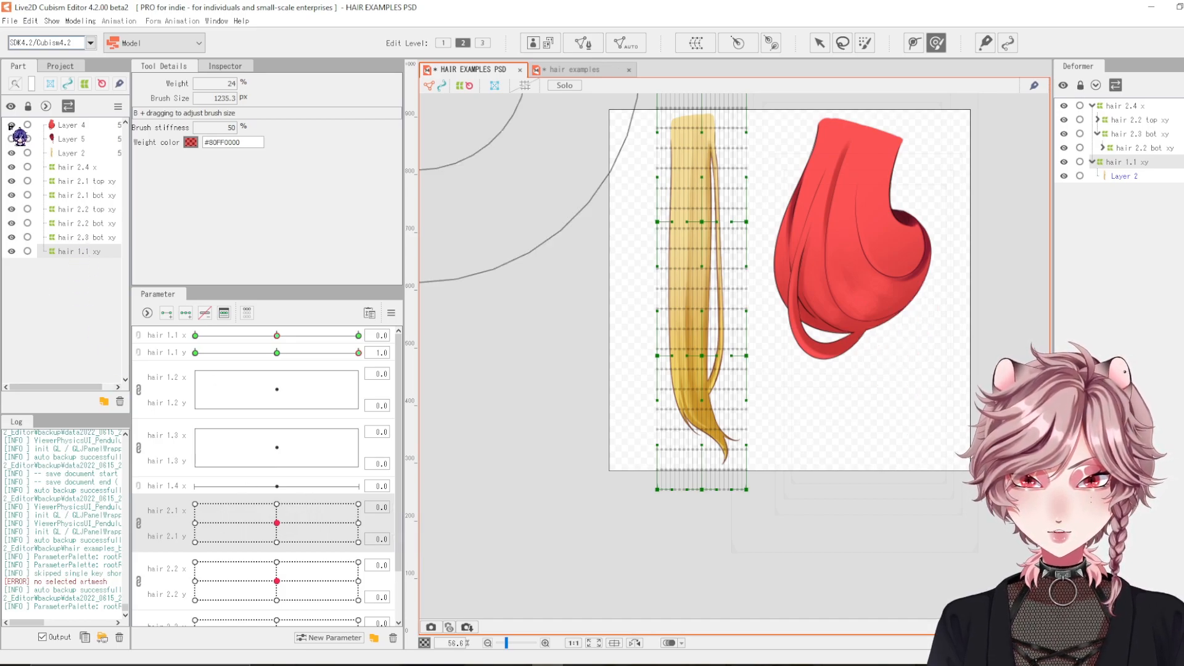
click(11, 125)
- At hair 1.1 y 1.0, raise the blond strand's lower end and sweep its tip to the right with the Deform Brush
click(311, 359)
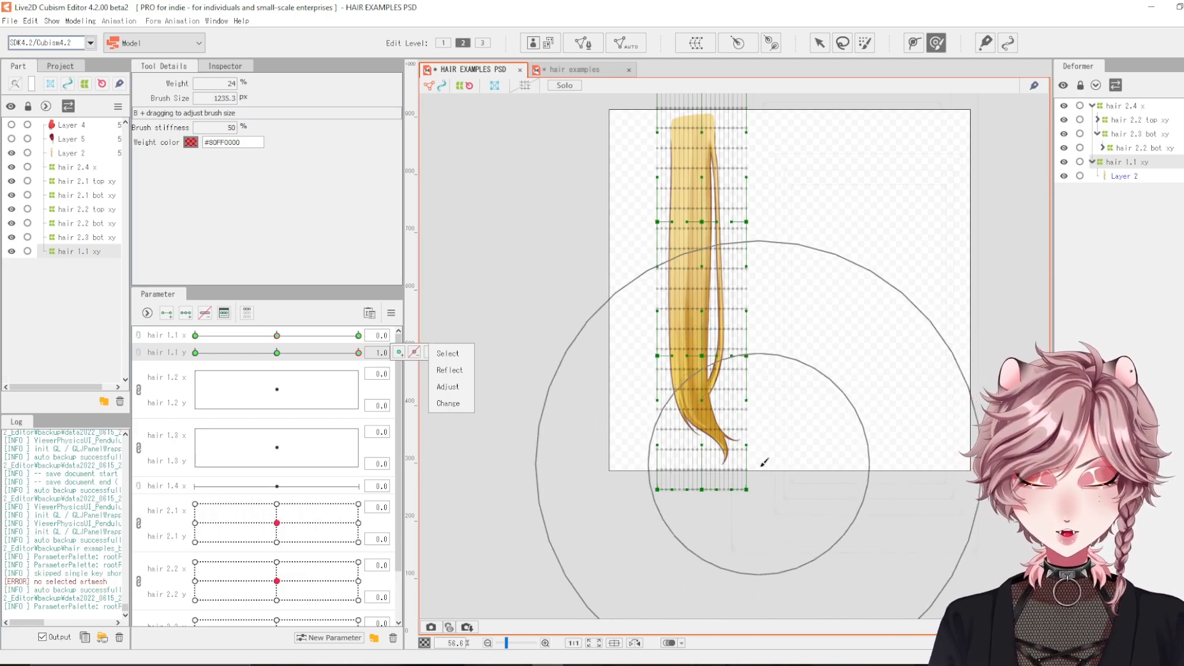
mouse_move(841, 536)
mouse_down()
mouse_move(943, 431)
mouse_move(724, 396)
mouse_move(801, 393)
mouse_up()
drag(591, 525, 629, 520)
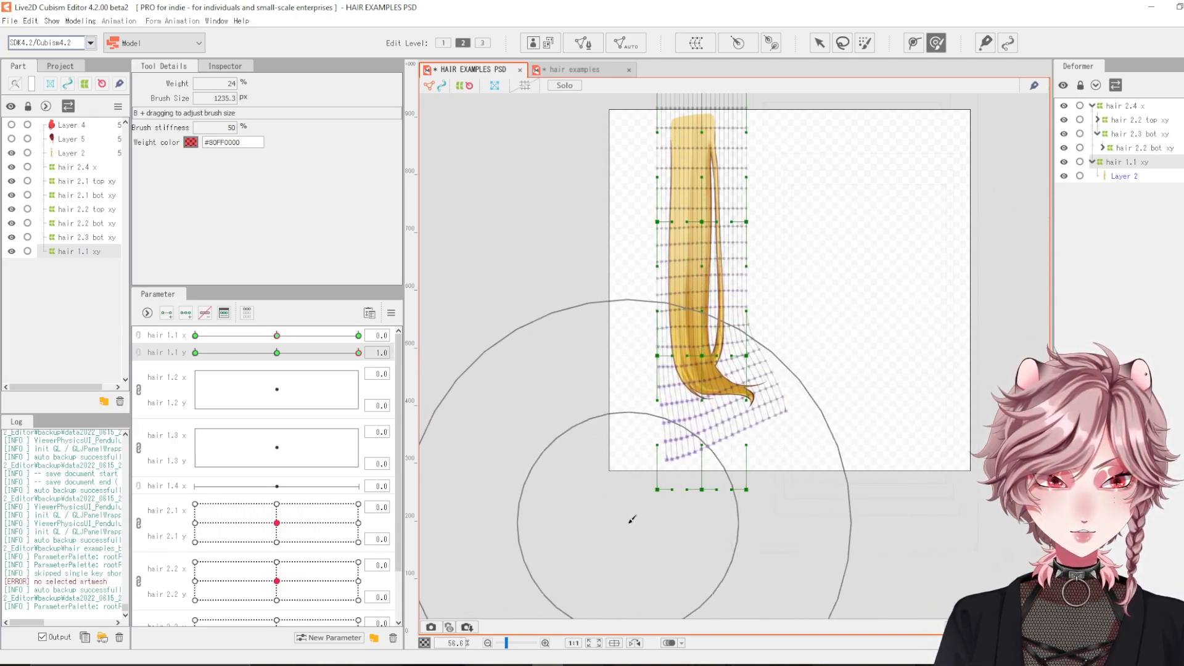
drag(857, 421, 725, 399)
drag(711, 292, 678, 290)
- Bow the strand's middle to the left and curve its end further up at hair 1.1 y 1.0, enlarging the brush to 966.1 px
scroll(679, 289, up, 3)
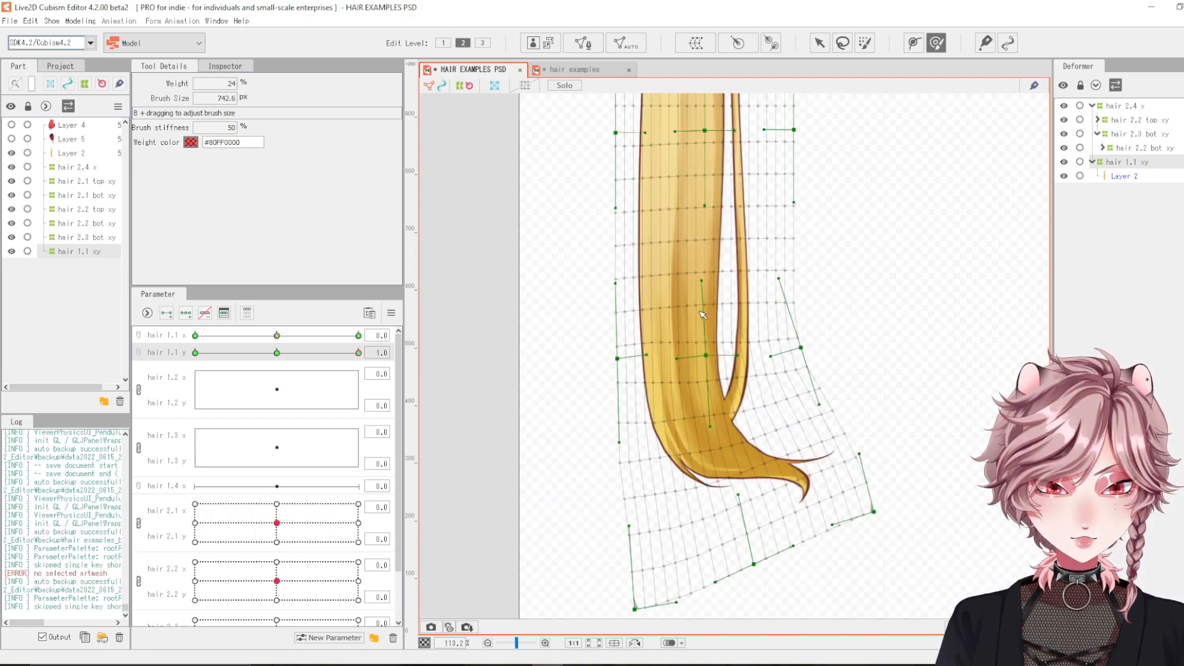
scroll(718, 293, down, 3)
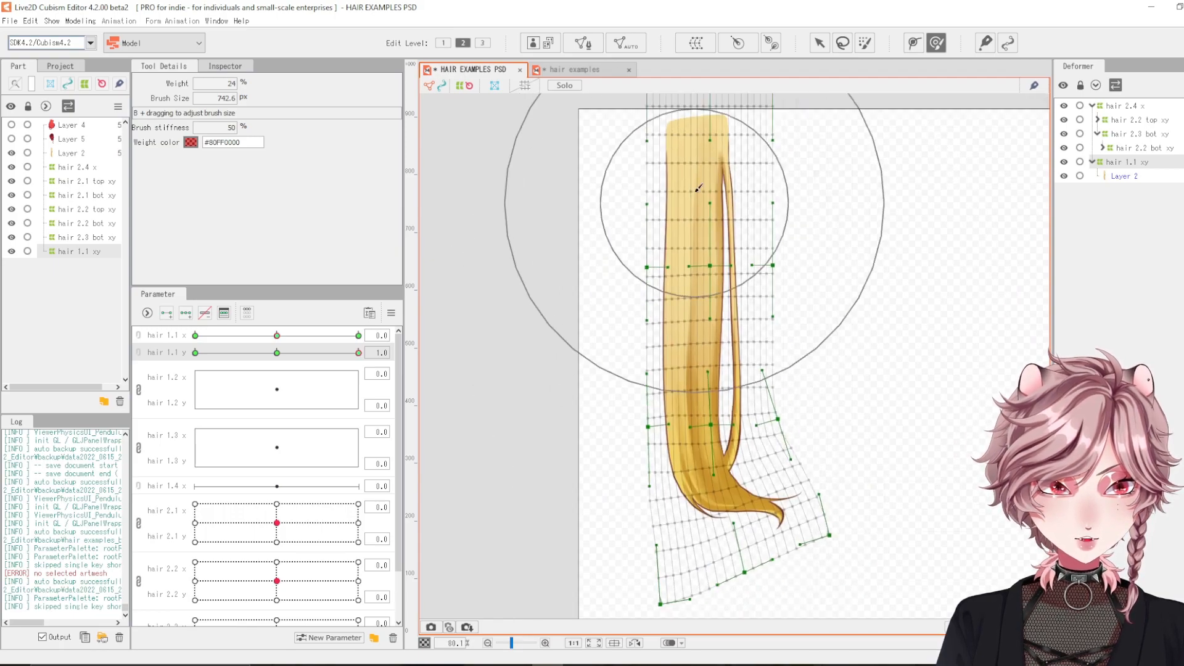
mouse_move(814, 319)
mouse_down()
mouse_move(674, 316)
mouse_move(689, 284)
mouse_move(666, 284)
mouse_move(704, 348)
mouse_move(681, 379)
mouse_move(695, 401)
mouse_up()
drag(833, 439, 833, 383)
mouse_move(886, 446)
mouse_down()
mouse_move(811, 535)
mouse_move(730, 562)
mouse_move(811, 537)
mouse_up()
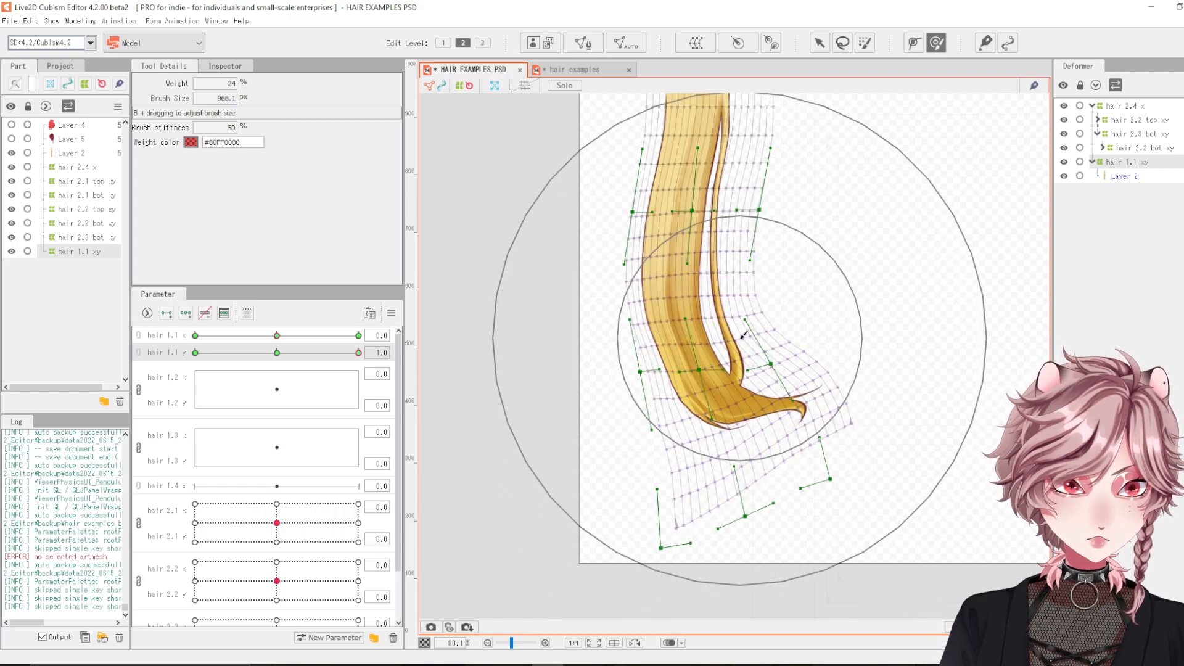
scroll(765, 493, down, 3)
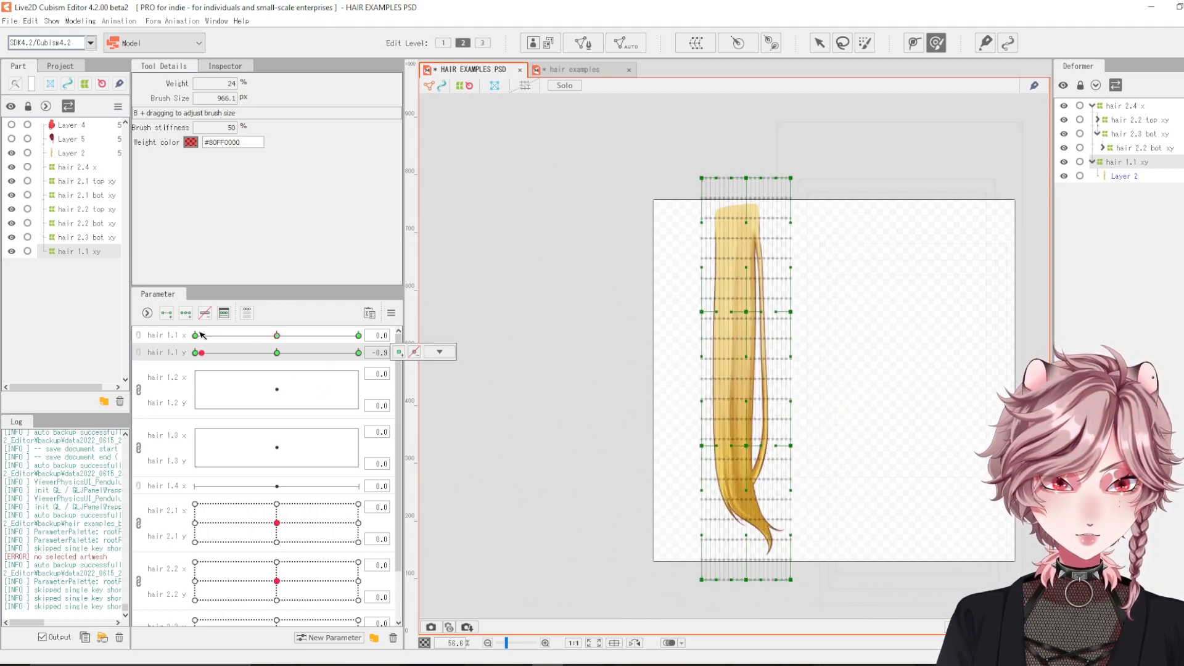
- At hair 1.1 y -1.0, stretch the strand's lower end slightly downward and inward with the Deform Brush
drag(298, 350, 195, 353)
drag(871, 431, 880, 315)
drag(842, 492, 830, 498)
drag(775, 359, 772, 443)
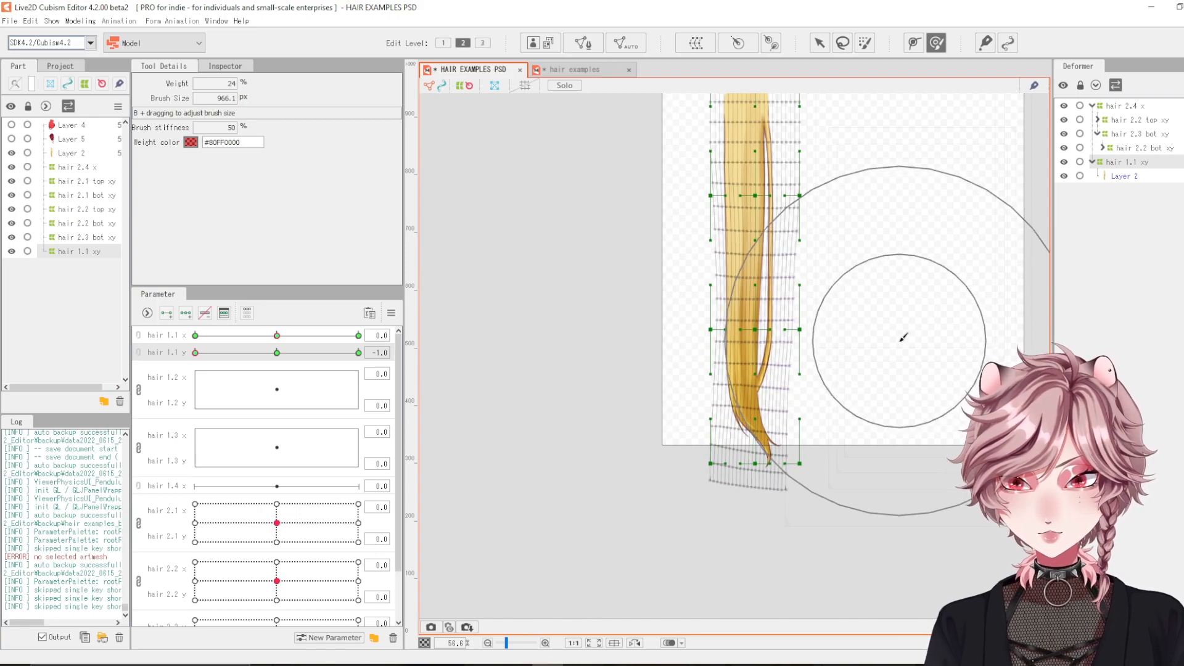
key(ctrl+z)
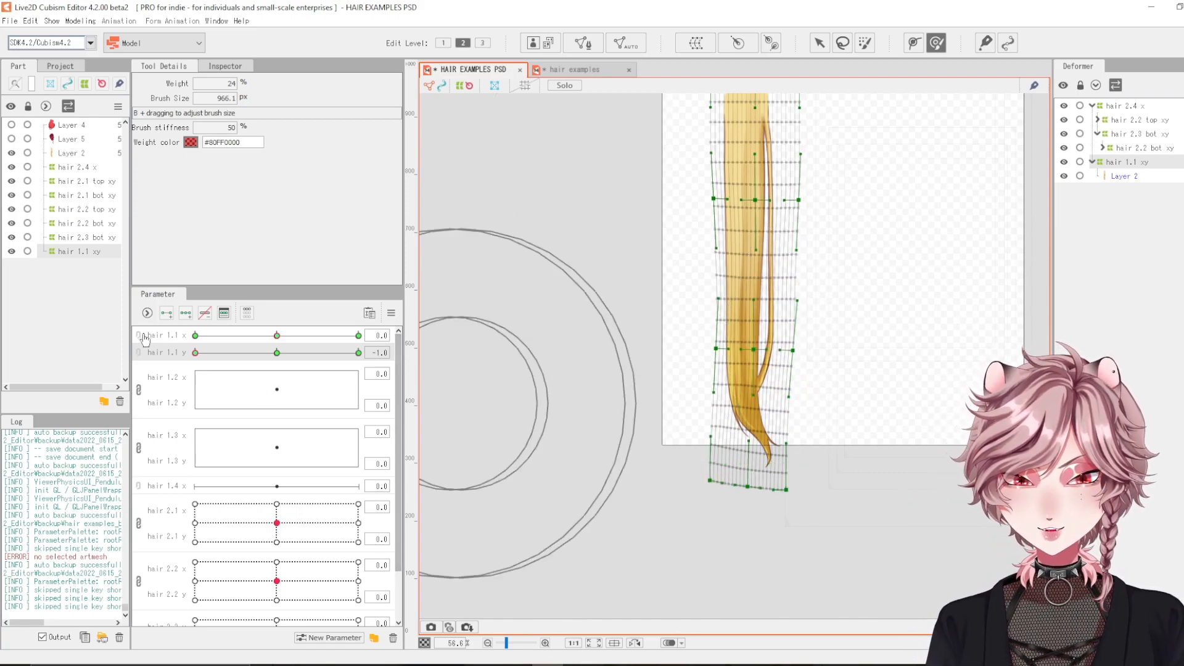
- Link hair 1.1 x and hair 1.1 y into one two-axis parameter and synthesize its corners
click(139, 335)
click(277, 356)
click(397, 315)
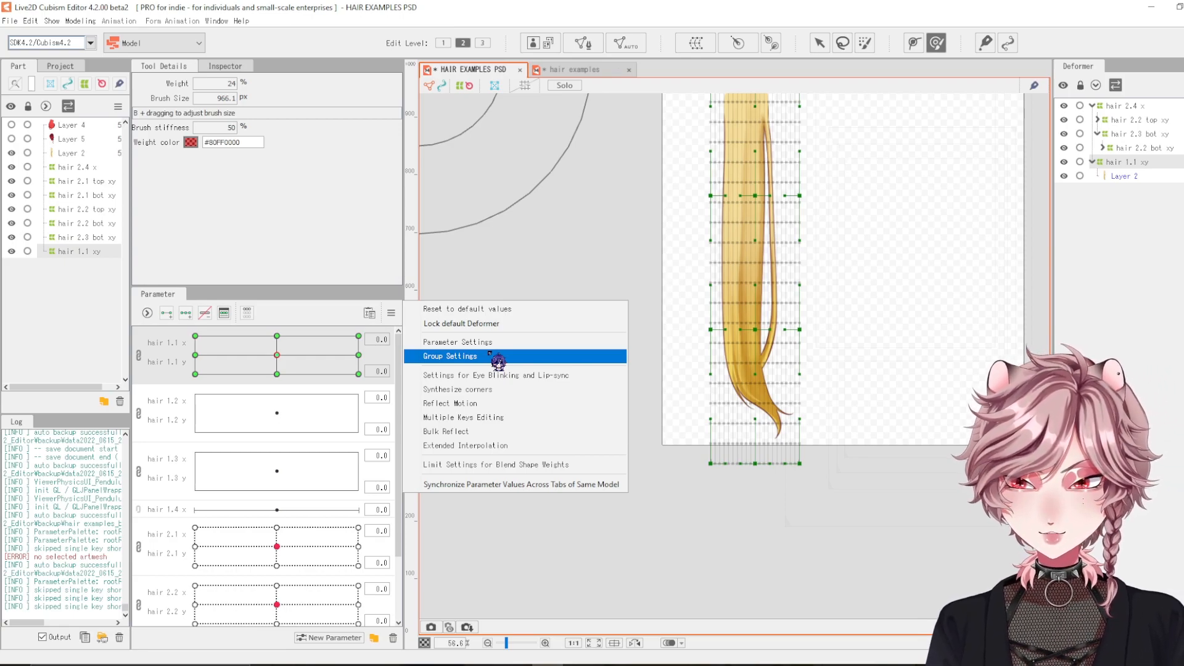
click(491, 390)
click(560, 451)
- Examine the strand's shape at hair 1.1 x -1.0 and at the synthesized corner x -1.0, y 1.0, comparing with the neutral pose
click(205, 361)
mouse_move(204, 361)
mouse_down()
mouse_move(203, 404)
mouse_move(401, 324)
mouse_move(203, 275)
mouse_move(142, 317)
mouse_move(131, 366)
mouse_move(293, 428)
mouse_move(195, 420)
mouse_move(216, 377)
mouse_move(255, 361)
mouse_move(357, 359)
mouse_move(362, 337)
mouse_move(216, 333)
mouse_move(195, 354)
mouse_up()
scroll(683, 360, up, 3)
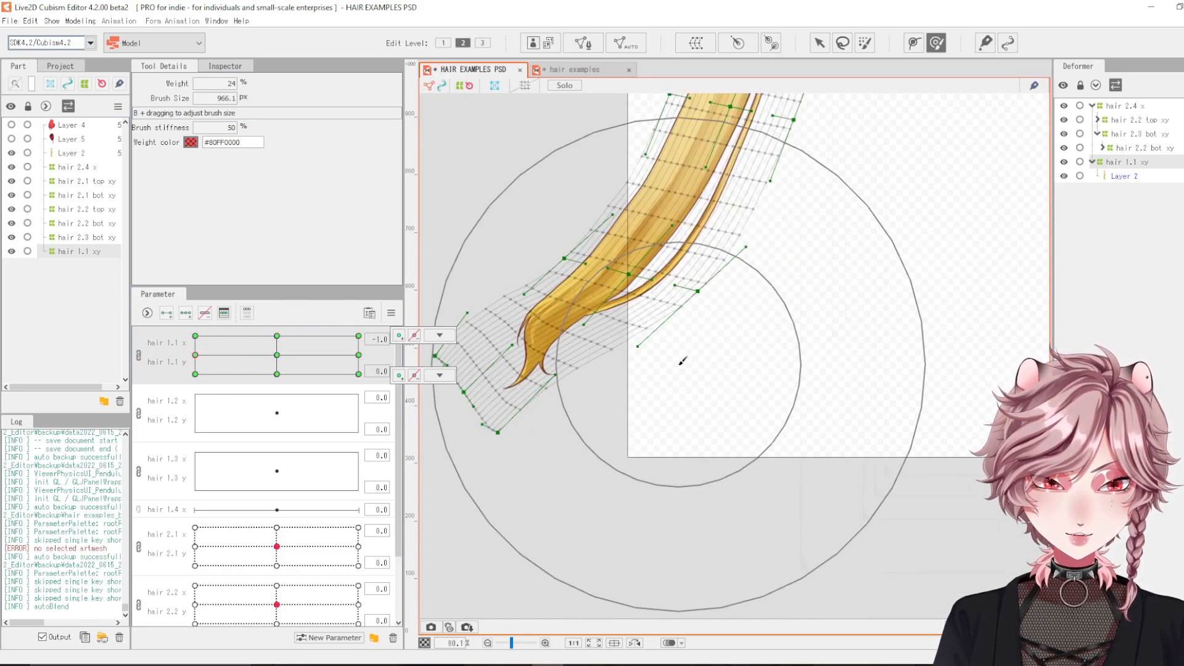
drag(683, 362, 756, 458)
click(195, 336)
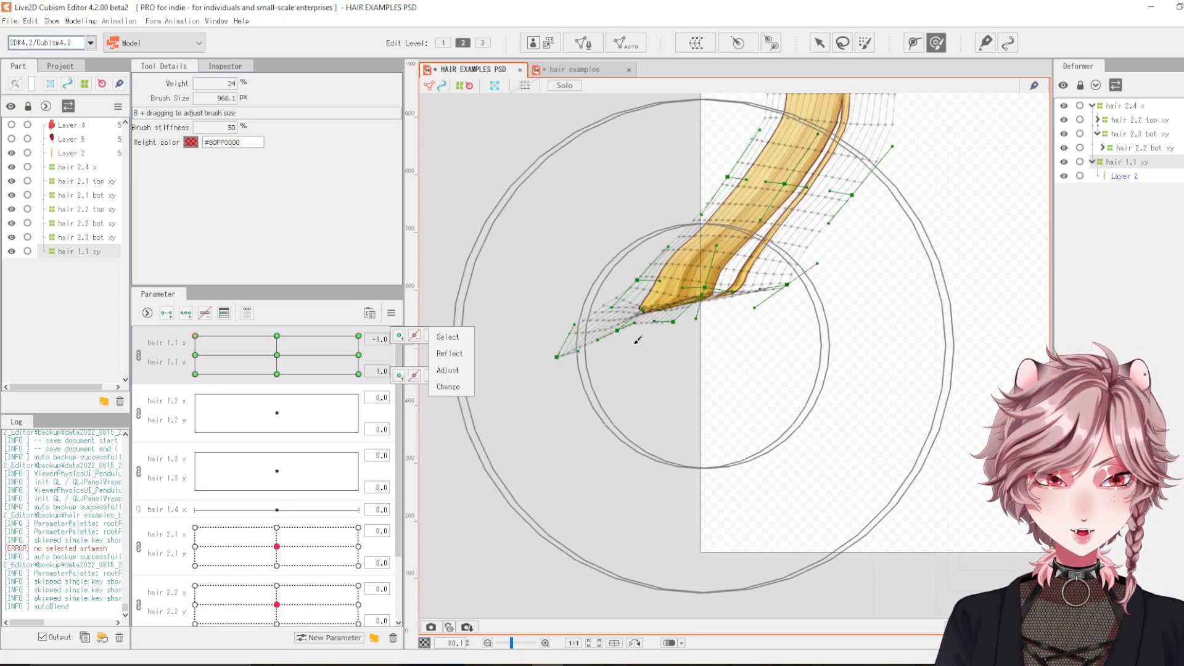
mouse_move(232, 343)
mouse_down()
mouse_move(272, 333)
mouse_move(276, 355)
mouse_up()
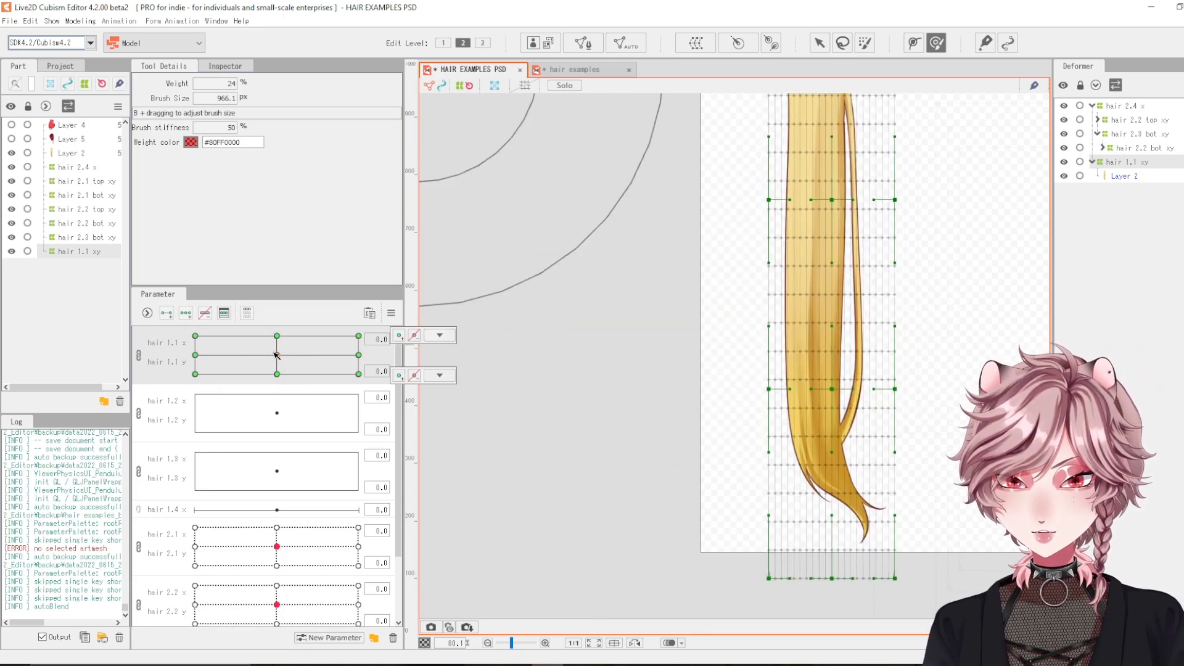
drag(804, 462, 640, 318)
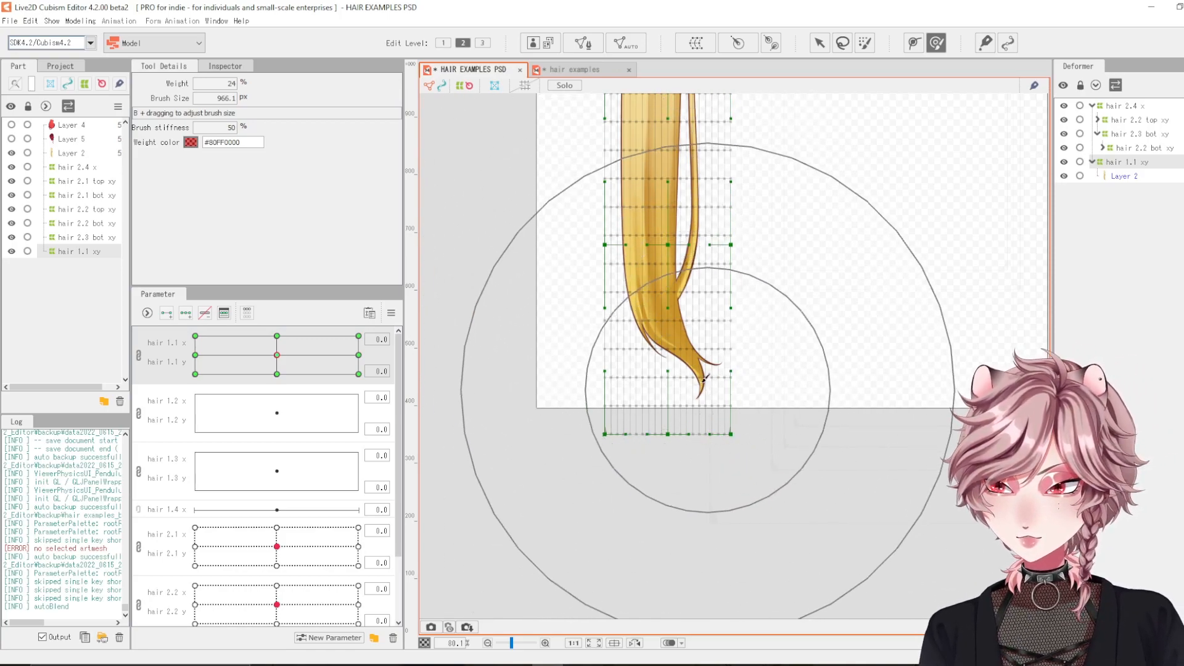
drag(277, 354, 219, 362)
scroll(703, 358, down, 2)
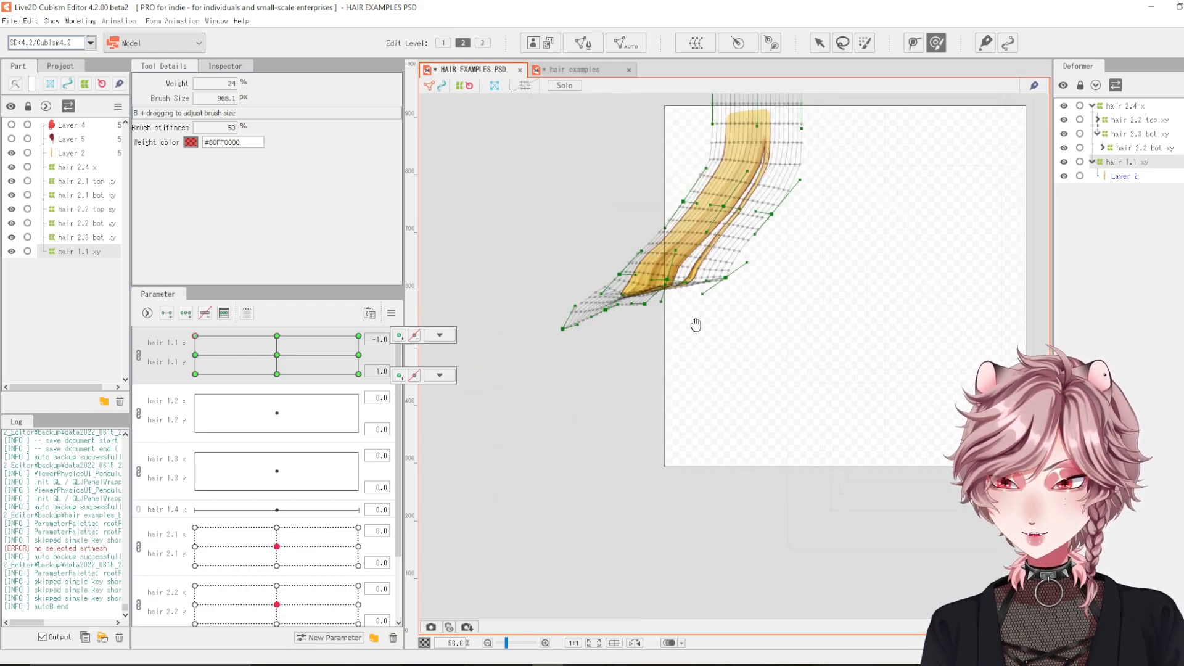
drag(695, 323, 705, 377)
- Copy the deformer's form from hair 1.1 x -1.0, y 0.0 and paste it onto the corner x -1.0, y 1.0
click(196, 356)
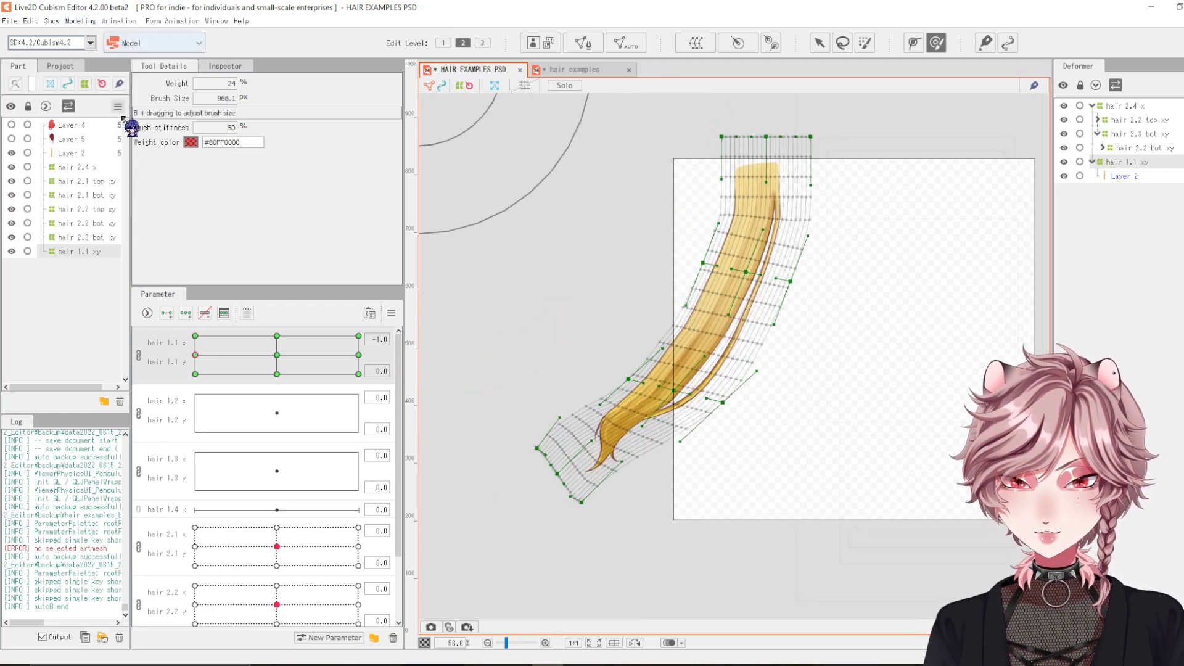
click(80, 21)
mouse_move(185, 135)
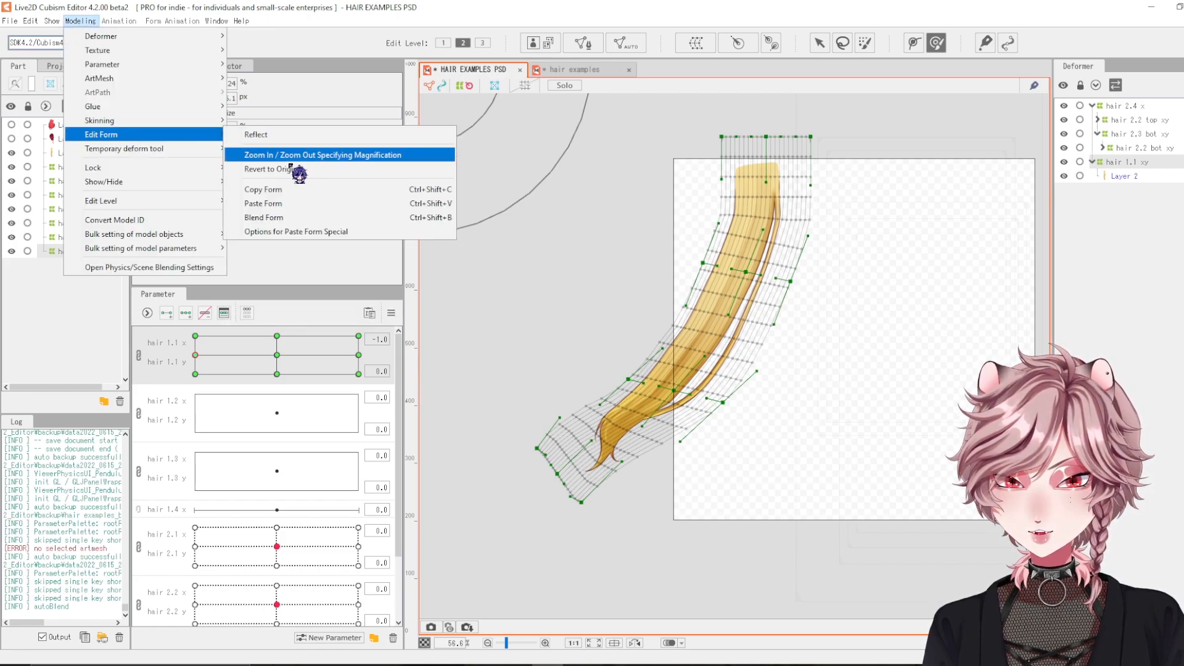
click(449, 191)
click(196, 339)
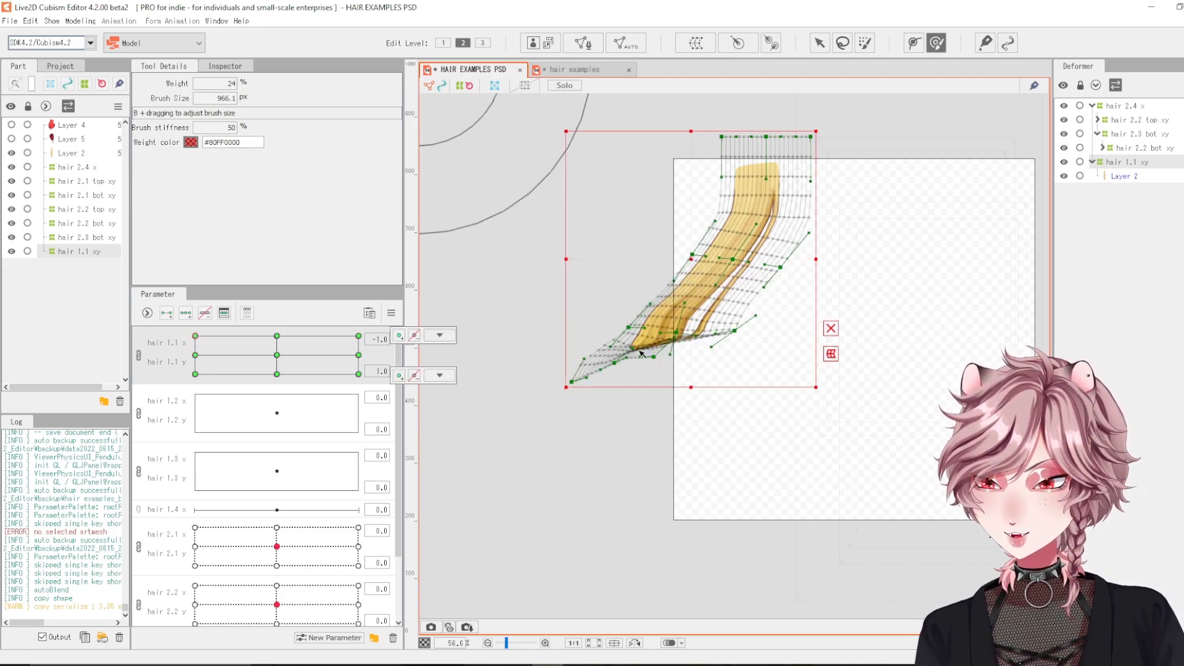
key(ctrl+v)
- At the corner hair 1.1 x -1.0, y 1.0, lift the strand's lower end and nudge it right with the Deform Brush
drag(728, 495, 748, 435)
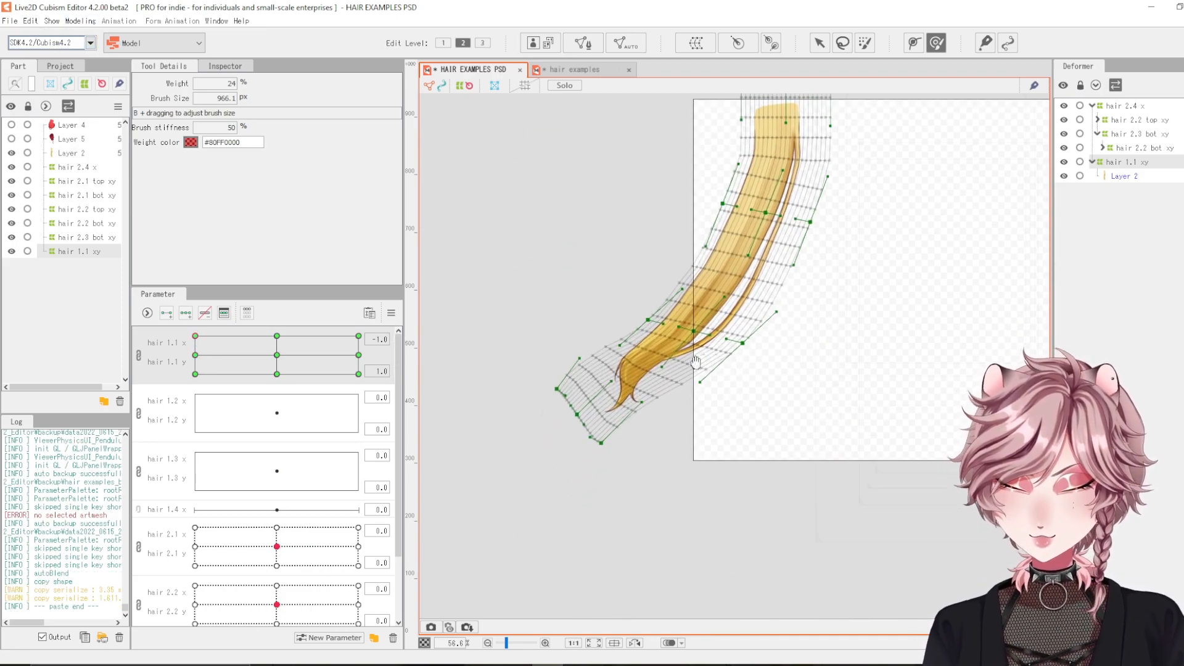
right_click(189, 335)
click(193, 330)
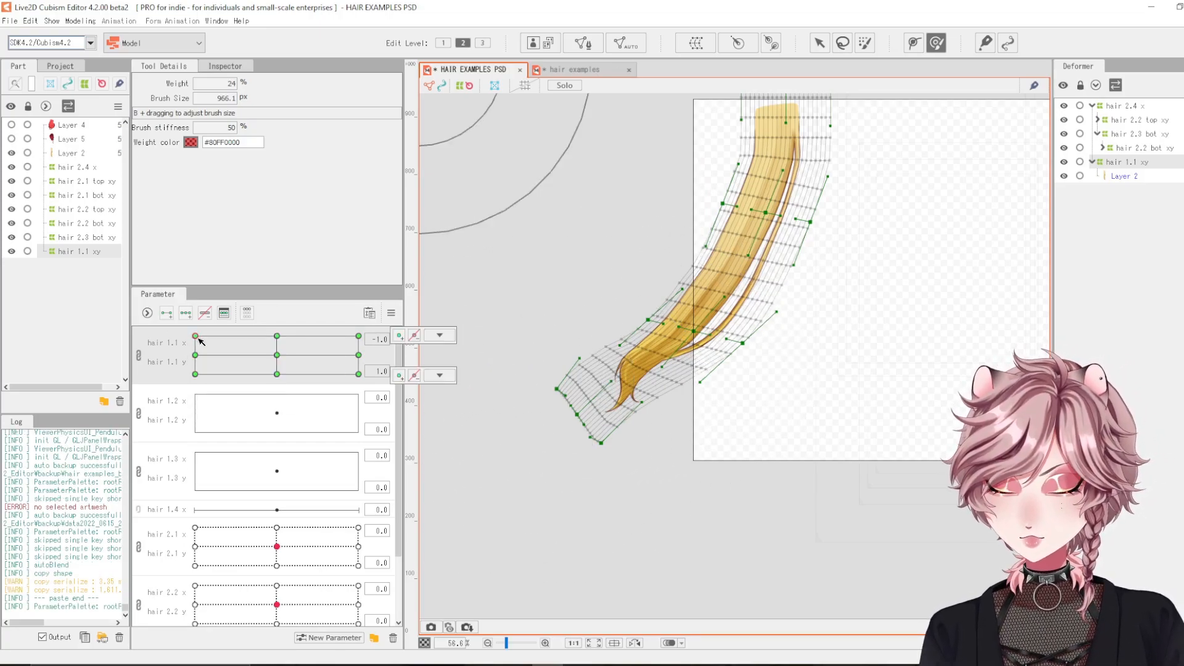
mouse_move(635, 436)
mouse_down()
mouse_move(613, 396)
mouse_move(621, 336)
mouse_up()
drag(604, 505, 671, 499)
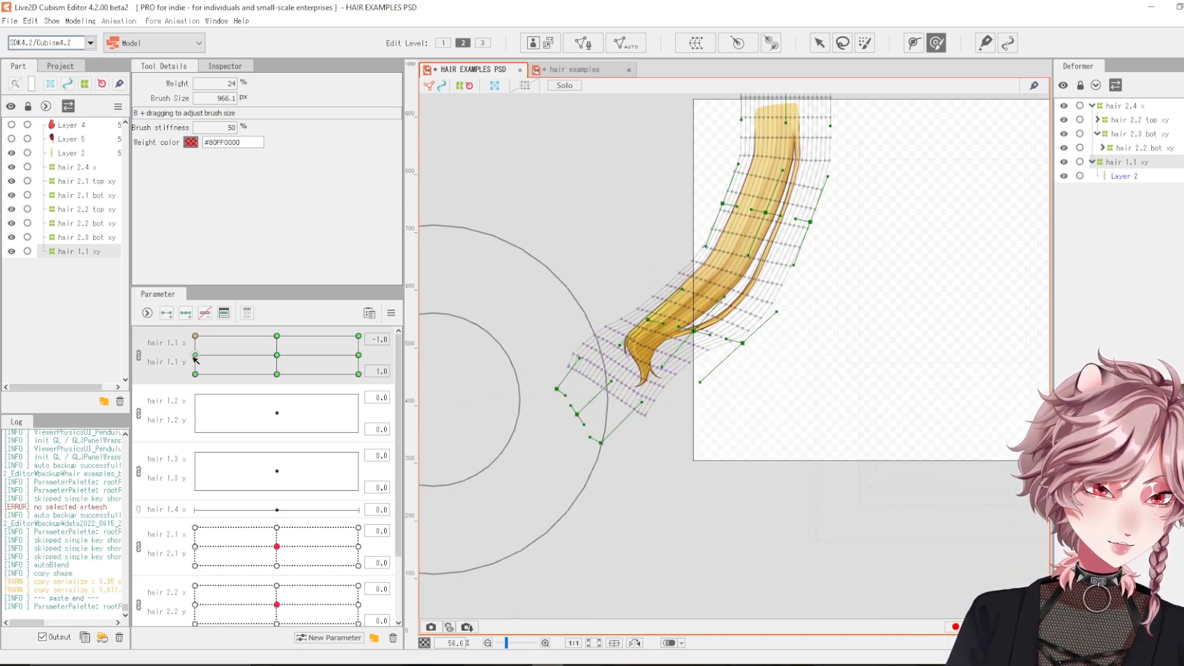
- Preview the strand's shape at the corner hair 1.1 x -1.0, y 1.0 and return both parameters to 0.0
drag(231, 334, 149, 316)
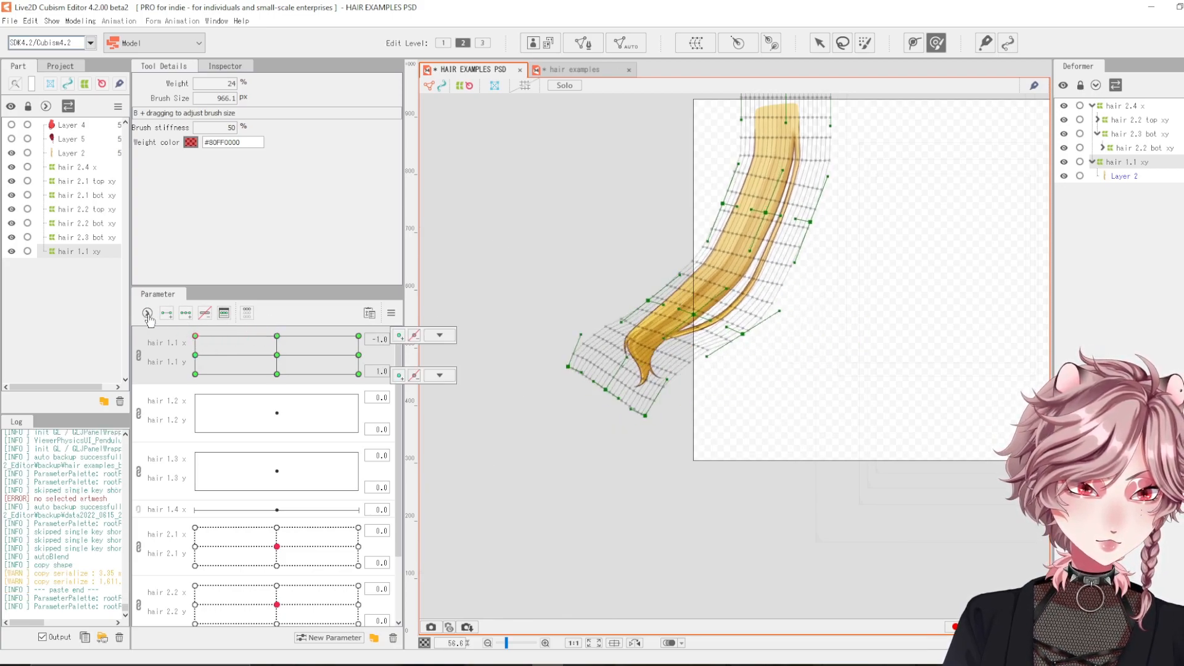
drag(645, 393, 640, 356)
mouse_move(215, 336)
mouse_down()
mouse_move(211, 321)
mouse_move(257, 314)
mouse_move(185, 348)
mouse_move(281, 395)
mouse_move(330, 315)
mouse_move(198, 361)
mouse_up()
scroll(898, 395, down, 2)
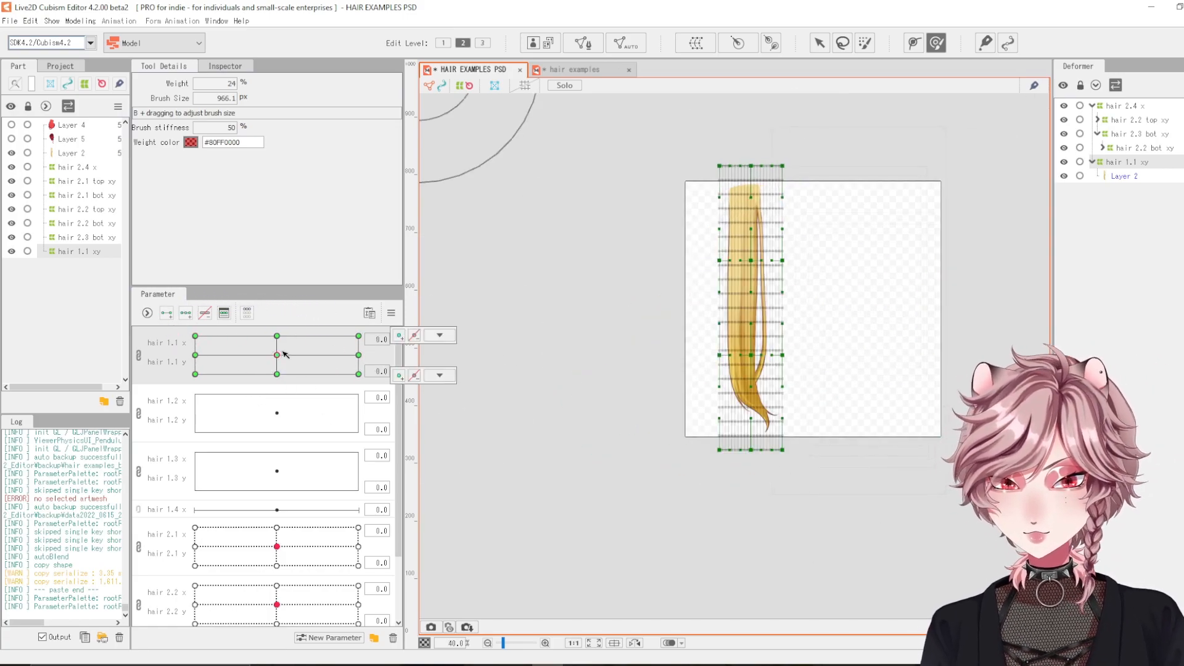
- Unlink hair 1.2 x and y, and create warp deformer "hair 1.2 xy" as parent of hair 1.1 xy with 2 × 3 Bezier divisions
click(138, 413)
click(169, 393)
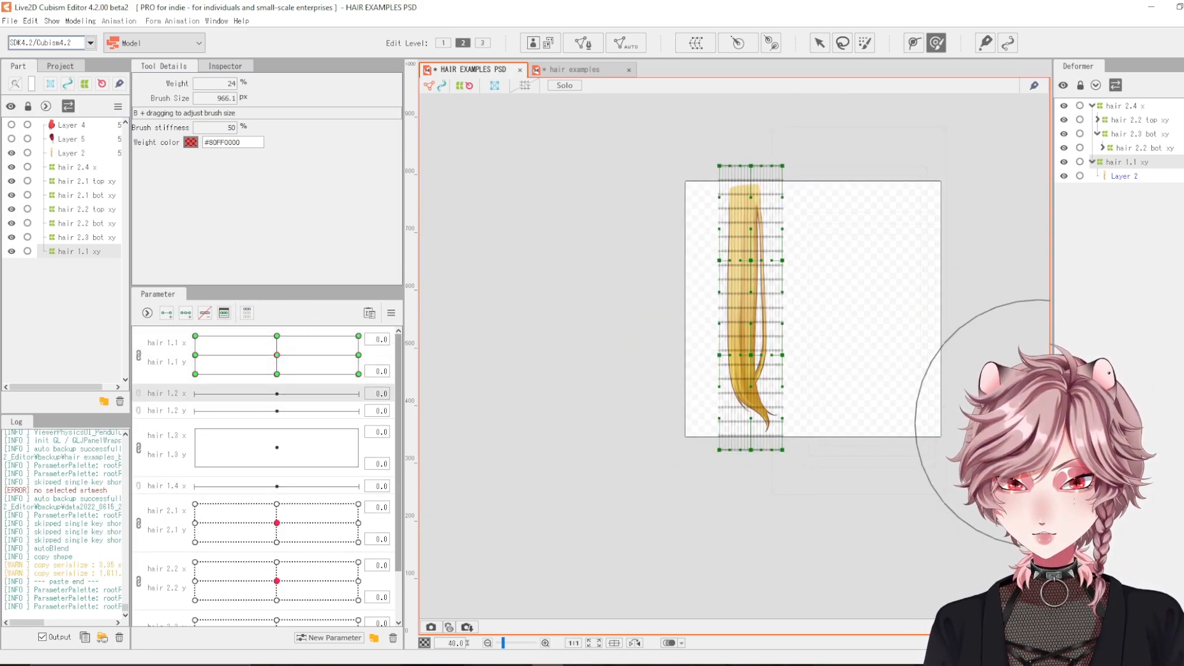
key(ctrl+w)
drag(237, 270, 517, 296)
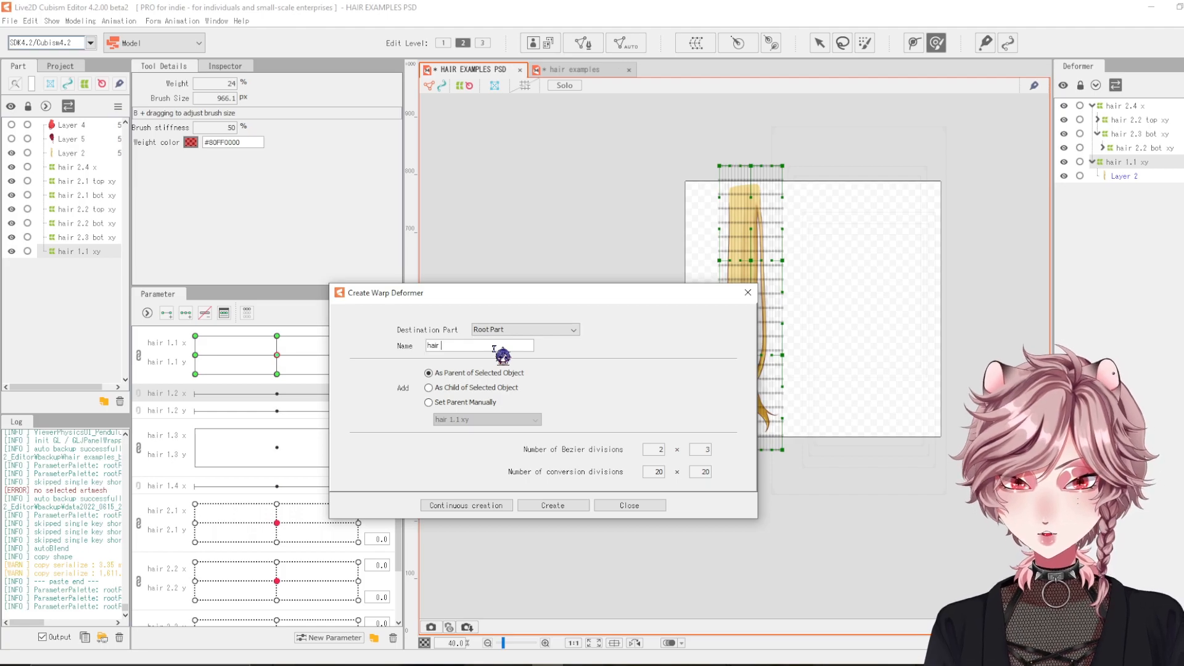
click(561, 506)
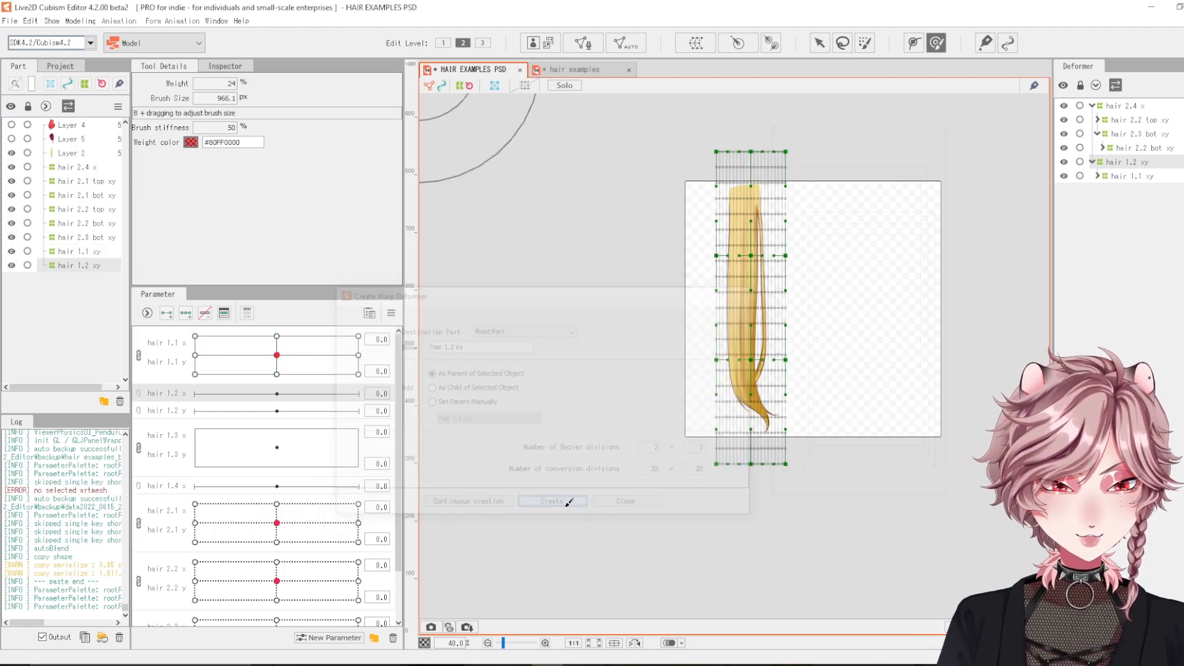
- Widen and lengthen the hair 1.2 xy deformer's frame symmetrically so it leaves generous space around the strand
click(820, 44)
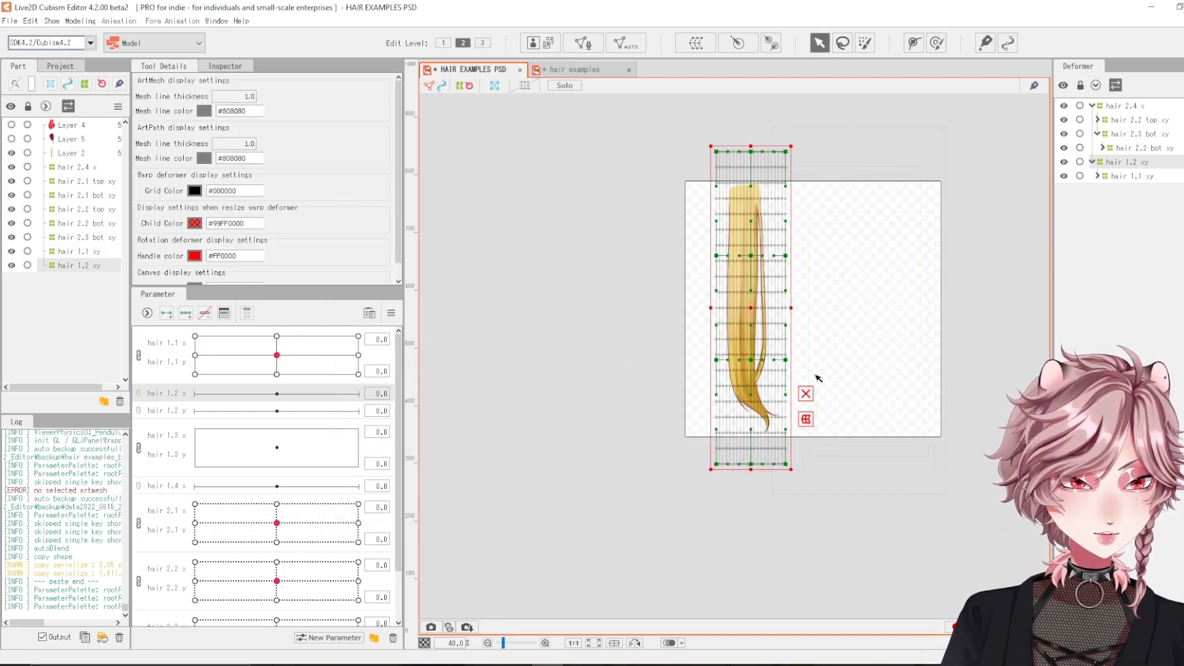
scroll(792, 358, up, 2)
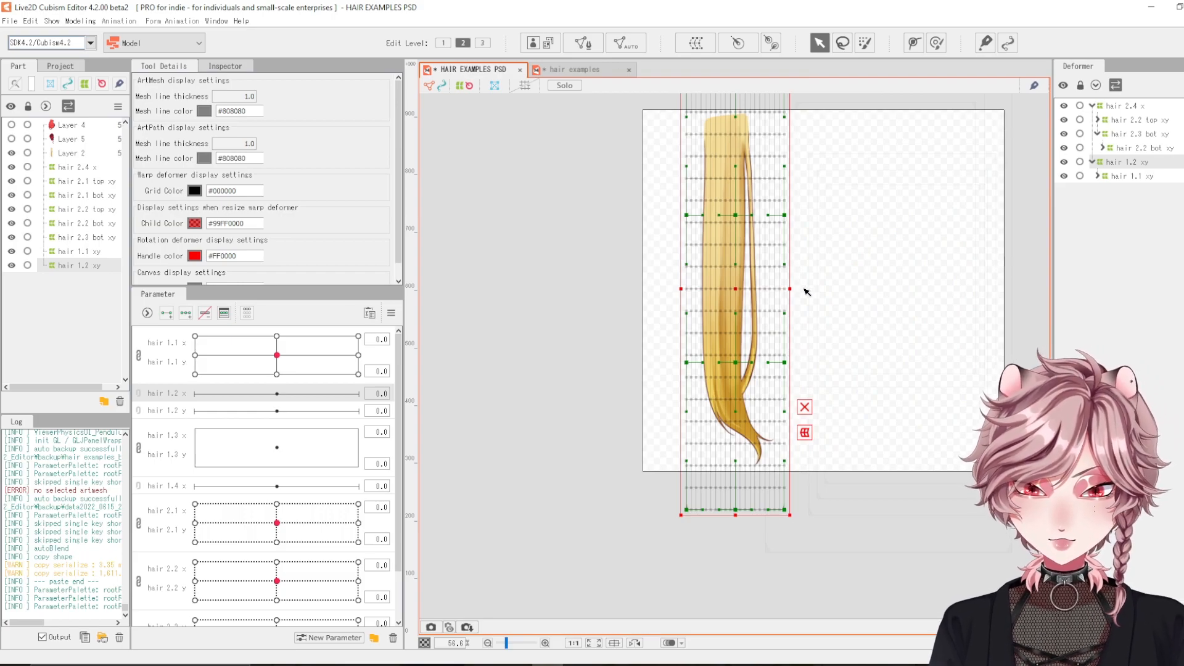
drag(792, 288, 822, 288)
key(ctrl+z)
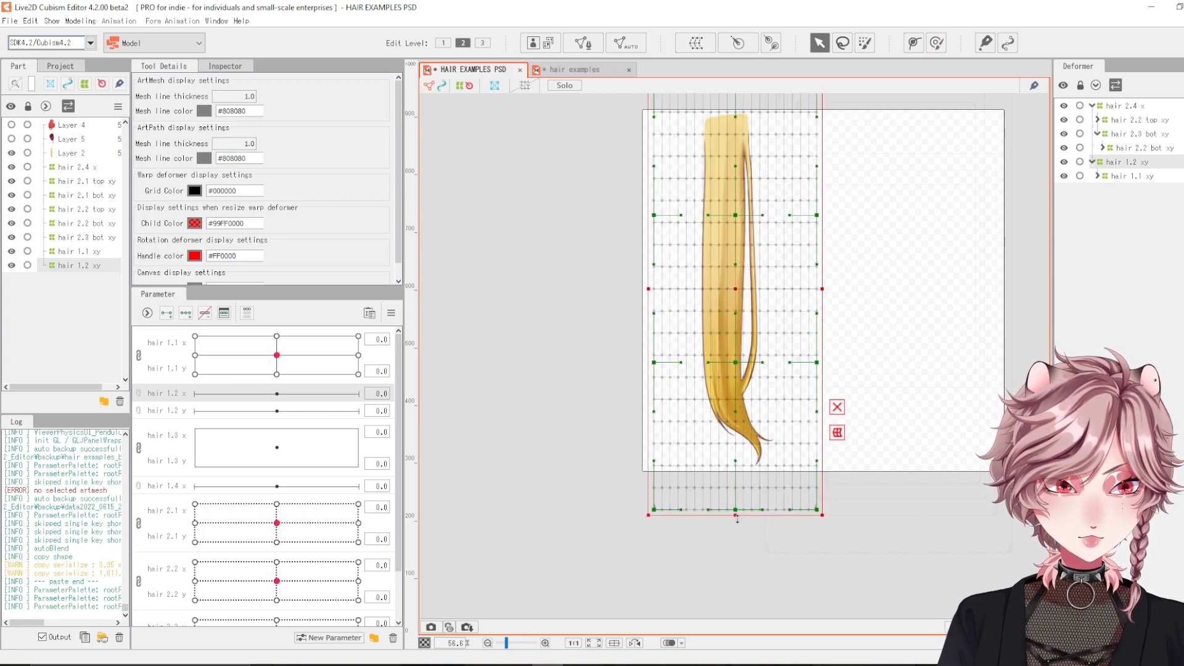
drag(737, 517, 738, 539)
drag(822, 289, 831, 288)
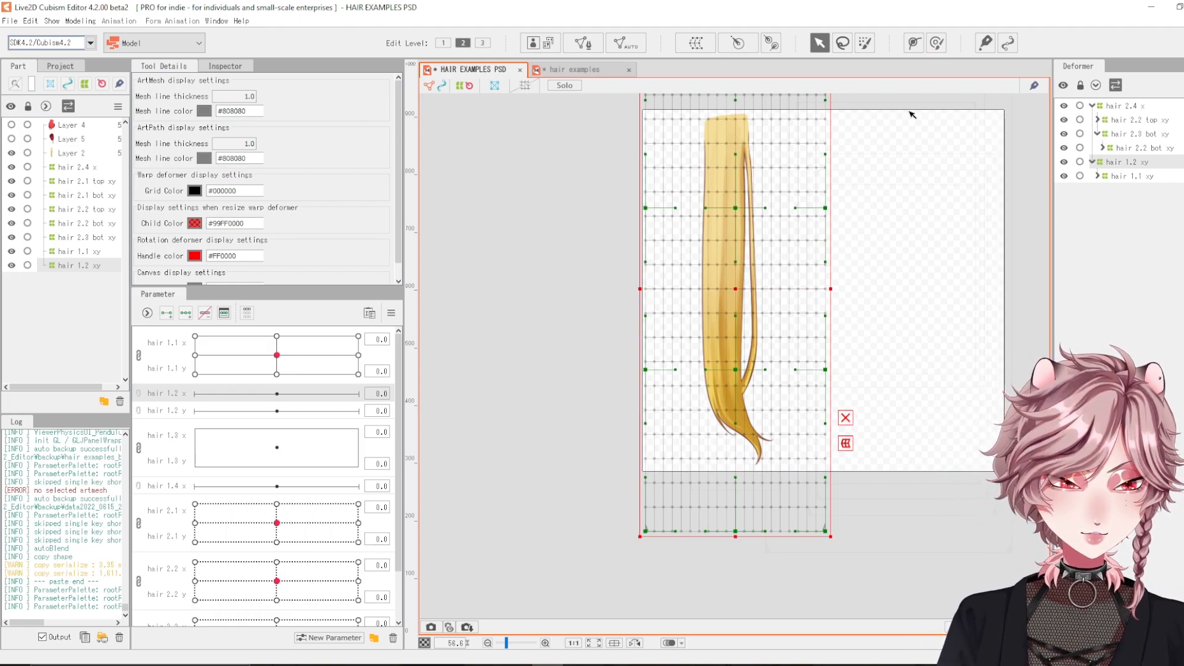
drag(839, 205, 803, 279)
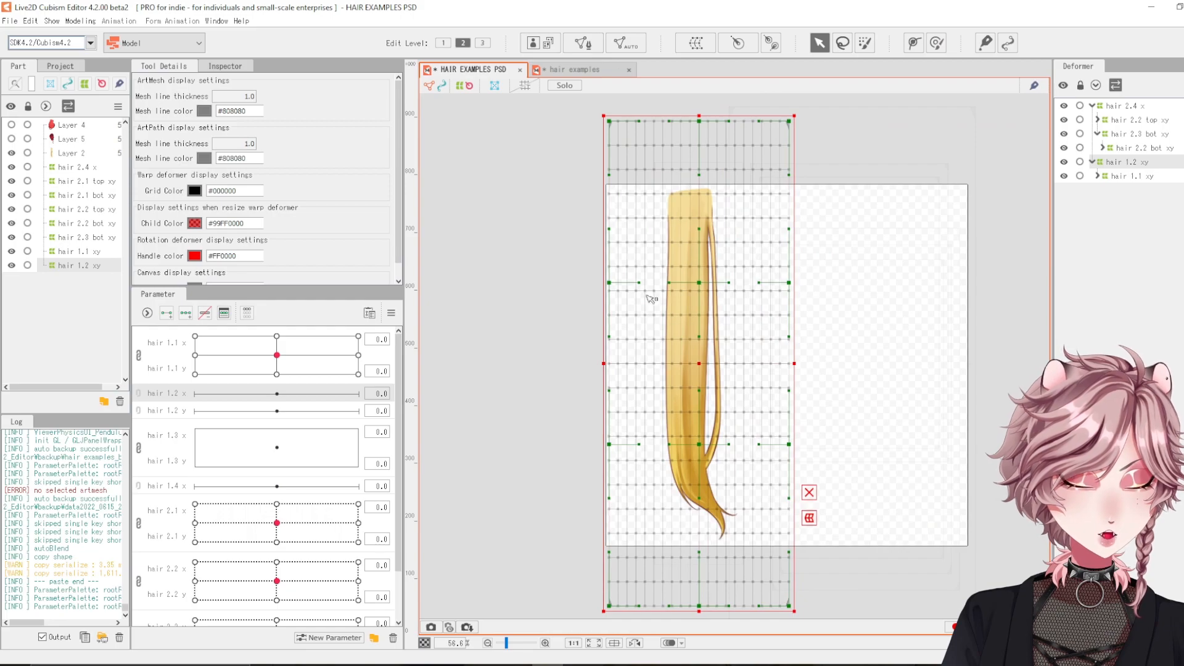
drag(847, 331, 879, 251)
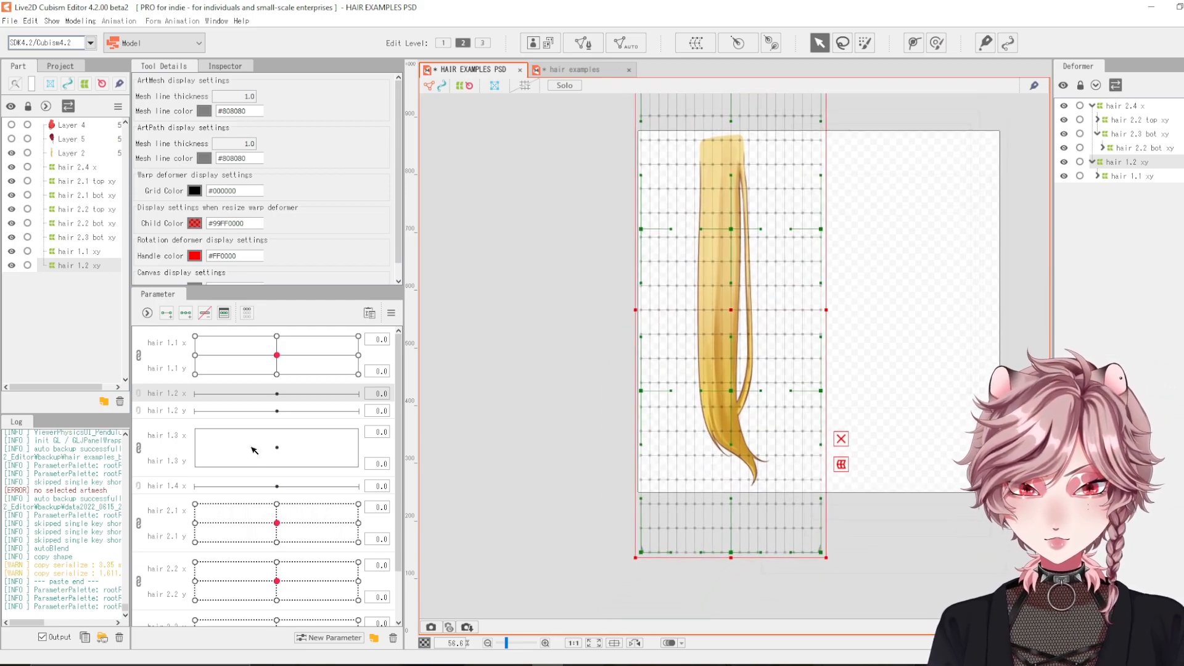
- Add three keys to hair 1.2 x and, at 1.0, try bending the strand's lower half right with the Deform Brush
drag(277, 394, 399, 393)
drag(906, 395, 897, 405)
click(936, 43)
mouse_move(969, 308)
mouse_down()
mouse_move(912, 285)
mouse_move(832, 338)
mouse_up()
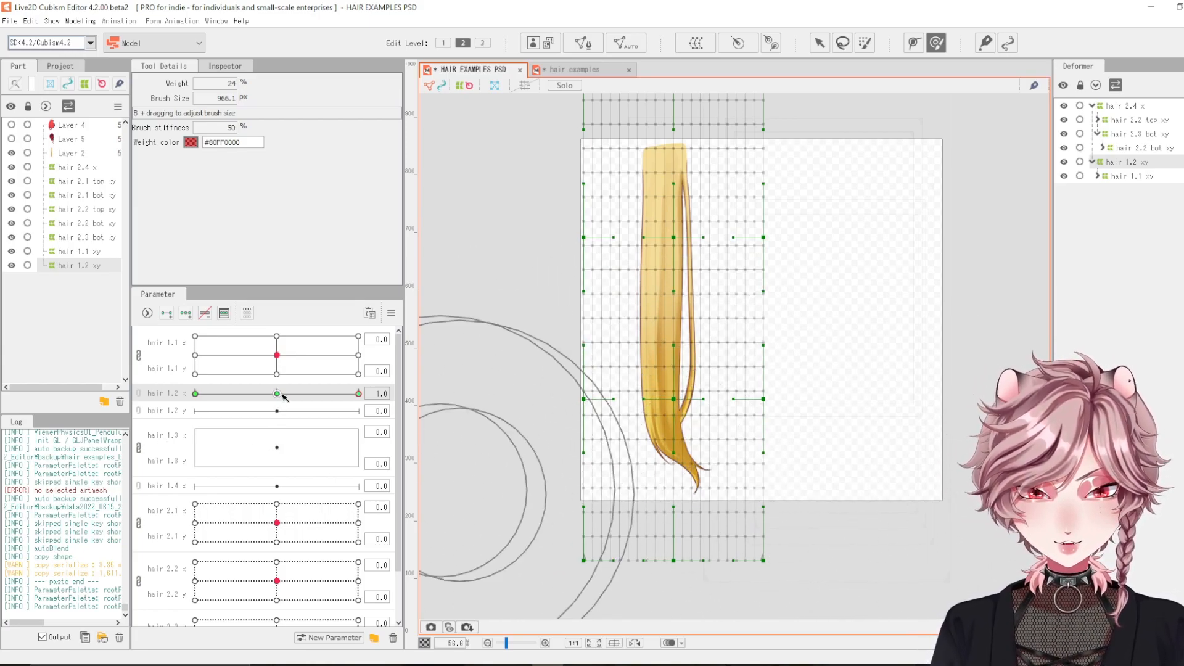
mouse_move(639, 412)
mouse_down()
mouse_move(670, 411)
mouse_move(687, 446)
mouse_move(712, 450)
mouse_up()
key(ctrl+z)
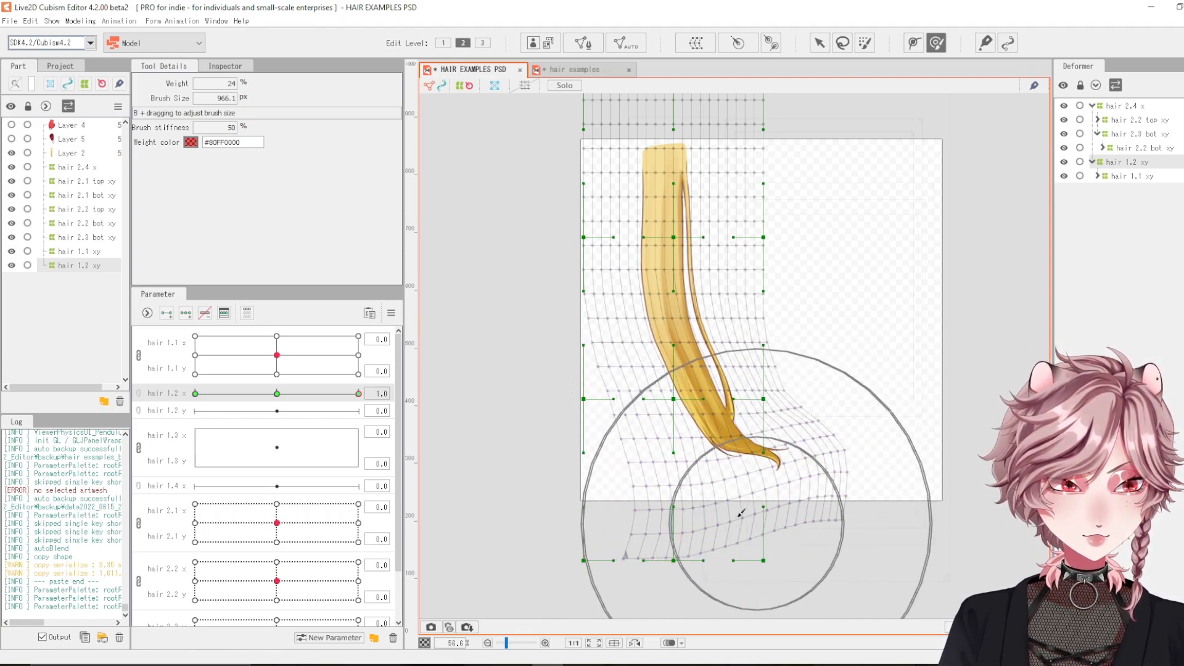
- At hair 1.2 x 1.0, sweep the strand's lower half right and smooth its curve with the Deform Brush
scroll(656, 389, up, 2)
drag(701, 298, 674, 193)
scroll(653, 247, down, 2)
mouse_move(654, 271)
mouse_down()
mouse_move(737, 362)
mouse_move(701, 418)
mouse_up()
mouse_move(696, 486)
mouse_down()
mouse_move(703, 452)
mouse_move(737, 436)
mouse_up()
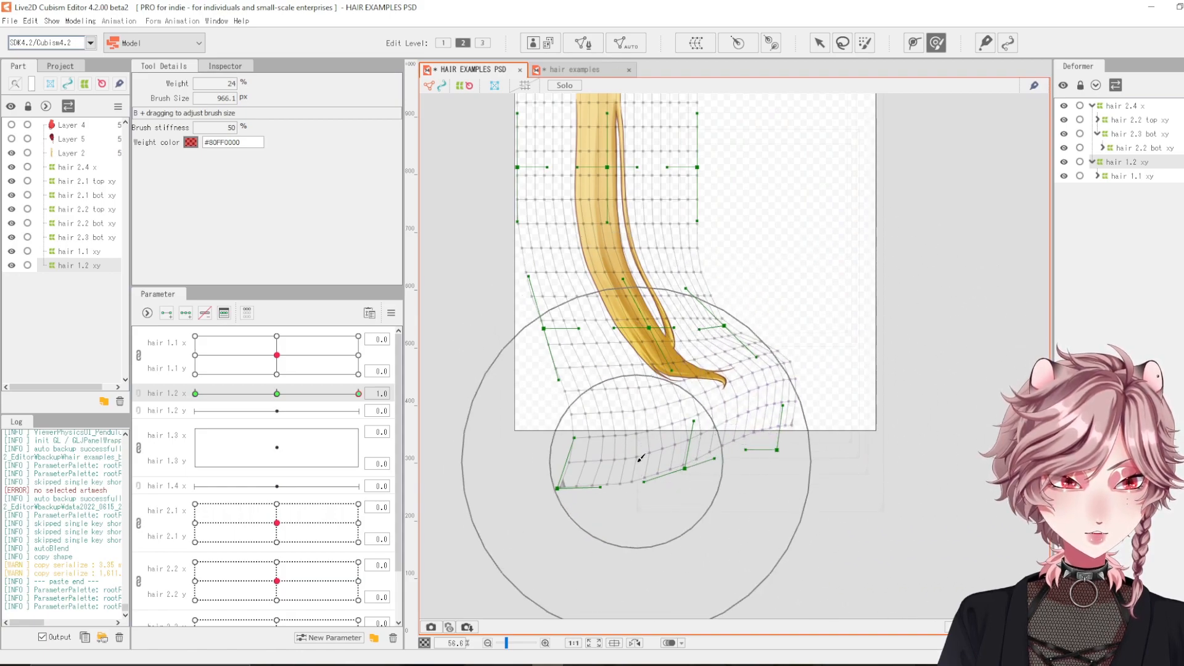
drag(750, 397, 802, 527)
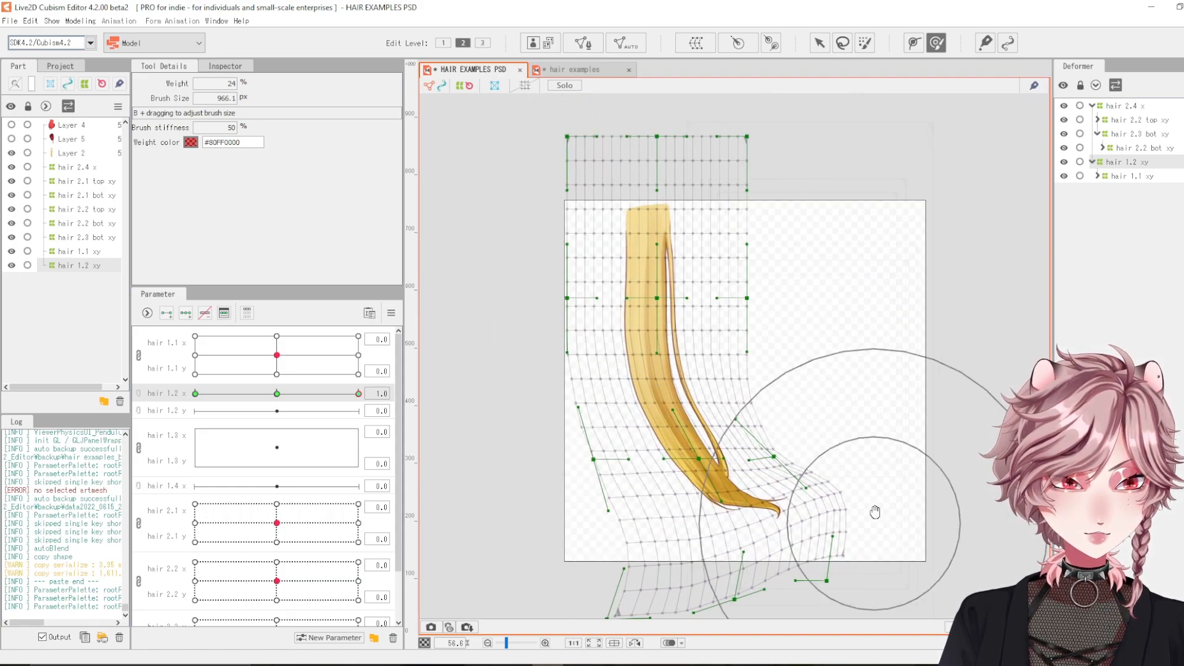
drag(875, 519, 852, 446)
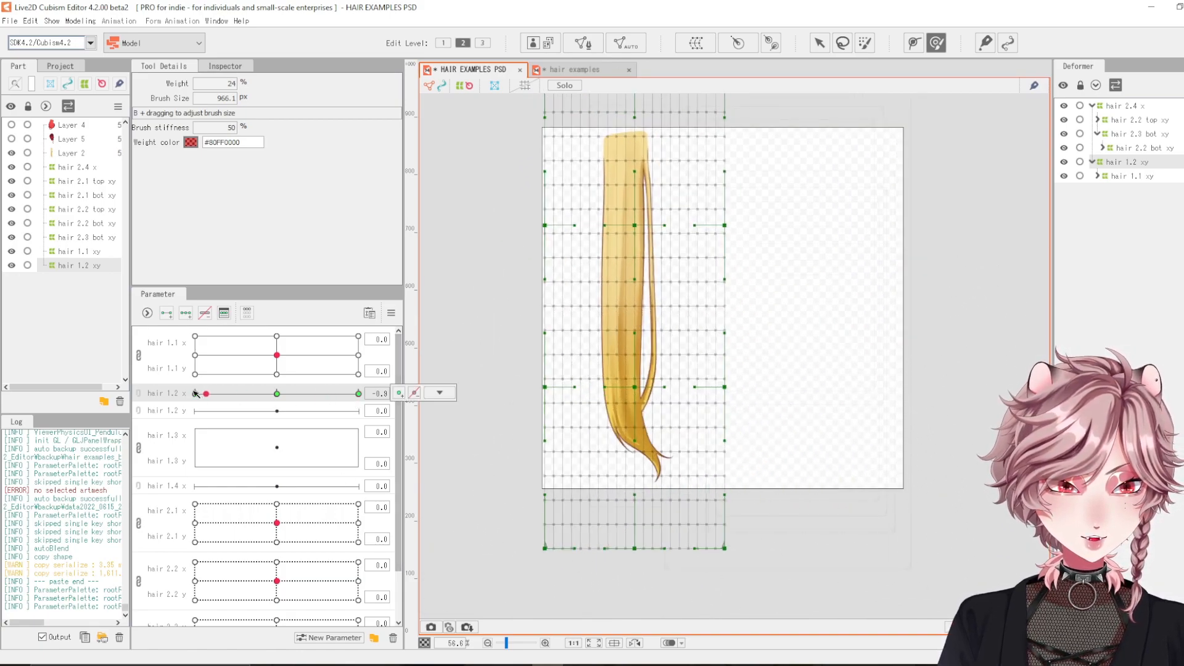
- Reflect the hair 1.2 x motion onto its opposite side and go to the -1.0 key
click(391, 313)
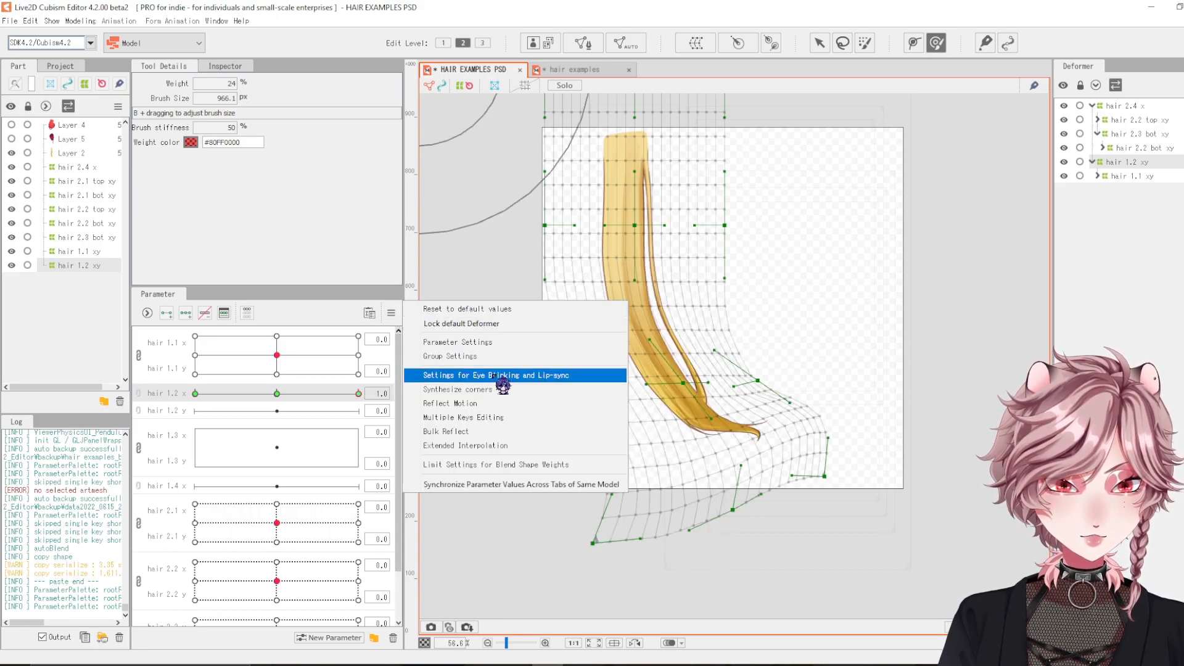
click(494, 404)
click(576, 465)
click(195, 393)
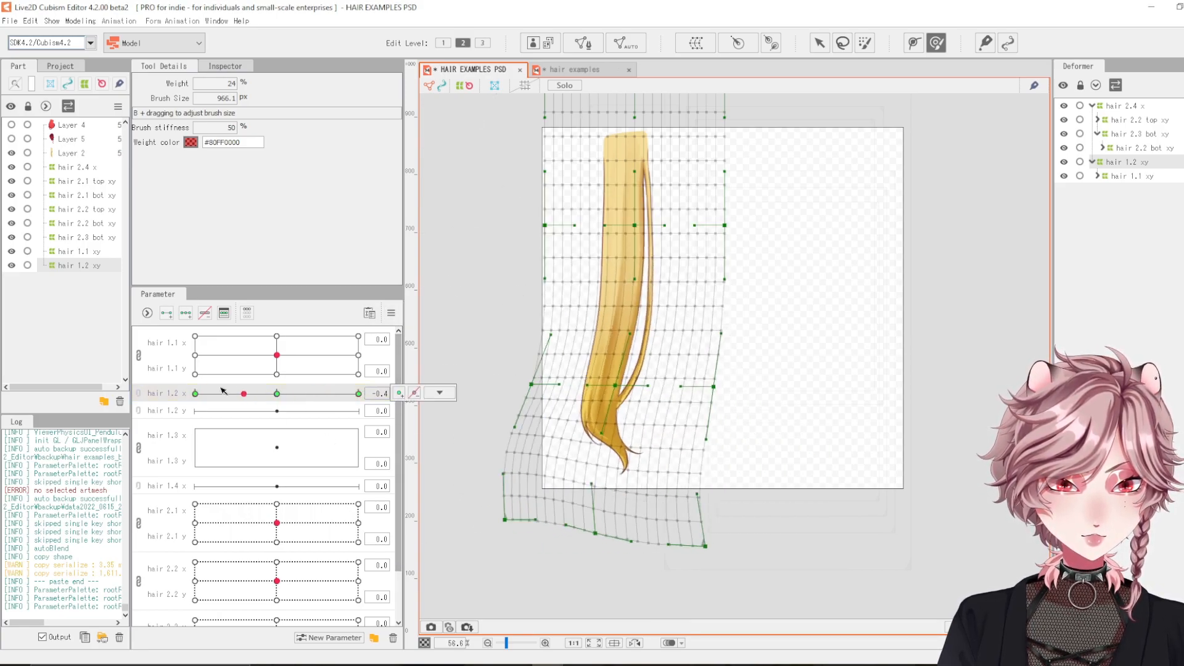
- At hair 1.2 x -1.0, reshape the strand's lower half into a stronger leftward bend, and return the parameter to 0.0
mouse_move(525, 474)
mouse_down()
mouse_move(493, 447)
mouse_move(532, 498)
mouse_up()
mouse_move(565, 549)
mouse_down()
mouse_move(769, 491)
mouse_move(669, 532)
mouse_up()
mouse_move(774, 534)
mouse_down()
mouse_move(704, 527)
mouse_move(650, 550)
mouse_up()
mouse_move(626, 488)
mouse_down()
mouse_move(755, 533)
mouse_move(719, 533)
mouse_move(738, 513)
mouse_move(653, 438)
mouse_move(631, 392)
mouse_move(823, 435)
mouse_up()
drag(951, 429, 842, 478)
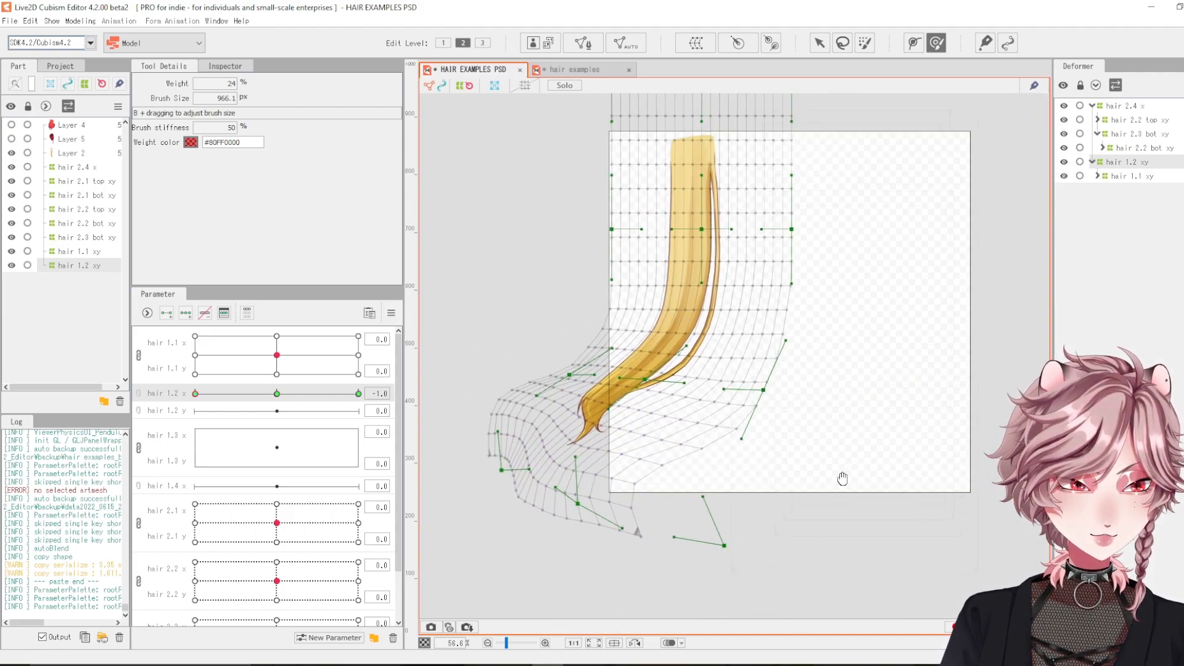
drag(211, 394, 158, 408)
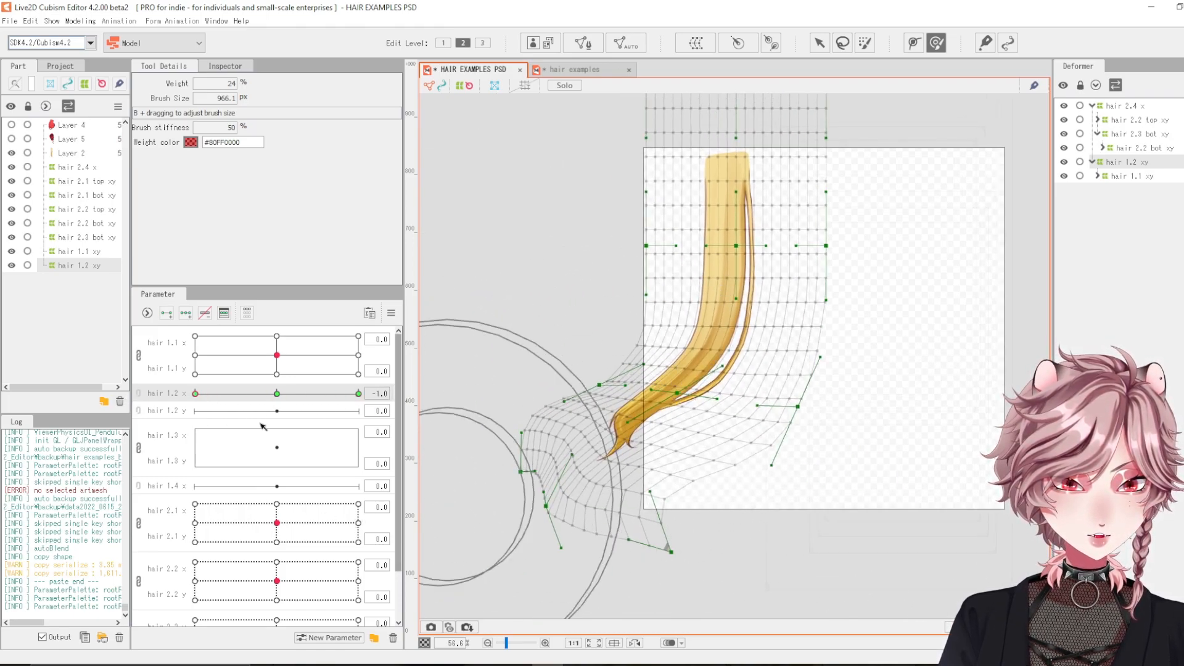
click(277, 394)
click(277, 394)
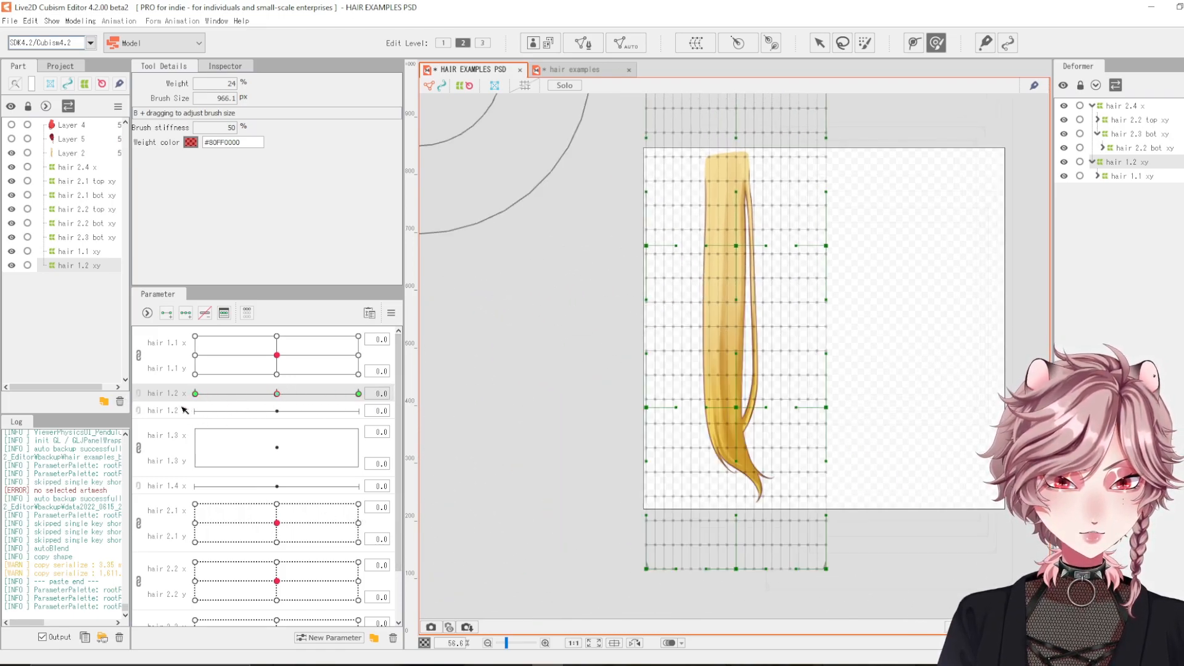
- Add three keys to hair 1.2 y and, at 1.0, lift the strand's lower end up and right with the Deform Brush
click(182, 409)
drag(878, 454, 858, 375)
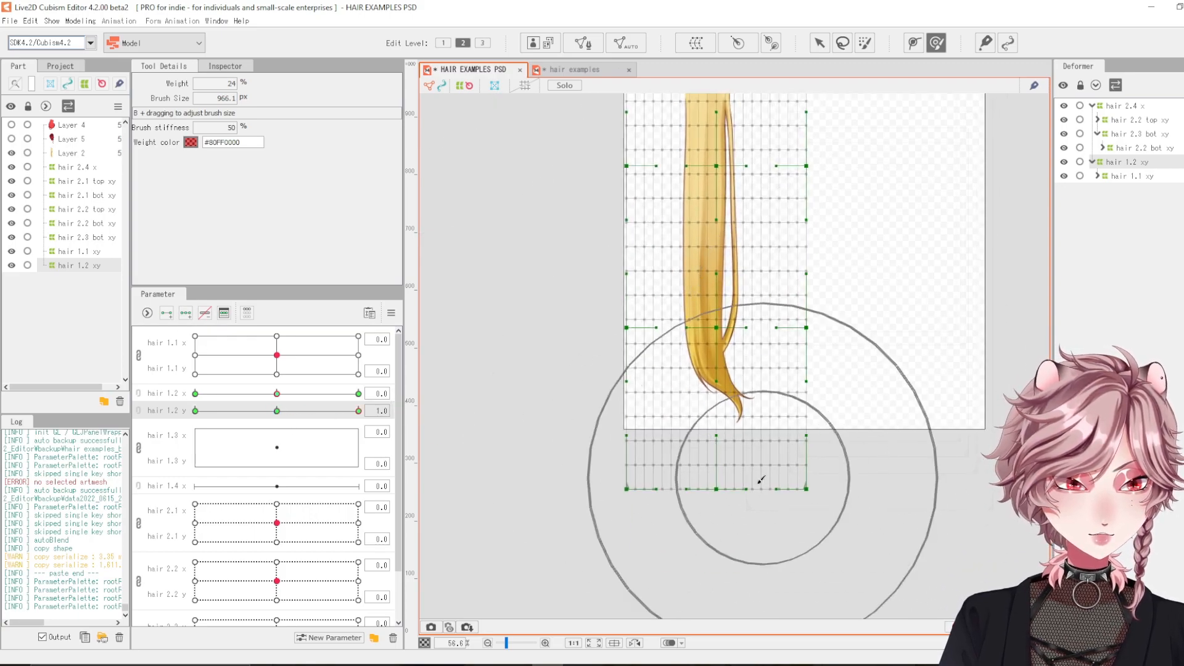
drag(735, 413, 734, 334)
mouse_move(732, 415)
mouse_down()
mouse_move(792, 470)
mouse_move(880, 415)
mouse_move(895, 390)
mouse_move(891, 296)
mouse_move(883, 305)
mouse_move(759, 260)
mouse_up()
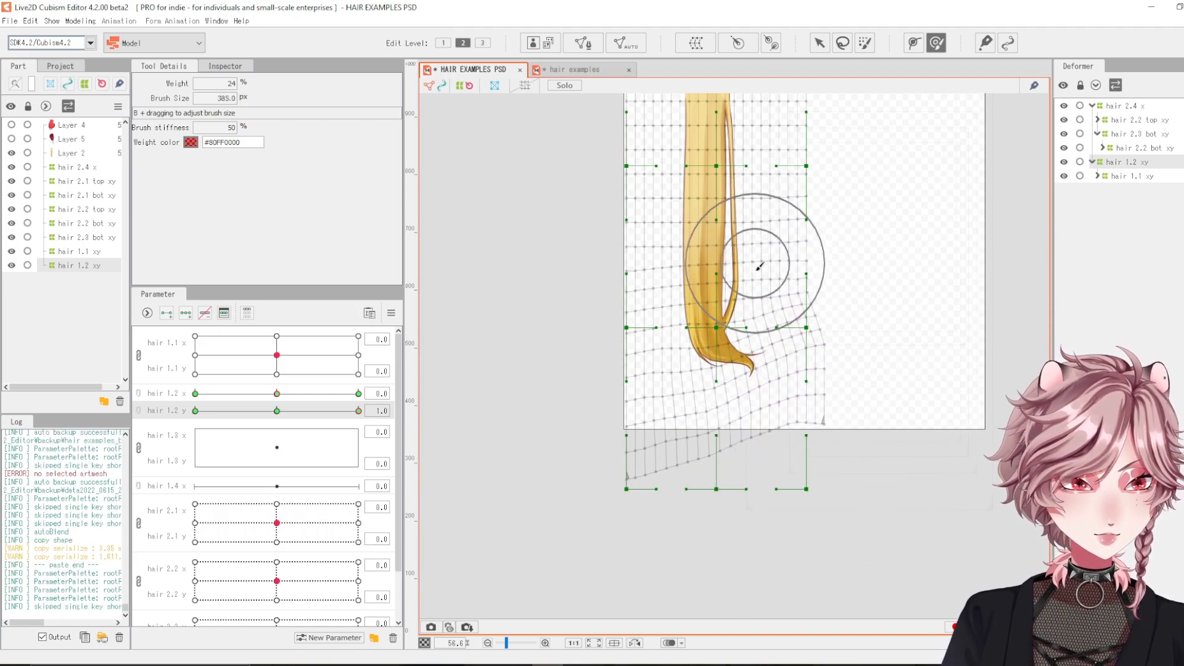
- Set the Deform Brush size to about 386 px for finer shaping of the strand's lower half
scroll(746, 287, up, 3)
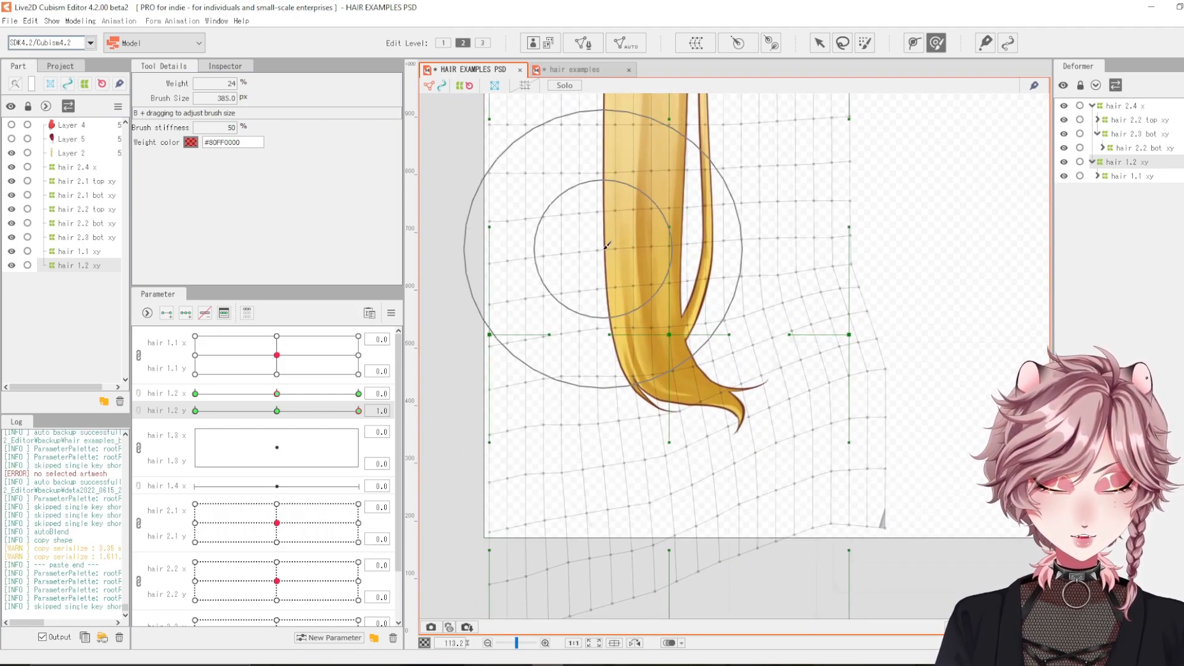
key(b)
mouse_move(656, 202)
mouse_down()
mouse_move(732, 424)
mouse_move(674, 256)
mouse_move(671, 159)
mouse_up()
drag(648, 105, 649, 102)
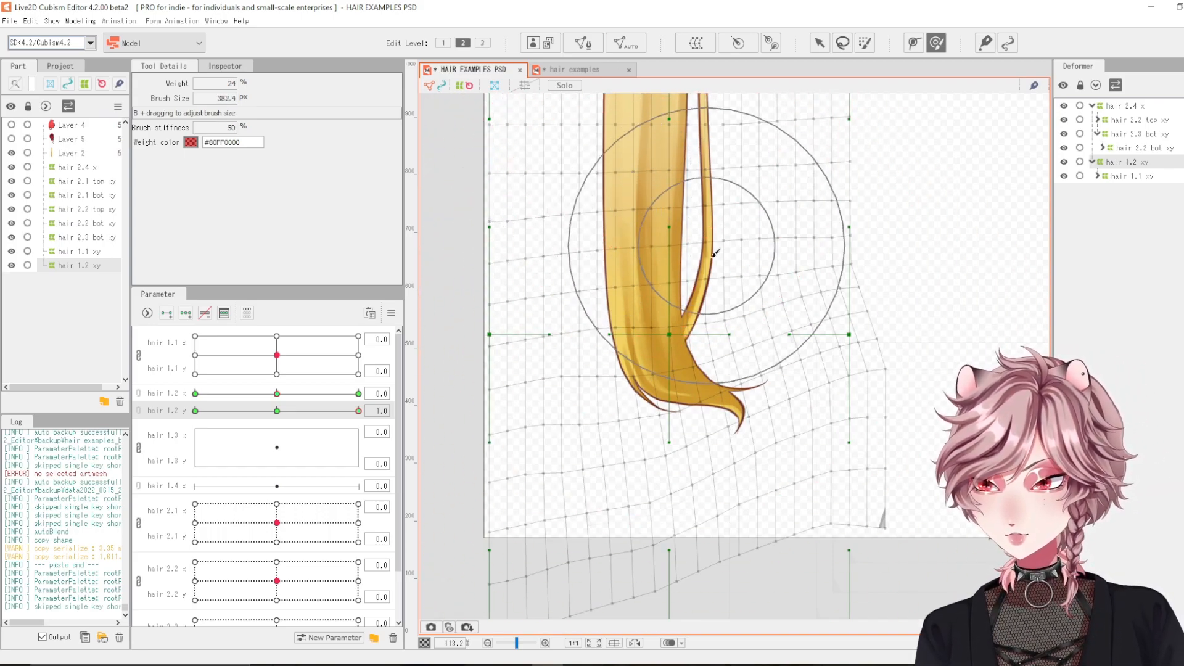
drag(712, 340, 712, 338)
drag(660, 287, 593, 281)
key(b)
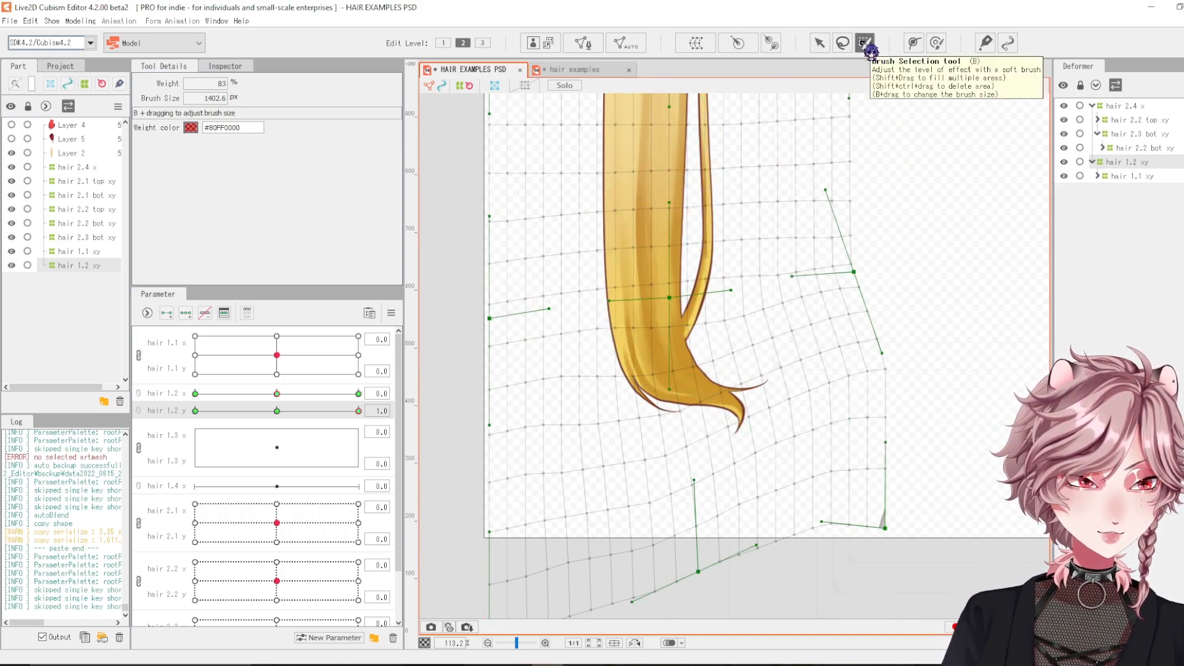
click(937, 43)
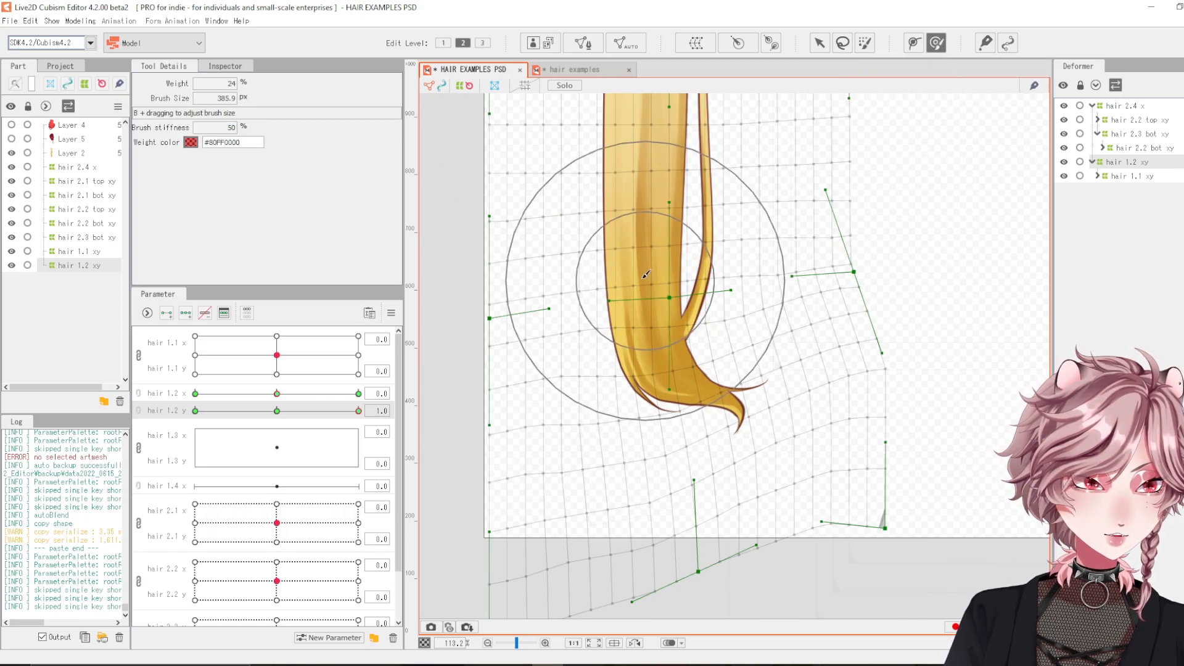
- At hair 1.2 y 1.0, bow the strand's lower half left above the raised tip and check the movement
mouse_move(622, 262)
mouse_down()
mouse_move(646, 283)
mouse_move(629, 285)
mouse_move(648, 358)
mouse_move(746, 436)
mouse_move(771, 396)
mouse_move(707, 407)
mouse_up()
drag(690, 317, 708, 306)
drag(680, 414, 686, 395)
scroll(764, 396, down, 3)
drag(756, 431, 746, 478)
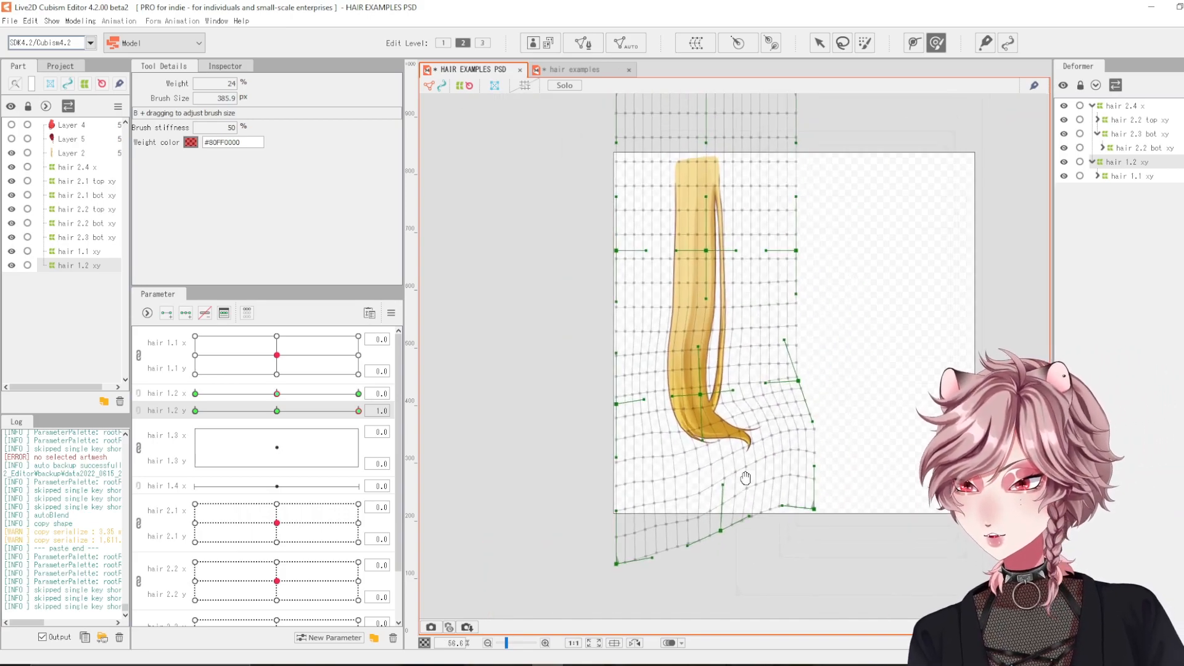
drag(277, 411, 399, 419)
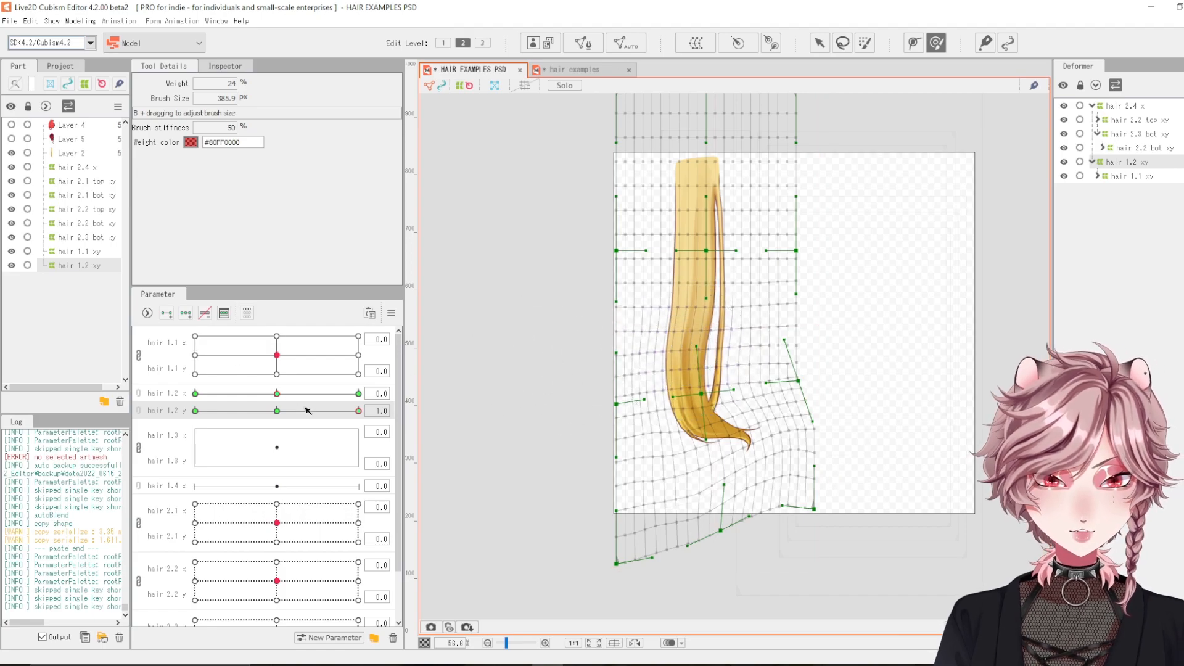
- At hair 1.2 y -1.0, pull the strand's tip down and left with the Deform Brush at 816.9 px, and preview the y range
drag(304, 408, 91, 440)
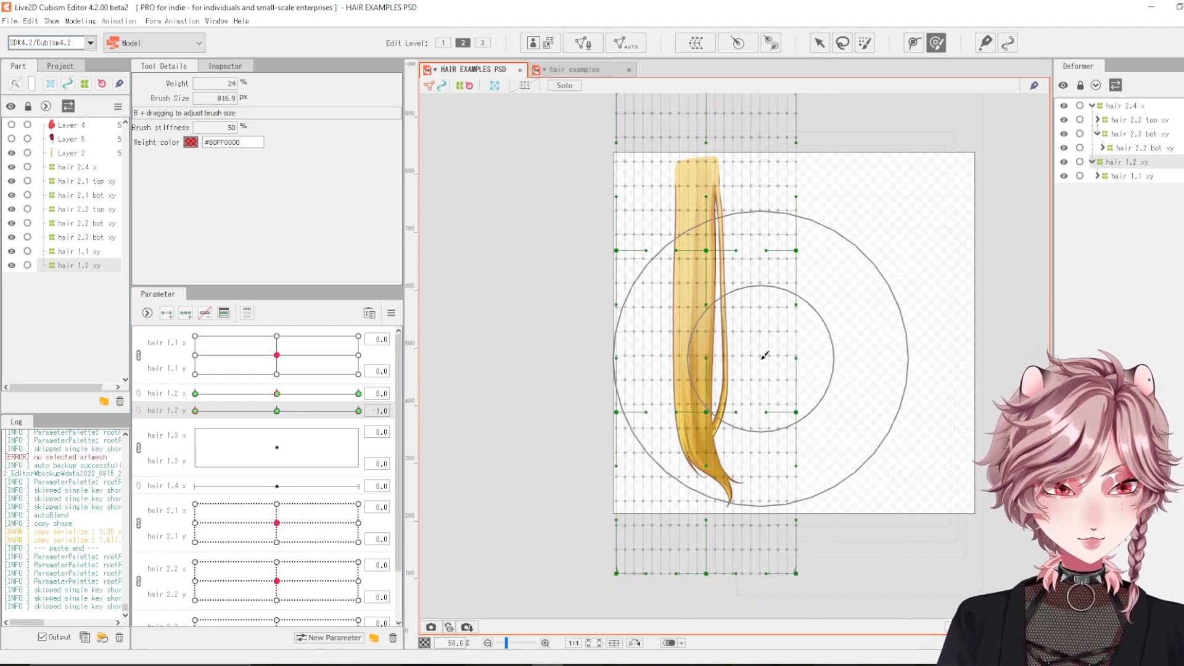
mouse_move(793, 473)
mouse_down()
mouse_move(809, 317)
mouse_move(780, 410)
mouse_move(822, 449)
mouse_move(775, 491)
mouse_move(795, 410)
mouse_up()
key(ctrl+z)
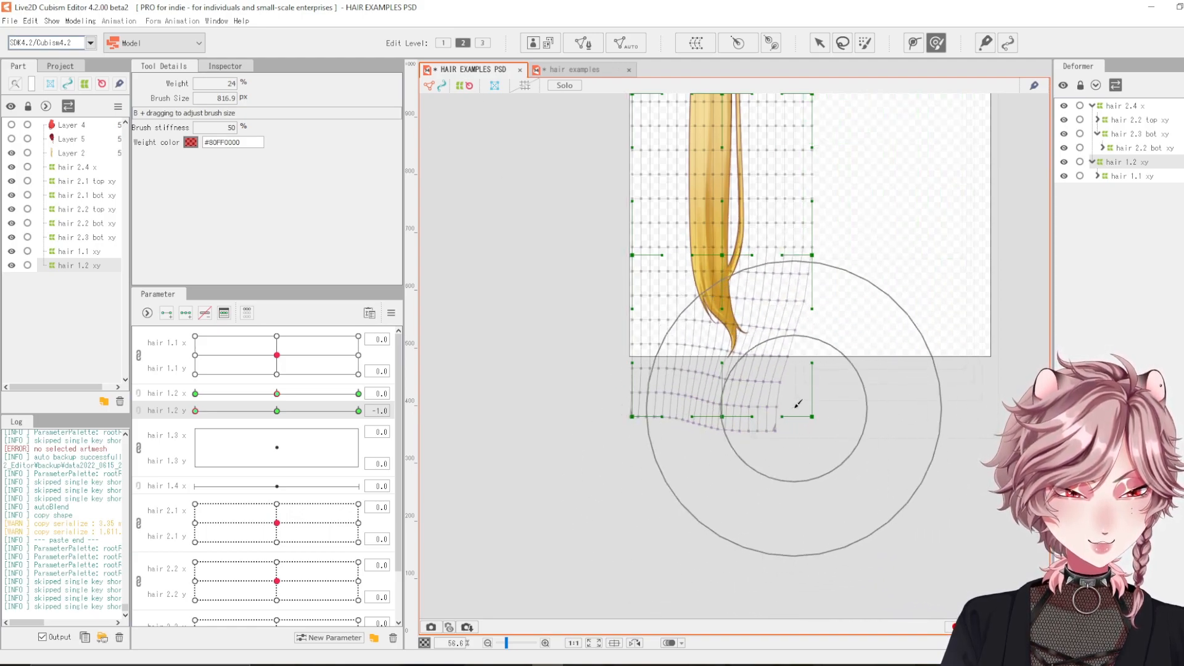
drag(765, 370, 763, 384)
mouse_move(195, 411)
mouse_down()
mouse_move(362, 413)
mouse_move(129, 423)
mouse_move(417, 424)
mouse_move(118, 429)
mouse_up()
drag(709, 343, 678, 349)
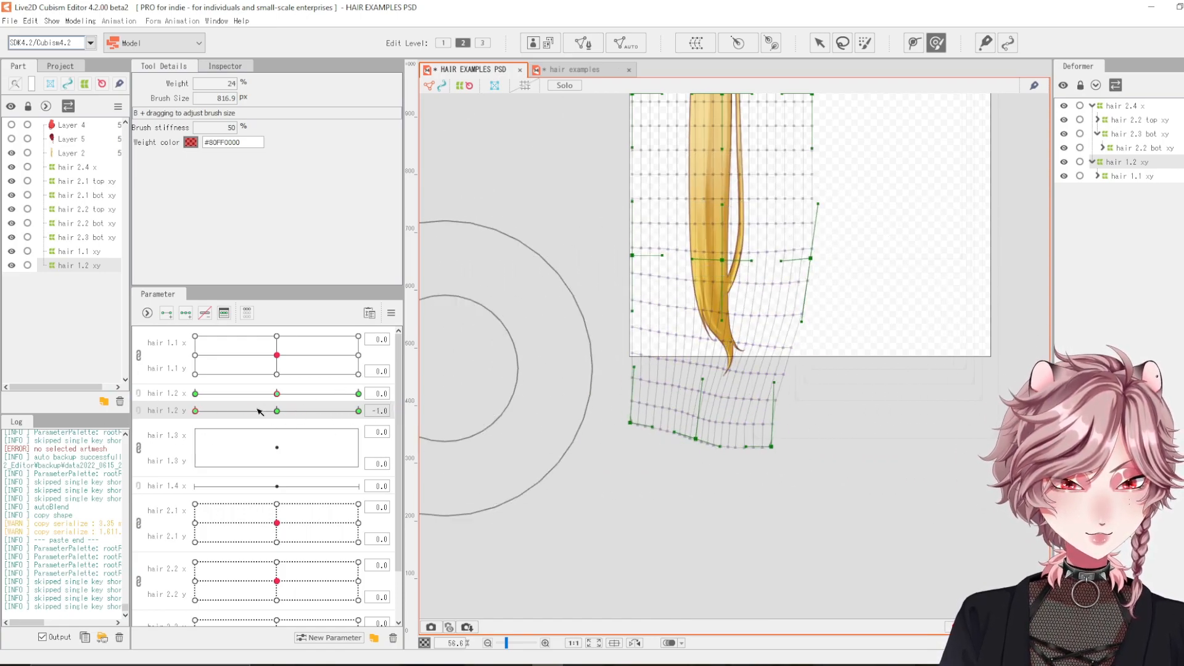
drag(257, 410, 401, 409)
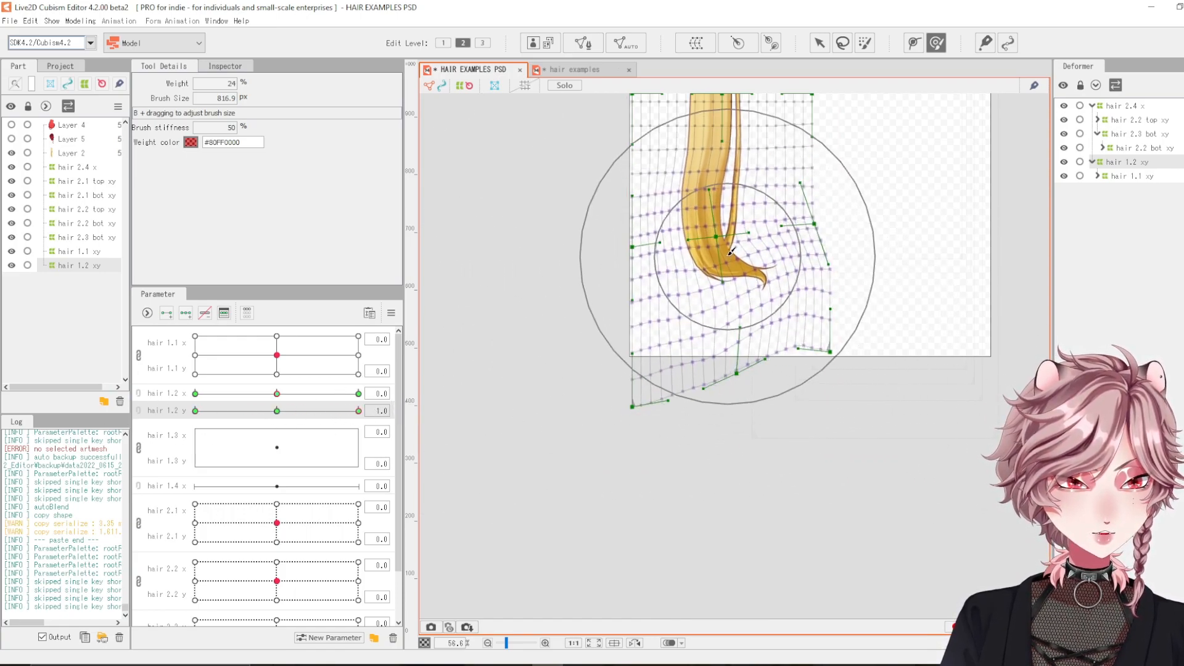
- Link hair 1.2 x and y and synthesize their corner forms for the hair 1.2 xy deformer
click(139, 410)
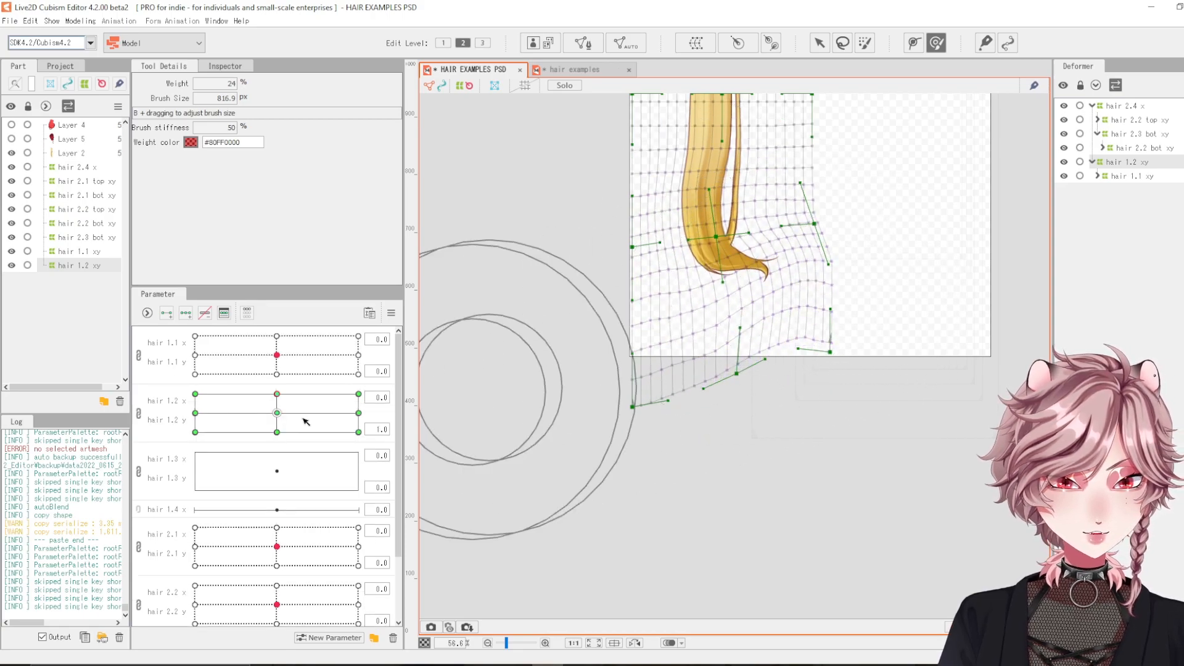
click(279, 413)
click(391, 313)
click(510, 376)
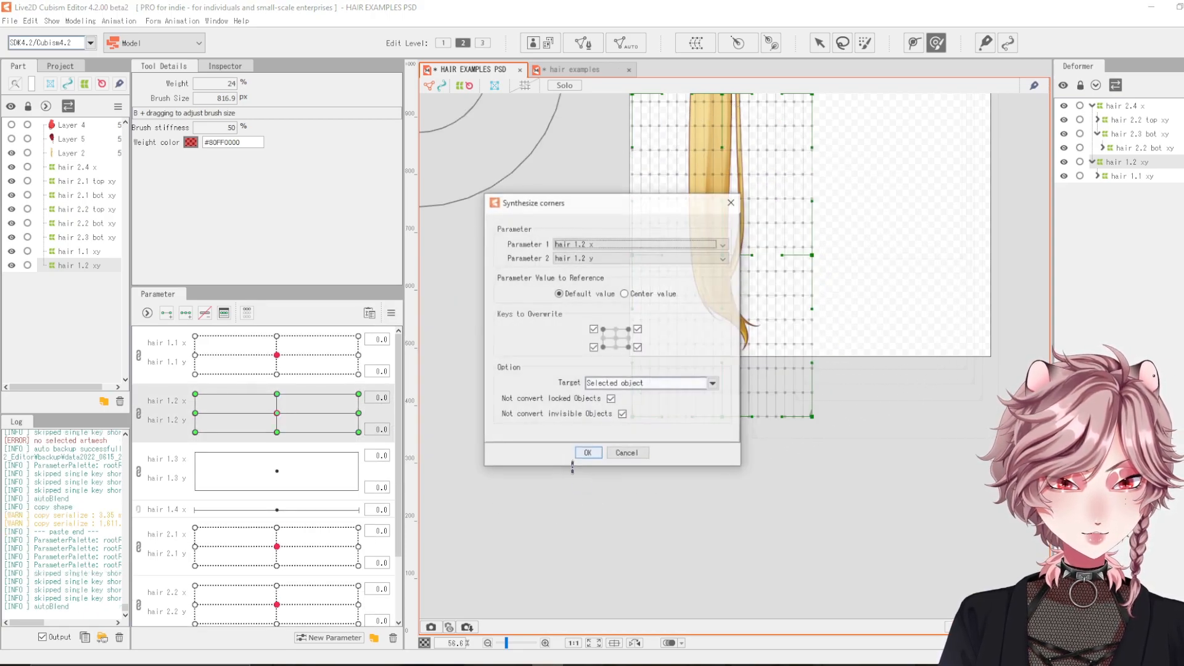
click(586, 453)
- Copy the form at hair 1.2 x -1.0, y 0.0 and paste it onto the x -1.0, y 1.0 corner
click(275, 431)
drag(275, 438, 195, 393)
scroll(721, 363, up, 3)
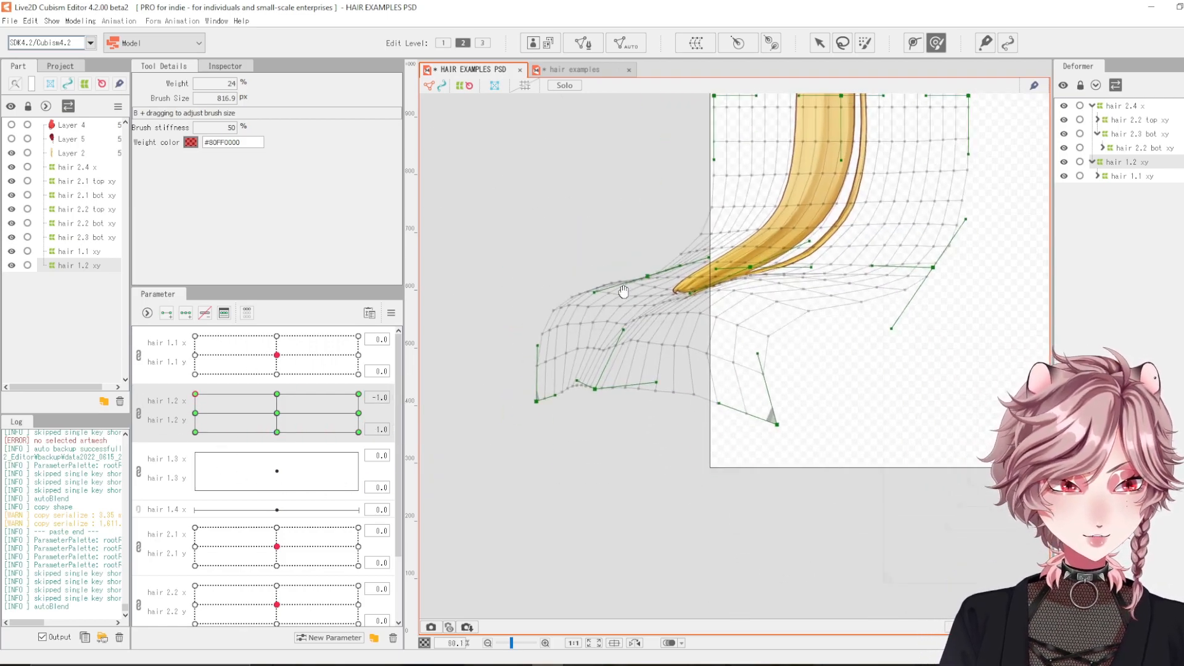
right_click(197, 420)
click(196, 414)
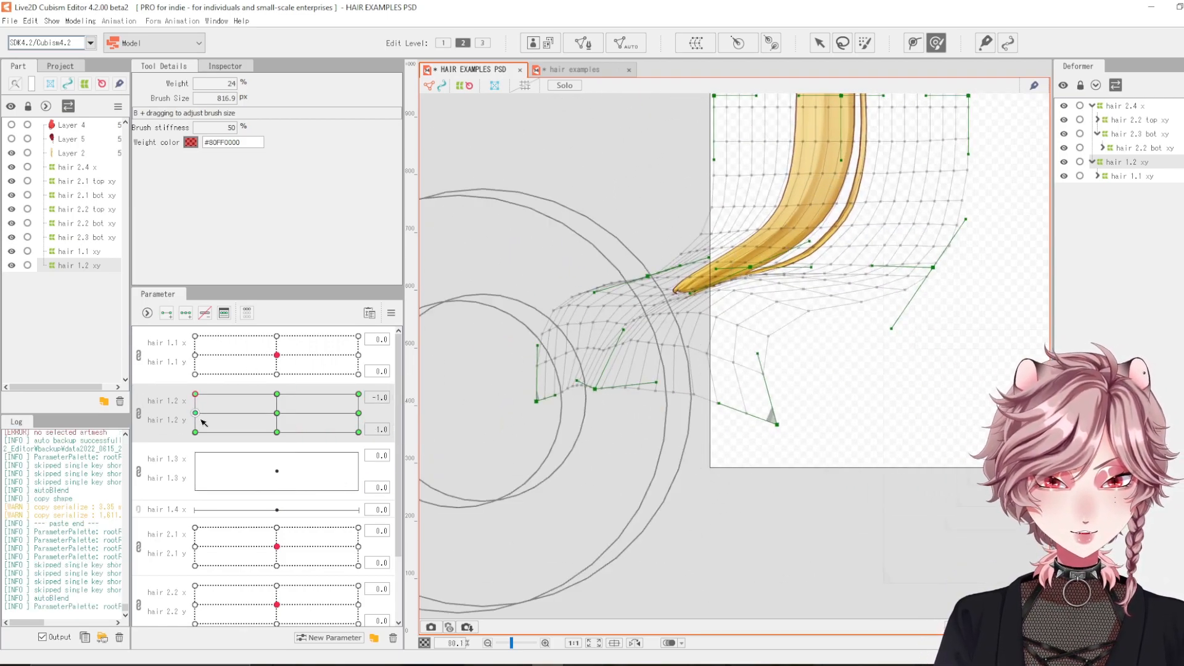
click(80, 20)
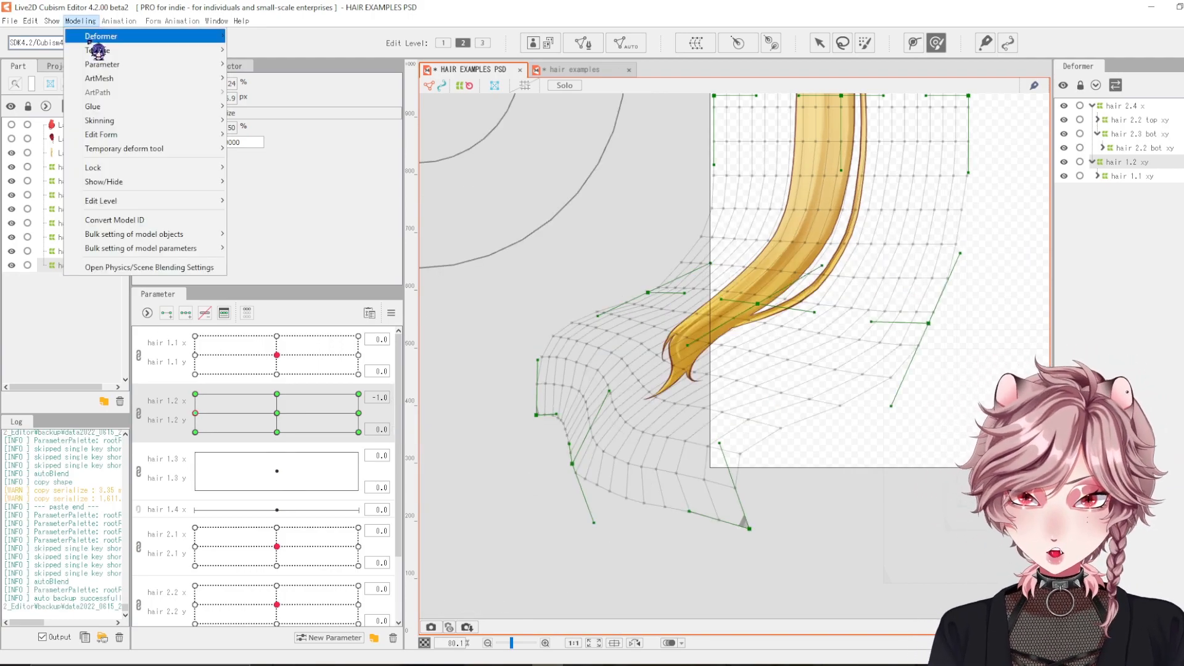
mouse_move(123, 136)
click(311, 194)
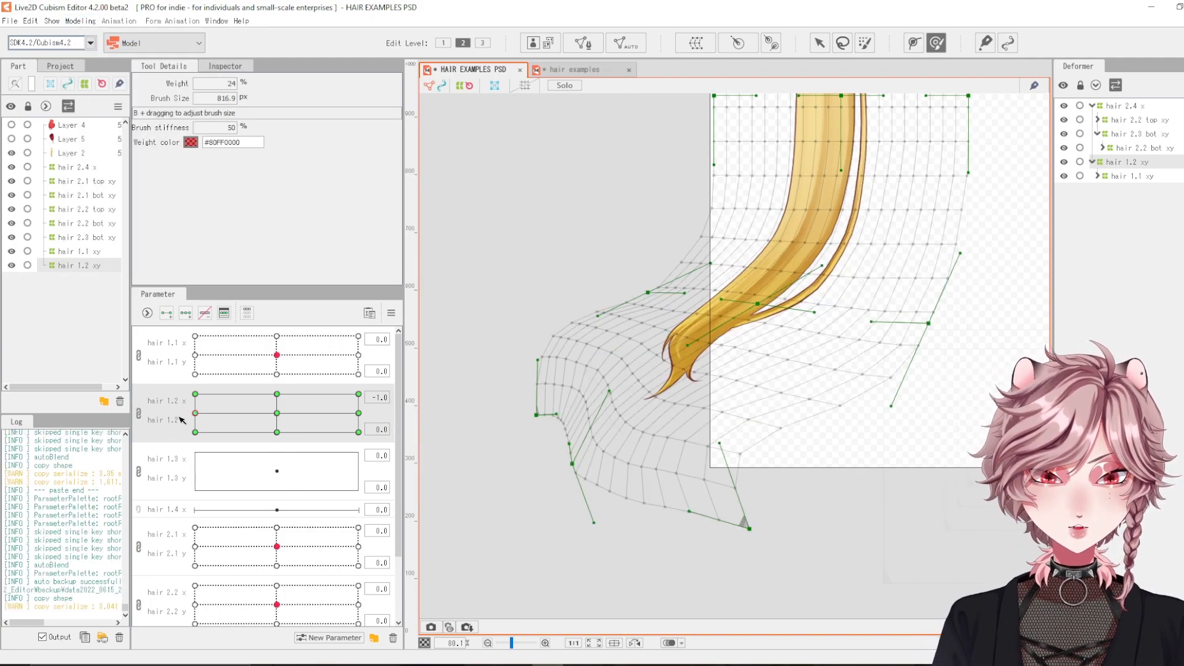
key(ctrl+v)
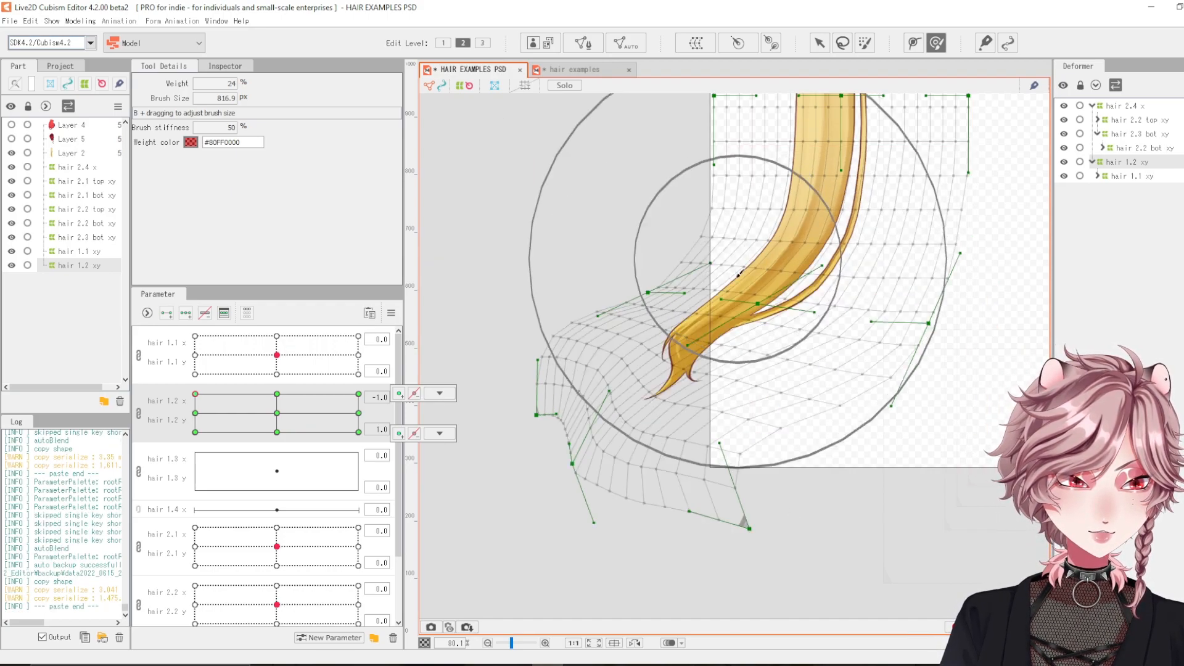
- At the hair 1.2 x -1.0, y 1.0 corner, lift the strand's lower end up and left with the Deform Brush and preview the movement
mouse_move(652, 370)
mouse_down()
mouse_move(645, 336)
mouse_move(635, 370)
mouse_move(661, 371)
mouse_move(630, 370)
mouse_up()
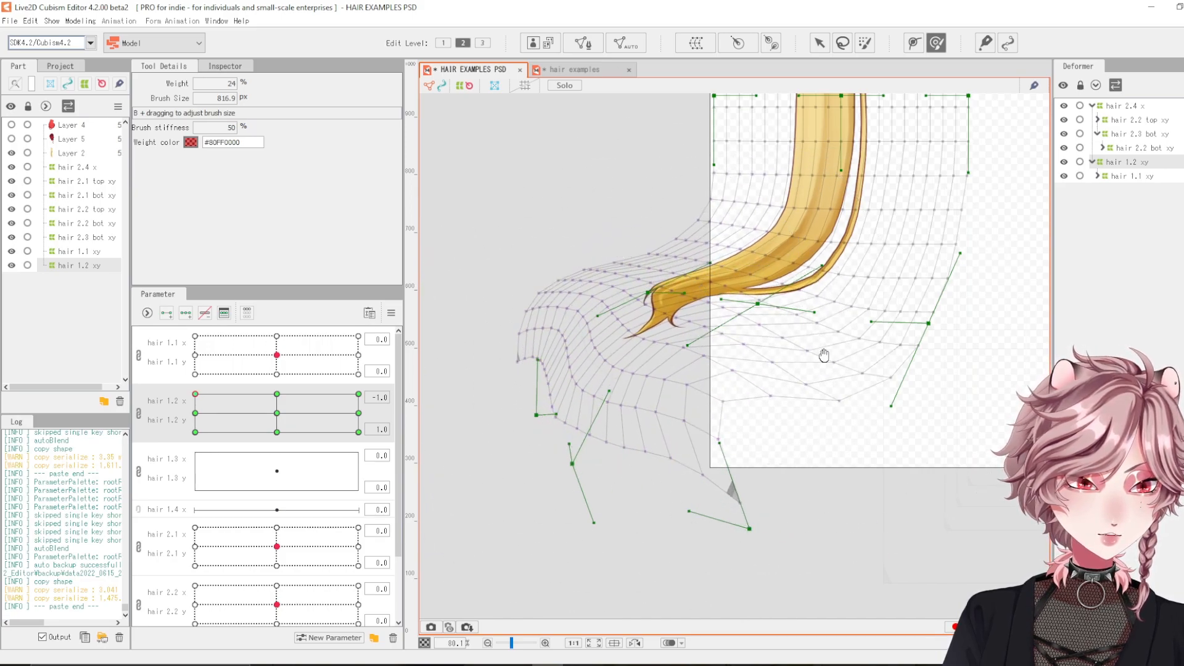
drag(825, 352, 773, 471)
drag(853, 468, 889, 399)
mouse_move(195, 395)
mouse_down()
mouse_move(362, 400)
mouse_move(193, 392)
mouse_move(436, 433)
mouse_move(143, 340)
mouse_move(283, 336)
mouse_move(190, 333)
mouse_up()
scroll(811, 439, down, 2)
mouse_move(275, 395)
mouse_down()
mouse_move(276, 439)
mouse_move(285, 407)
mouse_up()
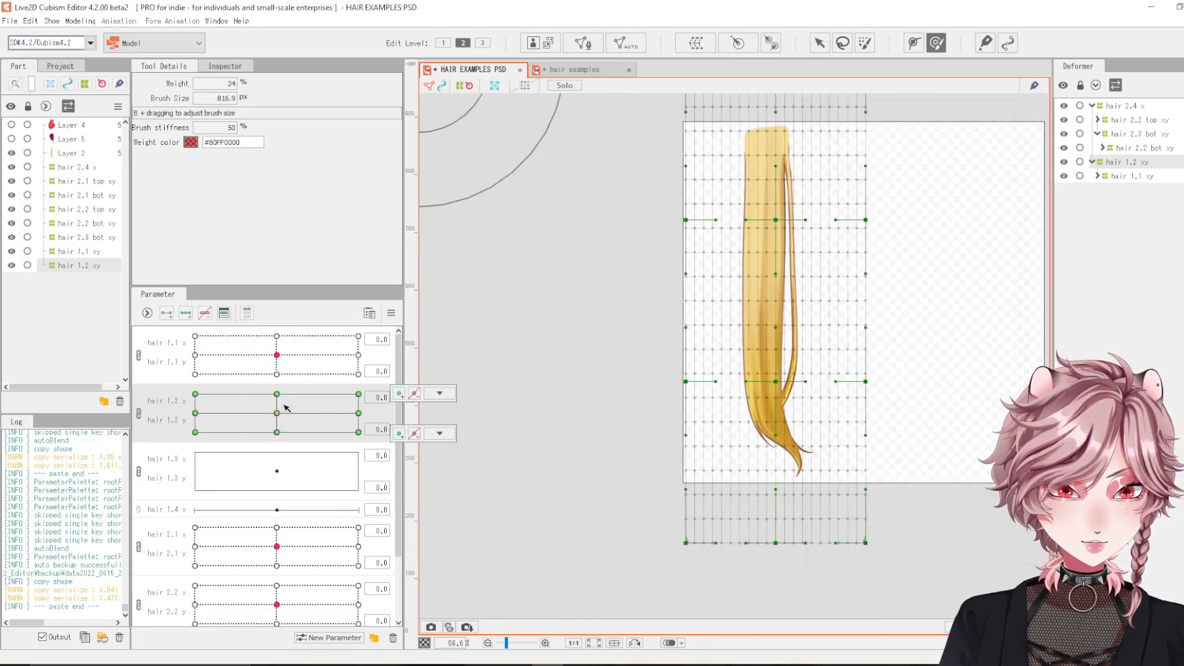
- Create warp deformer hair 1.3 xy as parent of hair 1.2 xy with 2 × 3 Bezier and 20 × 20 conversion divisions, and unlink hair 1.3 x and y
key(ctrl+w)
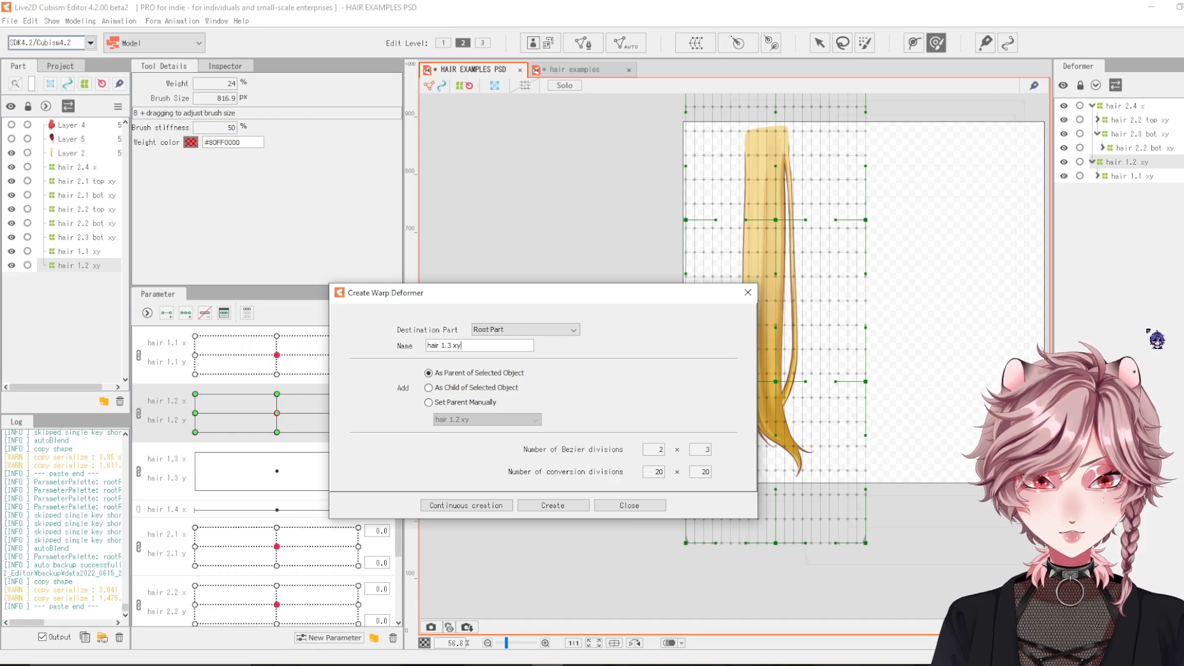
click(553, 505)
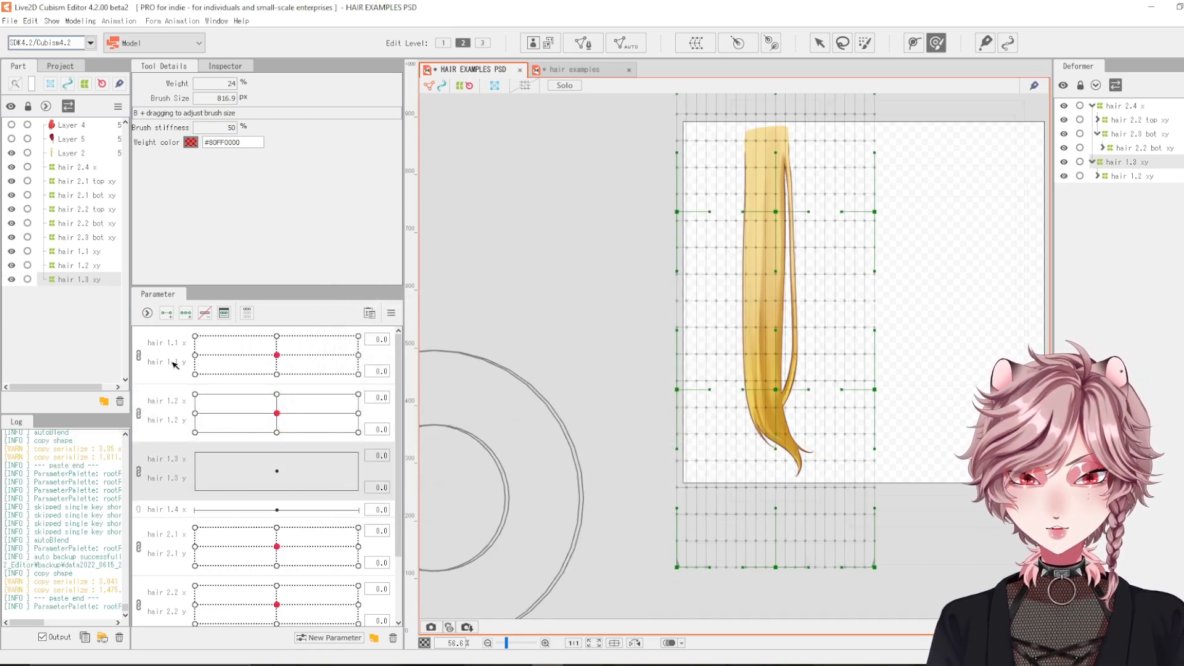
click(140, 475)
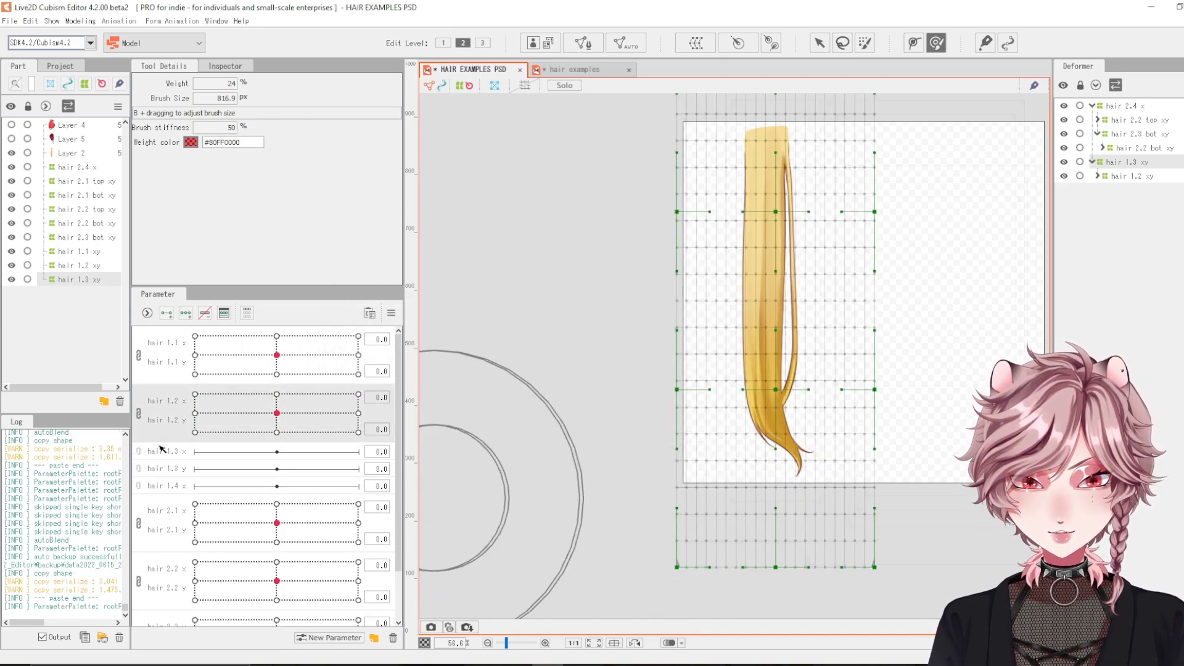
- Add three keys to hair 1.3 x and, at 1.0, sweep the strand's lower end up and right with the Deform Brush
click(183, 318)
scroll(647, 357, up, 3)
click(359, 452)
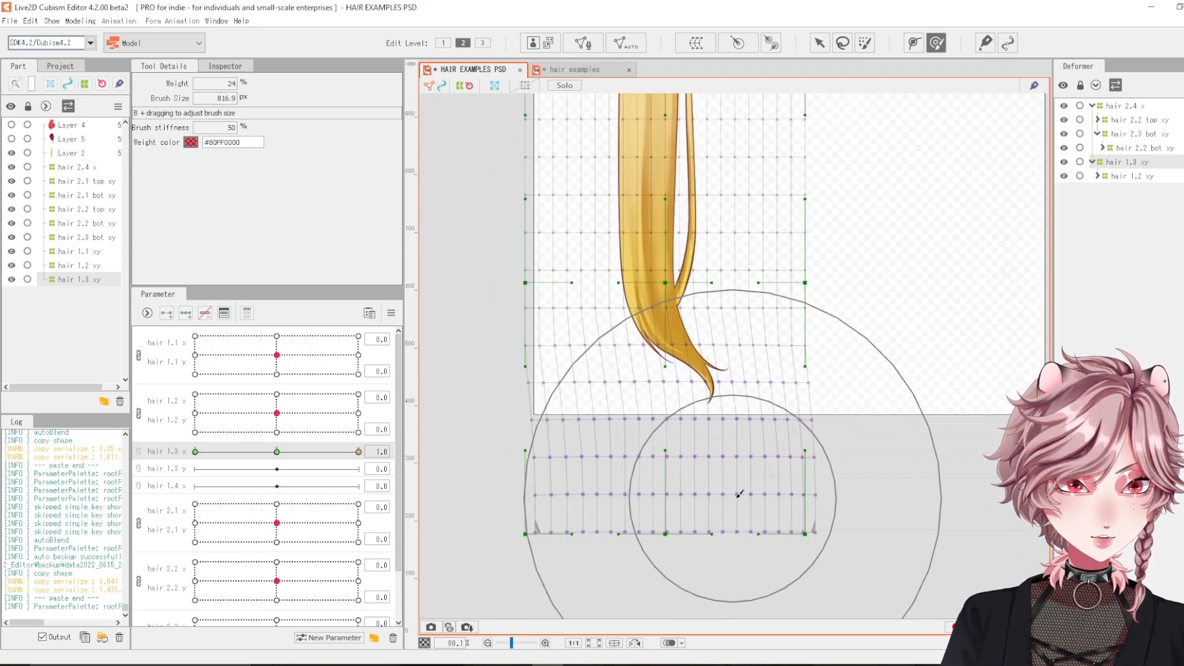
drag(735, 498, 739, 498)
mouse_move(626, 501)
mouse_down()
mouse_move(716, 462)
mouse_move(769, 497)
mouse_move(833, 494)
mouse_move(890, 451)
mouse_move(918, 330)
mouse_up()
drag(834, 482, 886, 447)
drag(648, 489, 709, 461)
mouse_move(807, 514)
mouse_down()
mouse_move(892, 380)
mouse_move(895, 321)
mouse_up()
- Use Reflect Motion to mirror the hair 1.3 x form at 1.0 onto -1.0
drag(358, 452, 195, 452)
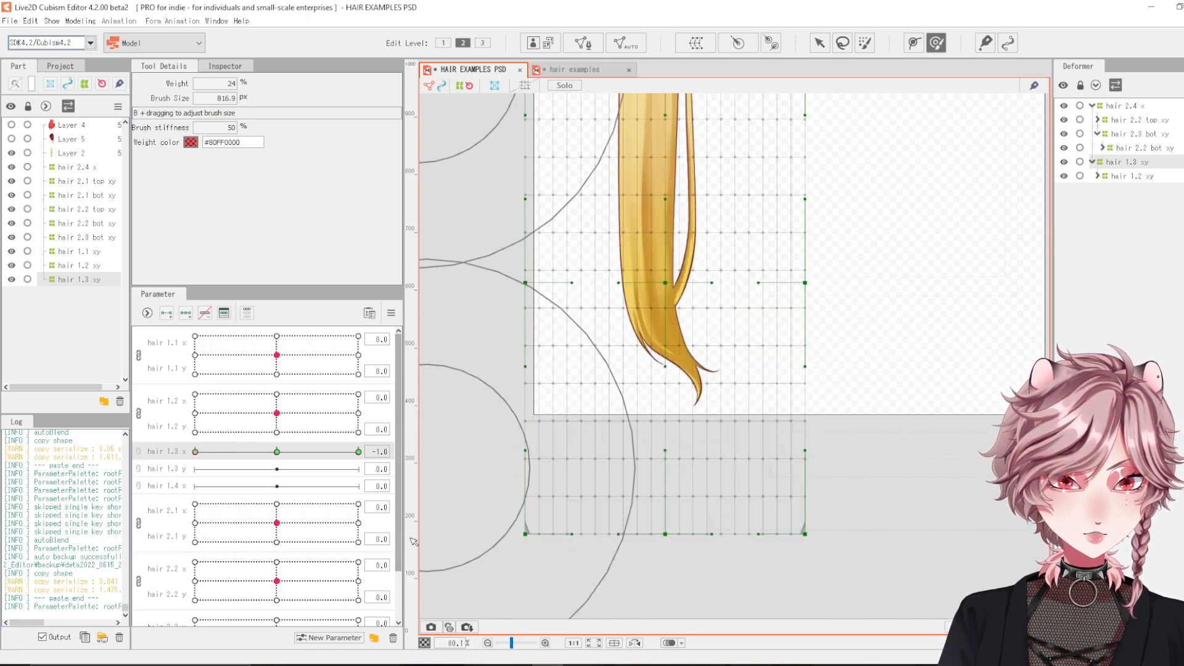
click(359, 453)
click(391, 313)
click(498, 391)
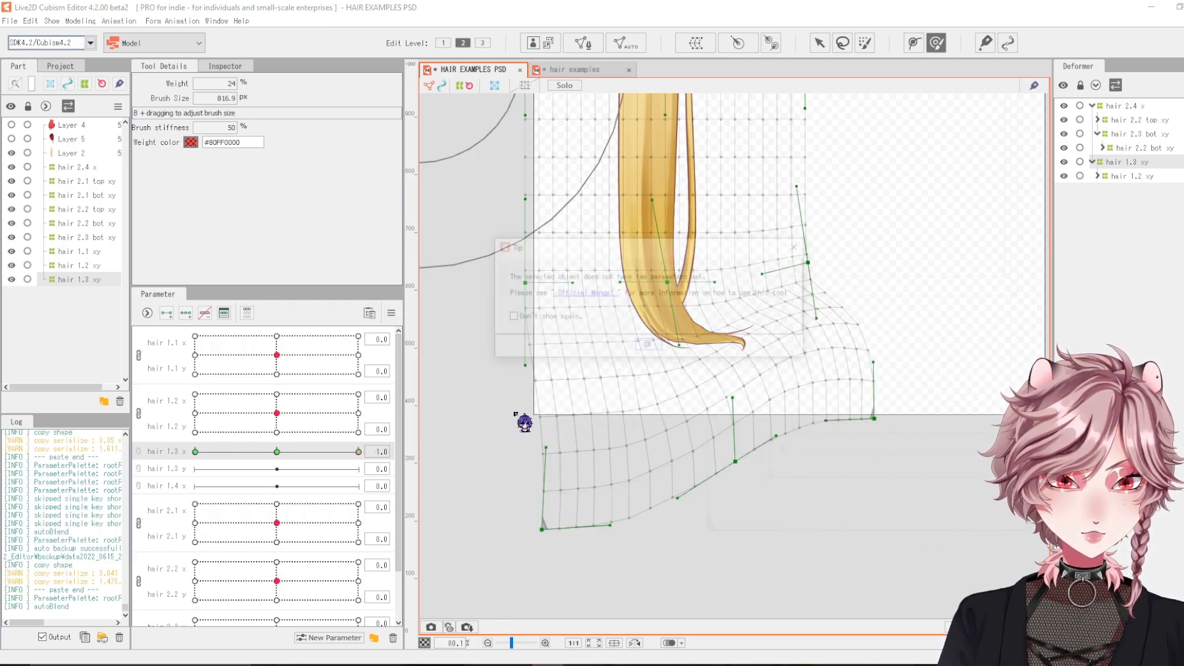
click(644, 347)
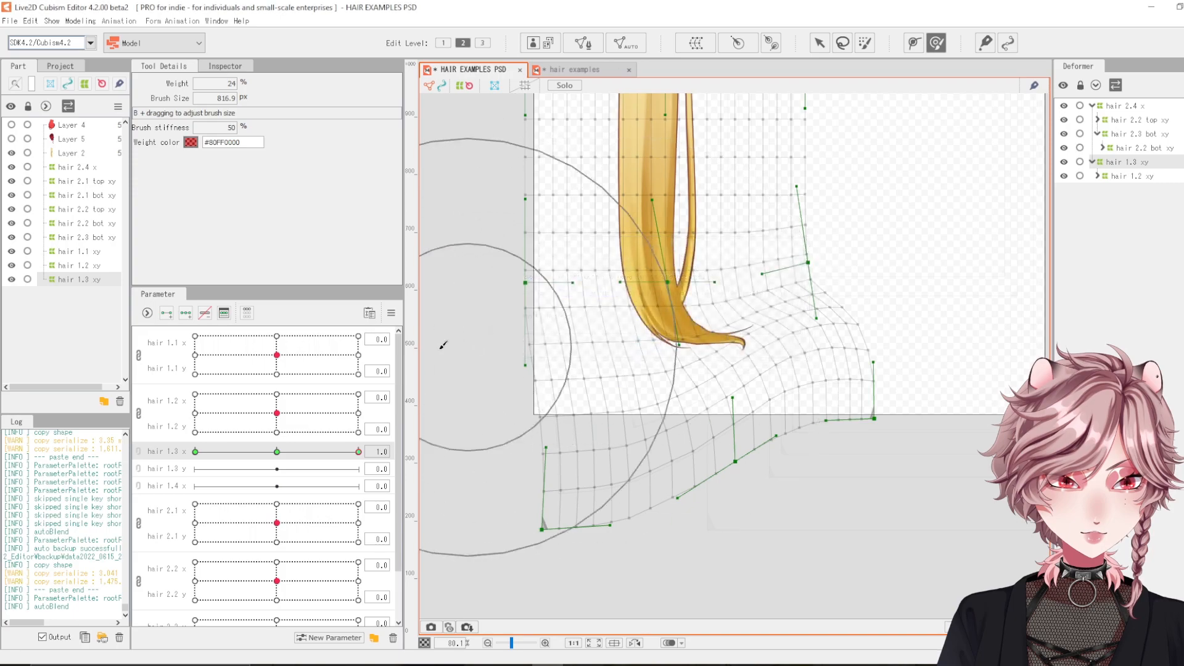
click(391, 314)
click(477, 404)
click(587, 458)
- Pull the strand's tip further left at hair 1.3 x -1.0 and further right at 1.0 with the Deform Brush
drag(358, 452, 93, 455)
drag(687, 492, 558, 494)
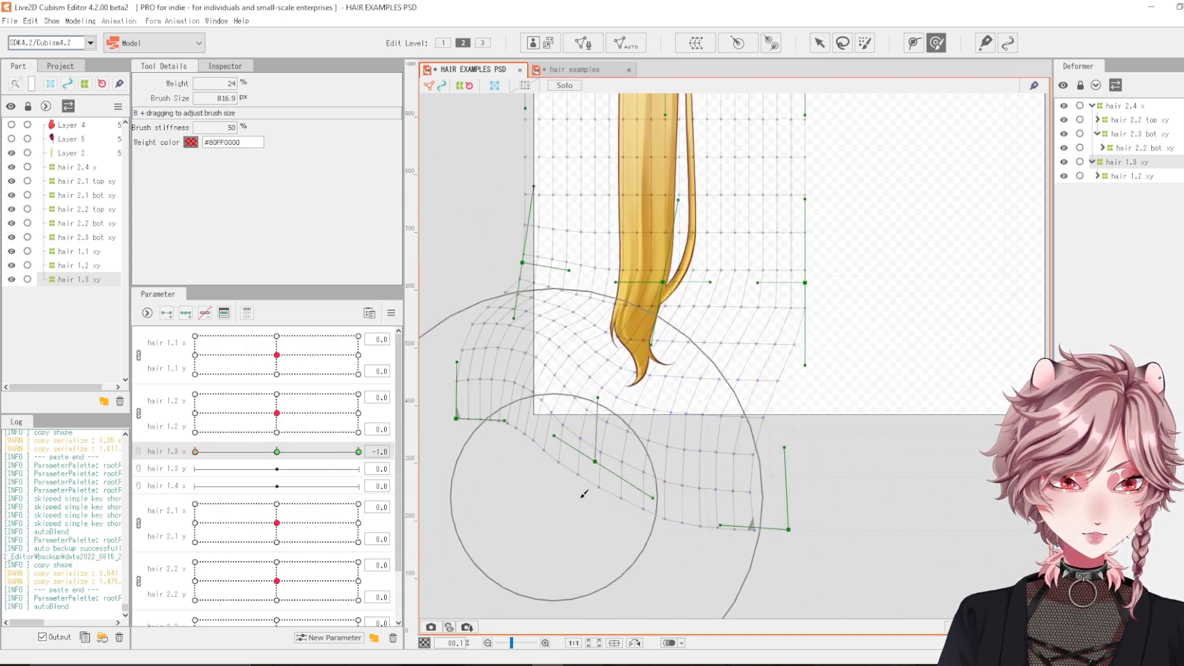
mouse_move(709, 509)
mouse_down()
mouse_move(530, 512)
mouse_move(396, 464)
mouse_up()
drag(678, 493, 471, 477)
drag(197, 453, 473, 457)
drag(673, 445, 872, 396)
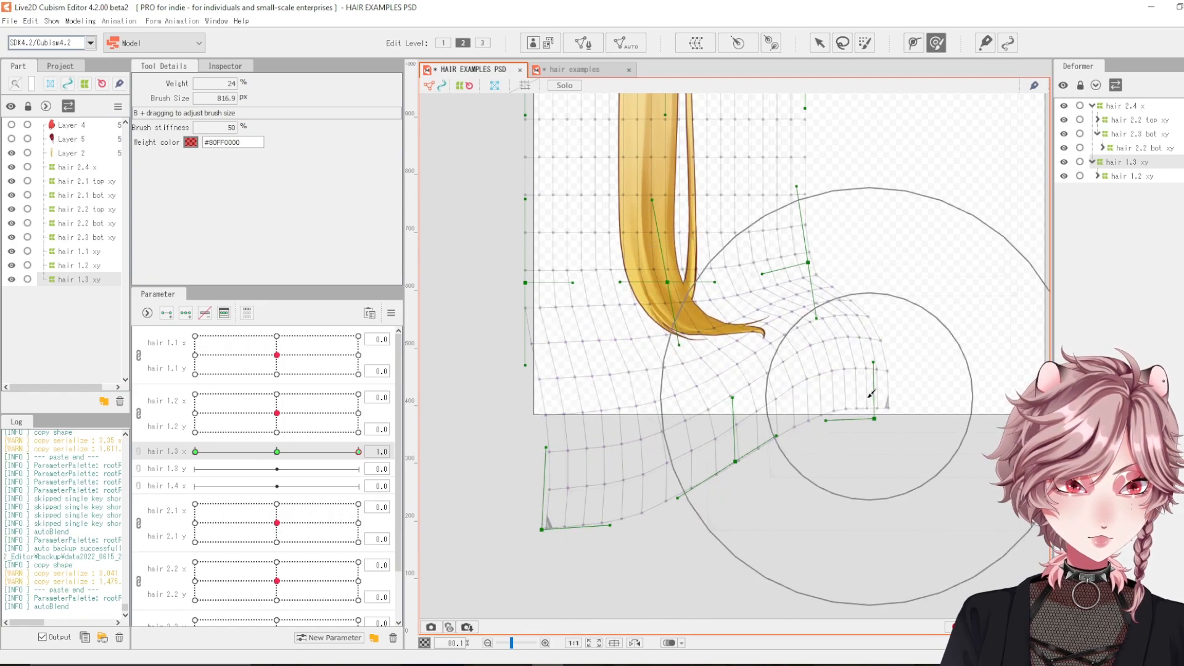
- Add three keys to hair 1.3 y, lifting the strand's tip at 1.0 and pulling it down and left at -1.0
click(194, 470)
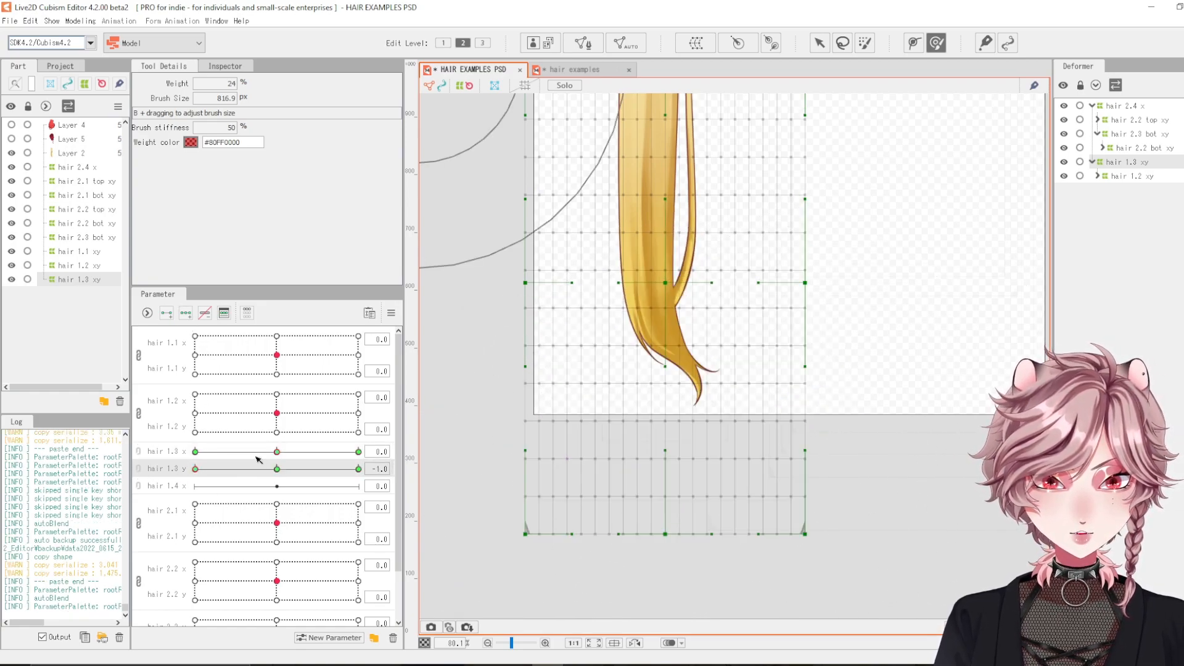
mouse_move(721, 508)
mouse_down()
mouse_move(759, 433)
mouse_move(805, 470)
mouse_move(826, 349)
mouse_move(856, 401)
mouse_move(860, 273)
mouse_move(935, 371)
mouse_move(909, 269)
mouse_move(820, 380)
mouse_move(845, 319)
mouse_move(865, 387)
mouse_move(863, 299)
mouse_move(879, 274)
mouse_up()
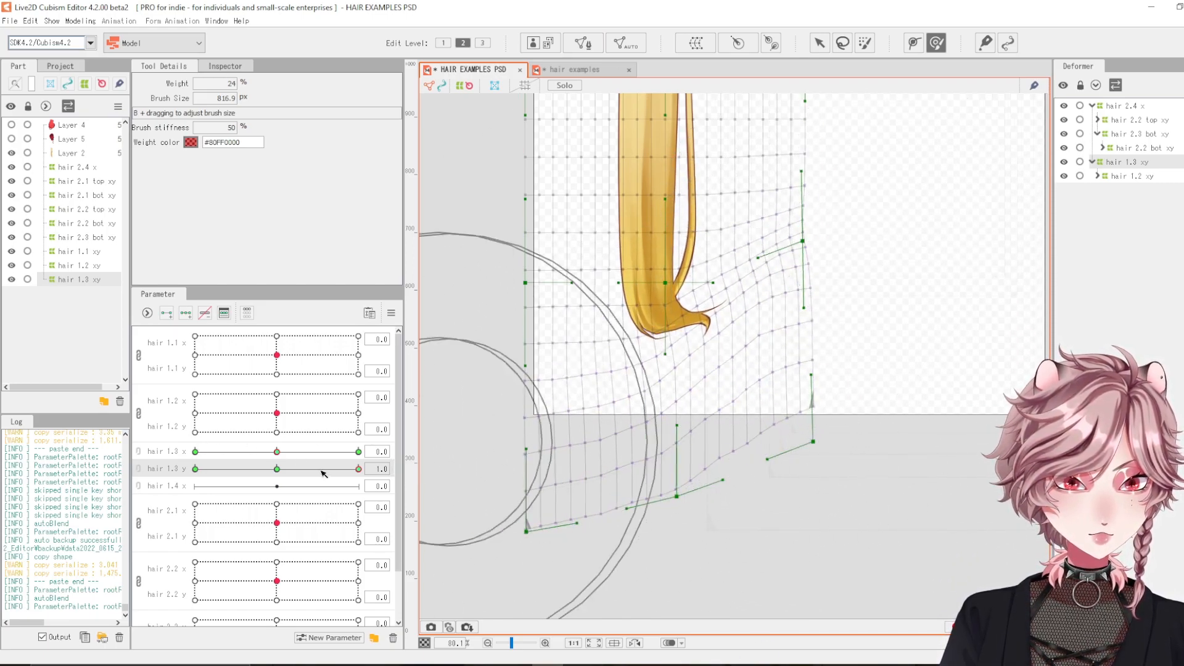
drag(317, 471, 53, 475)
mouse_move(767, 473)
mouse_down()
mouse_move(743, 497)
mouse_move(684, 464)
mouse_up()
key(ctrl+z)
mouse_move(803, 489)
mouse_down()
mouse_move(718, 545)
mouse_move(605, 576)
mouse_up()
drag(624, 516, 638, 589)
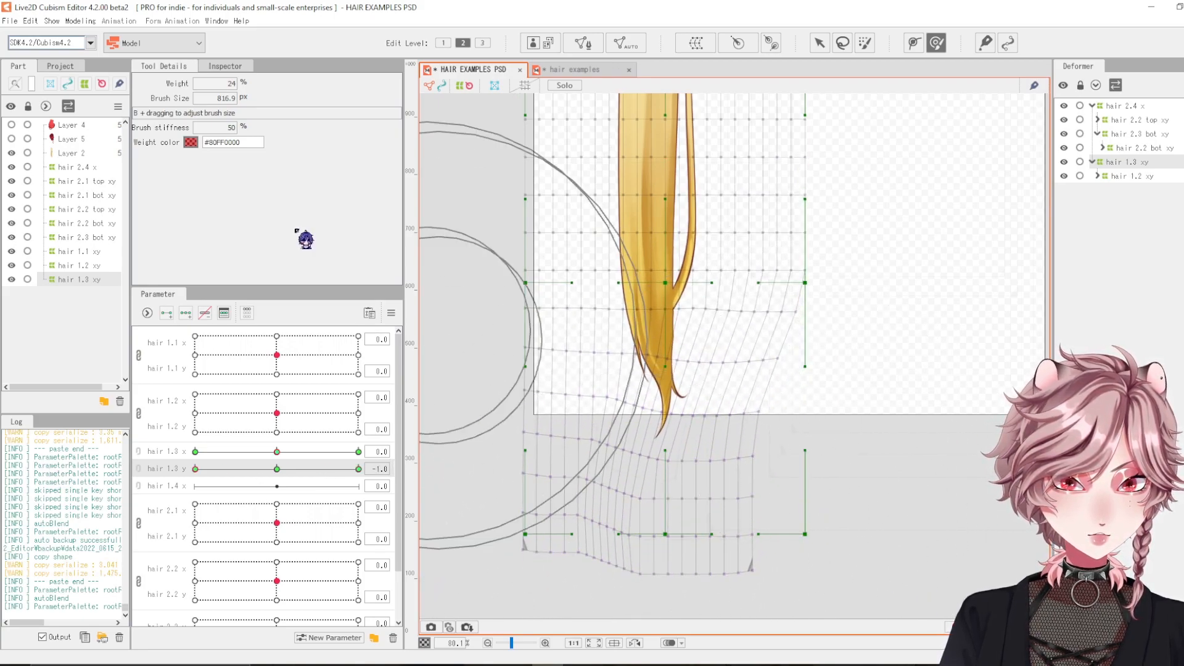
- Link hair 1.3 x and y and synthesize their corner forms for the hair 1.3 xy deformer
click(139, 456)
click(391, 313)
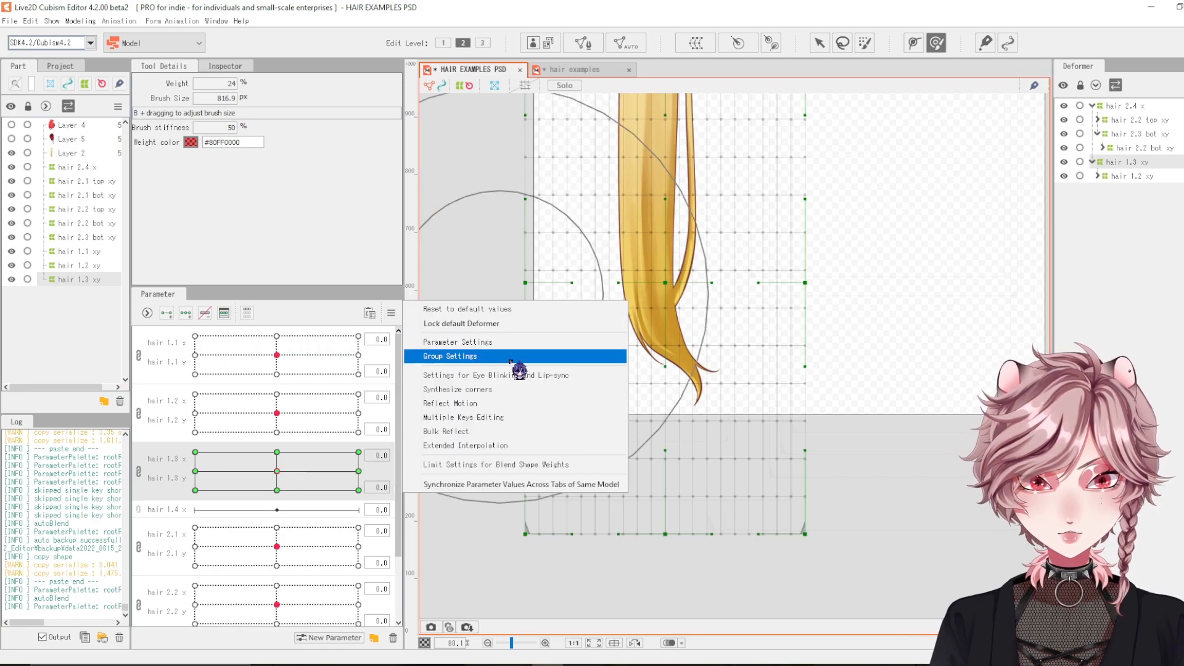
click(497, 391)
click(584, 452)
- Copy the form at hair 1.3 x -1.0, y 0.0 and paste it onto the x -1.0, y 1.0 corner
drag(280, 462, 101, 422)
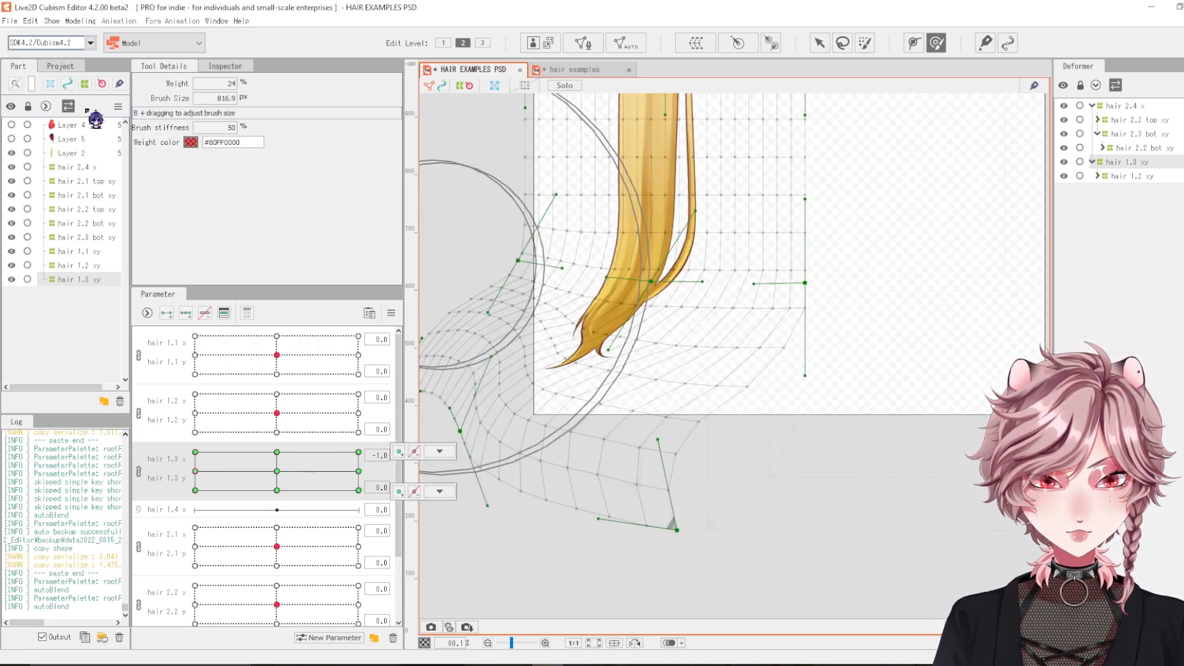
click(80, 20)
mouse_move(142, 148)
mouse_move(185, 134)
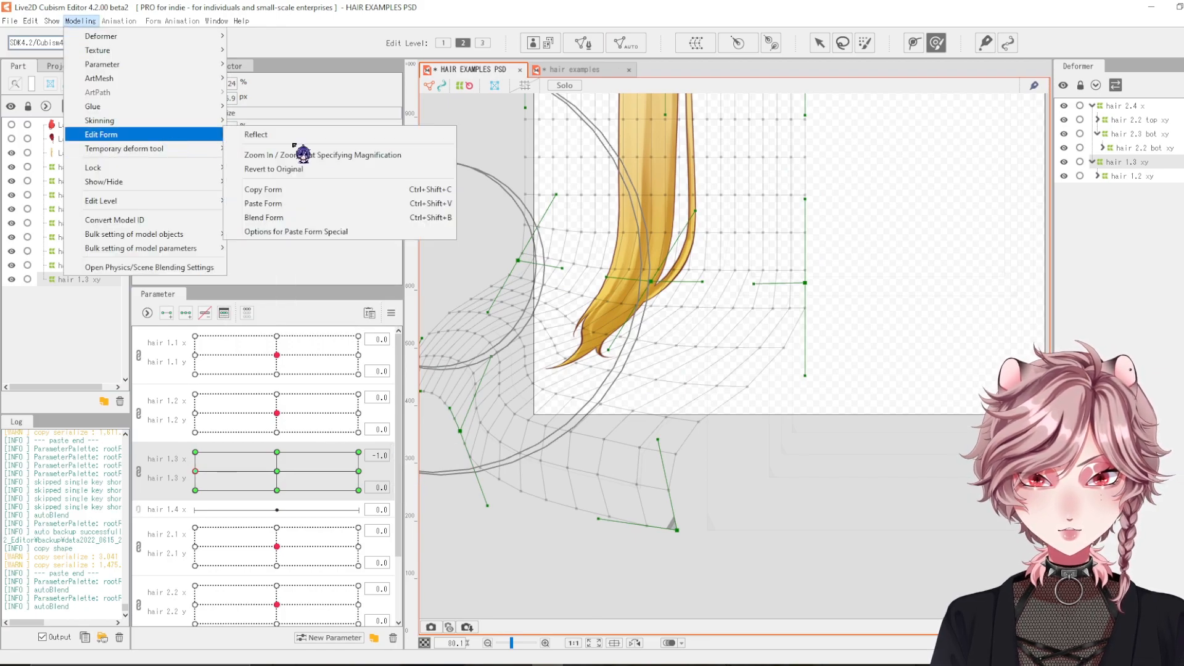
click(271, 185)
click(196, 453)
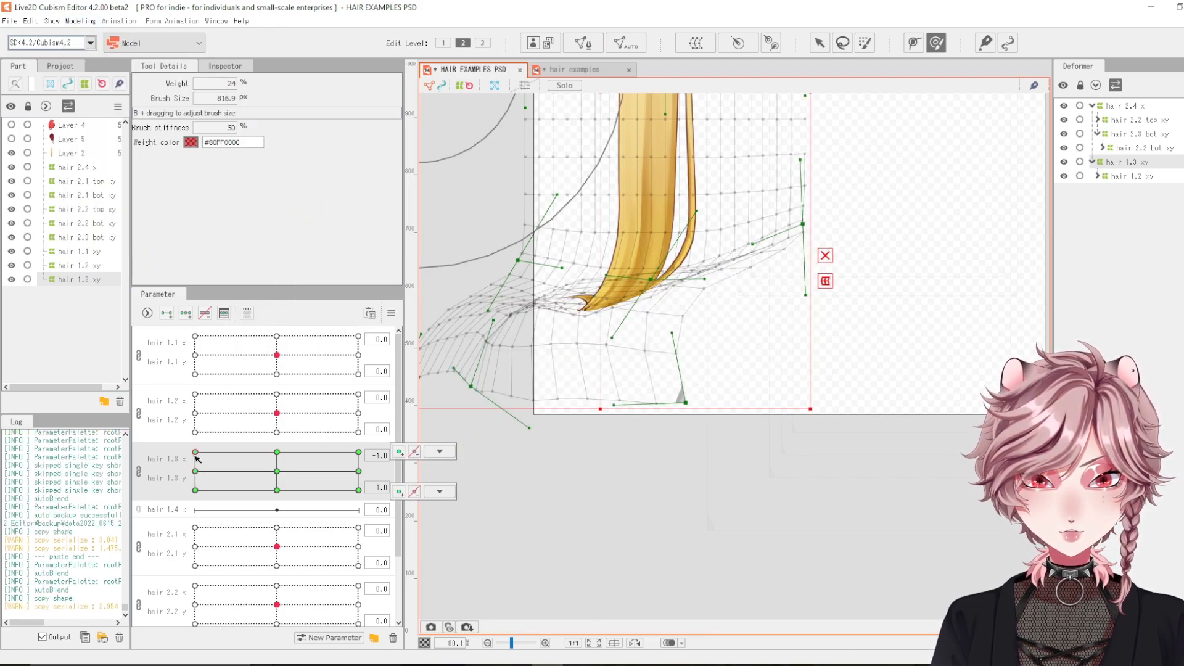
key(ctrl+v)
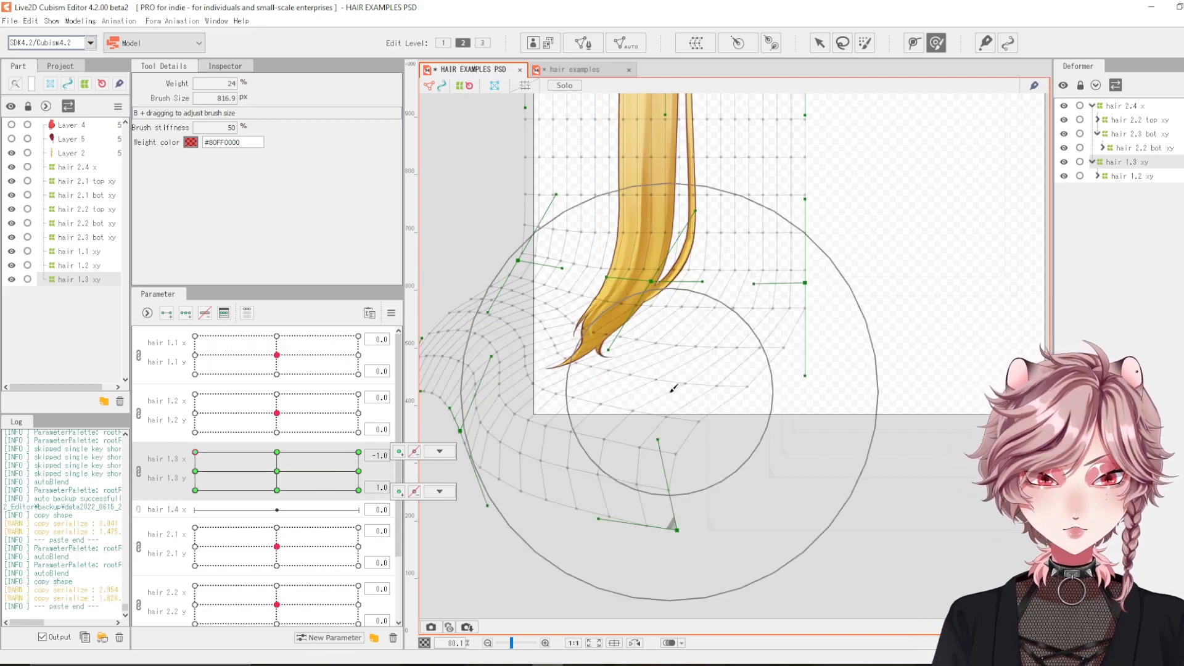
- Push the strand's tip up and left at the hair 1.3 x -1.0, y 1.0 corner, preview it, and return both parameters to 0.0
mouse_move(552, 413)
mouse_down()
mouse_move(505, 386)
mouse_move(534, 378)
mouse_up()
mouse_move(196, 452)
mouse_down()
mouse_move(282, 436)
mouse_move(285, 449)
mouse_move(268, 441)
mouse_move(371, 564)
mouse_move(147, 505)
mouse_move(191, 449)
mouse_up()
scroll(740, 426, down, 2)
drag(795, 407, 693, 489)
click(279, 473)
scroll(693, 395, down, 4)
drag(694, 388, 719, 416)
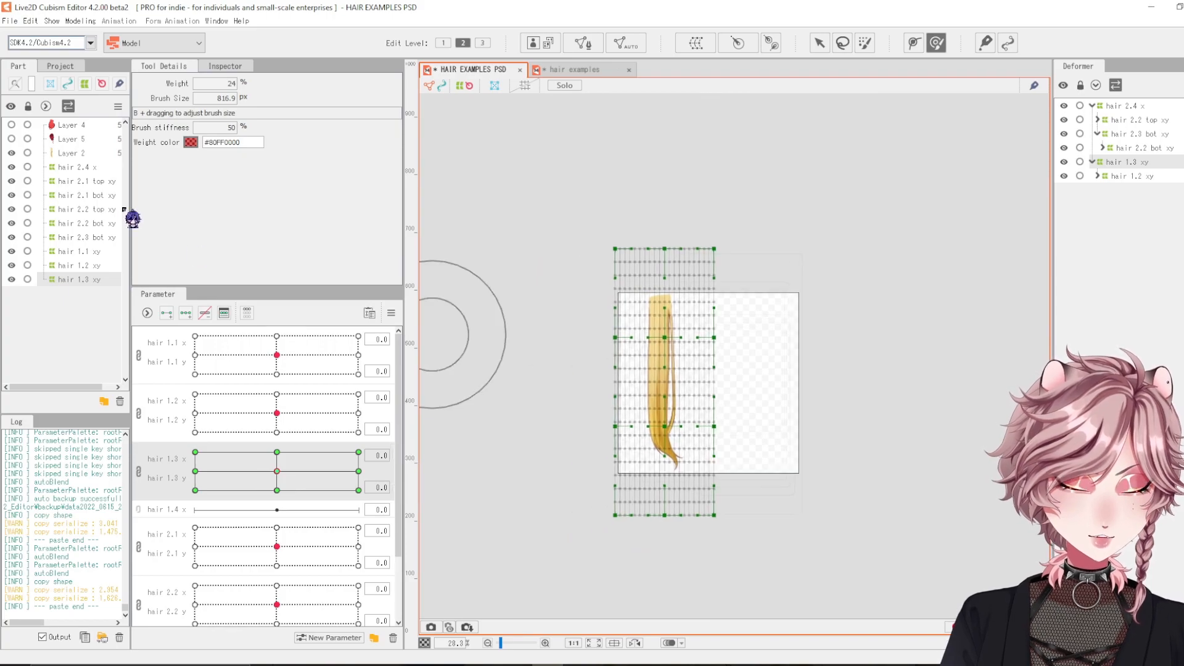
click(71, 154)
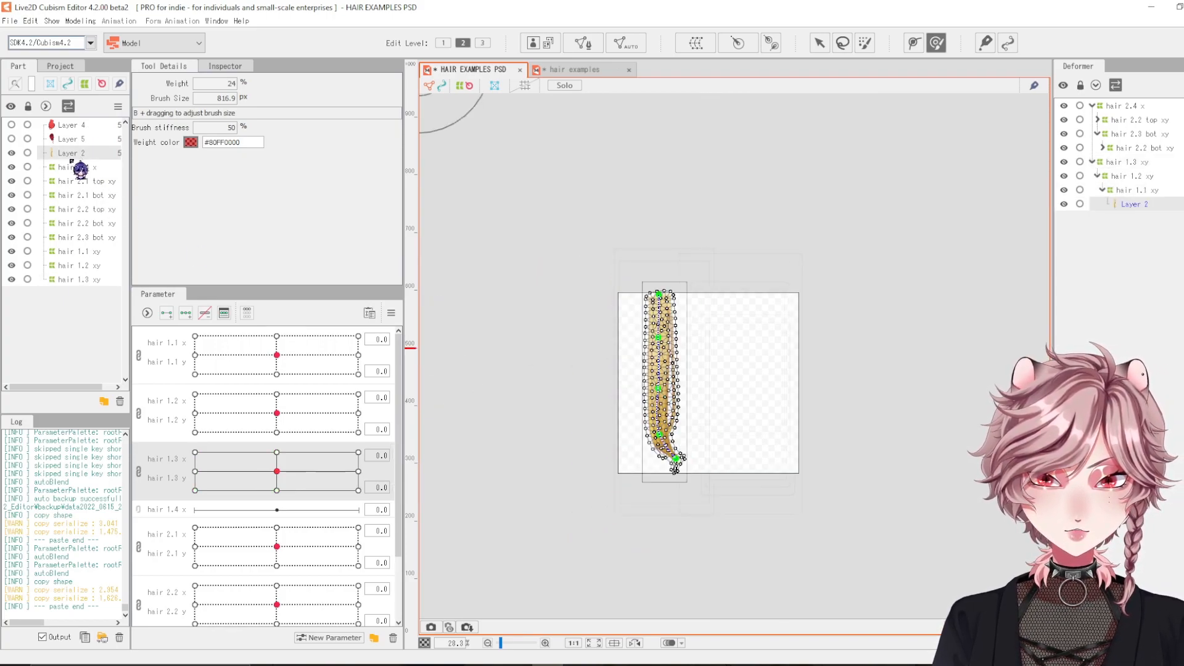
ctrl+click(78, 254)
ctrl+click(80, 266)
ctrl+click(83, 279)
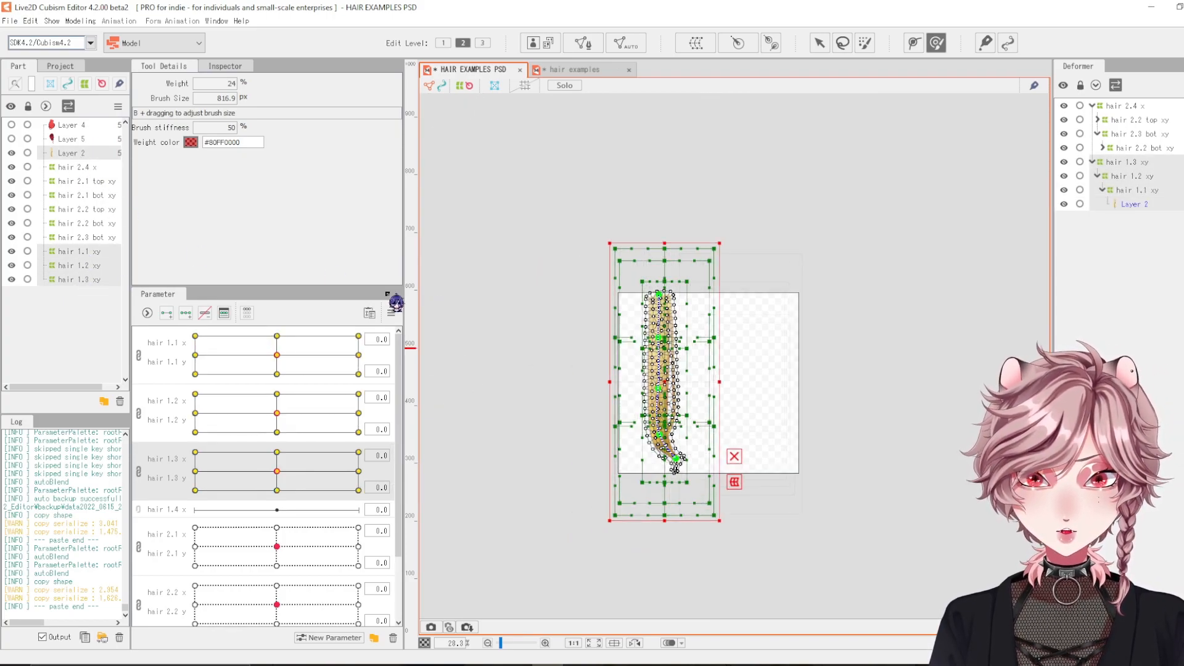
click(10, 20)
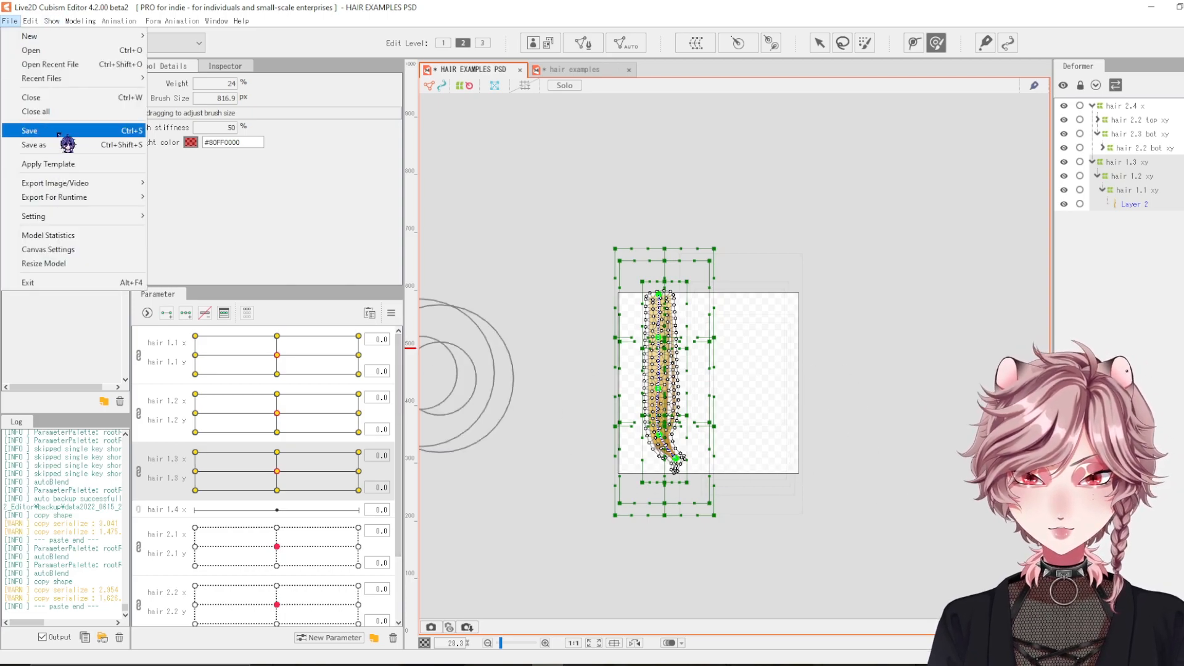
click(284, 160)
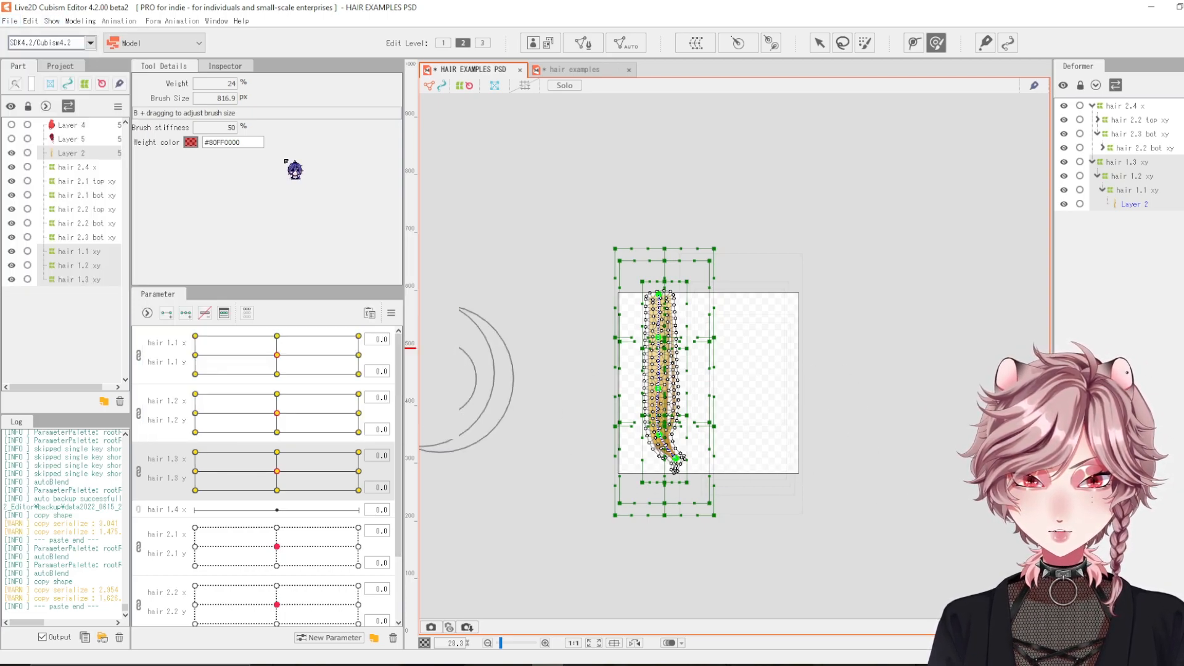
right_click(115, 231)
click(275, 202)
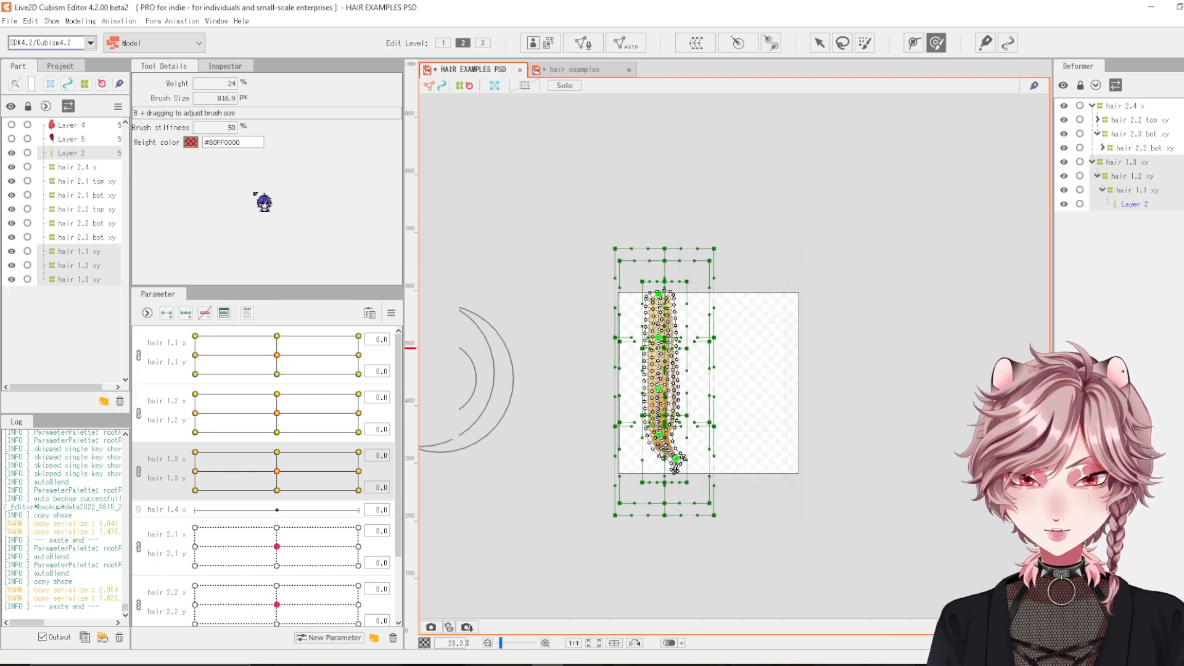
- Export Layer 2 together with the hair 1.1 xy, 1.2 xy and 1.3 xy deformers as a Cubism Parts file
click(94, 153)
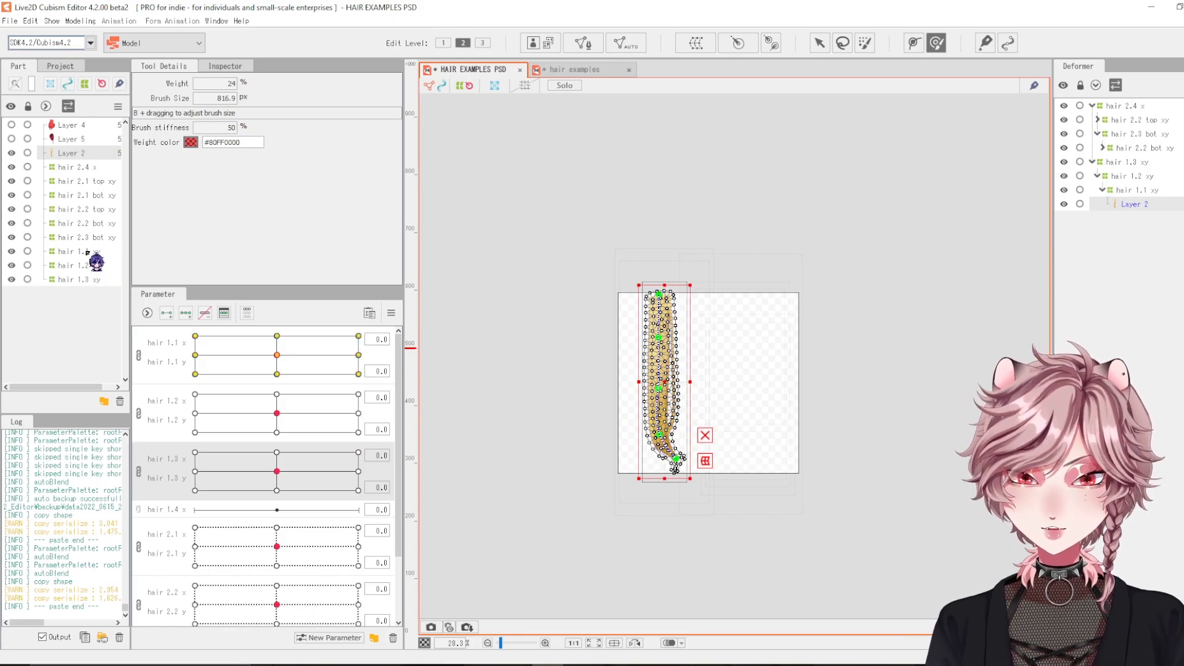
ctrl+click(87, 251)
ctrl+click(86, 266)
ctrl+click(85, 279)
right_click(86, 265)
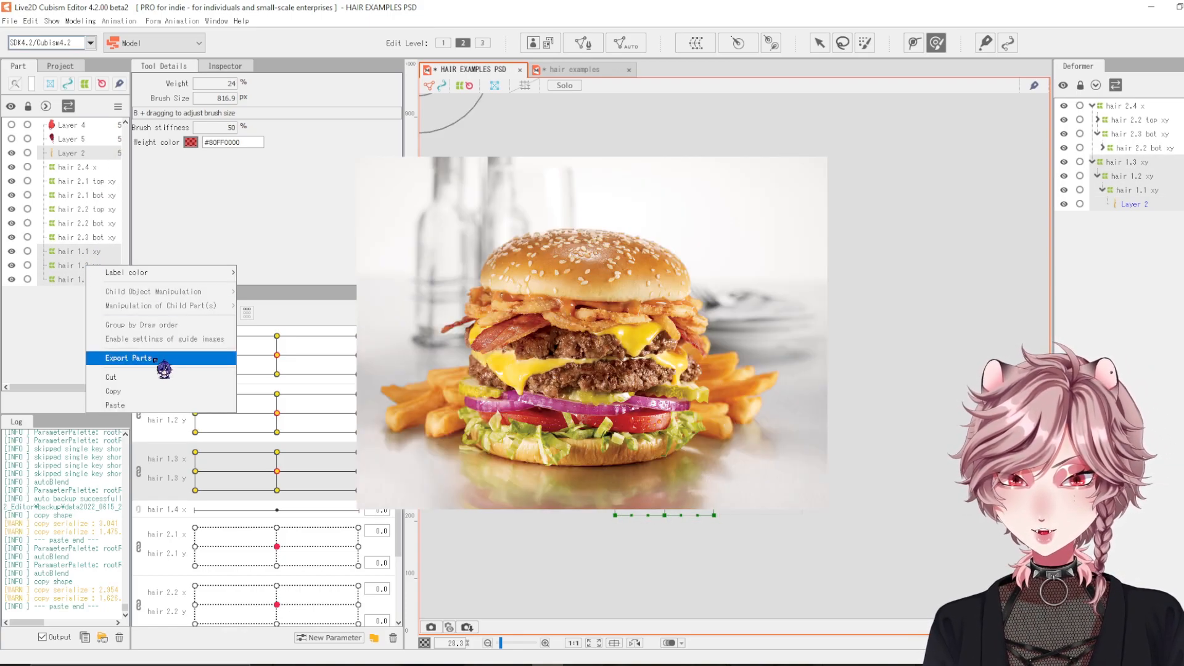
click(128, 359)
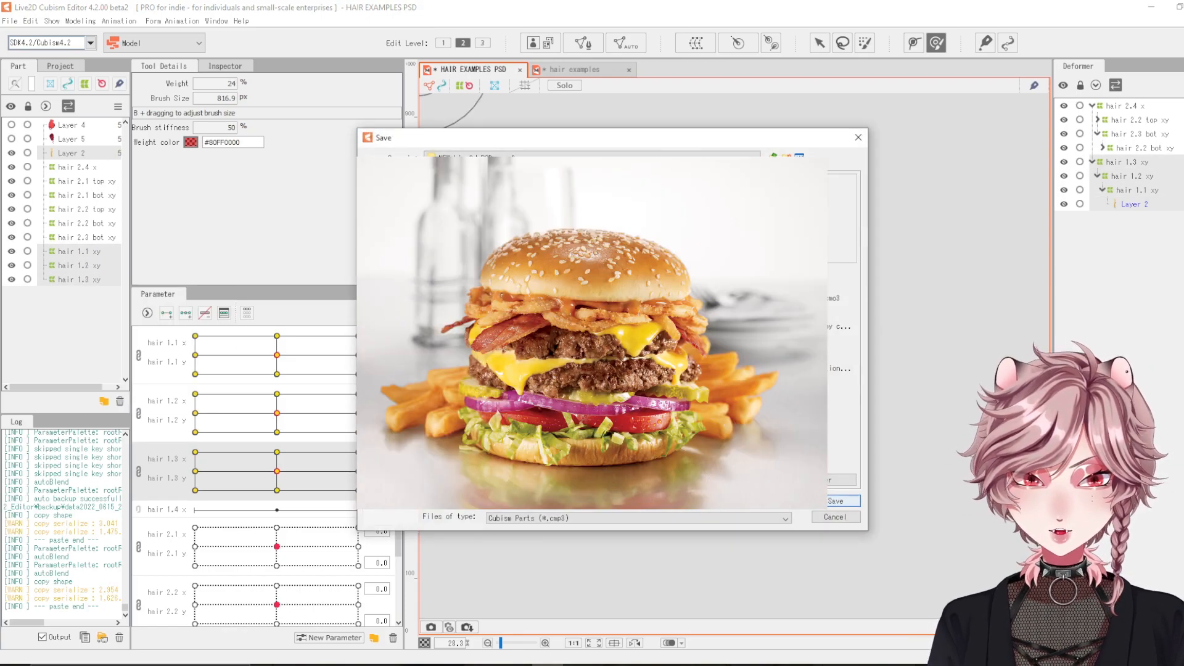
click(854, 502)
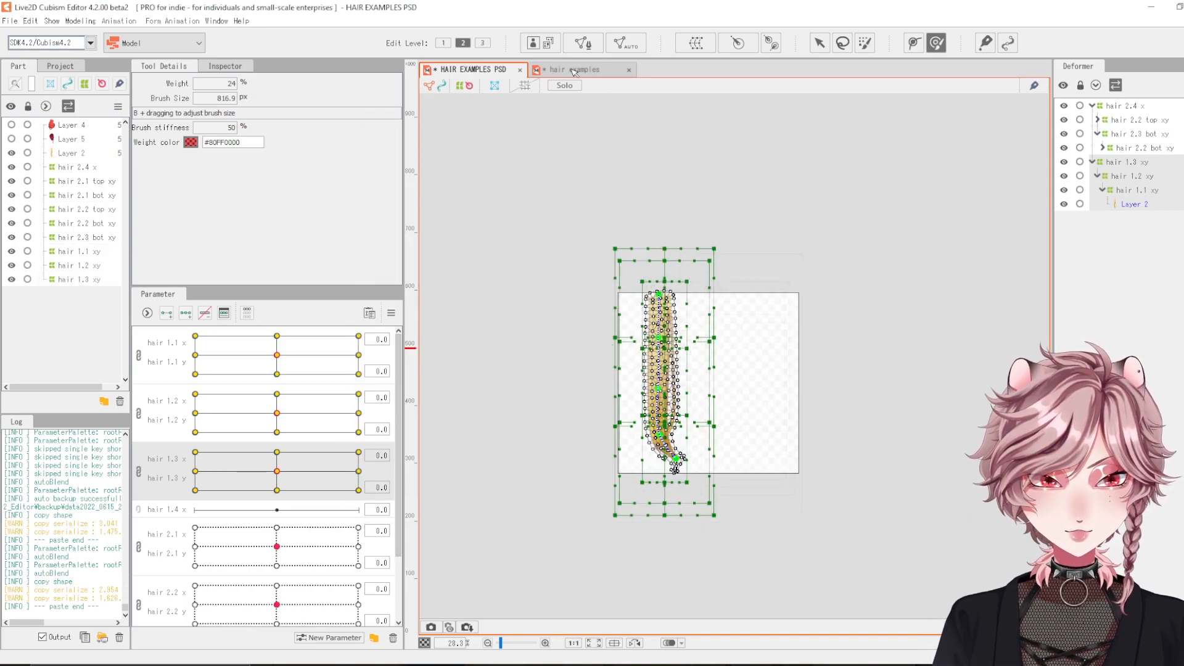
- Switch to the hair examples model and hide Layer 4 and Layer 5
click(574, 70)
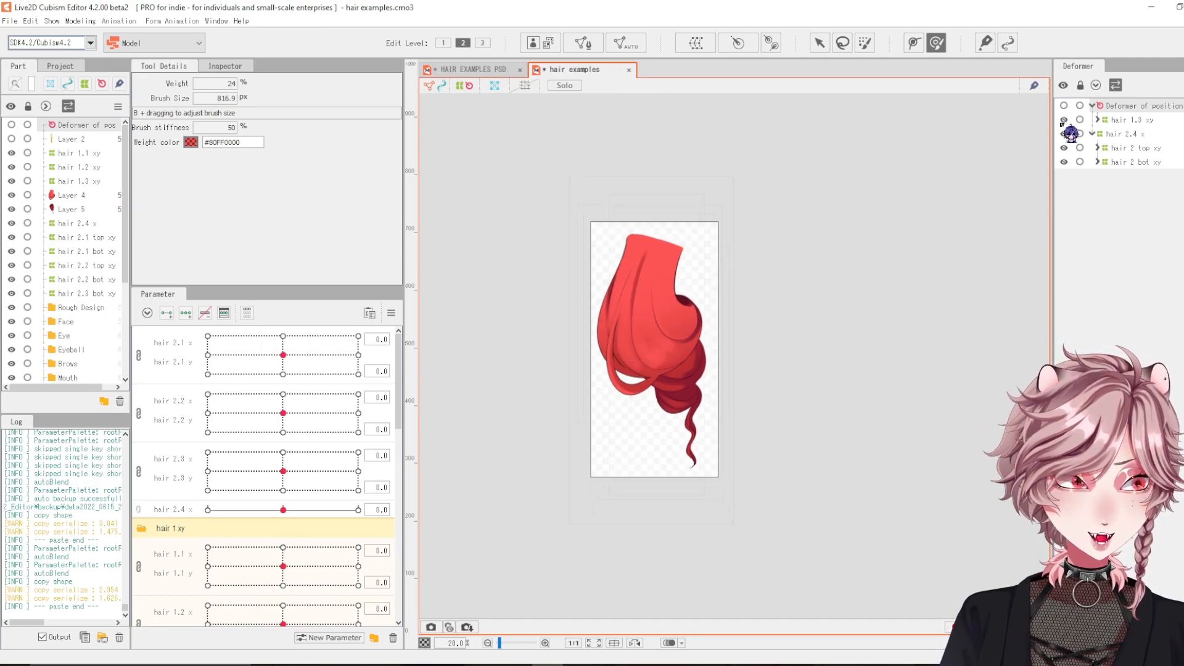
click(11, 195)
click(11, 209)
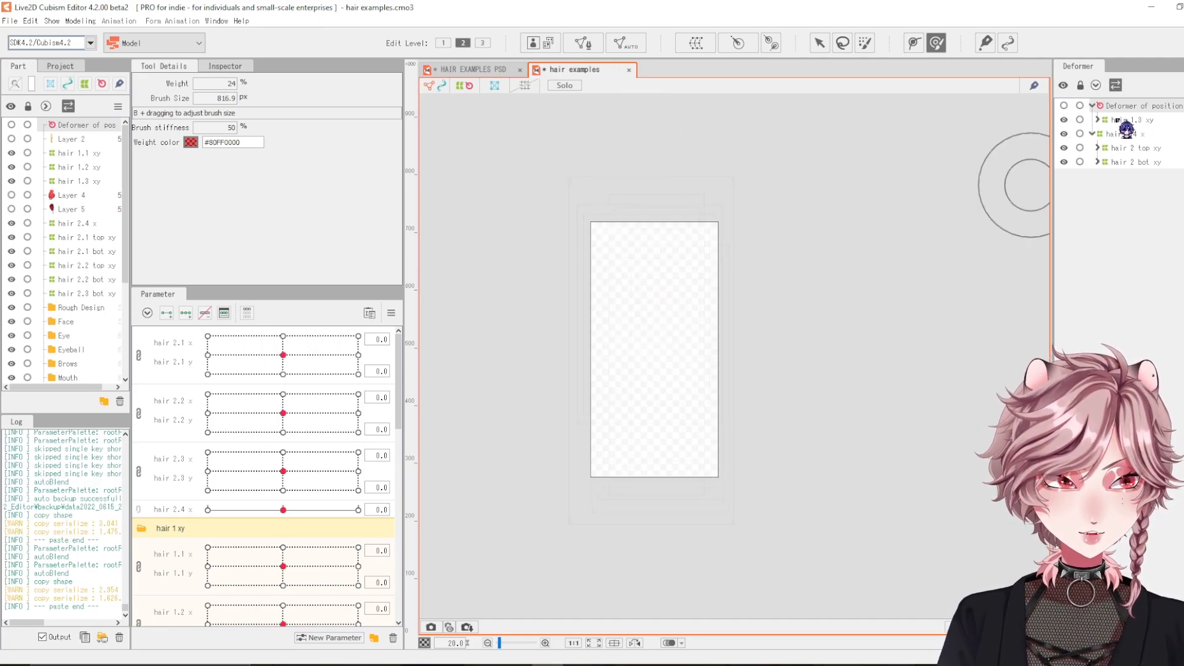
- Delete Layer 2, its hair 1.1 xy to 1.3 xy deformers and their parent position deformer from the hair examples model
click(90, 138)
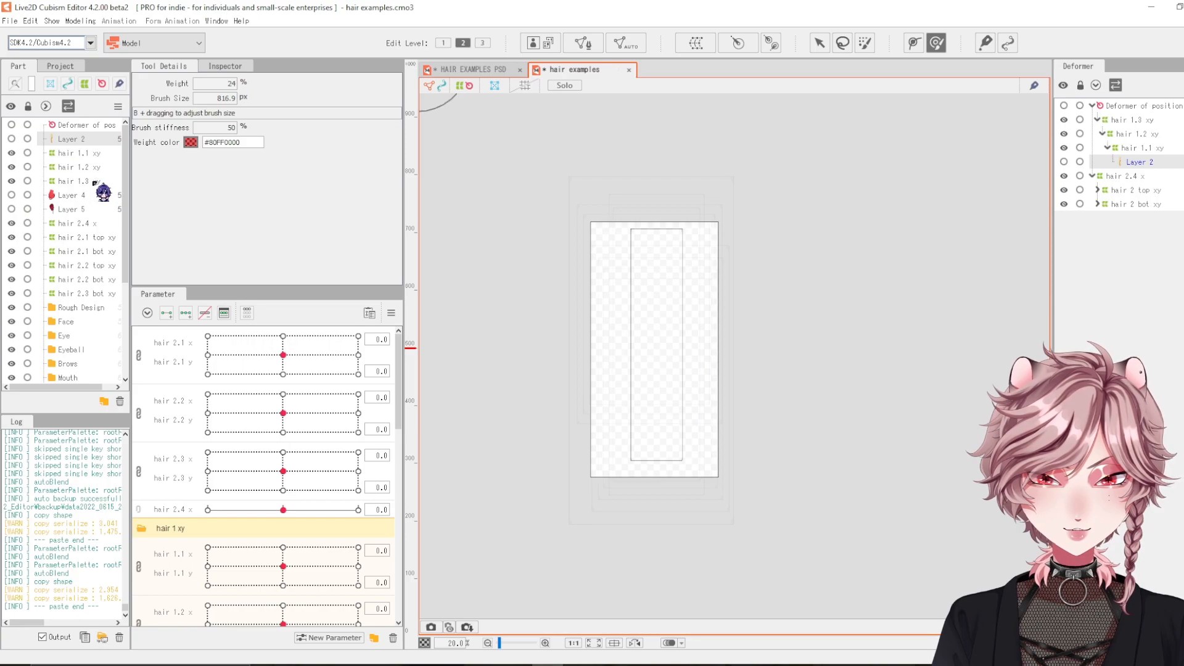
shift+click(93, 182)
key(Delete)
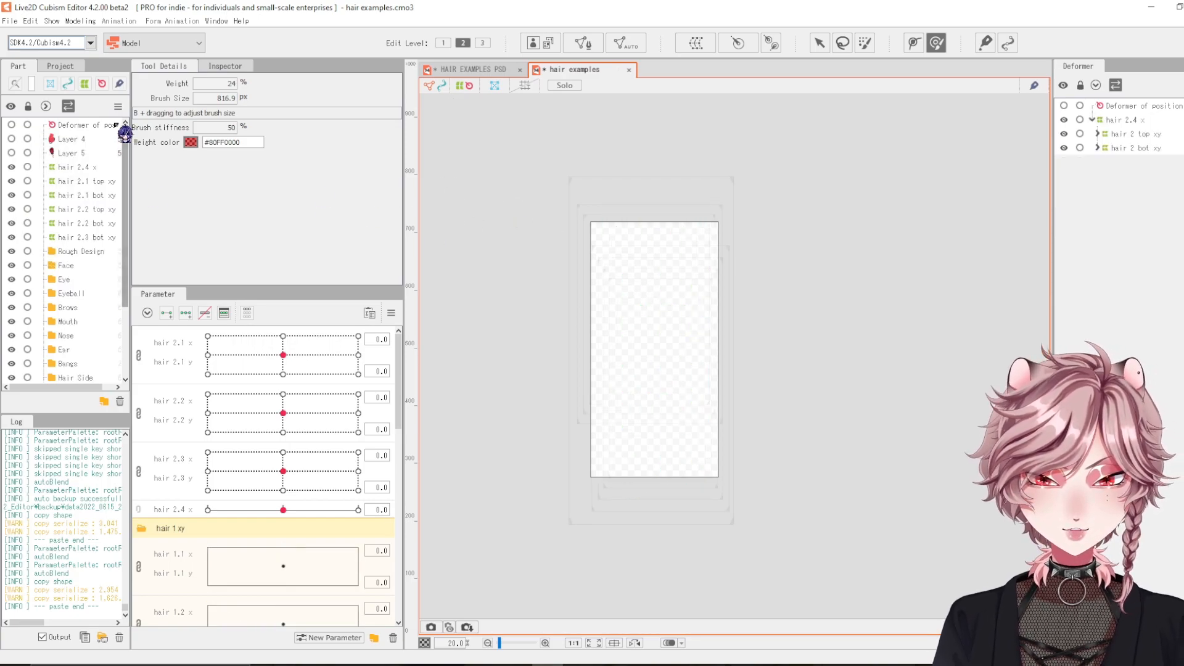
key(Delete)
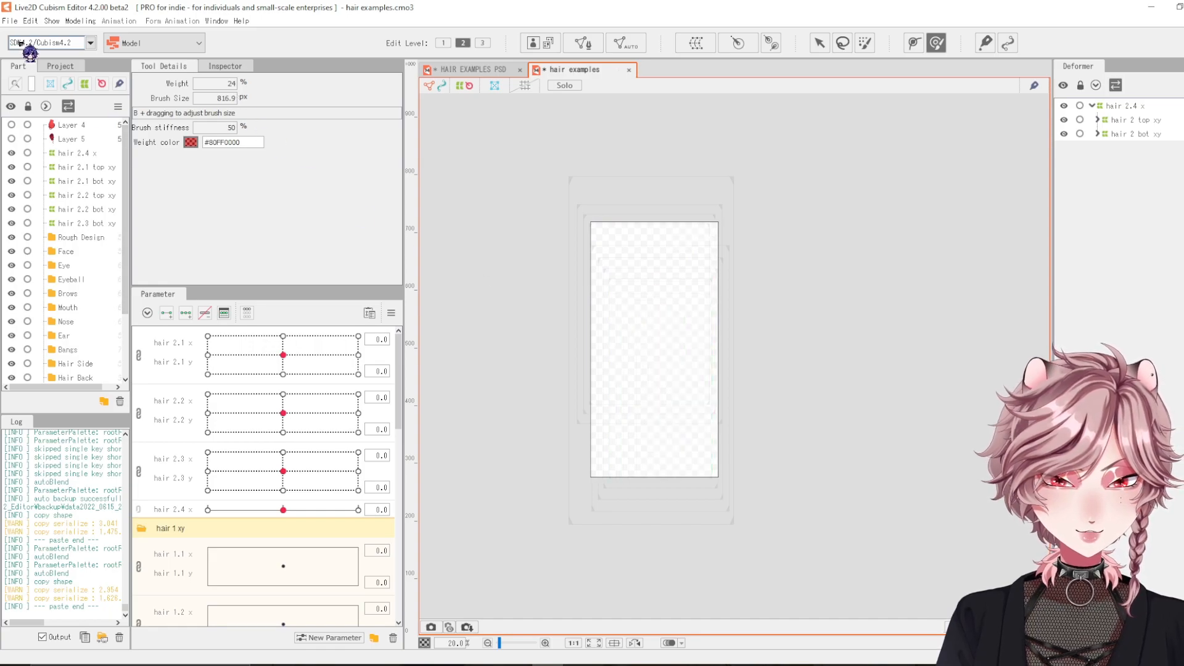
- Import the exported strand parts file into the hair examples model
click(10, 20)
click(49, 53)
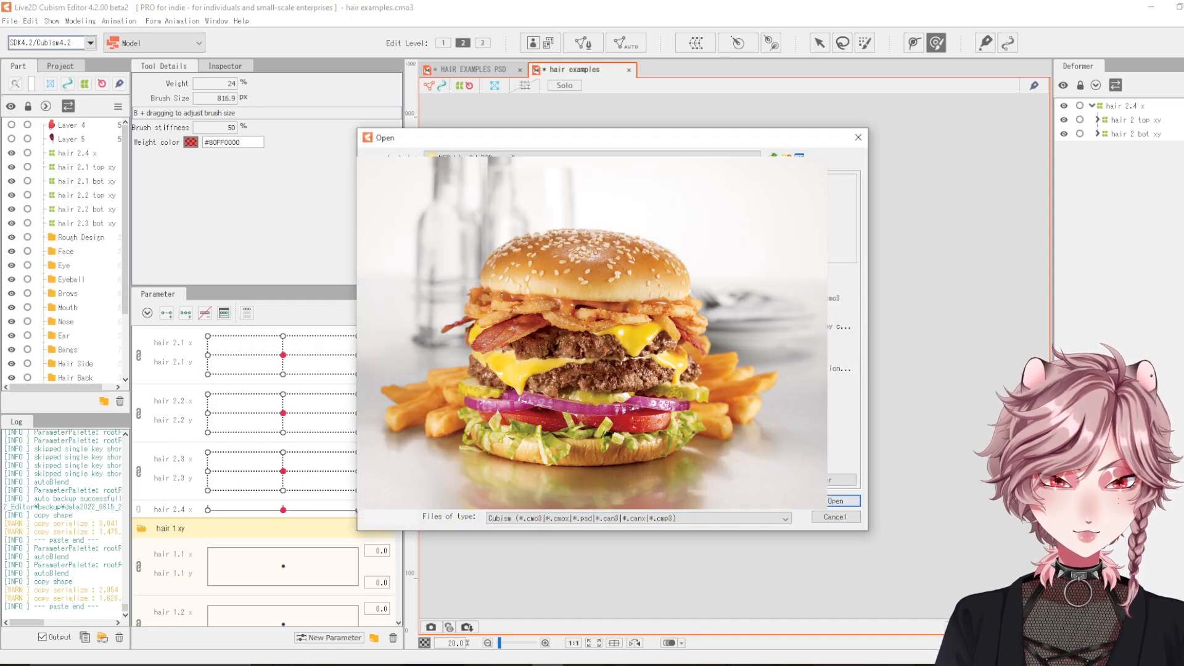
double_click(493, 246)
key(ctrl+v)
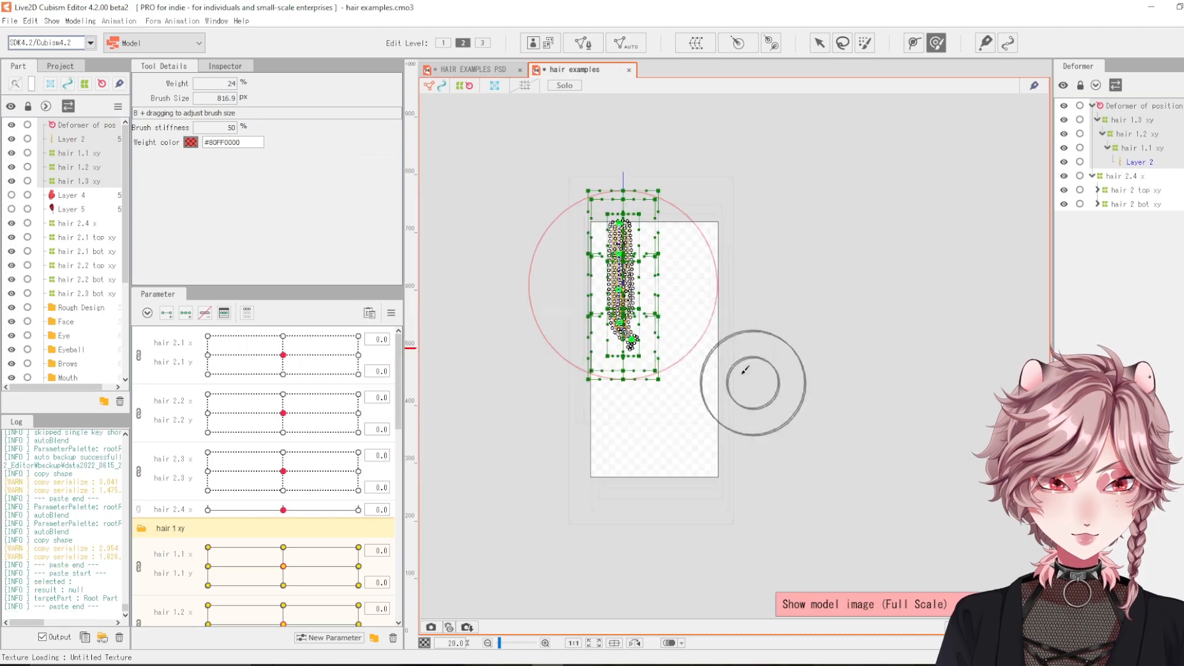
- Enlarge the imported strand with its deformers and center it on the canvas
click(817, 45)
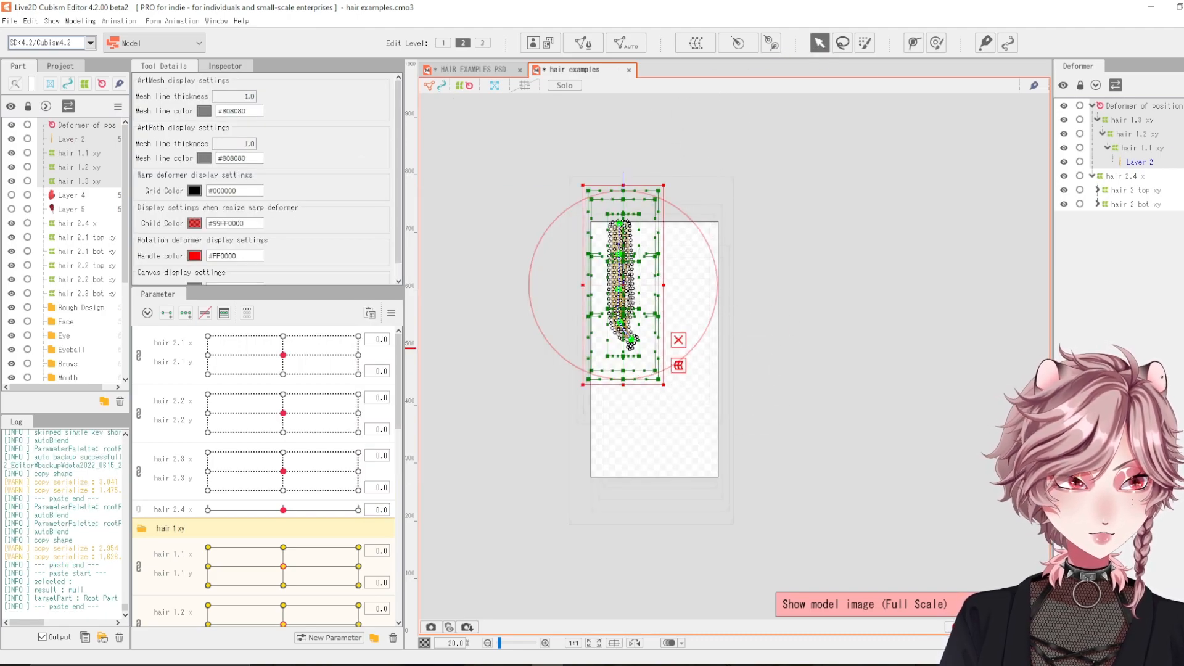
drag(697, 338, 721, 376)
drag(626, 291, 658, 357)
click(878, 349)
scroll(623, 306, up, 3)
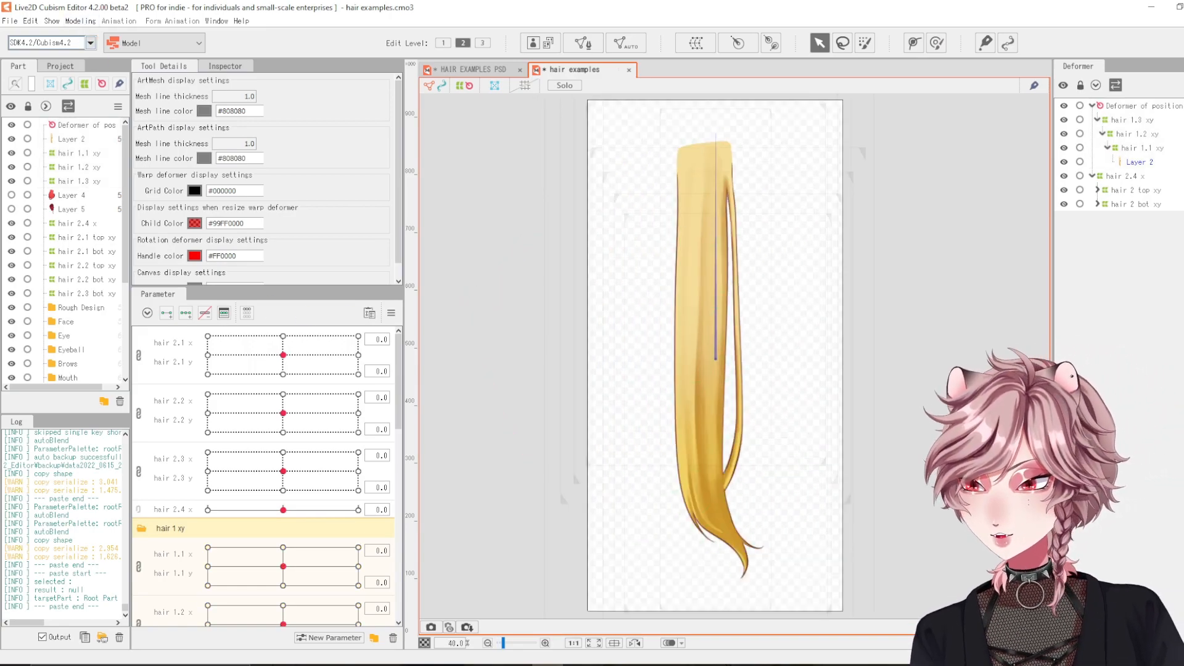
- Open the Physics/Scene Blending Settings and try out the imported strand's movement in the preview
click(81, 21)
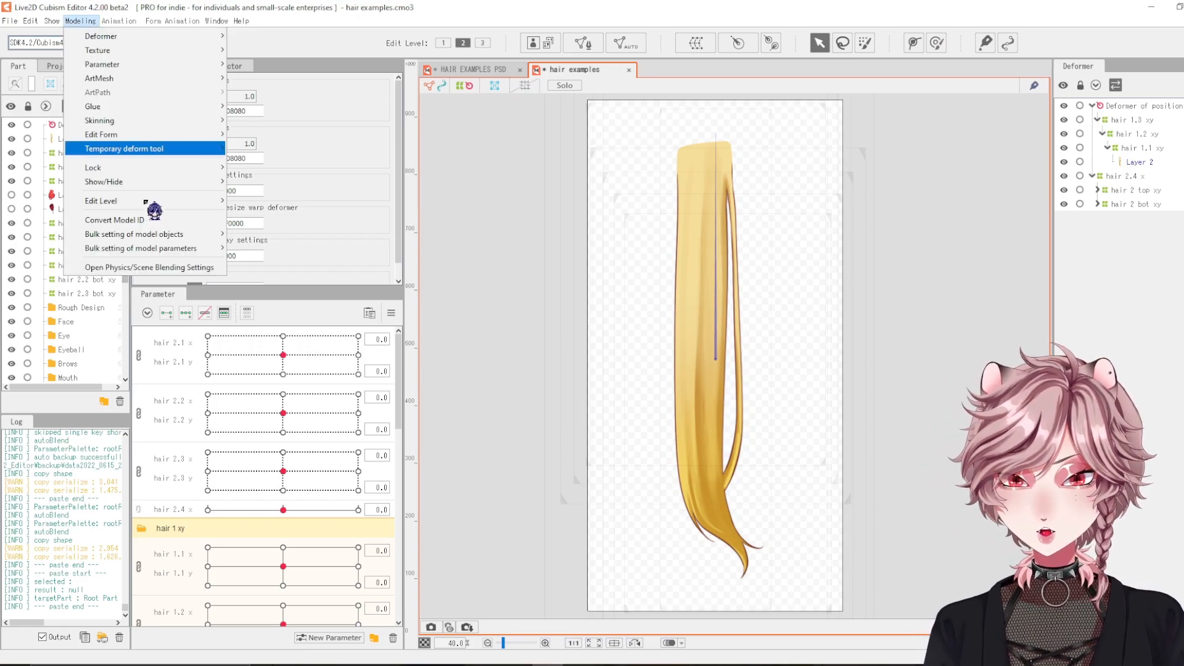
click(247, 266)
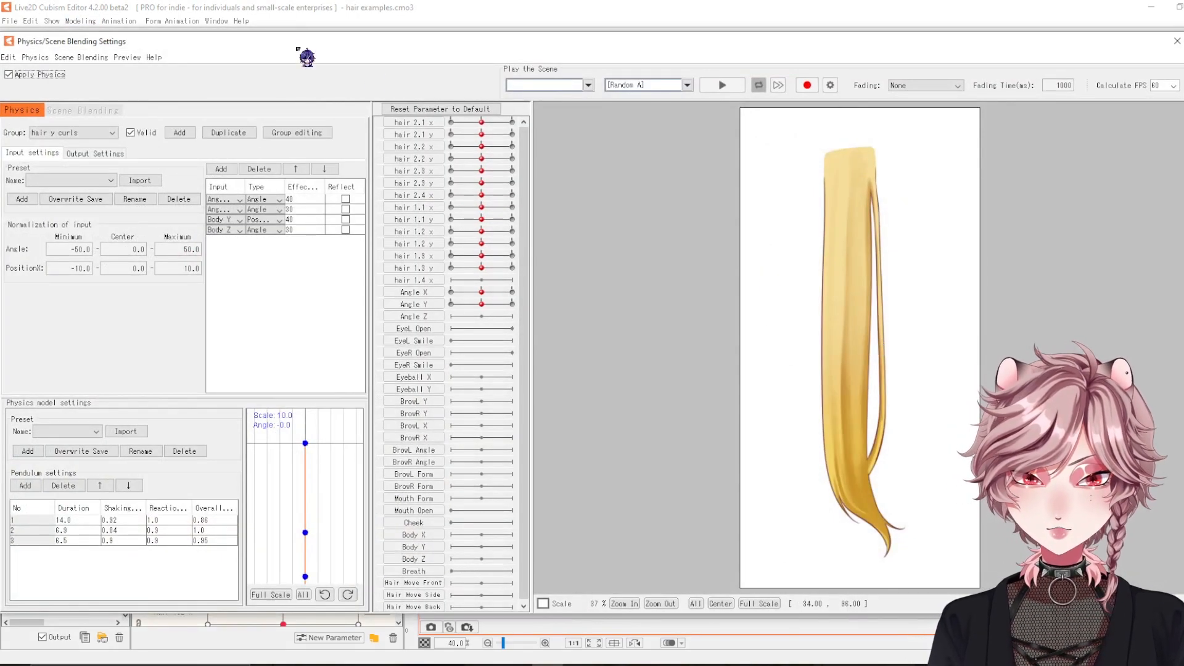
drag(297, 48, 313, 51)
drag(873, 287, 950, 592)
drag(943, 50, 848, 50)
drag(824, 186, 729, 135)
drag(550, 34, 610, 55)
- Select the hair x1 physics group and widen its Input column to show the full parameter names
click(90, 139)
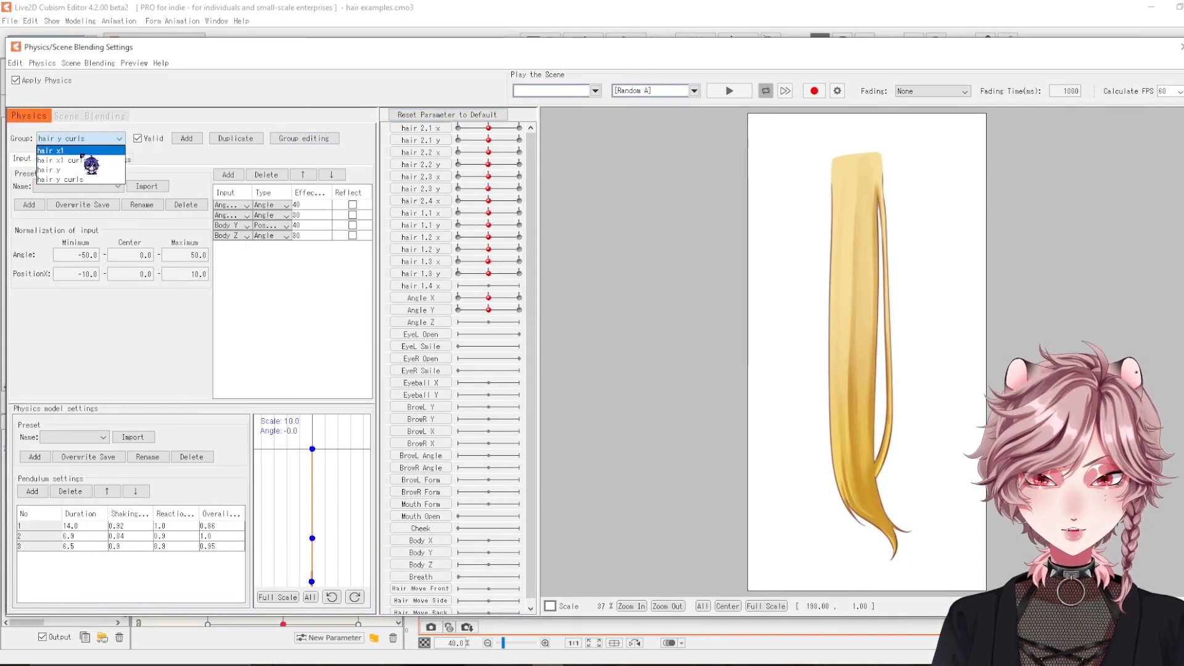
click(83, 153)
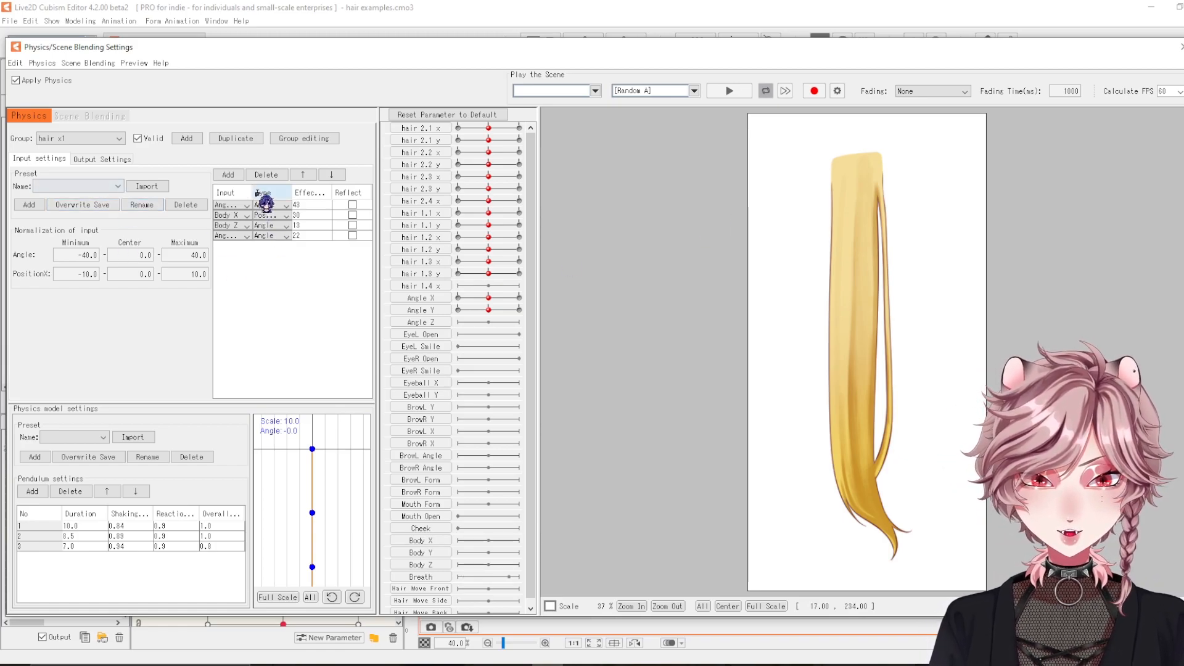
mouse_move(253, 192)
mouse_down()
mouse_move(276, 193)
mouse_move(265, 194)
mouse_up()
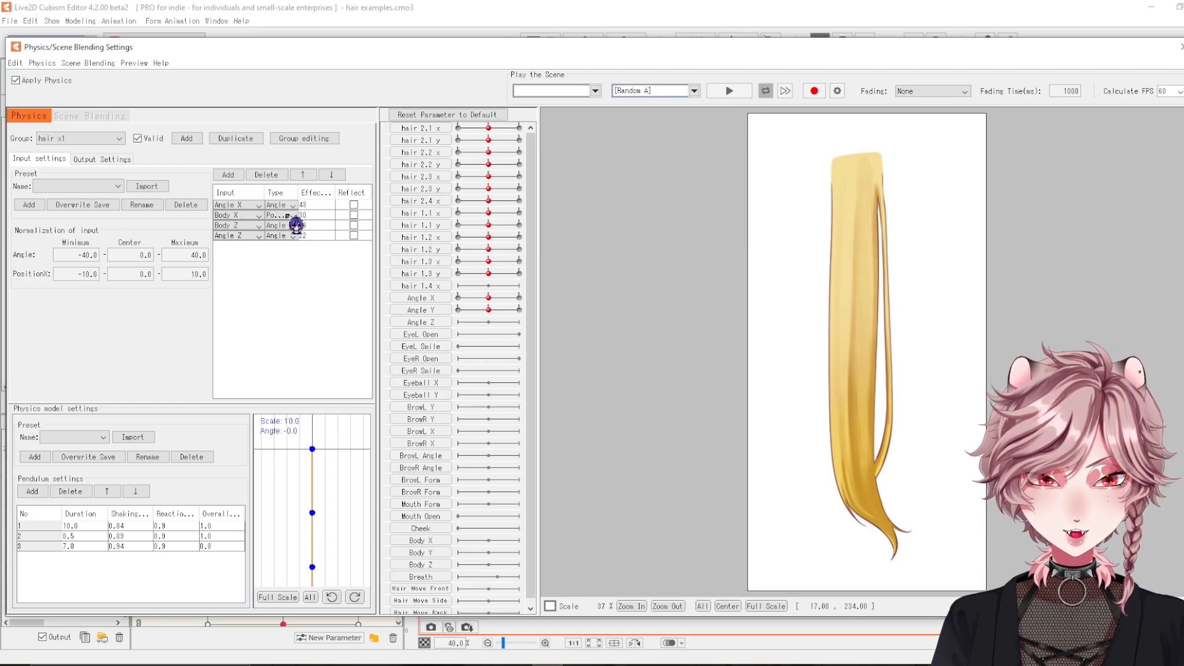
- Swing the preview from side to side to examine the strand's horizontal physics response in hair x1
drag(820, 296, 118, 244)
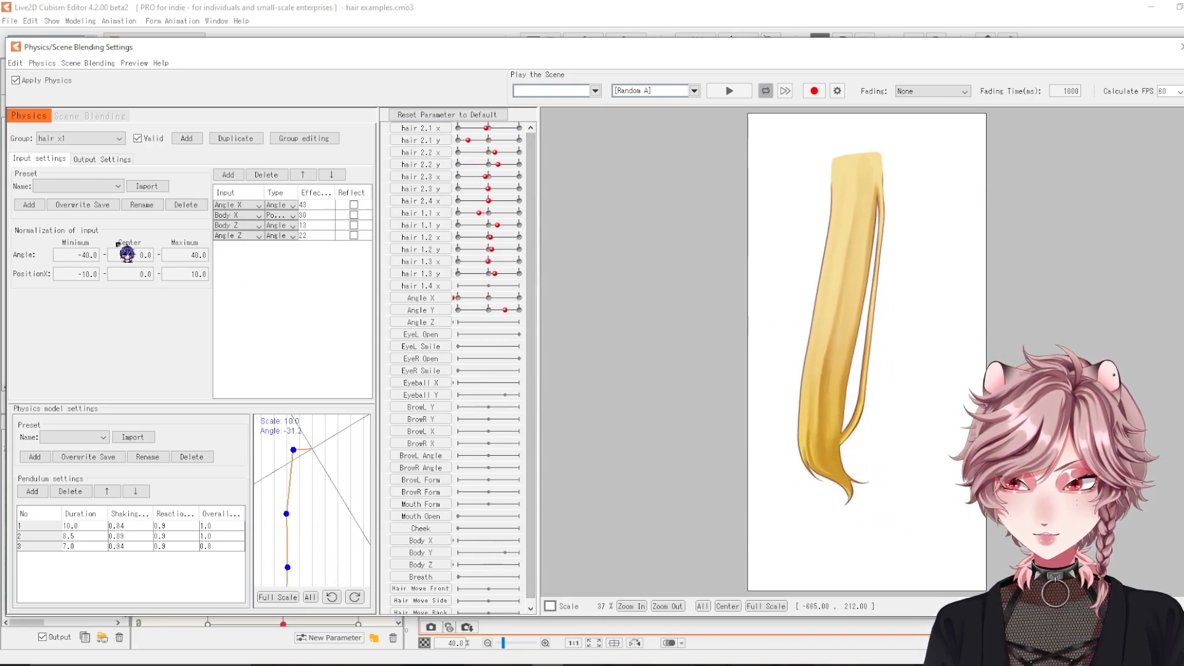
drag(246, 315, 221, 324)
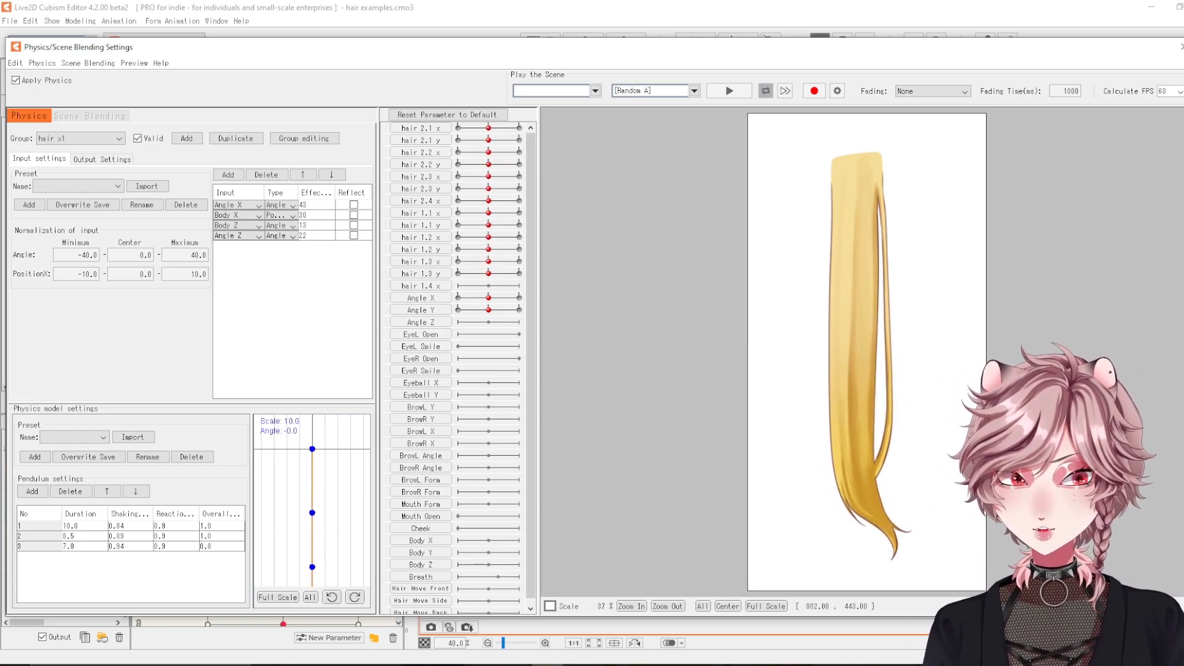
drag(1172, 434, 606, 429)
drag(1098, 457, 1072, 444)
drag(614, 332, 912, 427)
drag(1165, 432, 1049, 437)
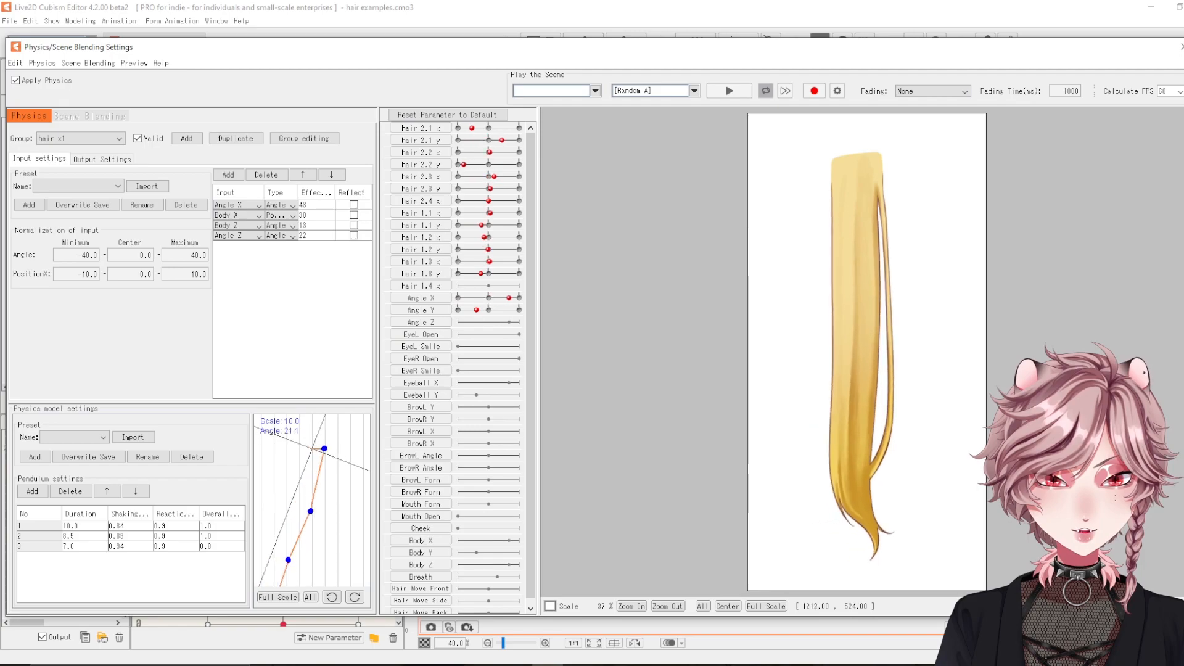
drag(692, 340, 318, 212)
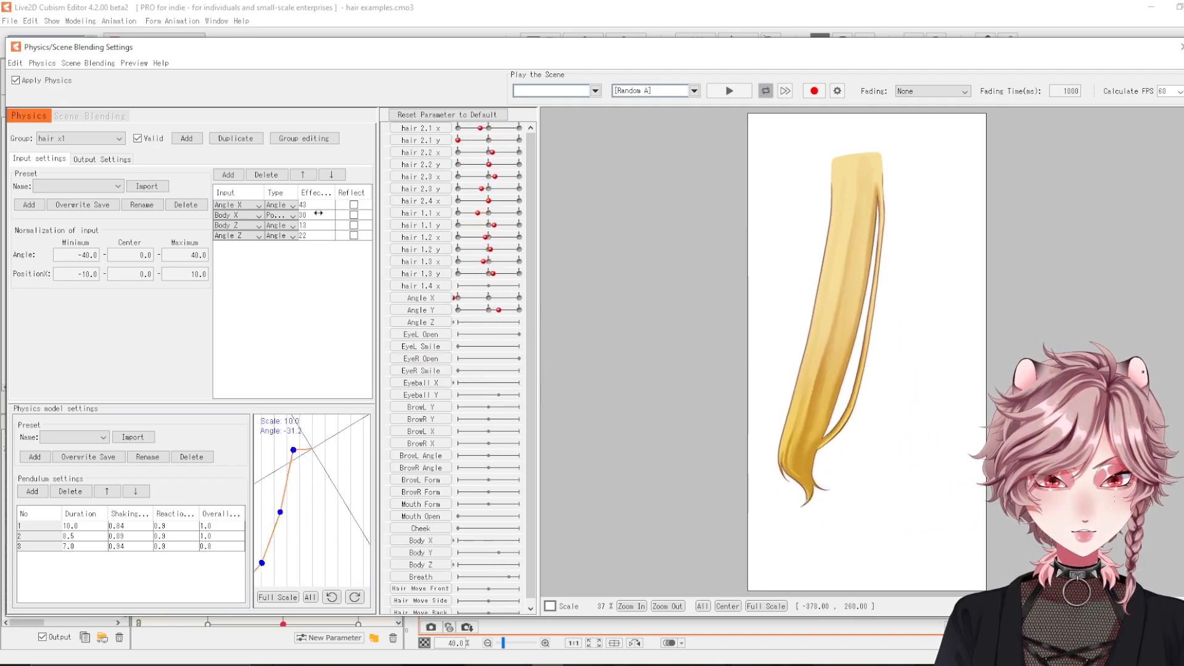
- Move the preview's look direction up and down to examine how the strand's y parameters respond
drag(853, 312, 904, 171)
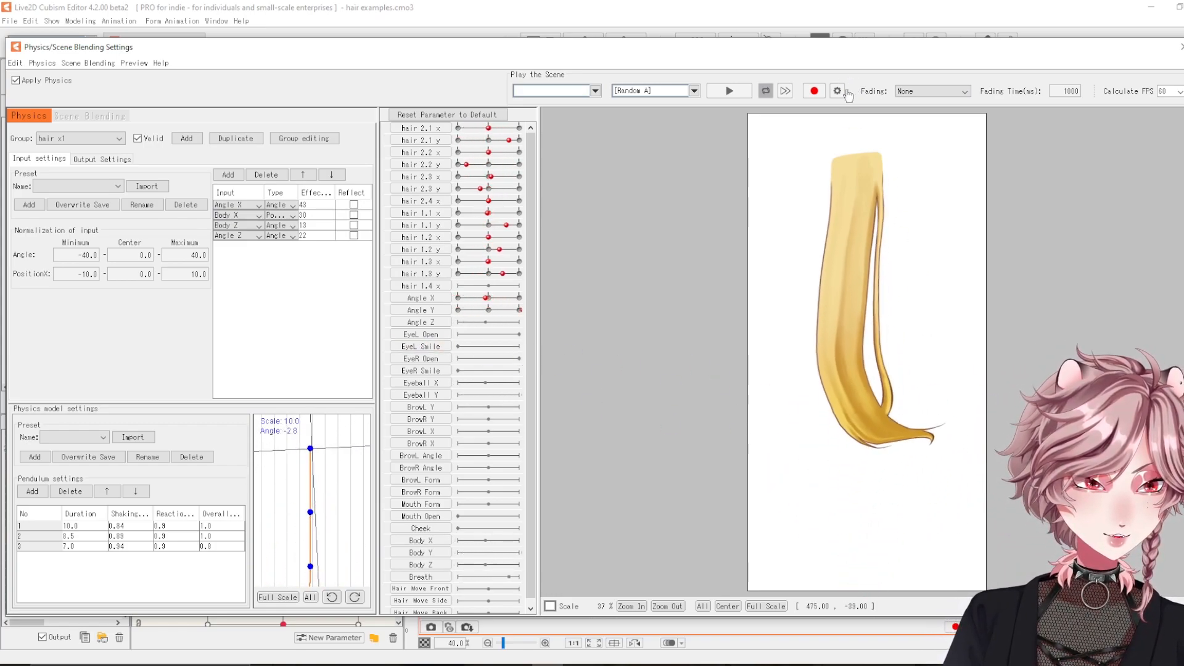
drag(824, 554, 806, 73)
drag(798, 429, 798, 456)
drag(859, 580, 865, 174)
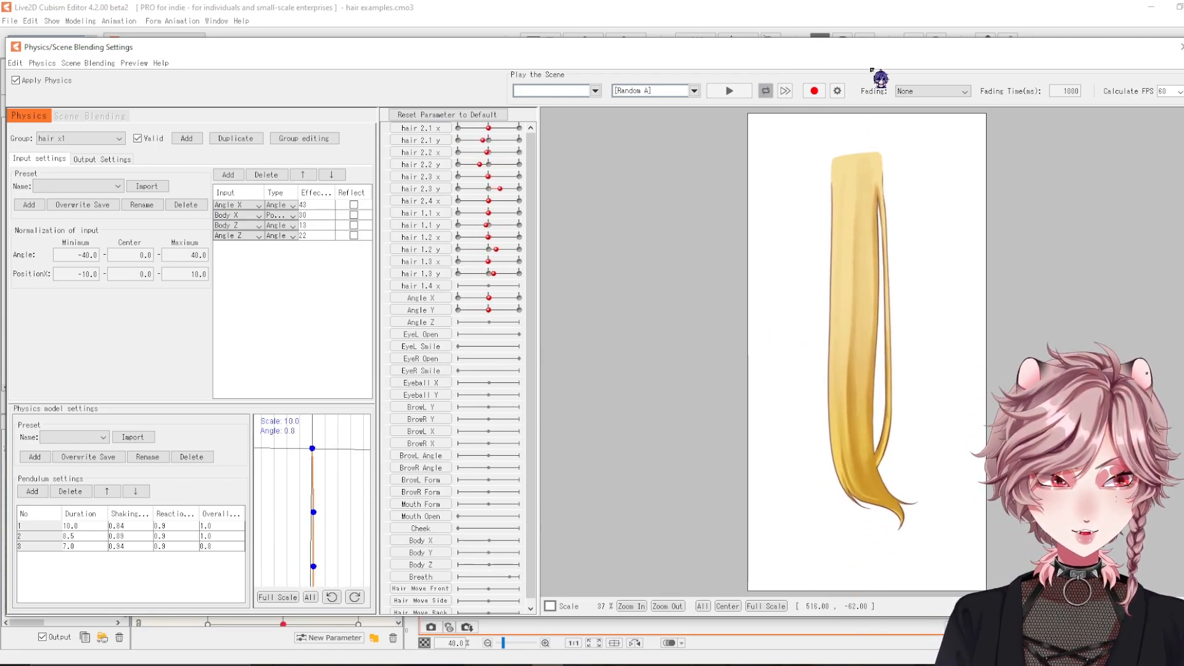
drag(922, 420, 924, 323)
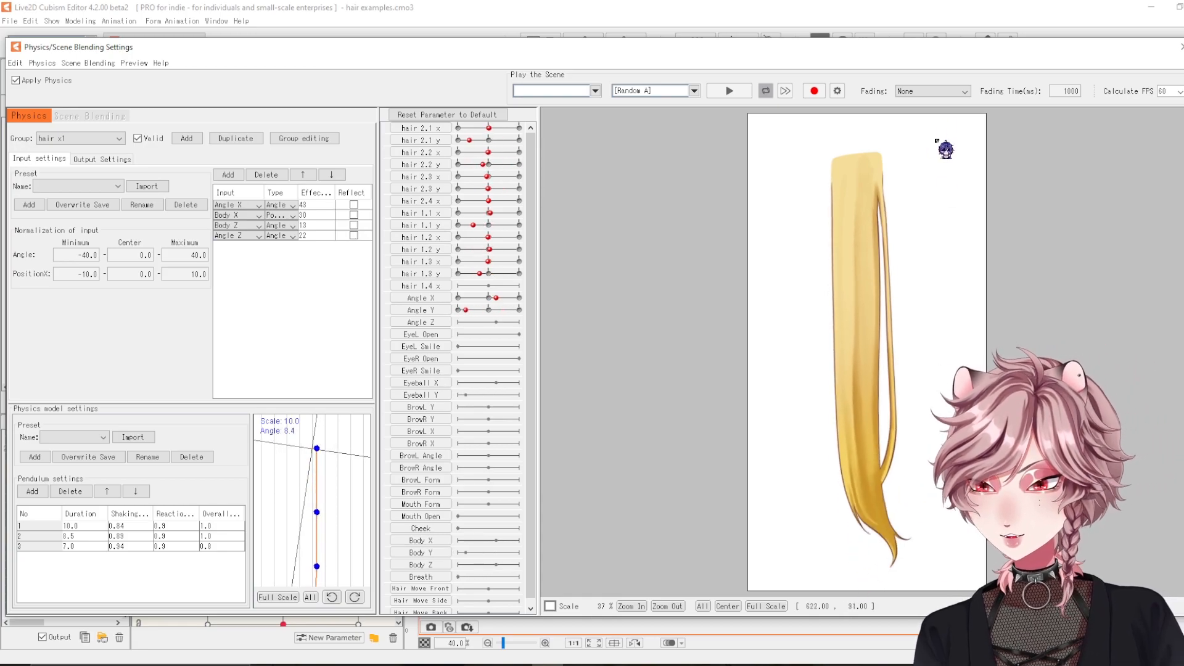
drag(918, 654, 912, 3)
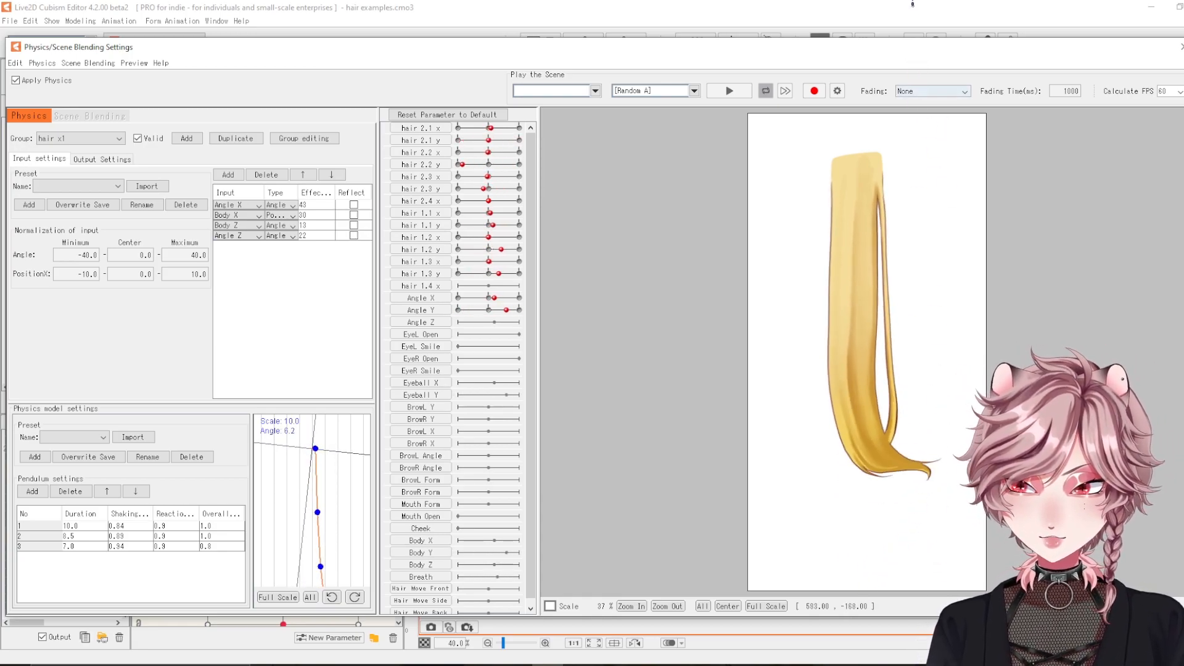
drag(917, 659, 898, 82)
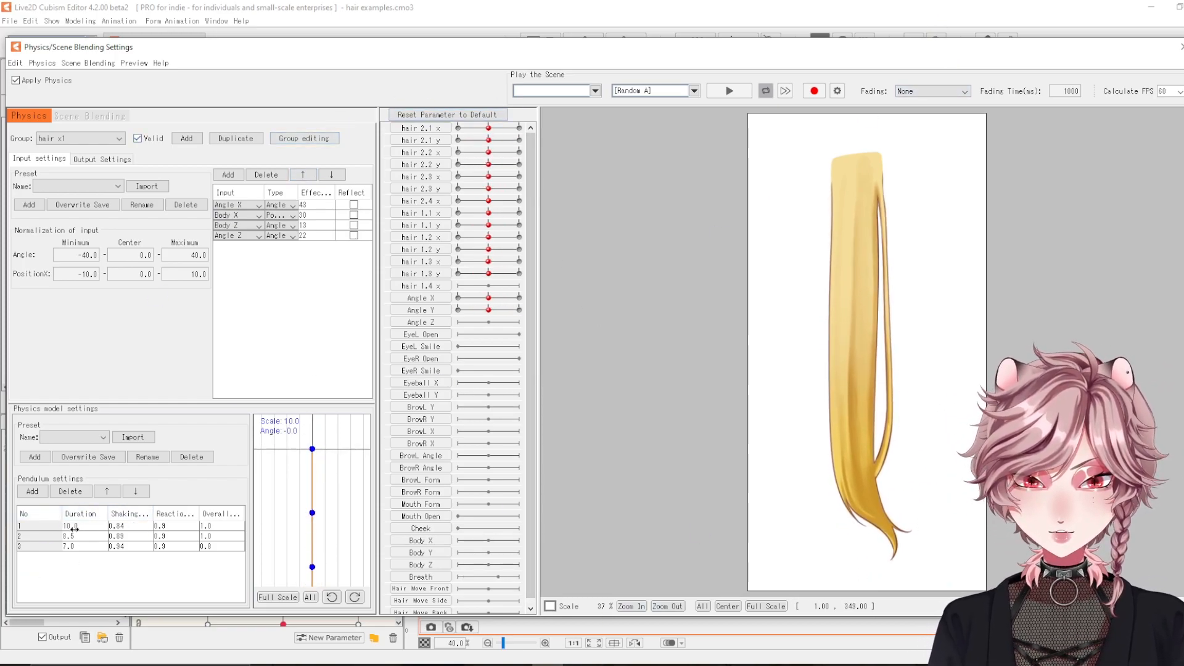
- Compare the hair x1 pendulum's motion with the strand's tip while swinging the preview sideways again
drag(722, 317, 282, 527)
drag(1114, 472, 756, 441)
drag(679, 419, 693, 475)
drag(1152, 478, 547, 473)
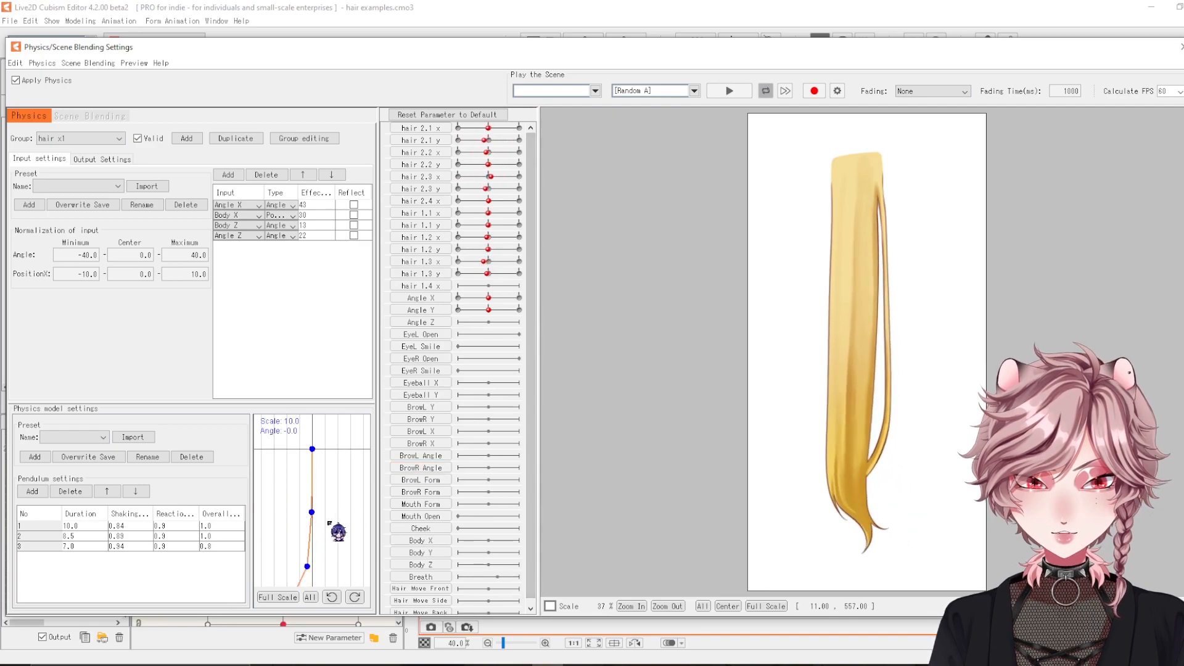
drag(880, 367, 1182, 443)
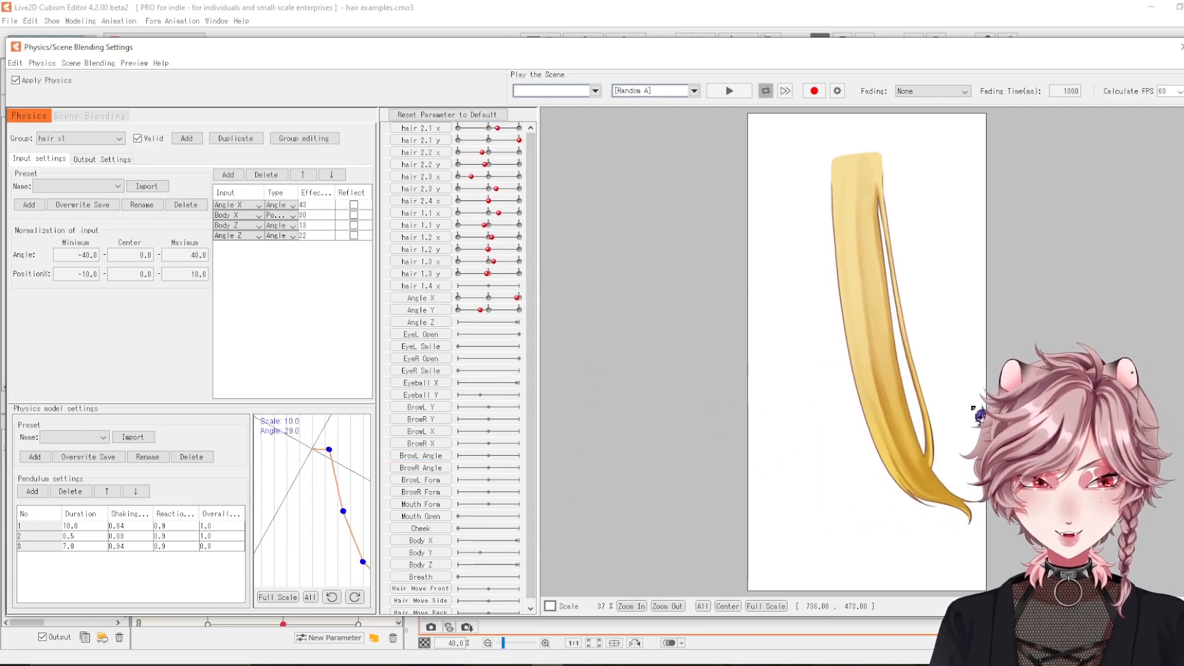
scroll(854, 494, up, 2)
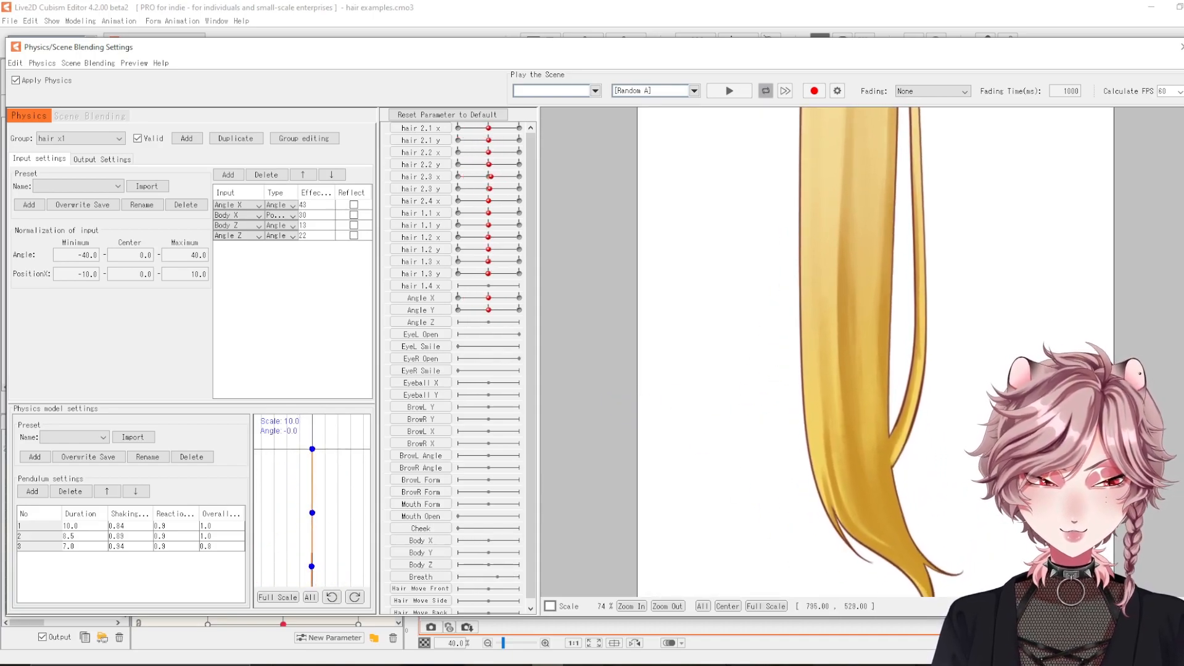
scroll(923, 506, down, 2)
drag(925, 535, 473, 509)
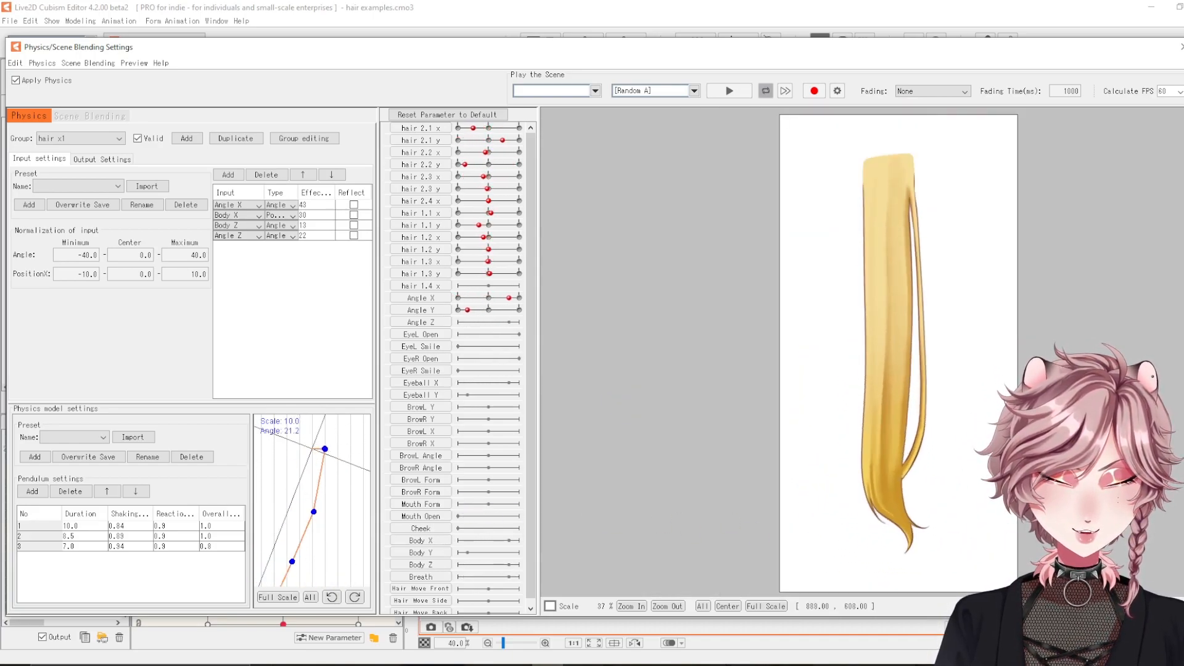
- Show the whole hair x1 pendulum chain and examine its follow-through against the strand in the preview
scroll(313, 526, down, 2)
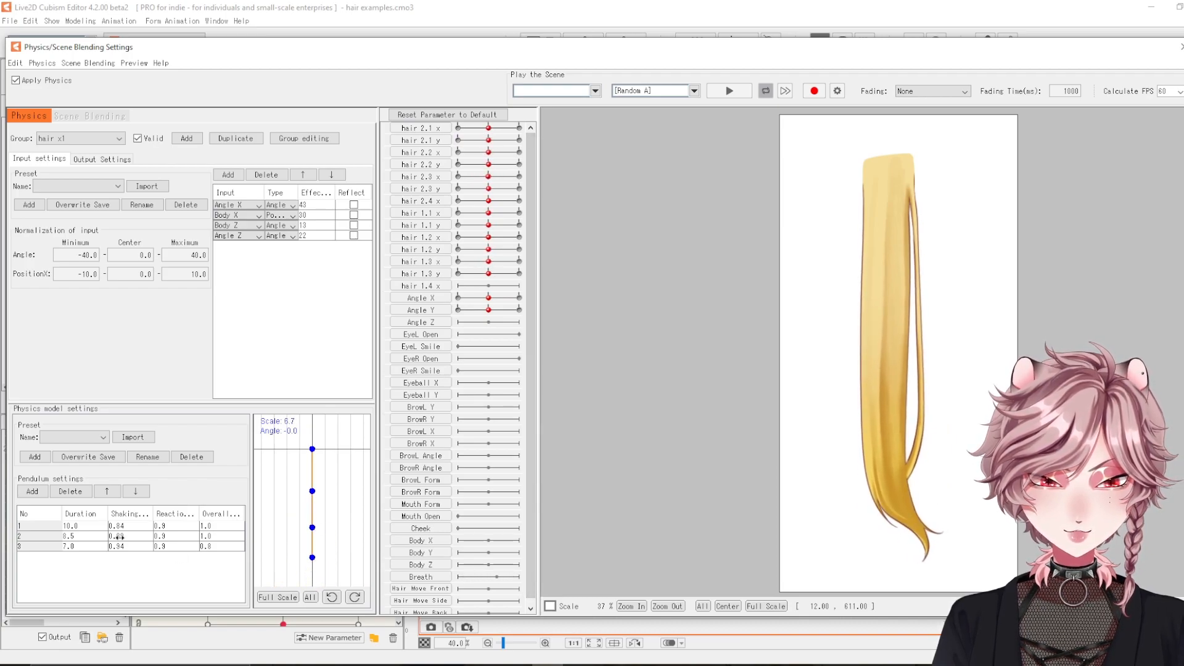
drag(740, 522, 724, 488)
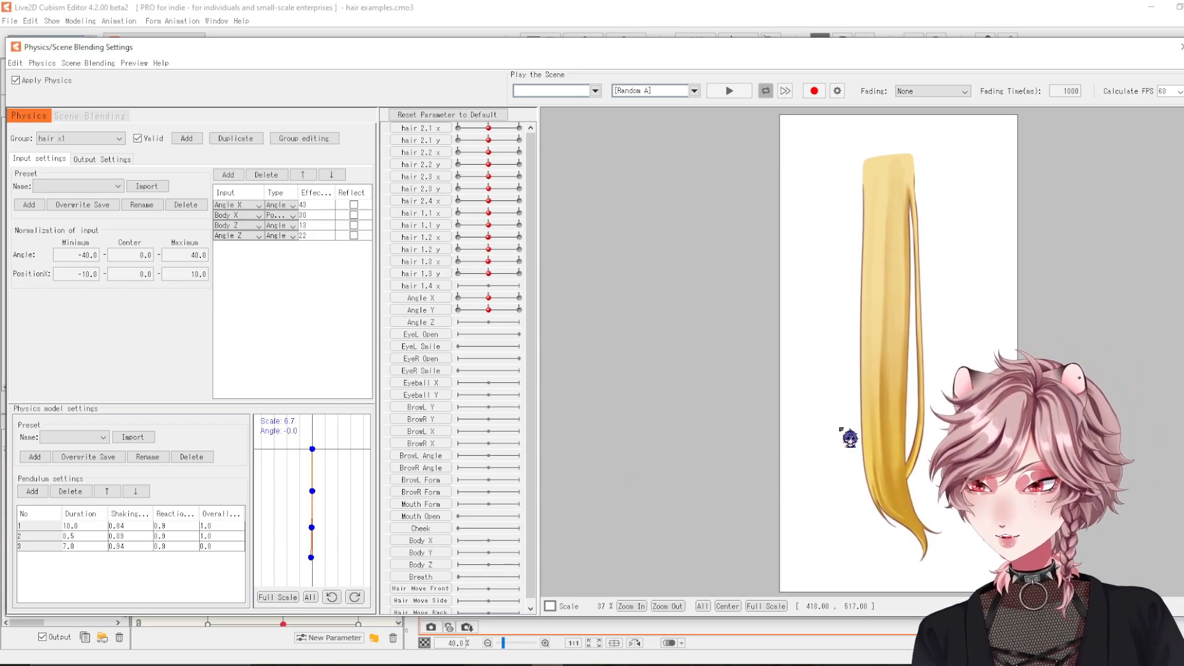
drag(979, 524, 925, 558)
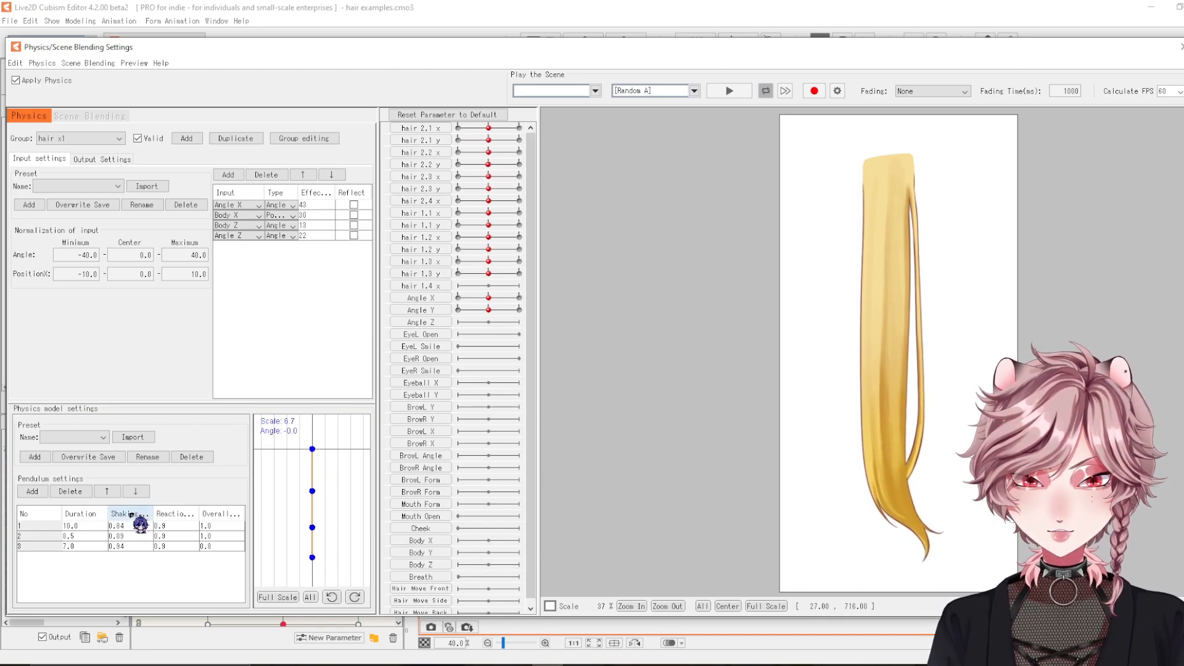
drag(538, 358, 909, 206)
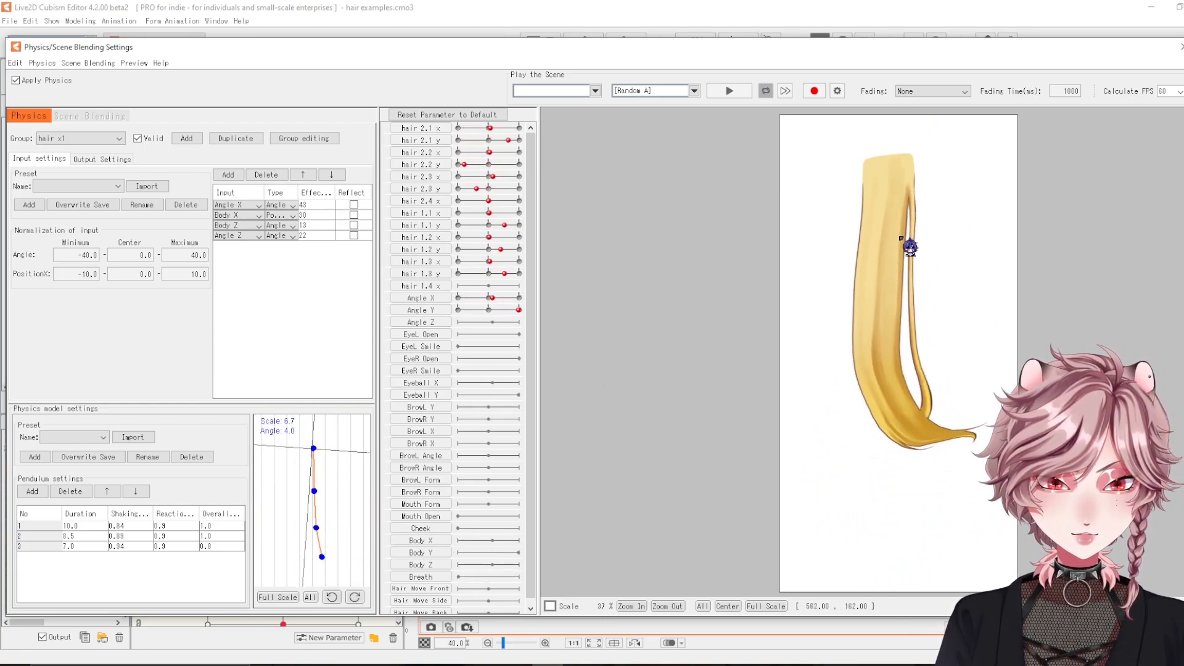
- Open hair x1's output settings and adjust the column widths to show each output's effectiveness, scale and output maximum
drag(889, 558, 787, 468)
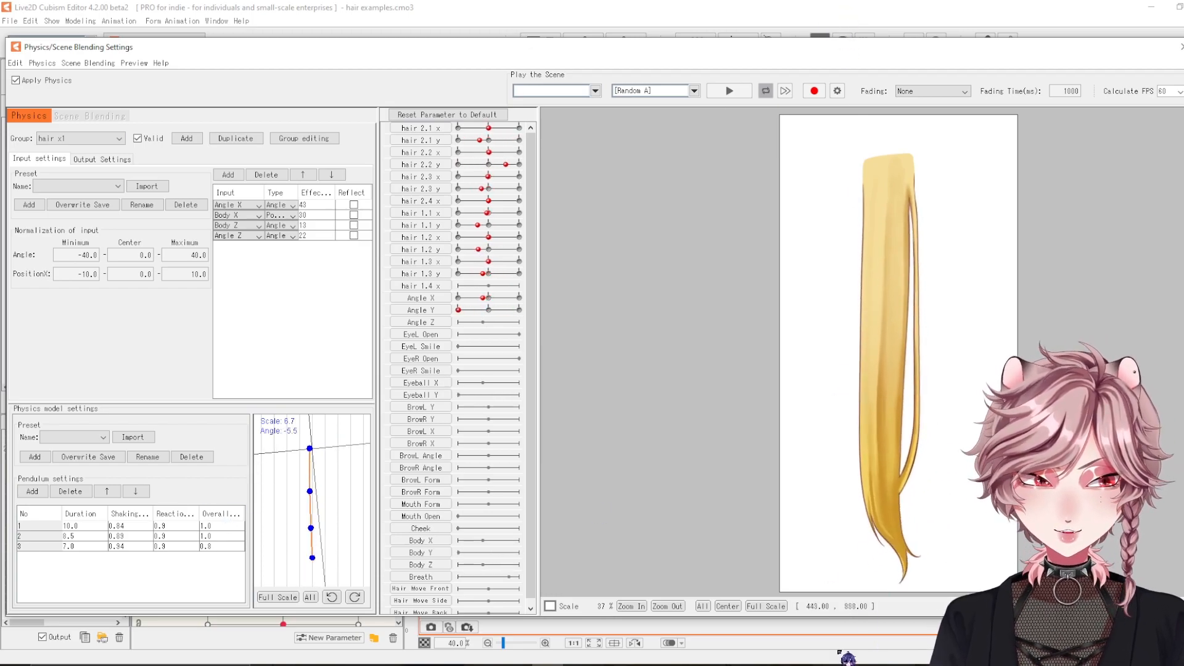
click(118, 140)
drag(831, 362, 907, 474)
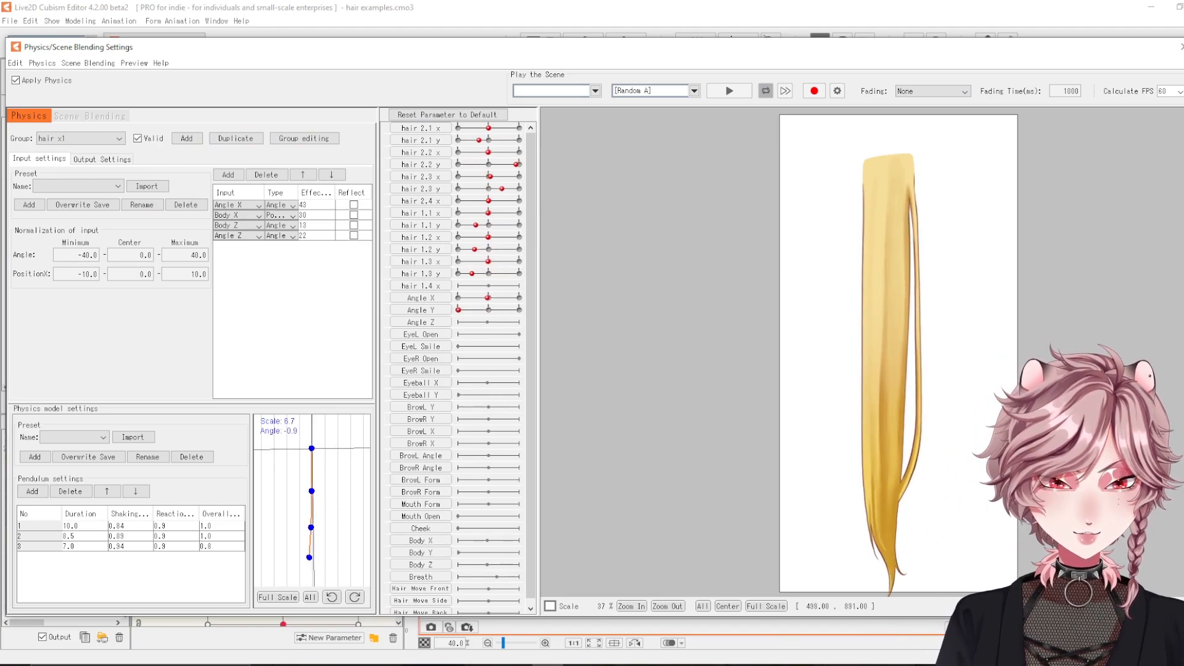
click(103, 159)
drag(87, 236, 227, 237)
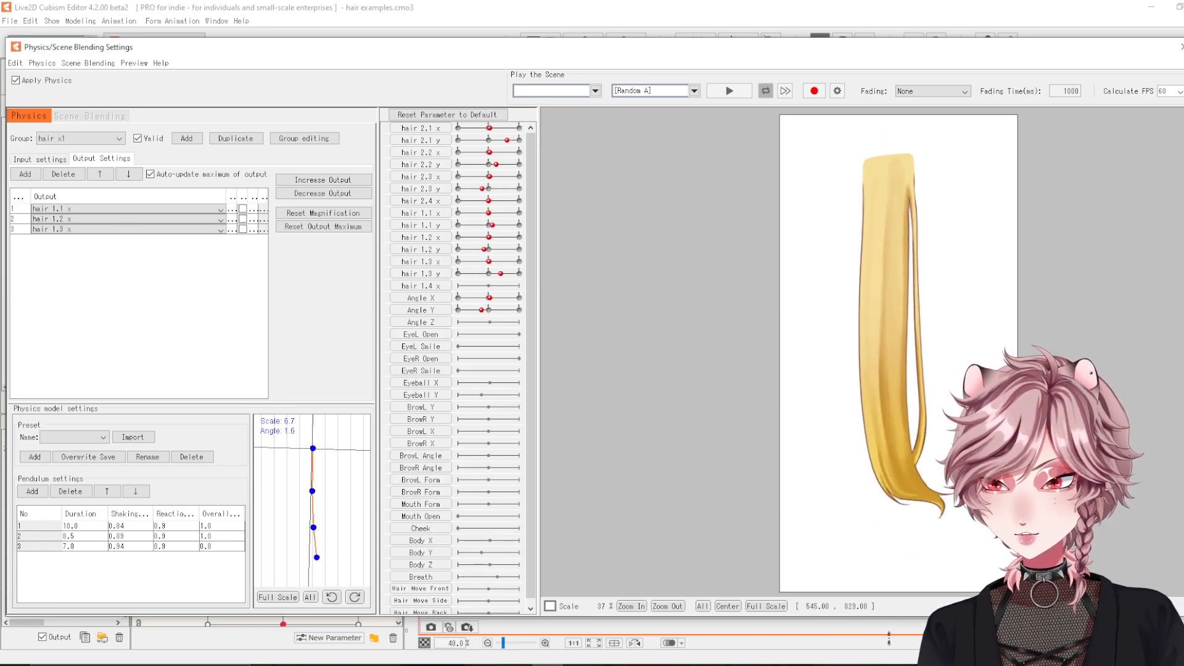
drag(952, 506, 877, 609)
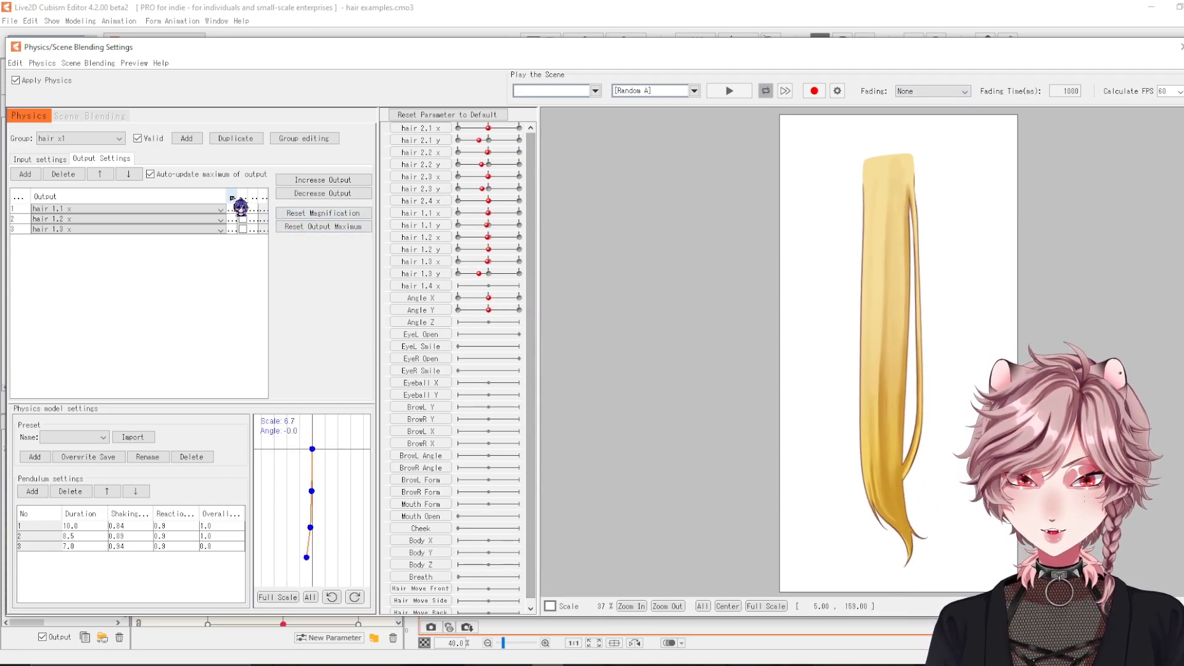
drag(226, 196, 84, 199)
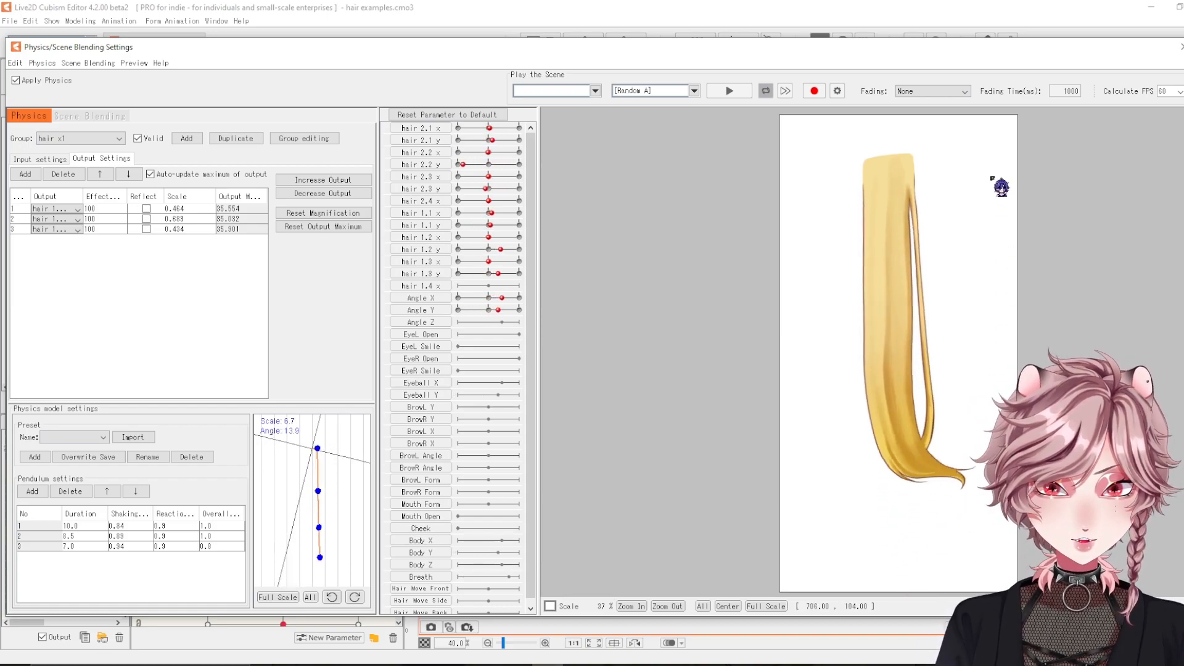
- Swing the preview in all directions to examine the strand's motion against hair x1's output scale and output maximum values
drag(969, 557, 917, 279)
drag(460, 517, 1175, 426)
drag(505, 390, 1017, 474)
drag(458, 413, 1023, 503)
drag(985, 429, 916, 320)
drag(387, 242, 1164, 360)
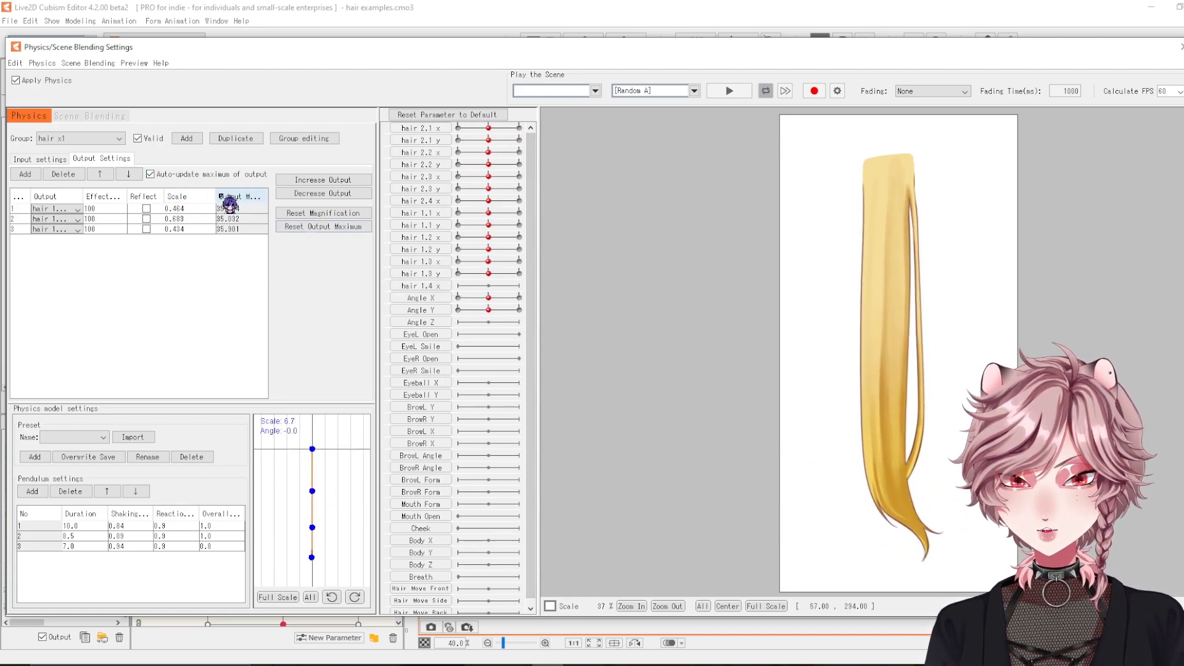
mouse_move(215, 193)
mouse_down()
mouse_move(161, 193)
mouse_move(223, 193)
mouse_move(199, 195)
mouse_up()
drag(770, 320, 1092, 366)
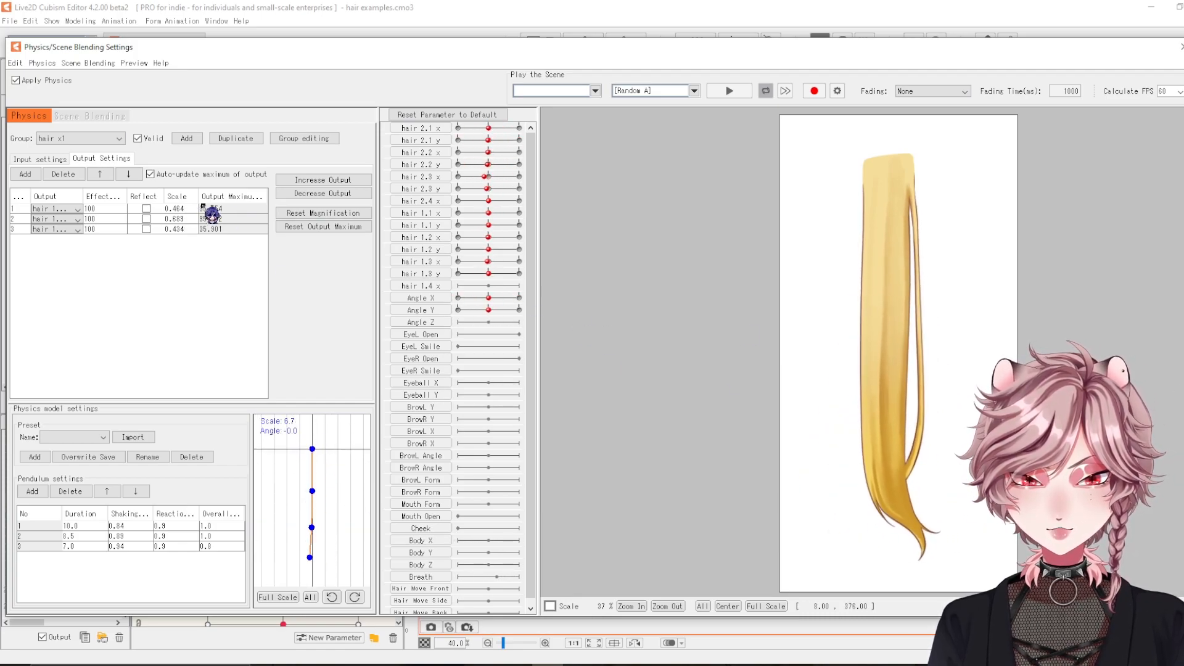
drag(923, 269, 1079, 426)
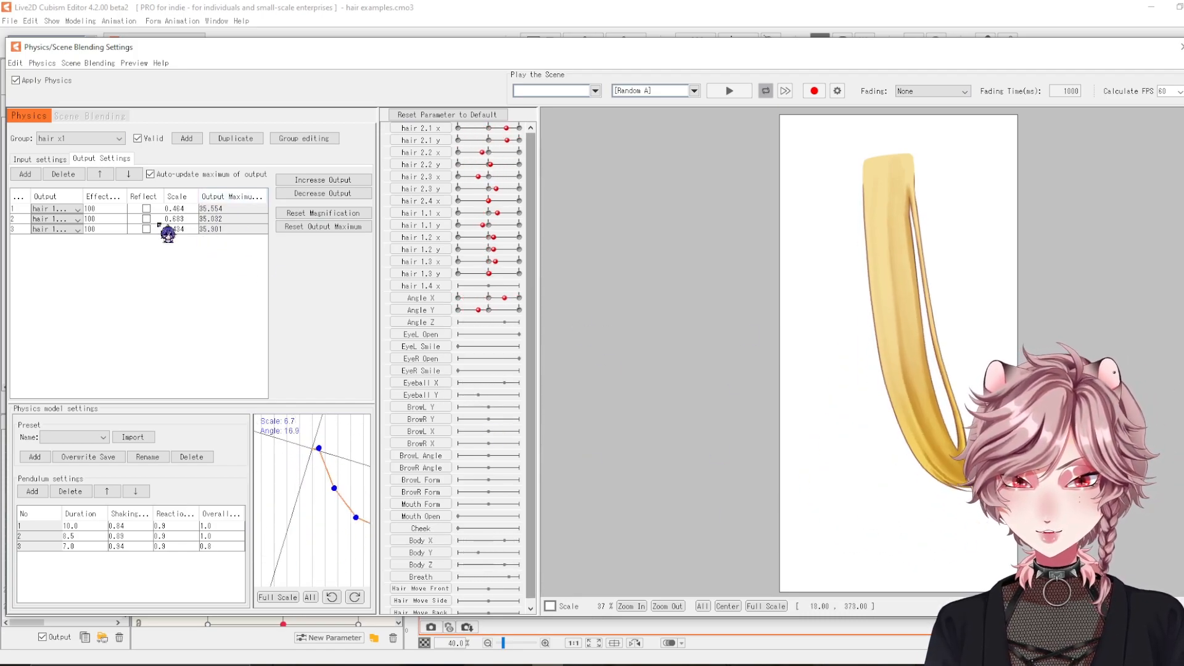
- Try scales of 0.67, 1.093 and 1.31 on the hair 1.1 x output, testing the strand's sideways swing in the preview
mouse_move(177, 208)
mouse_down()
mouse_move(212, 208)
mouse_move(182, 209)
mouse_up()
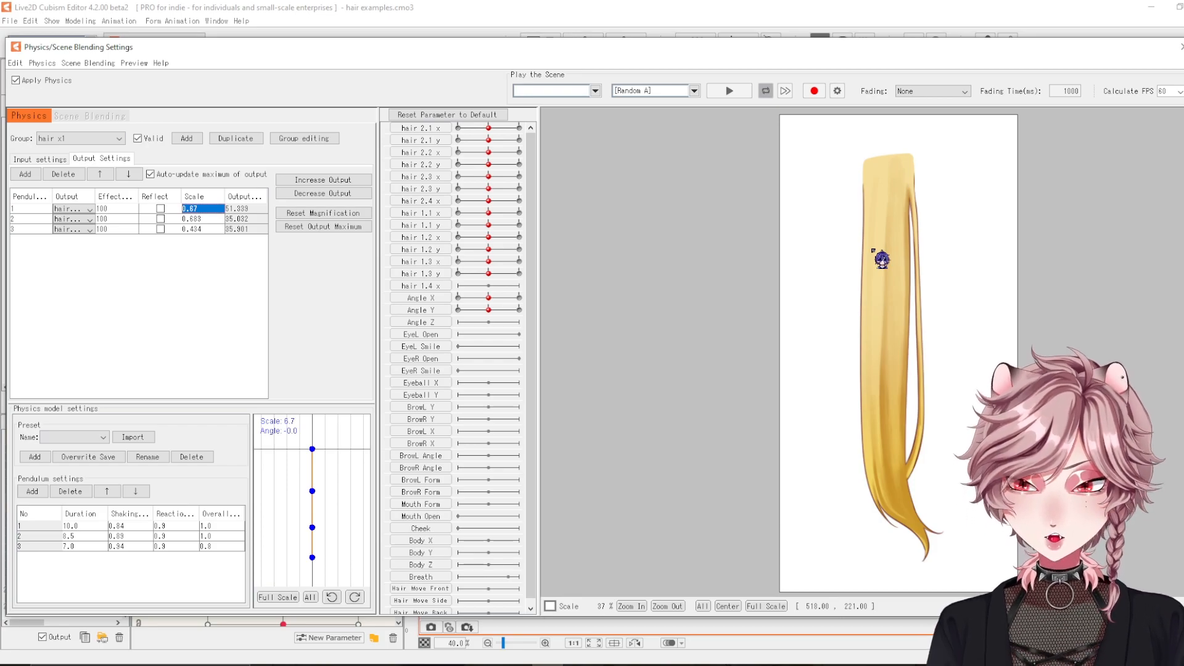
drag(737, 300, 937, 272)
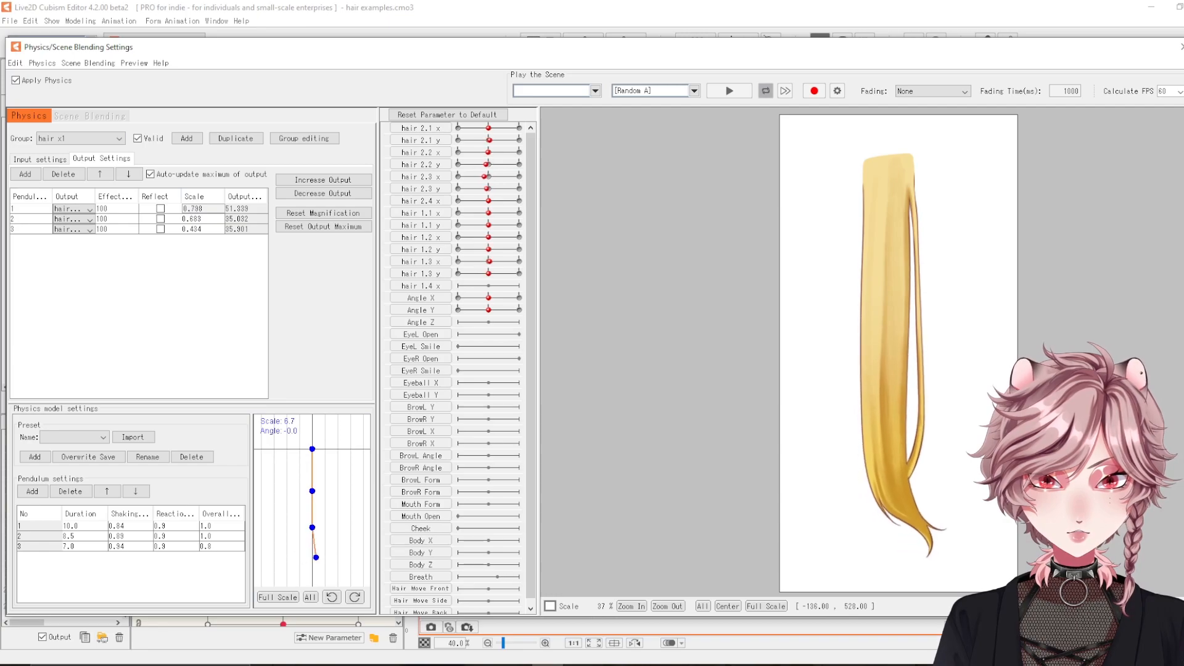
click(248, 218)
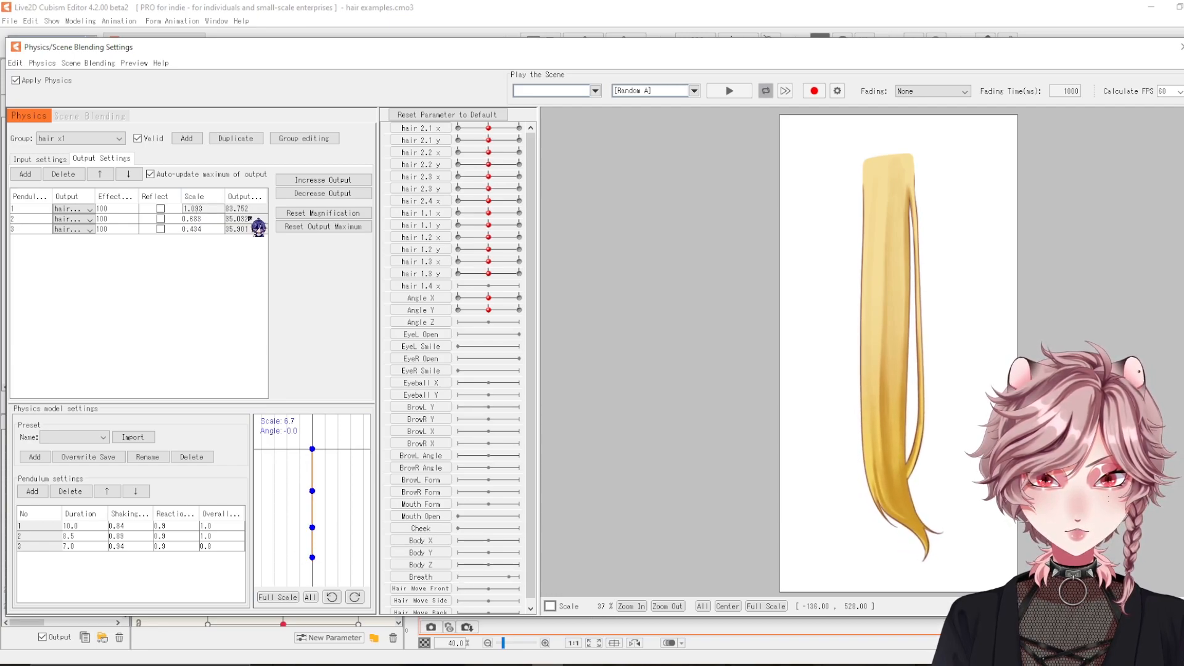
drag(204, 208, 327, 445)
drag(197, 205, 211, 206)
drag(759, 313, 1073, 386)
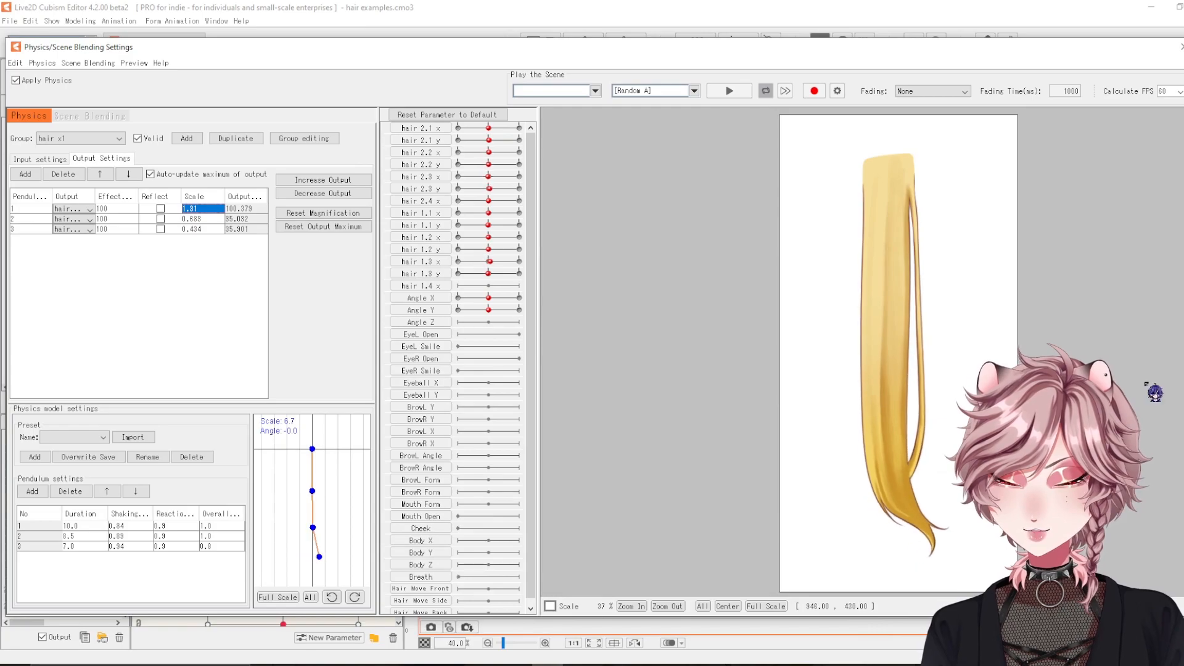
drag(801, 368, 536, 364)
drag(937, 308, 1042, 382)
- Set the hair 1.1 x output scale to 0.958 and test the strand's swing in the preview
mouse_move(207, 209)
mouse_down()
mouse_move(197, 209)
mouse_move(207, 211)
mouse_up()
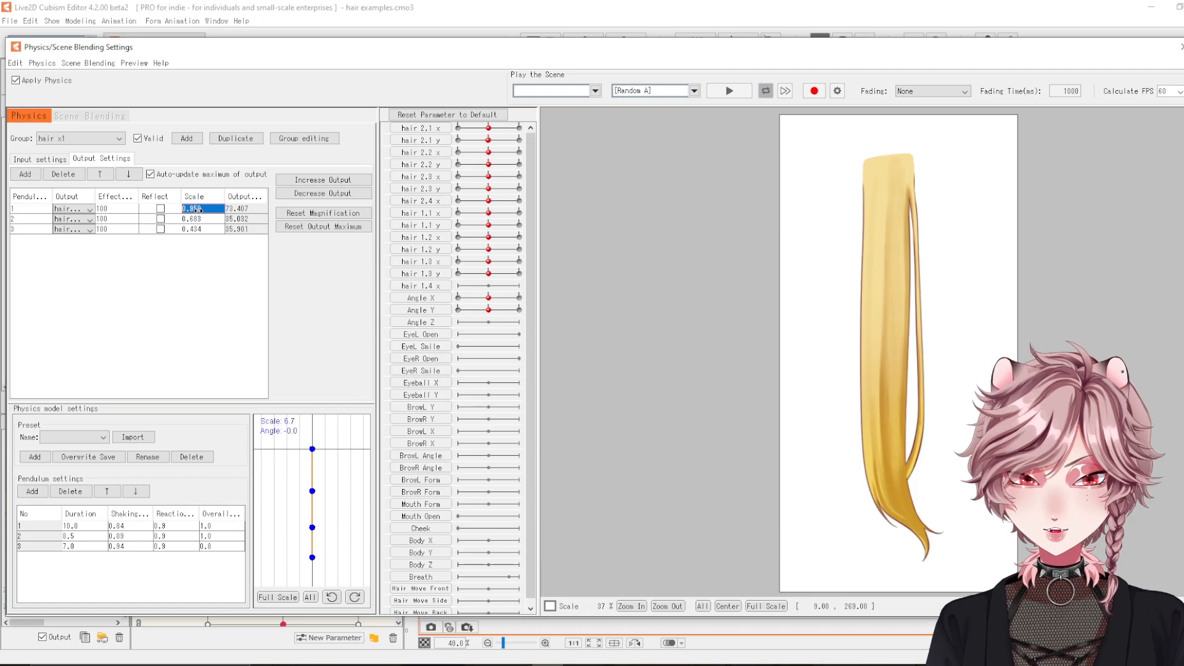
drag(597, 327, 701, 328)
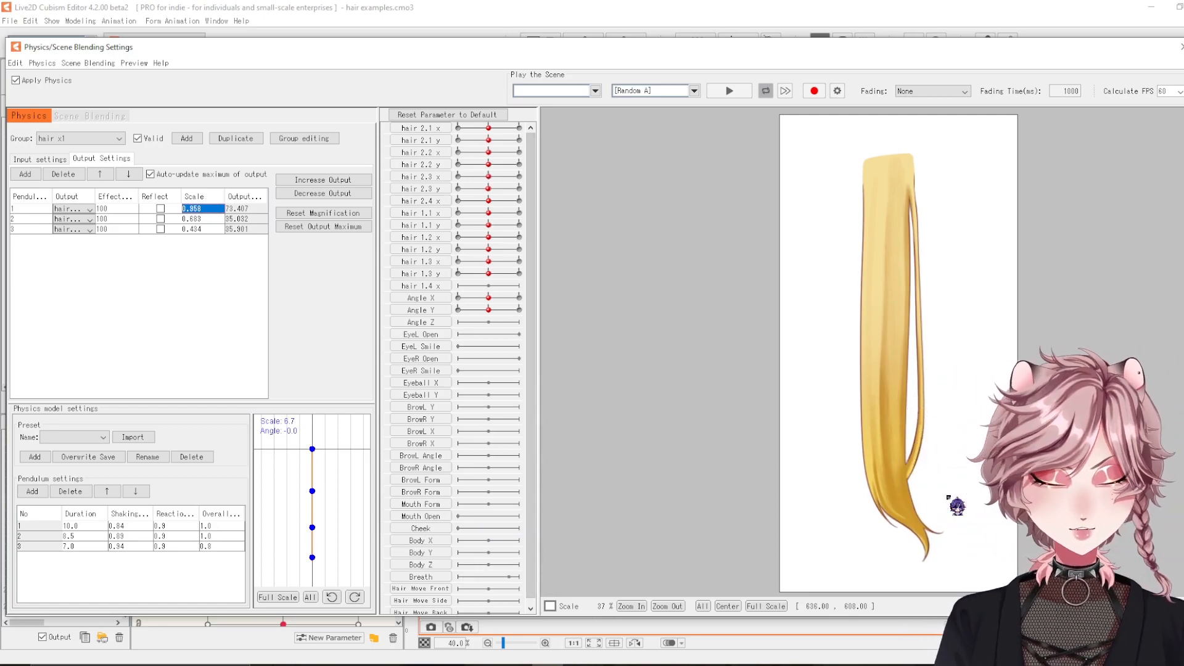
drag(608, 425, 333, 302)
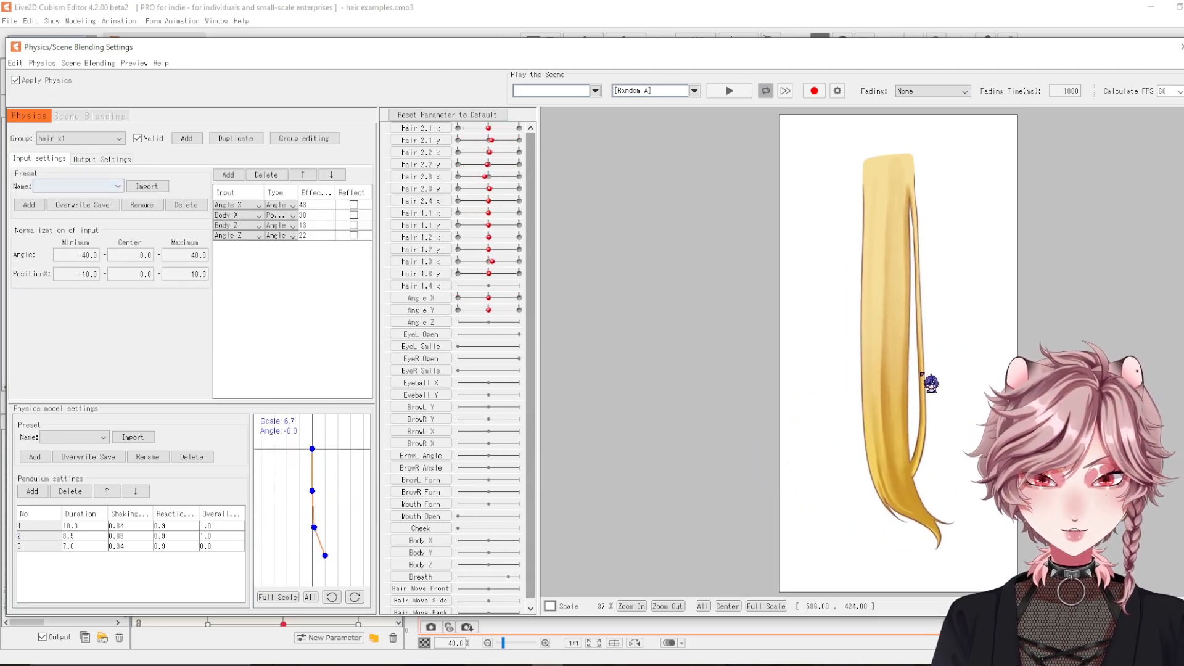
- Compare hair x1's output settings with its input types and effectiveness values while swinging the strand in the preview
click(102, 160)
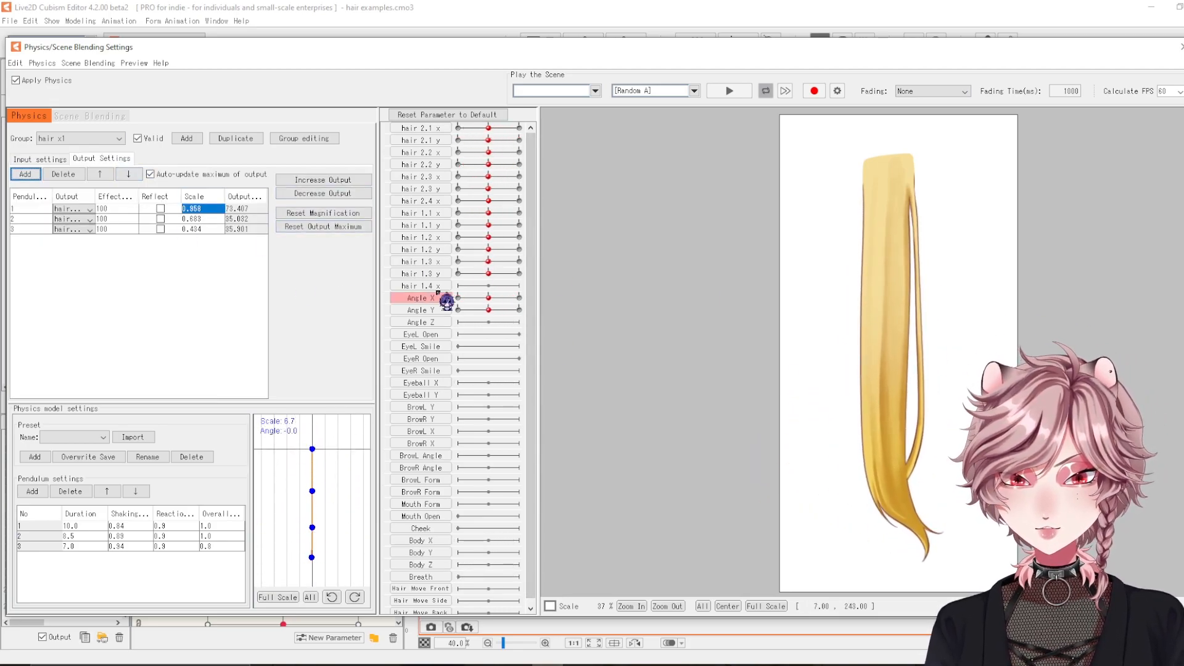
click(39, 159)
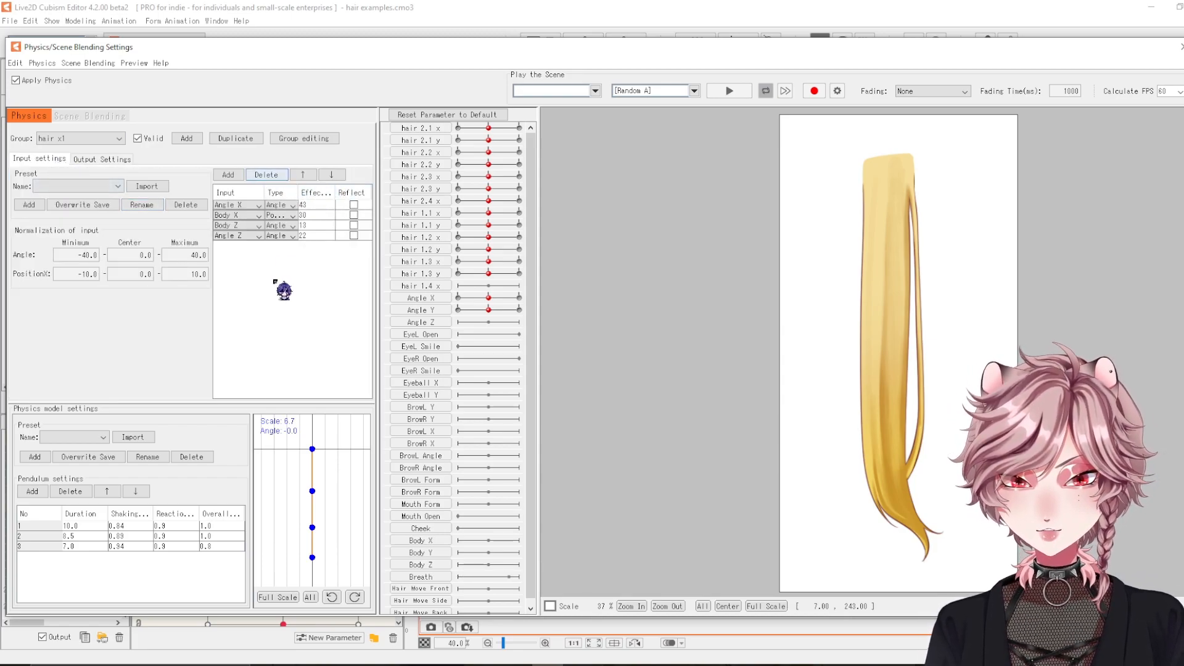
click(103, 159)
drag(748, 401, 978, 435)
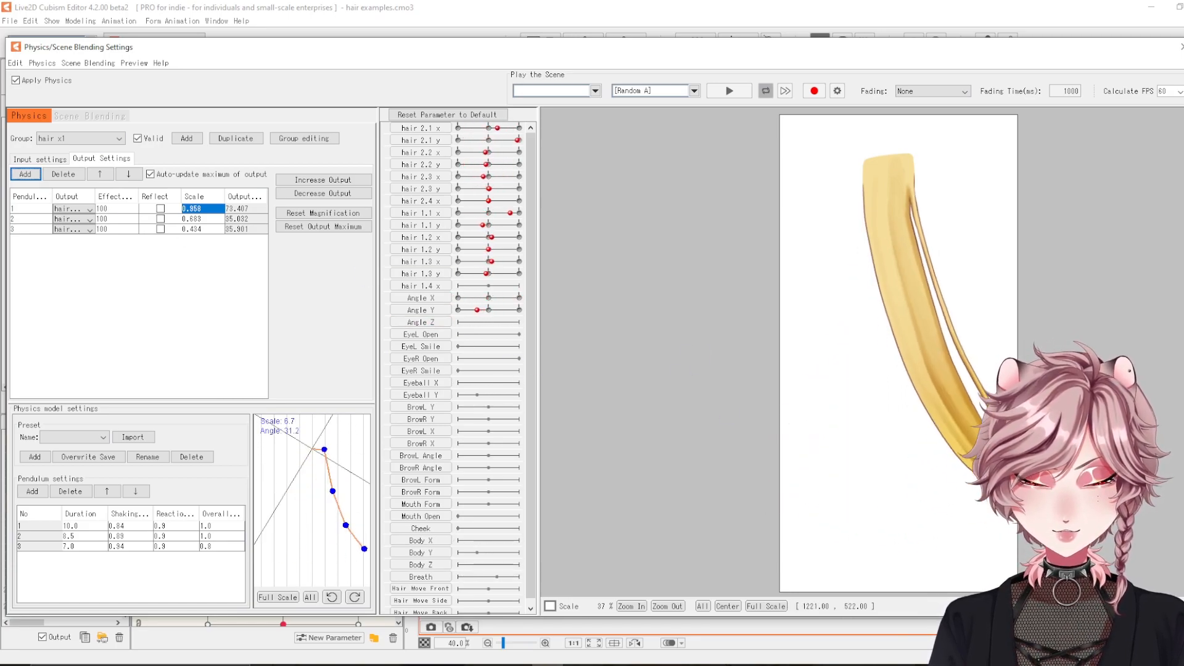
click(39, 159)
mouse_move(298, 194)
mouse_down()
mouse_move(279, 194)
mouse_move(313, 193)
mouse_up()
drag(1049, 314, 1044, 373)
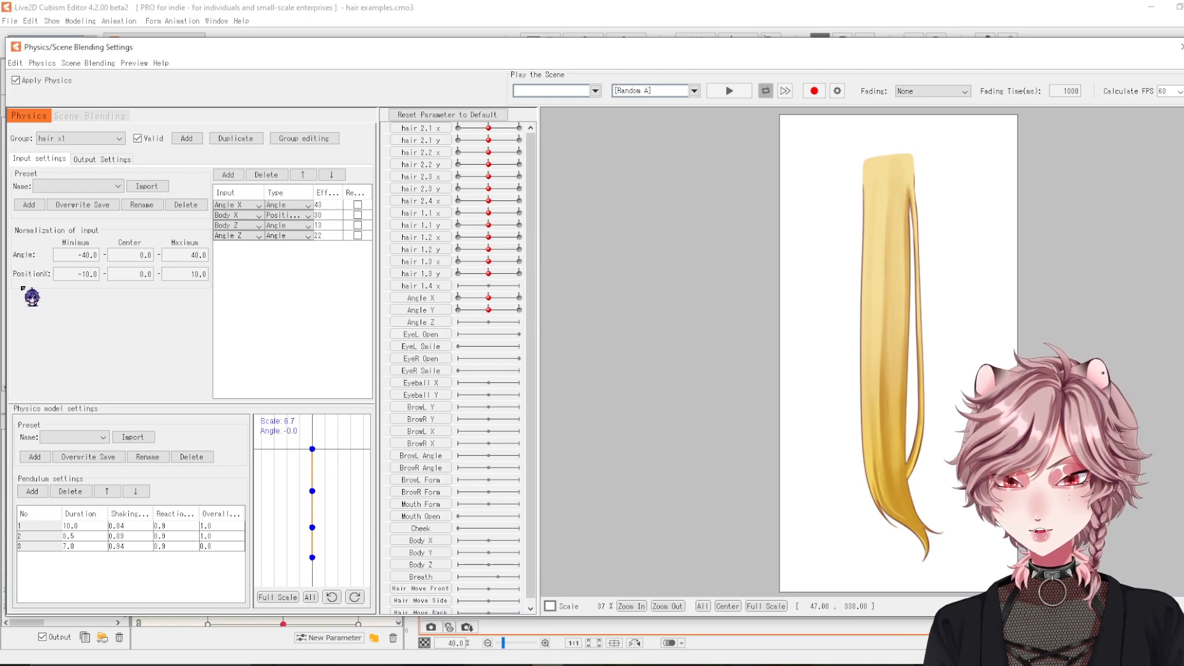
drag(855, 362, 673, 374)
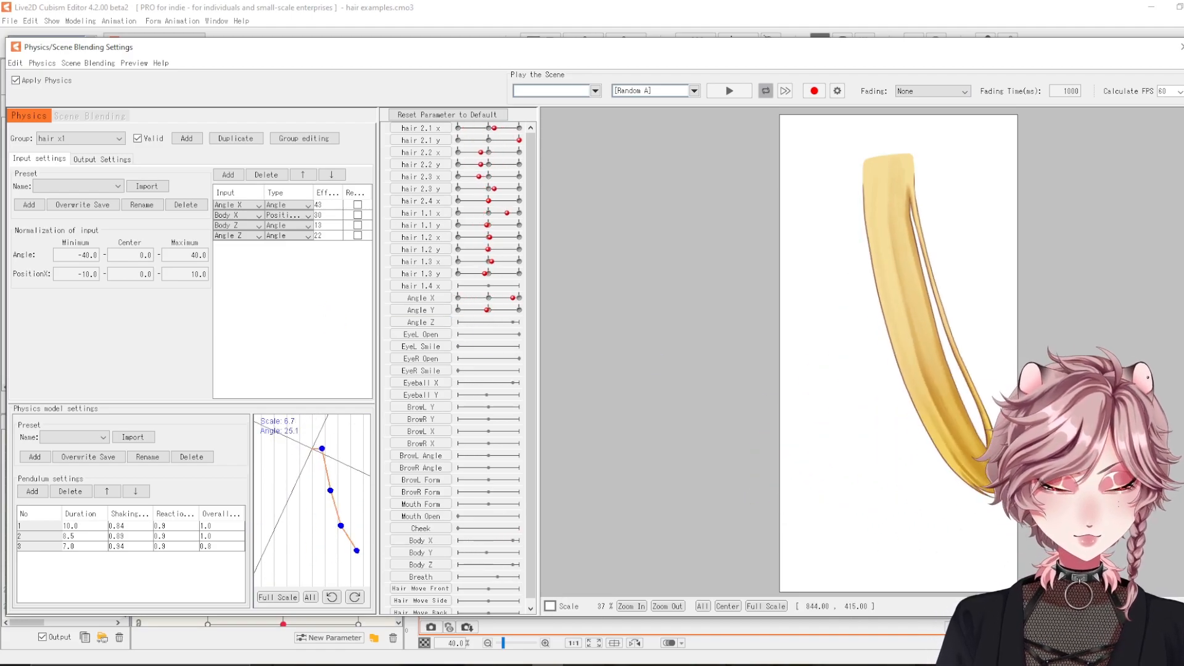
- Switch to the hair y physics group and examine its Angle Y and Body Y inputs with vertical preview motion
click(91, 139)
click(56, 170)
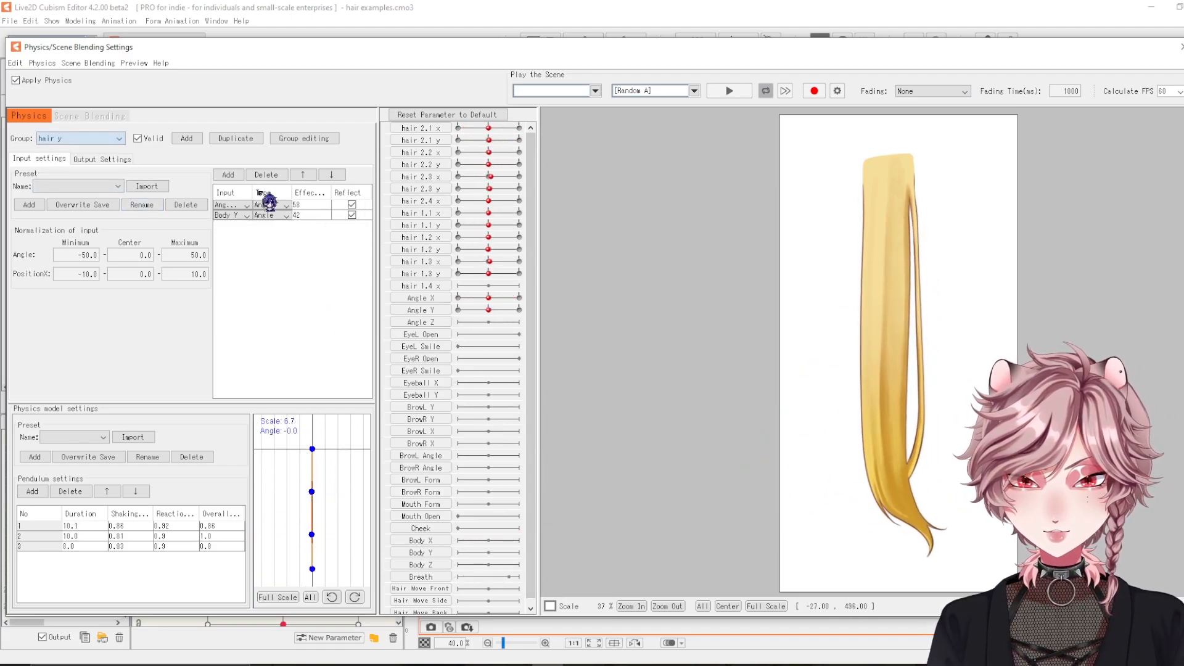
mouse_move(252, 193)
mouse_down()
mouse_move(280, 193)
mouse_move(245, 191)
mouse_move(261, 193)
mouse_up()
drag(909, 304, 901, 662)
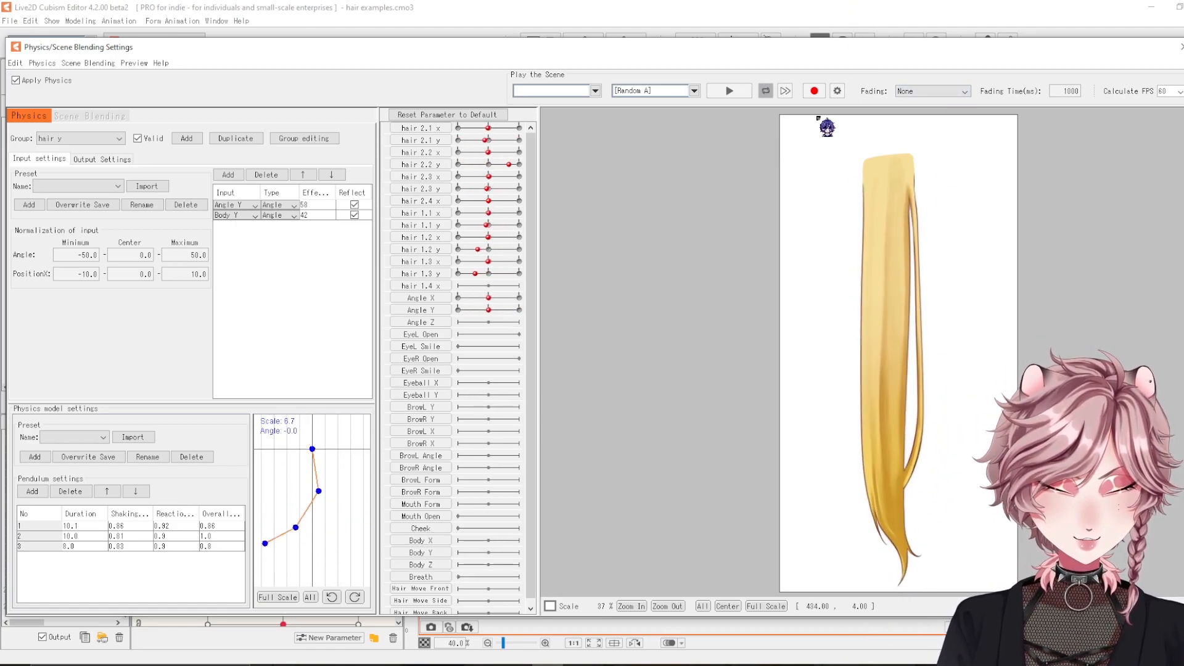
- Try vertical preview motion with Reflect off for the Angle Y and Body Y inputs, and turn both options back on
click(360, 205)
click(358, 215)
drag(881, 382, 877, 150)
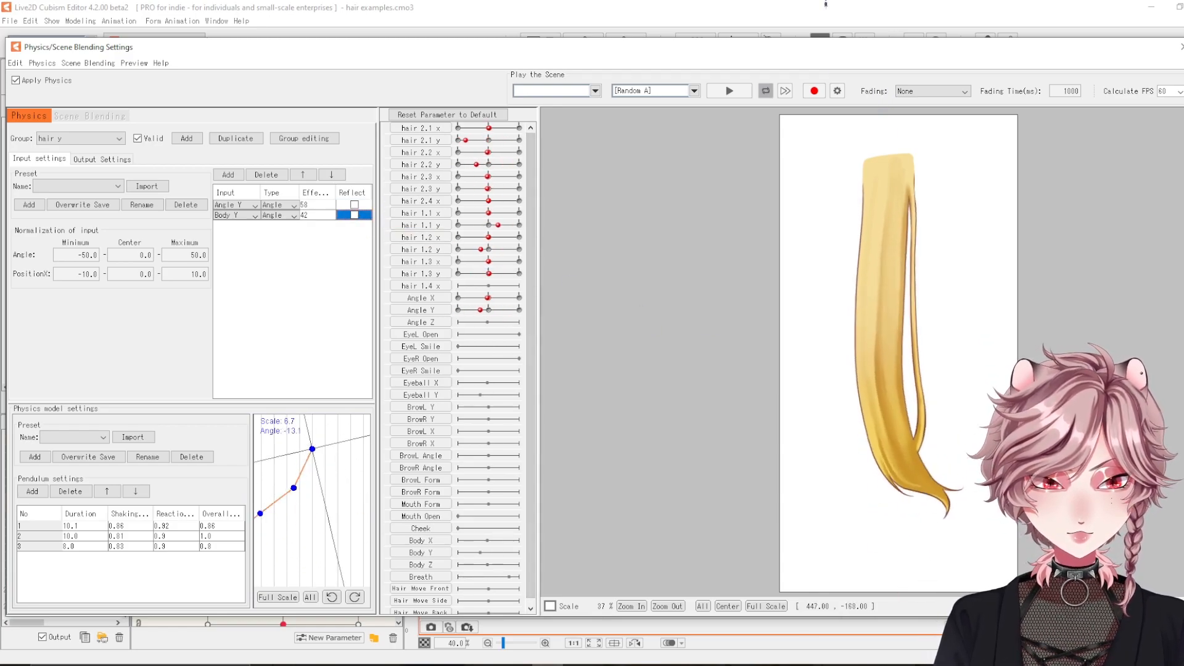
drag(852, 500, 844, 365)
click(354, 204)
click(354, 214)
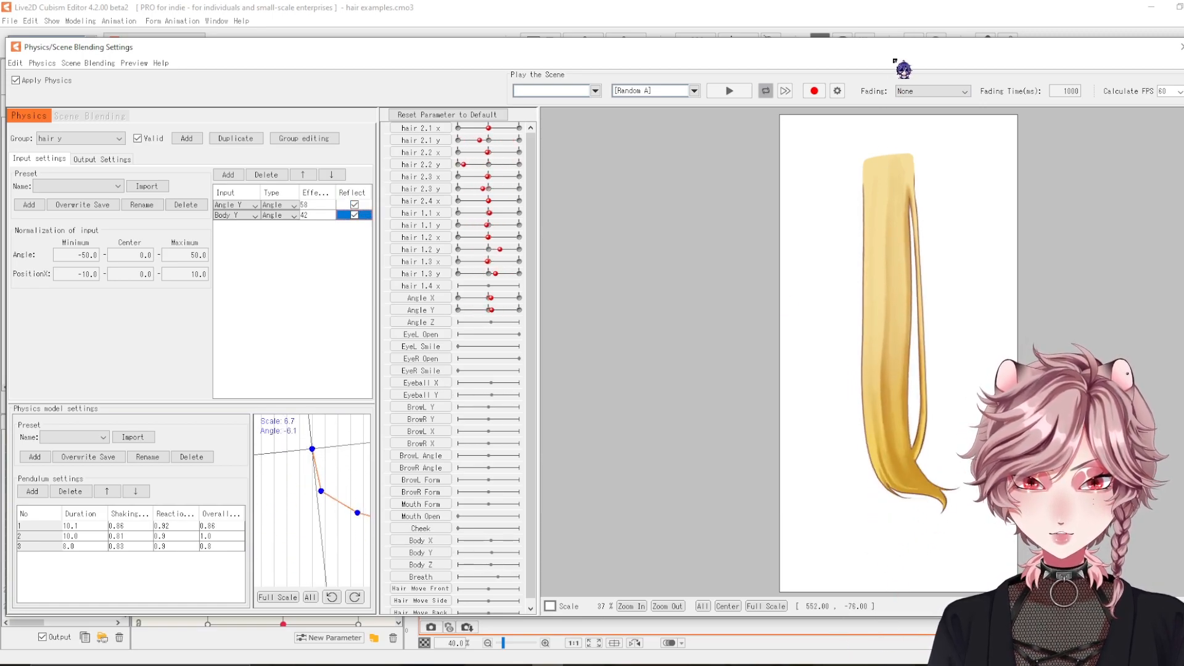
- Open hair y's output settings and widen the output names to examine how hair 1.1 y to 1.3 y are configured
click(110, 159)
drag(873, 265, 854, 207)
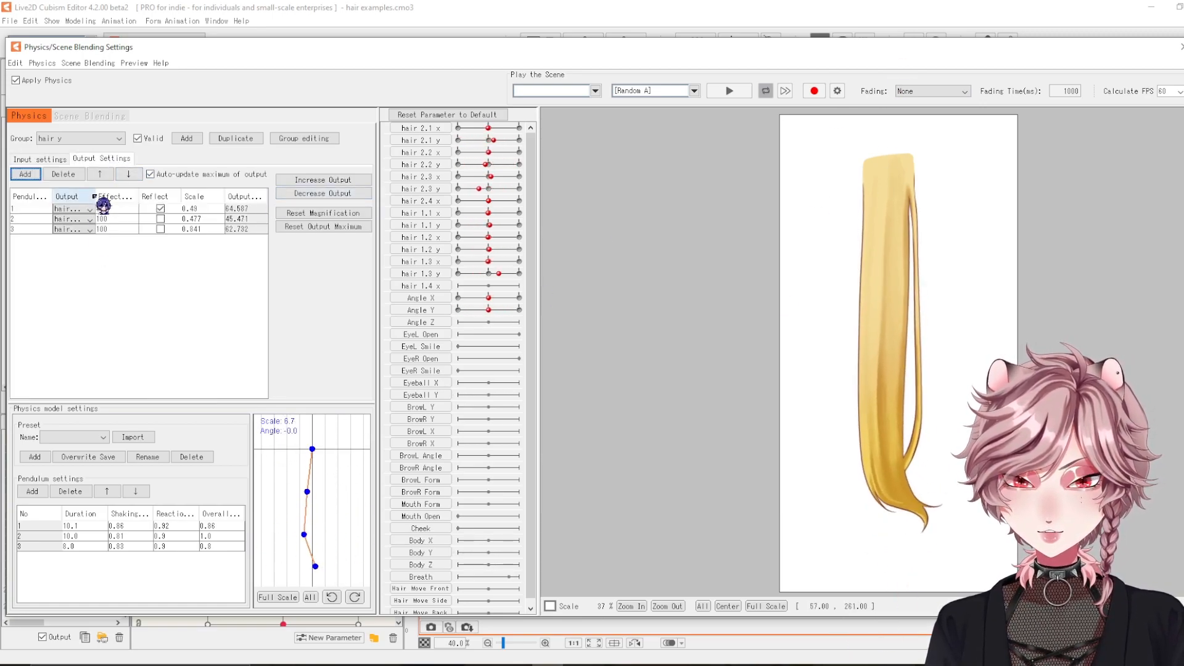
drag(91, 193, 160, 193)
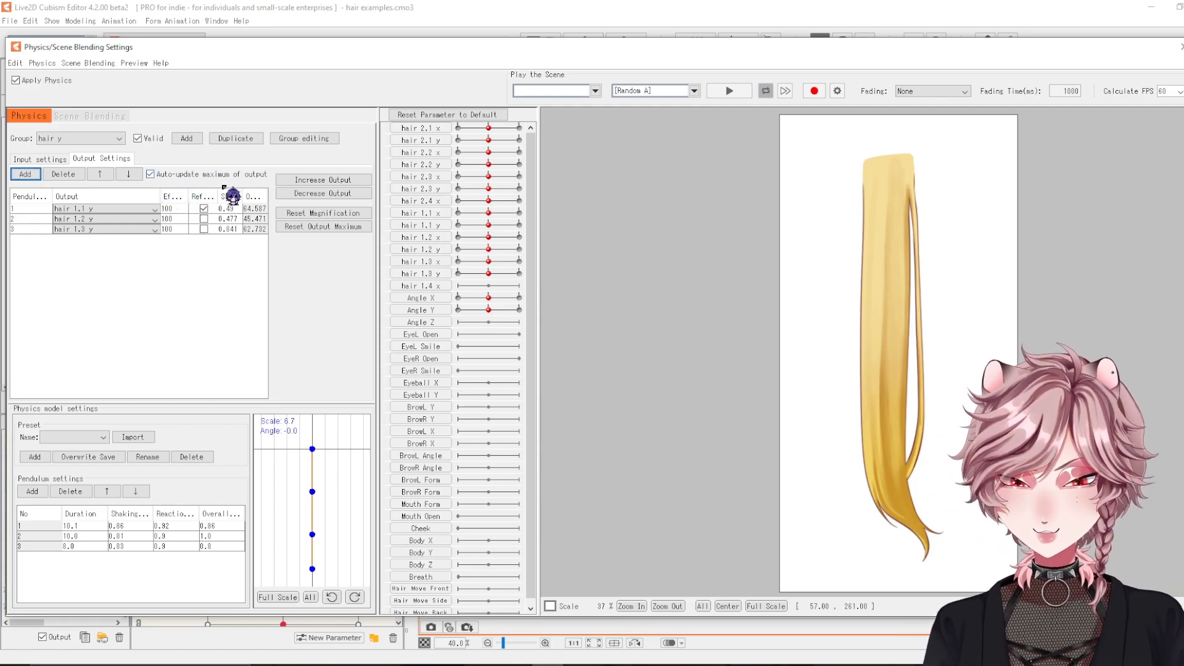
drag(814, 97, 848, 242)
- Turn off Reflect for the hair 1.1 y output and test the strand's vertical motion in the preview
click(44, 159)
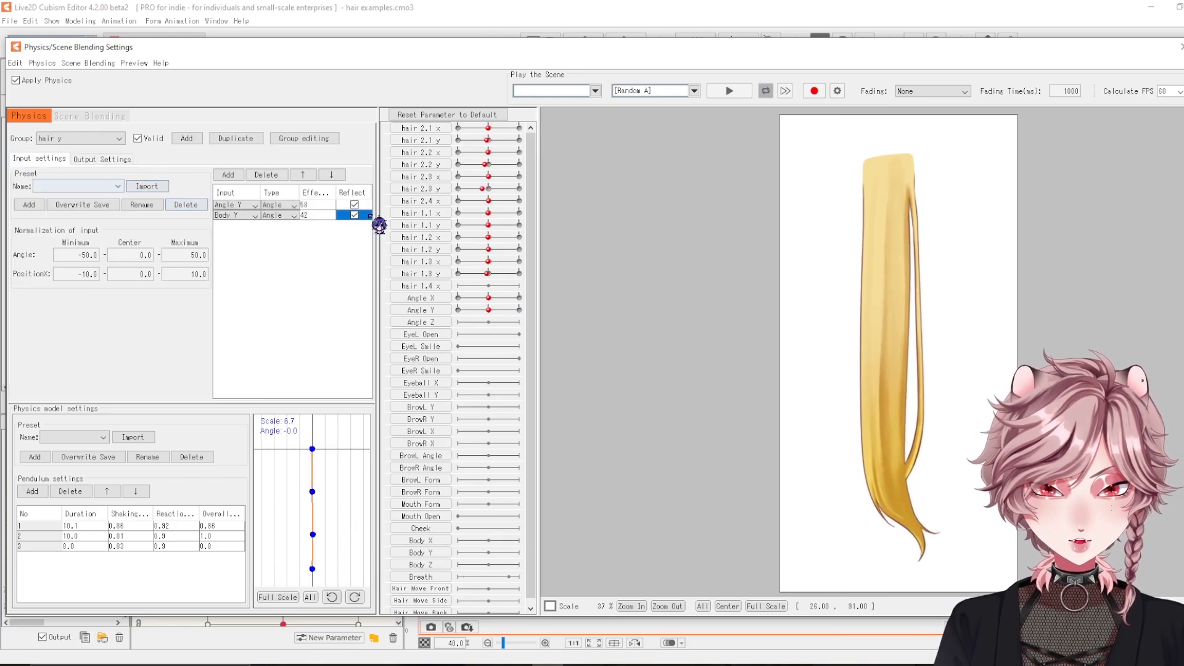
click(92, 158)
click(44, 160)
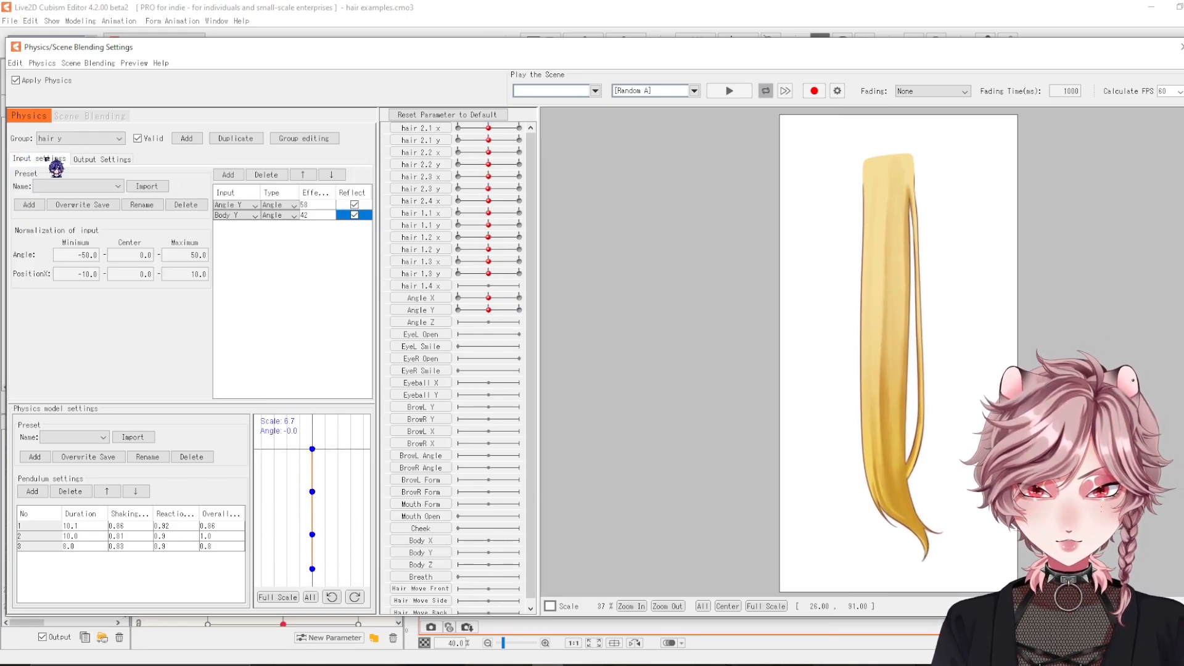
drag(667, 237, 871, 131)
click(358, 206)
drag(642, 247, 907, 322)
click(104, 159)
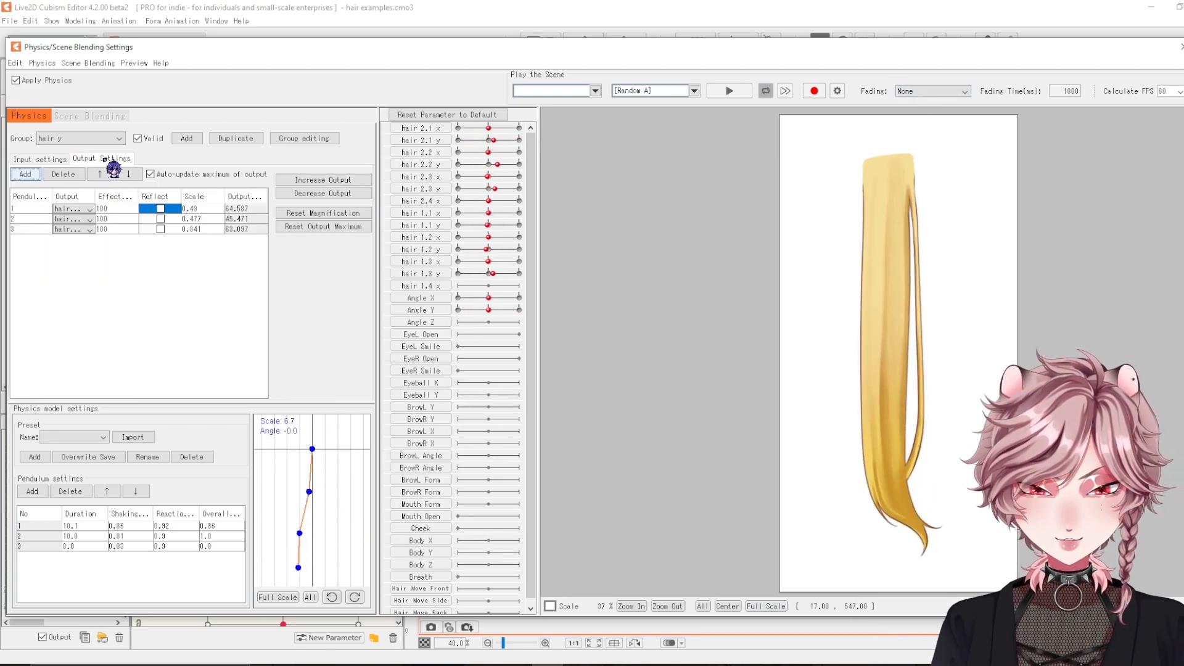
drag(641, 265, 672, 392)
- Close the physics settings, hide the blond strand on Layer 2, and show the red hair on Layer 4 and Layer 5
click(1182, 47)
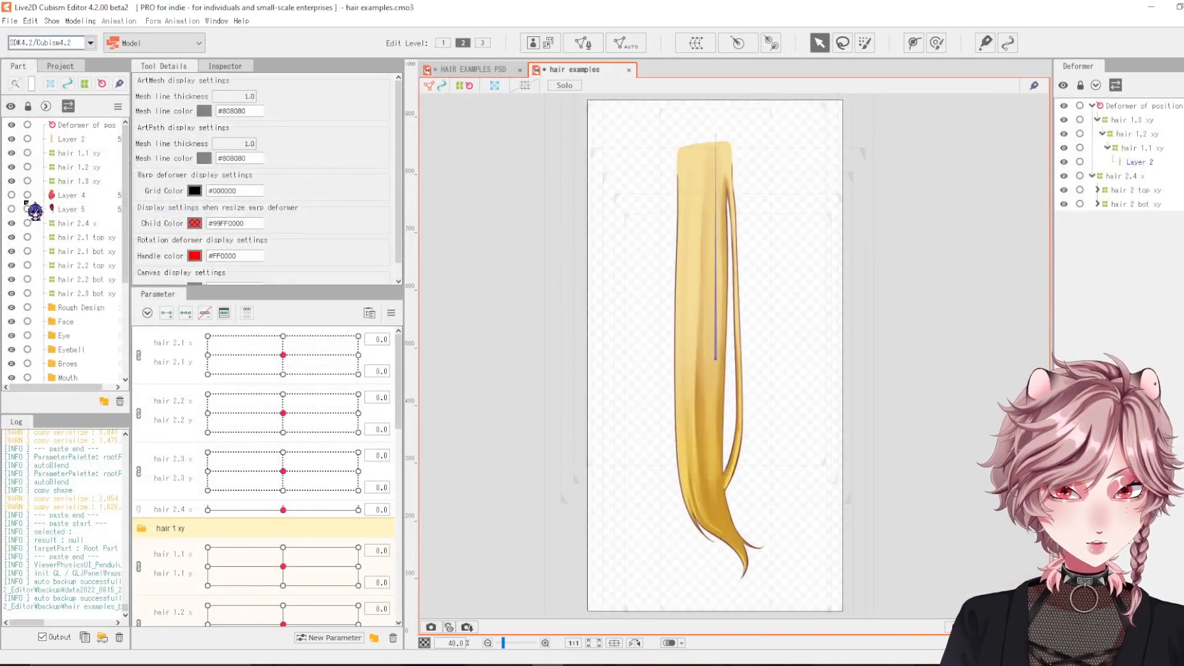
click(12, 138)
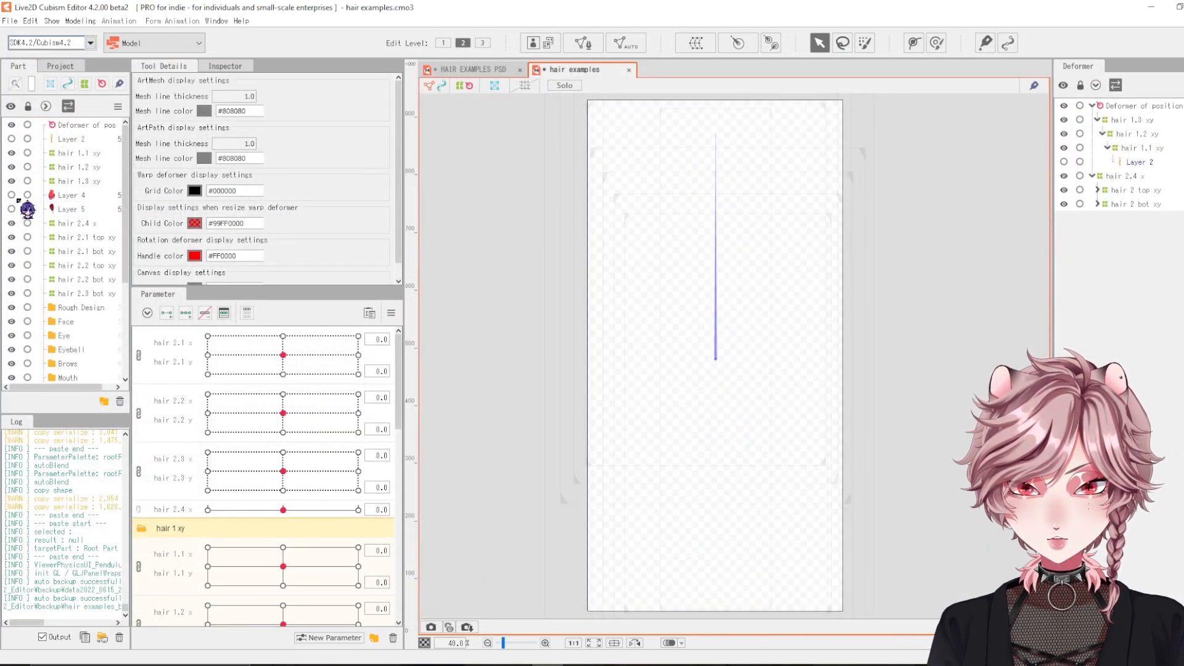
click(12, 195)
click(12, 209)
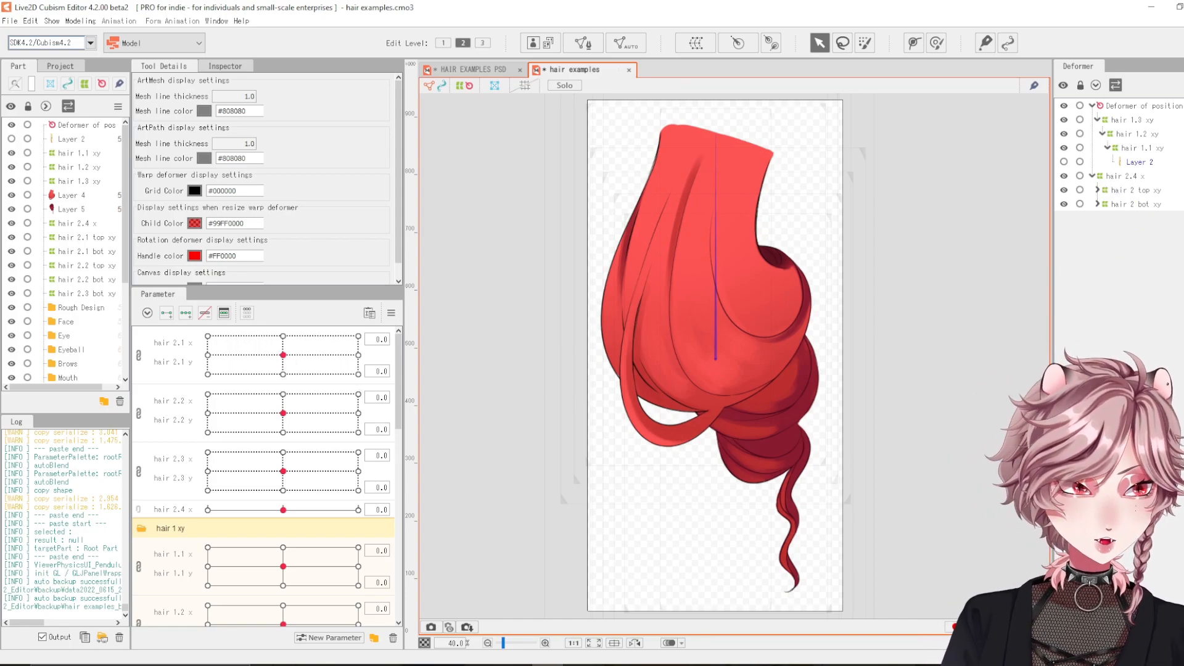
- Select the Layer 5 artmesh and examine its mesh closely around the dark red curls and curly tip
click(699, 276)
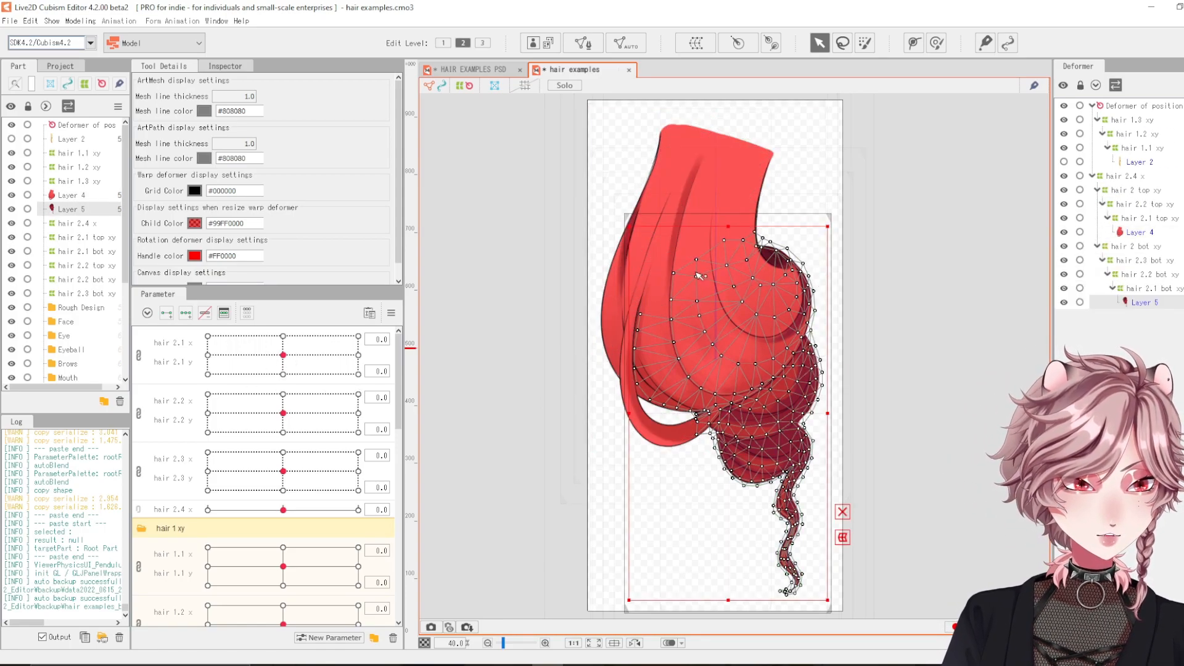
click(698, 246)
click(791, 431)
scroll(791, 431, up, 2)
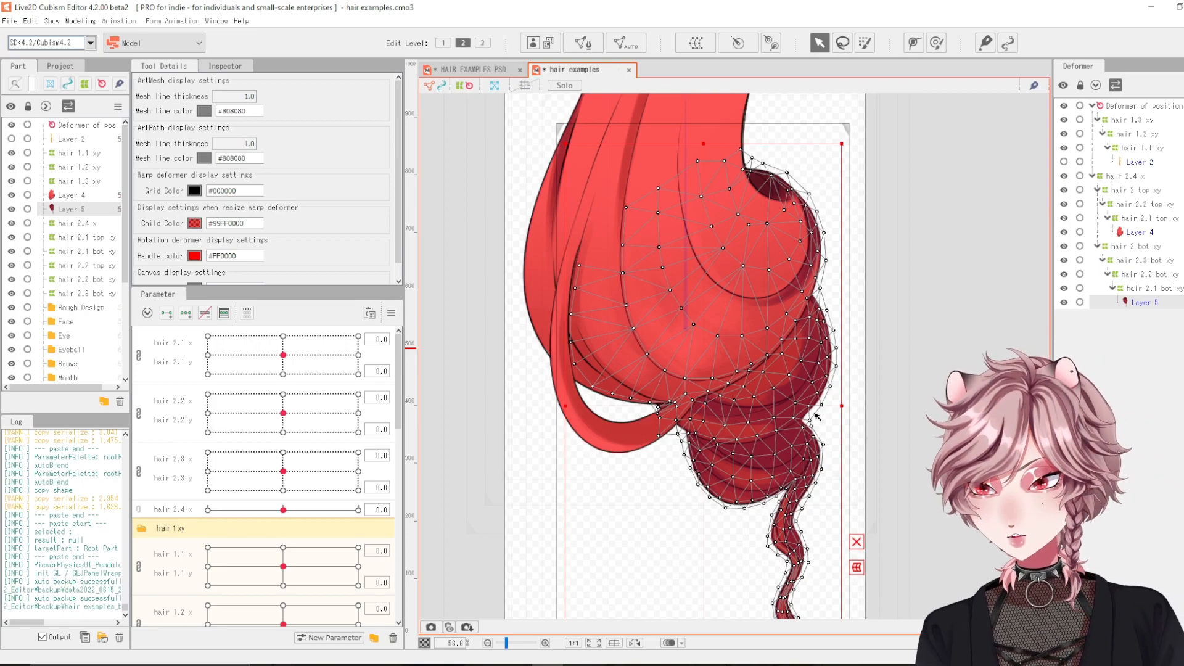
drag(808, 377, 789, 318)
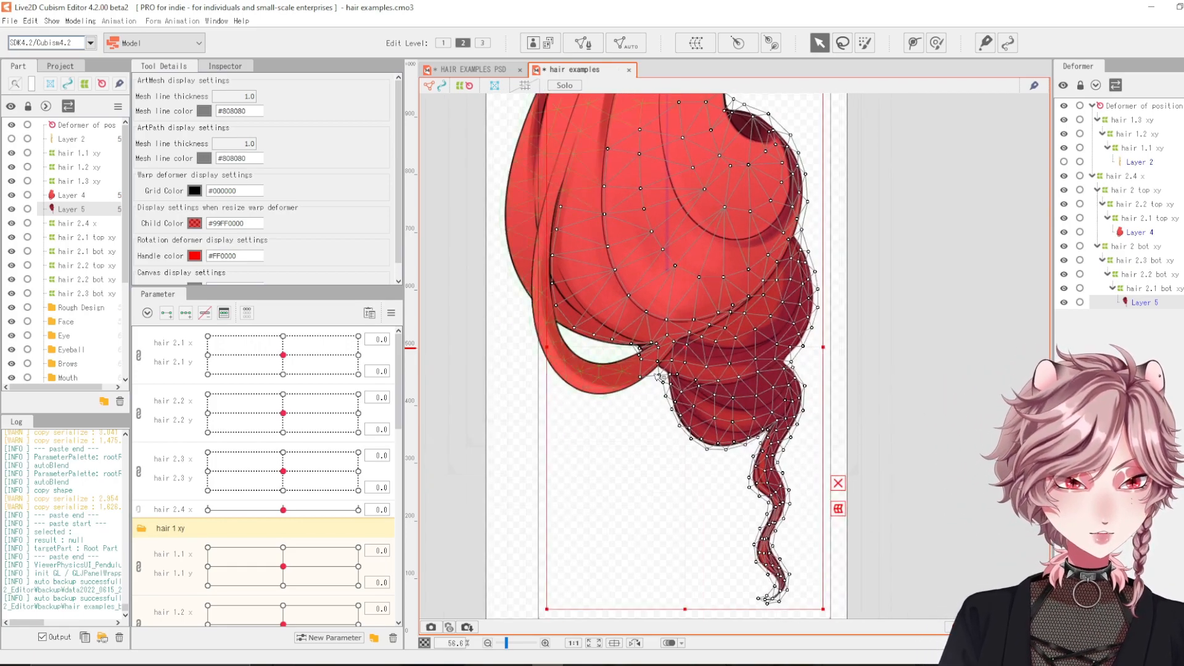
- Try moving Layer 5 away from Layer 4, undo the move, and select Layer 4 to examine its mesh around the upper curl
drag(688, 343, 867, 408)
key(ctrl+z)
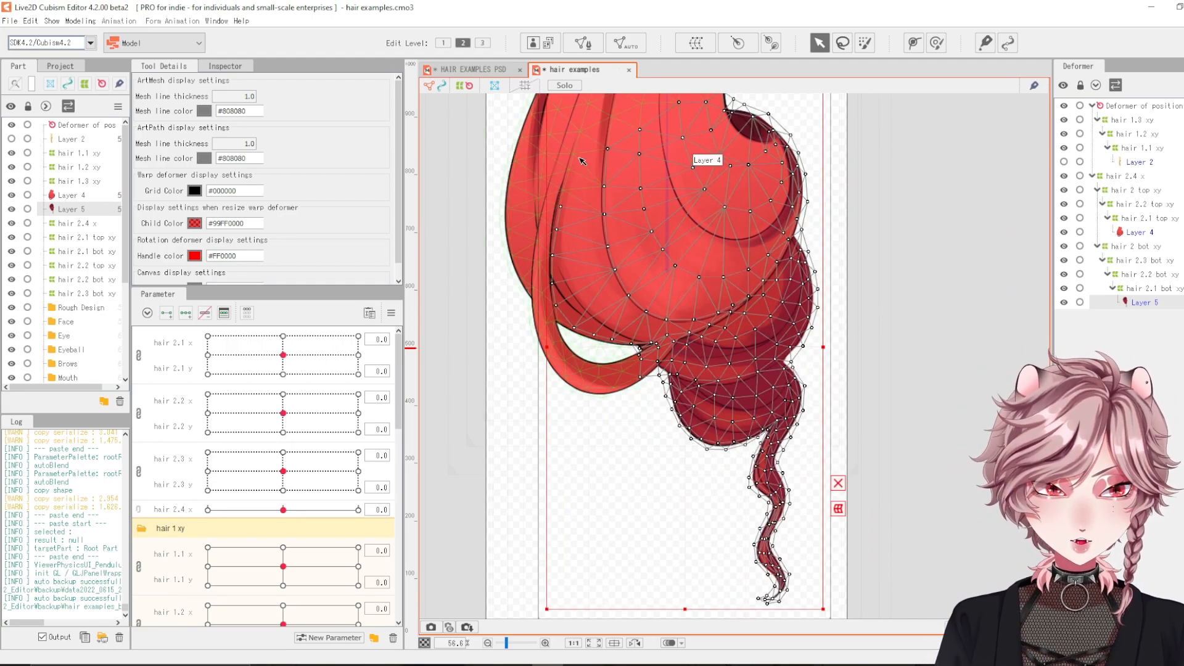
click(687, 193)
drag(687, 199, 736, 383)
drag(664, 305, 663, 195)
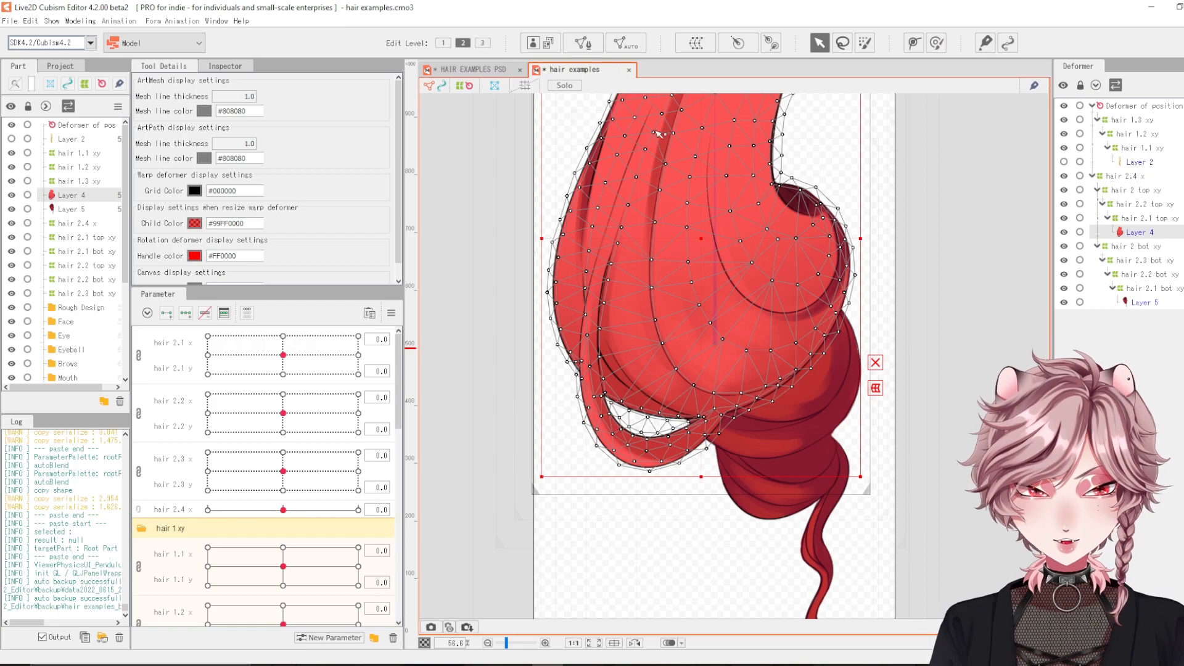
- Temporarily move Layer 5 away from Layer 4 to examine the dark curl drawn behind it, and undo the move
drag(769, 404, 732, 535)
click(705, 299)
drag(960, 438, 902, 301)
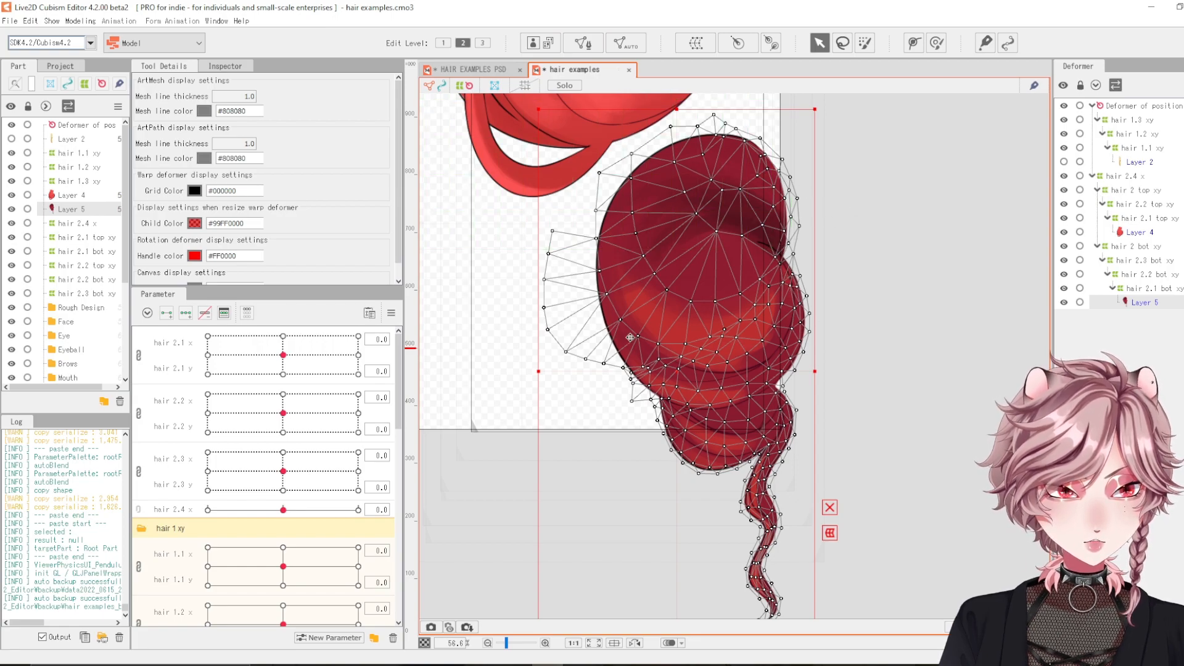
drag(761, 365, 740, 236)
drag(824, 367, 893, 507)
key(ctrl+z)
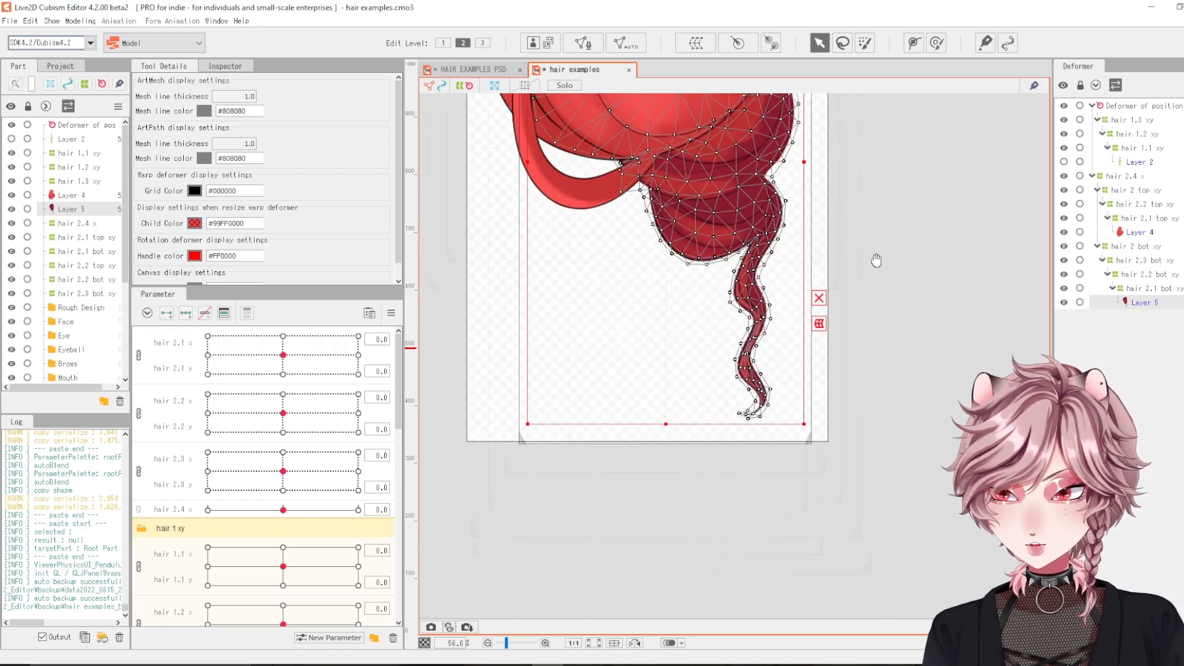
drag(878, 264, 969, 460)
scroll(883, 420, down, 3)
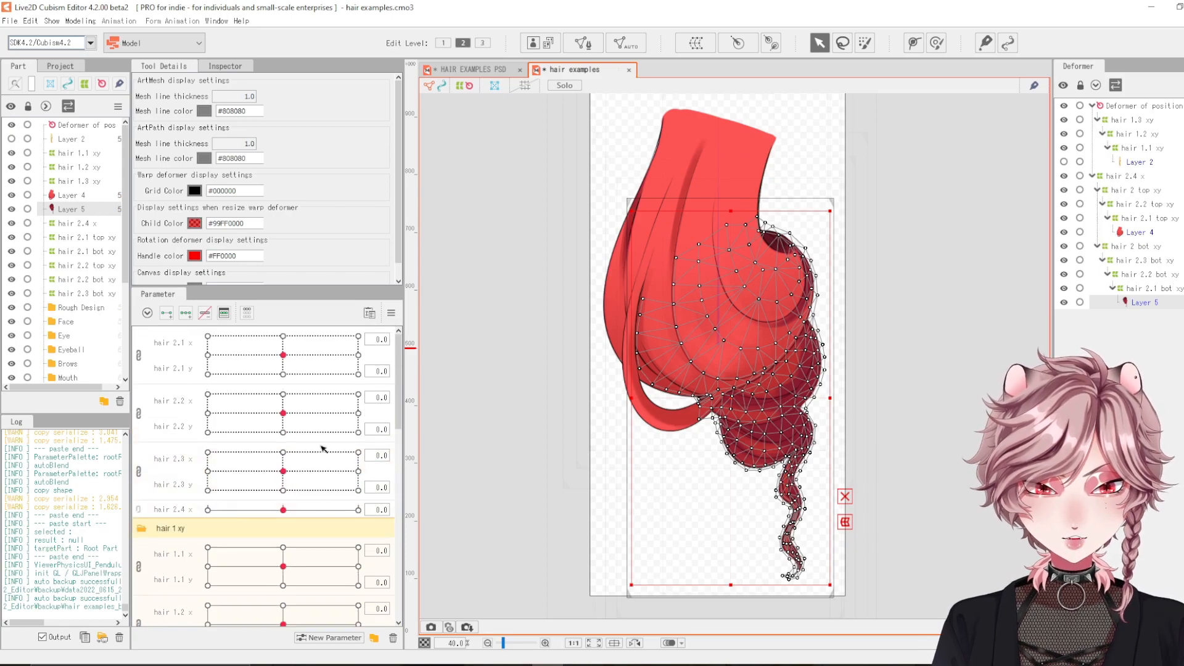
- Swing hair 2.1 x and y to both sides, viewing Layer 4's bend with Layer 5 hidden and with it shown again
drag(283, 355, 328, 342)
drag(177, 353, 208, 346)
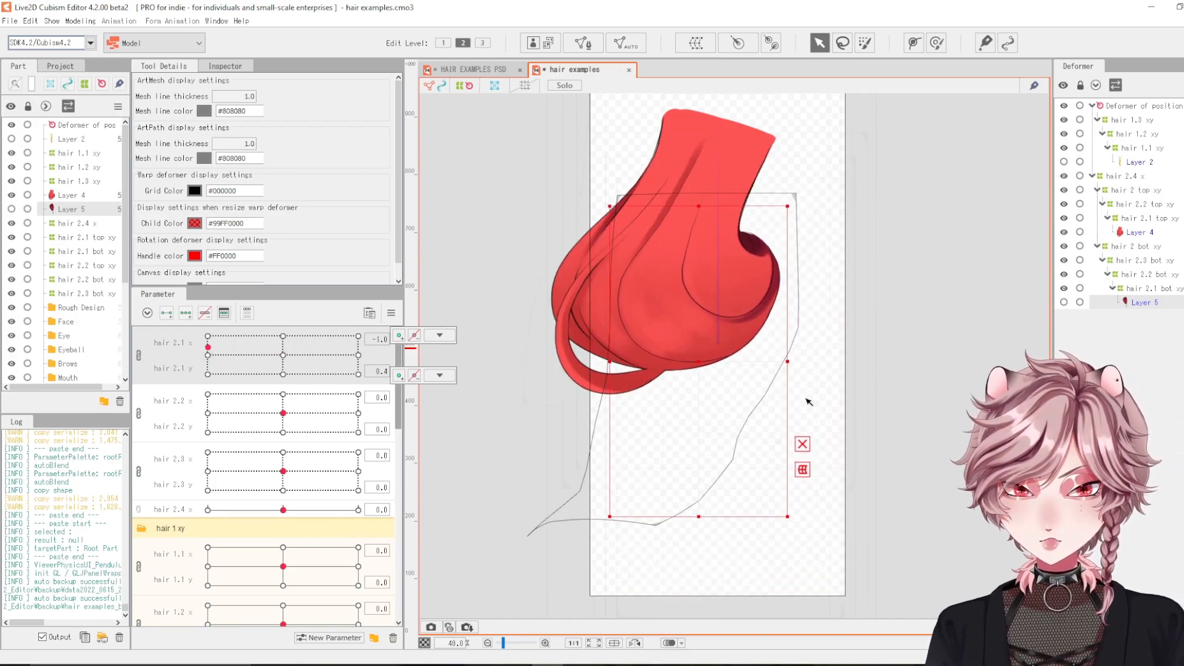
click(1064, 303)
drag(219, 355, 358, 362)
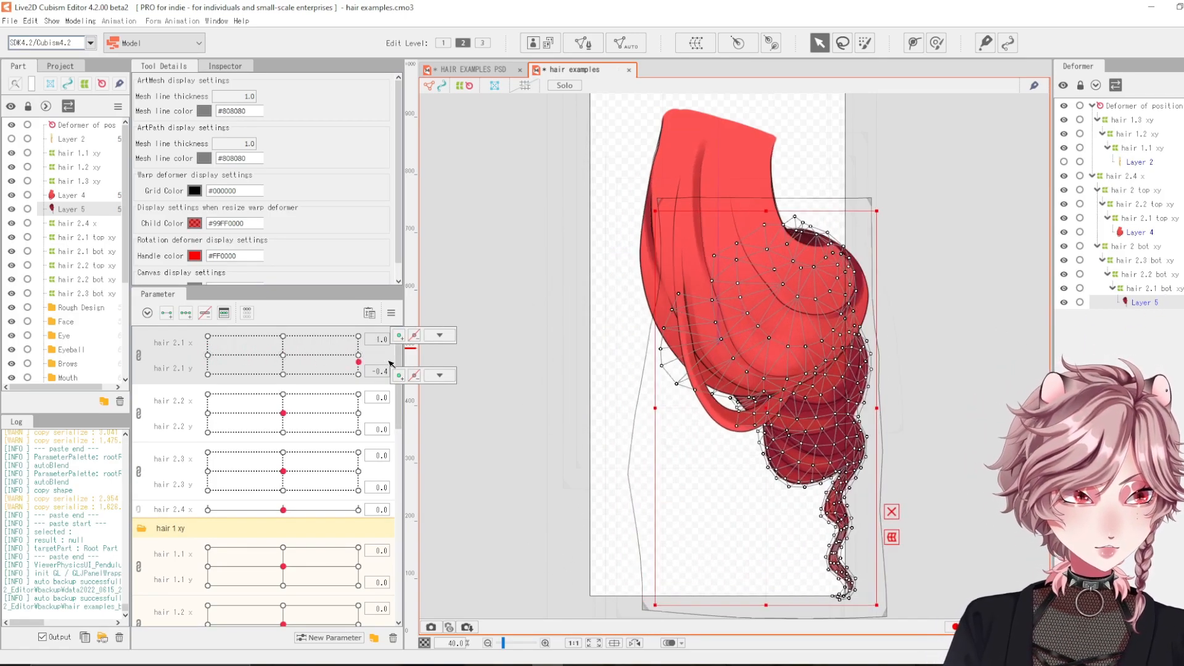
- Hide Layer 4 to preview Layer 5's hair 2.1 motion alone, show Layer 4 again, and reset hair 2.1 to 0.0
click(1063, 232)
mouse_move(286, 352)
mouse_down()
mouse_move(254, 344)
mouse_move(394, 336)
mouse_move(363, 355)
mouse_move(298, 364)
mouse_up()
click(1063, 232)
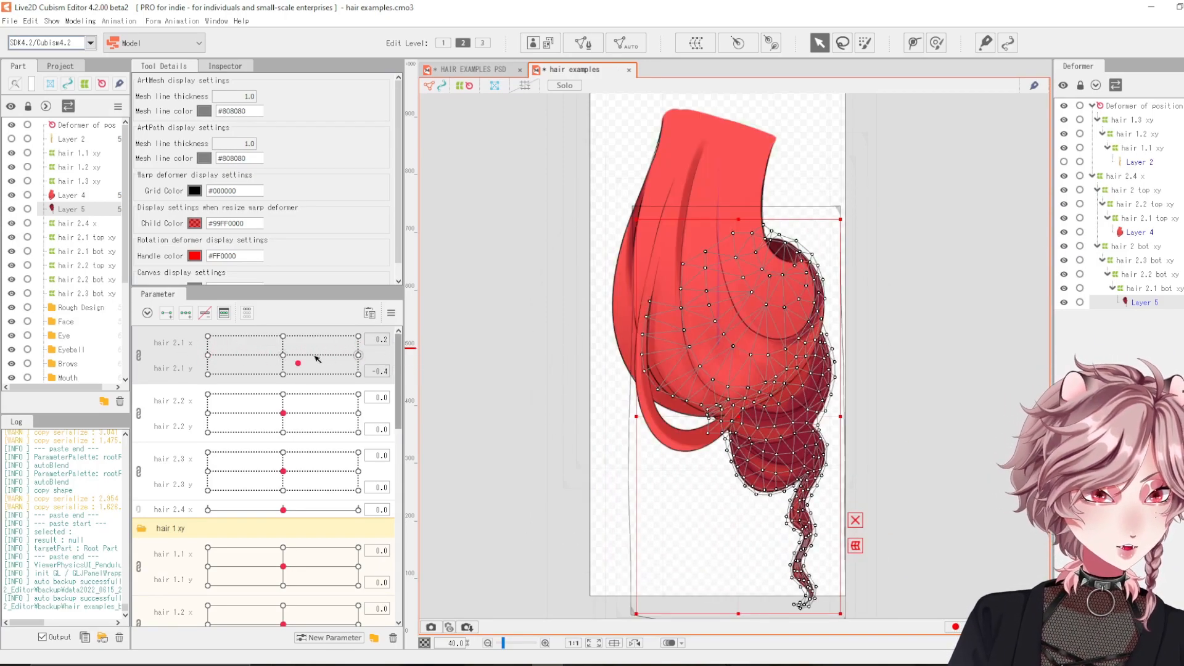
click(283, 355)
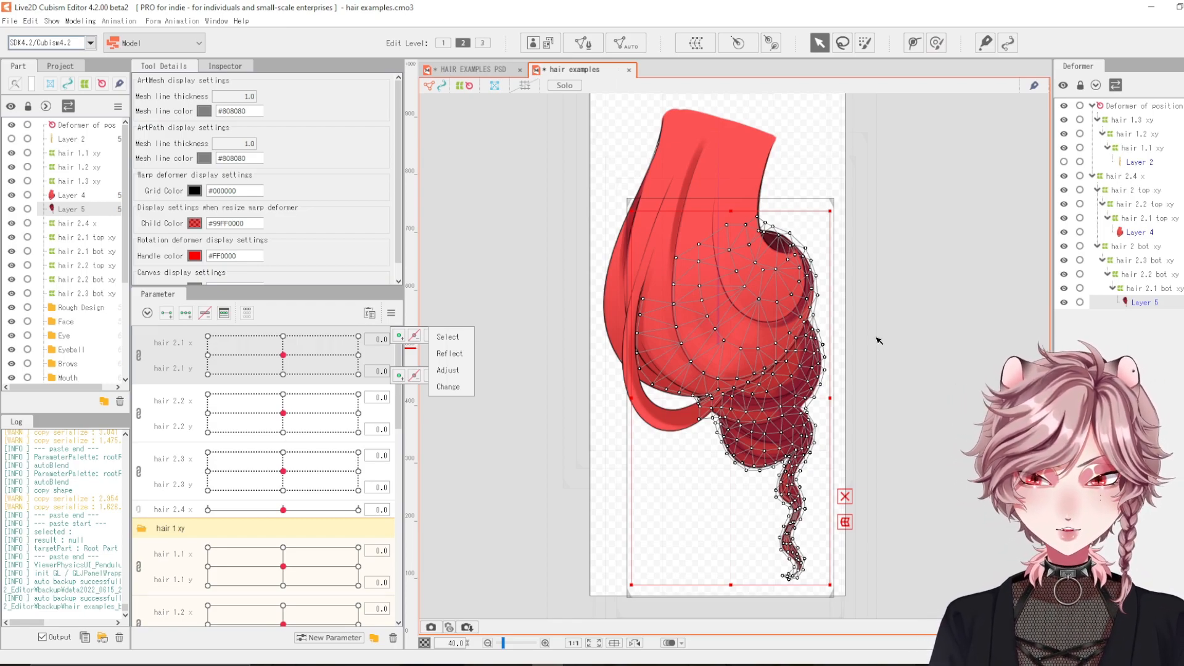
- Sweep the hair 2.1, 2.2, 2.3 and 2.4 parameters to review each deformer's motion, returning them to 0.0
drag(345, 347, 285, 356)
drag(283, 413, 139, 450)
click(284, 412)
drag(283, 471, 286, 514)
- Open the Physics/Scene Blending settings, swing the red hair in the preview to review its physics, and close them
click(86, 21)
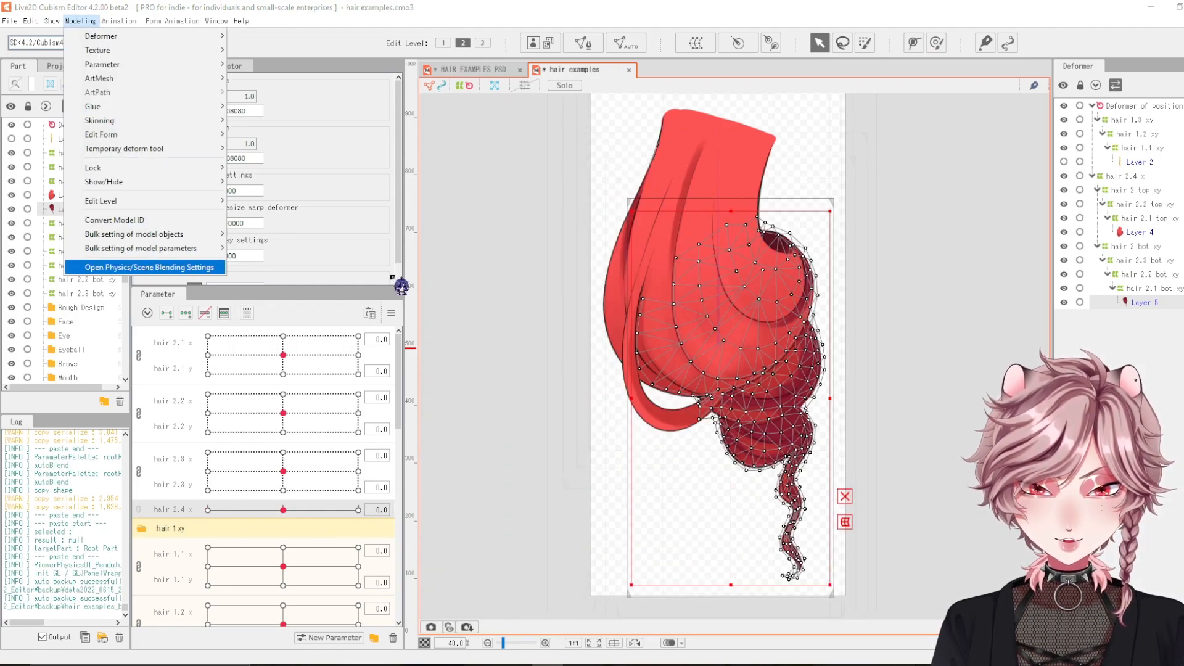
click(302, 270)
drag(923, 330, 1059, 482)
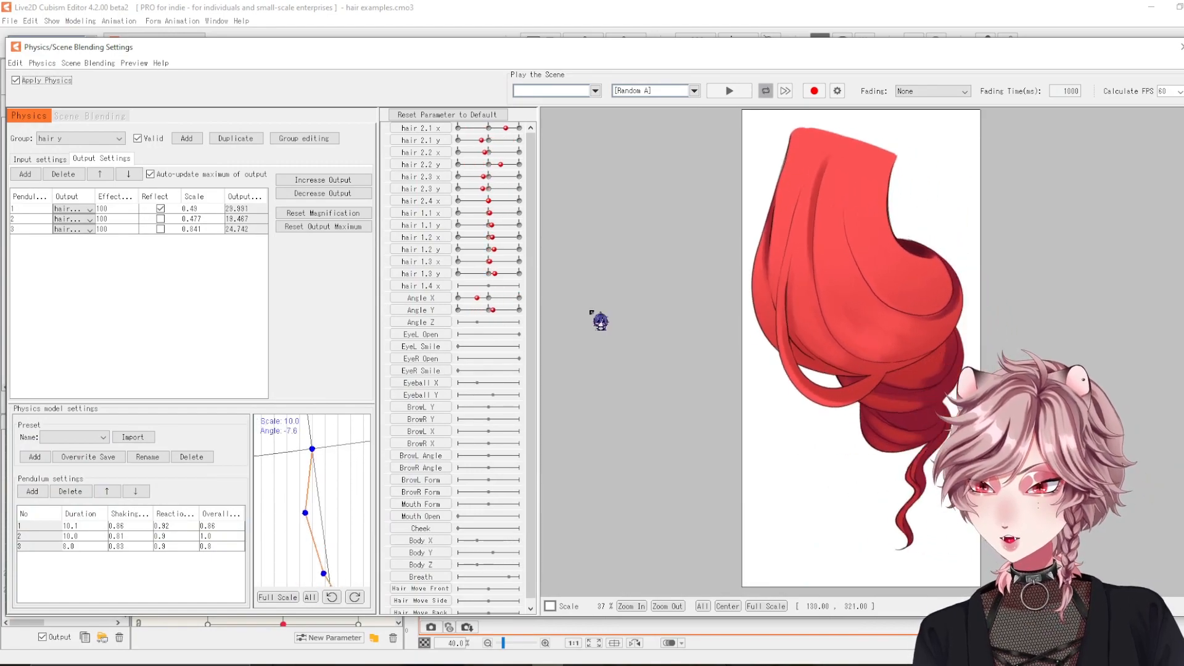
click(1179, 47)
- Sweep Angle X and Angle Y to examine how the red hair follows head movement, and return both to 0.0
scroll(309, 468, up, 10)
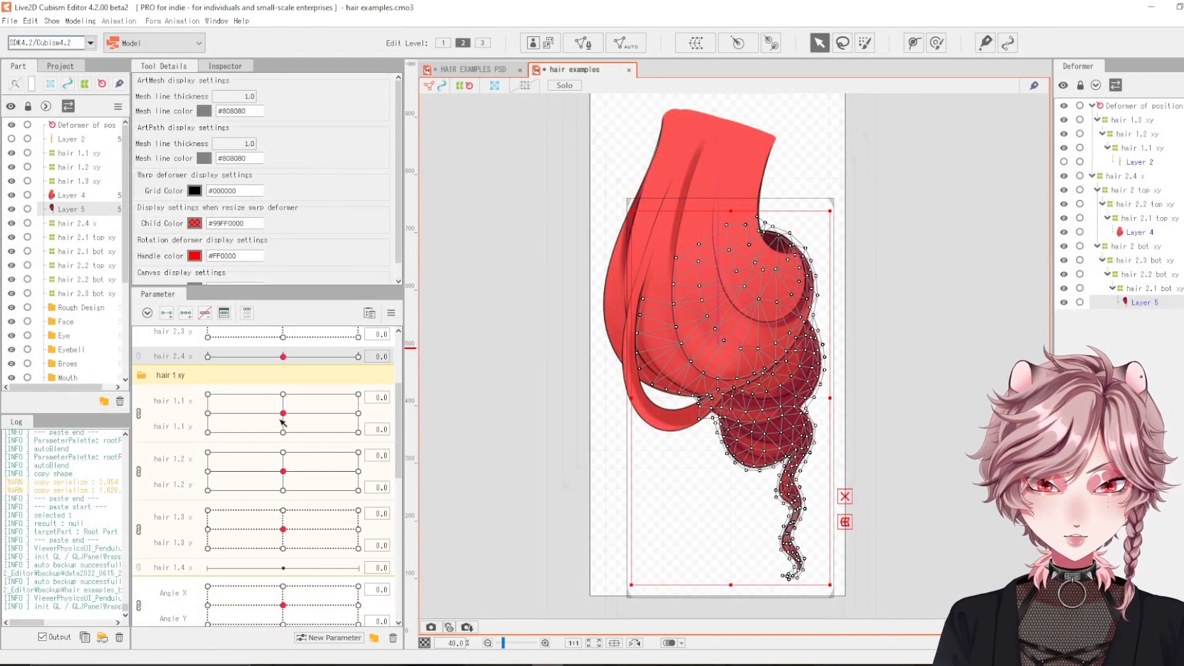
scroll(300, 512, up, 3)
drag(283, 452, 375, 433)
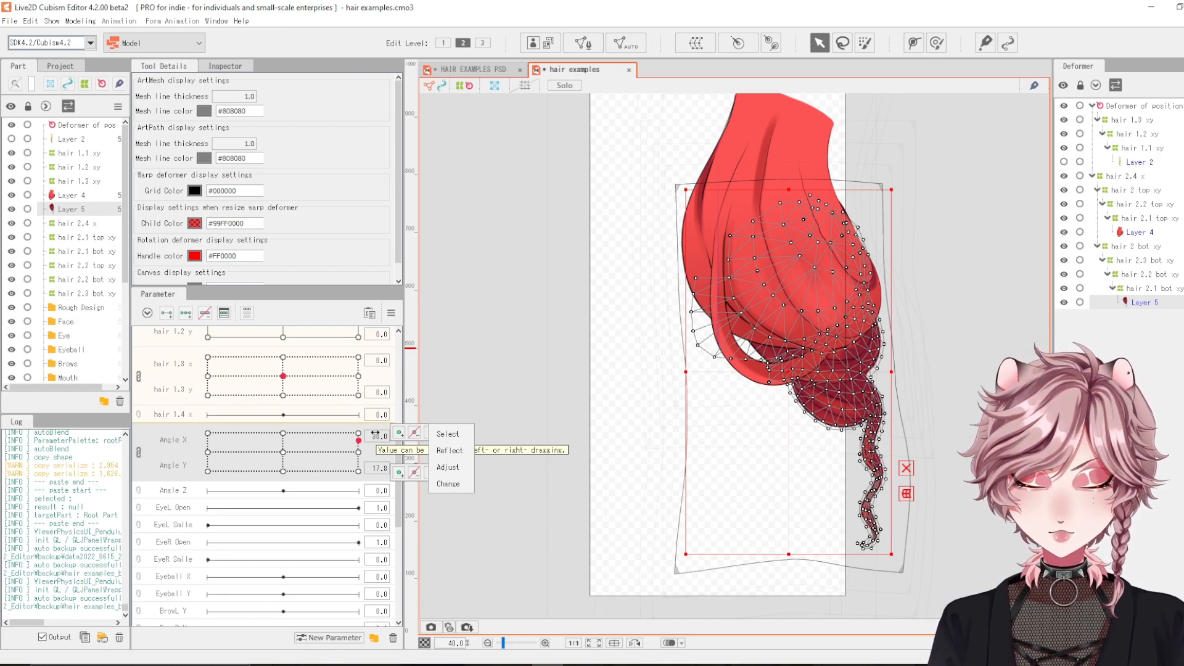
drag(358, 441, 296, 455)
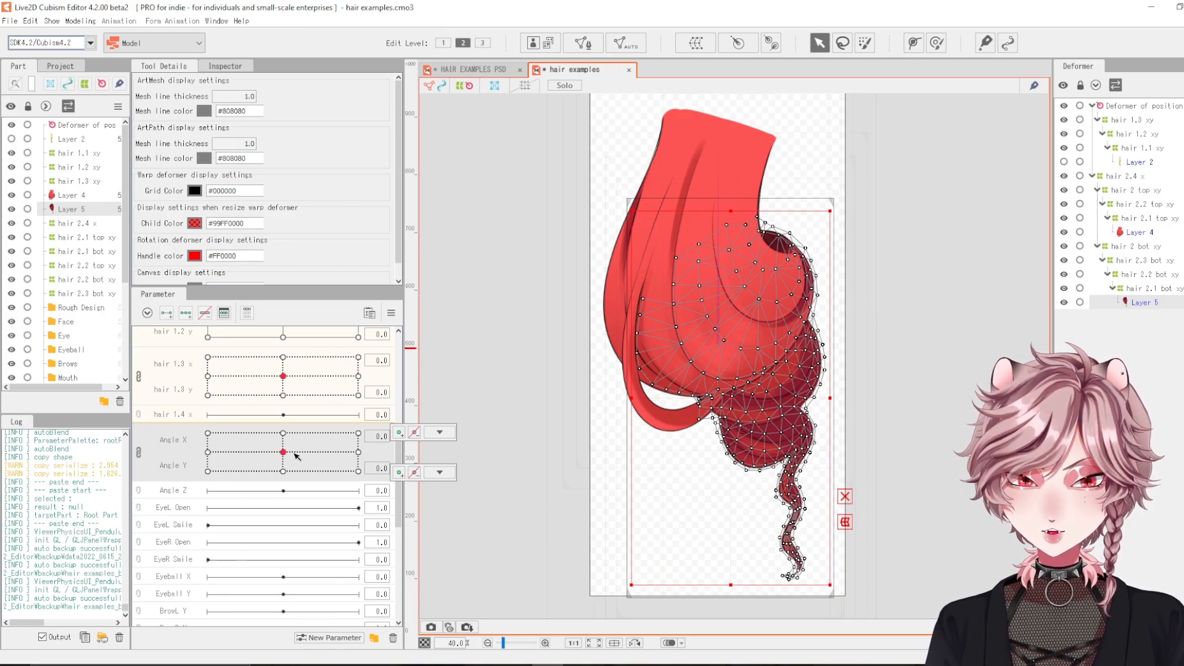
mouse_move(295, 455)
mouse_down()
mouse_move(362, 453)
mouse_move(179, 404)
mouse_move(180, 522)
mouse_move(399, 370)
mouse_move(345, 431)
mouse_move(286, 447)
mouse_up()
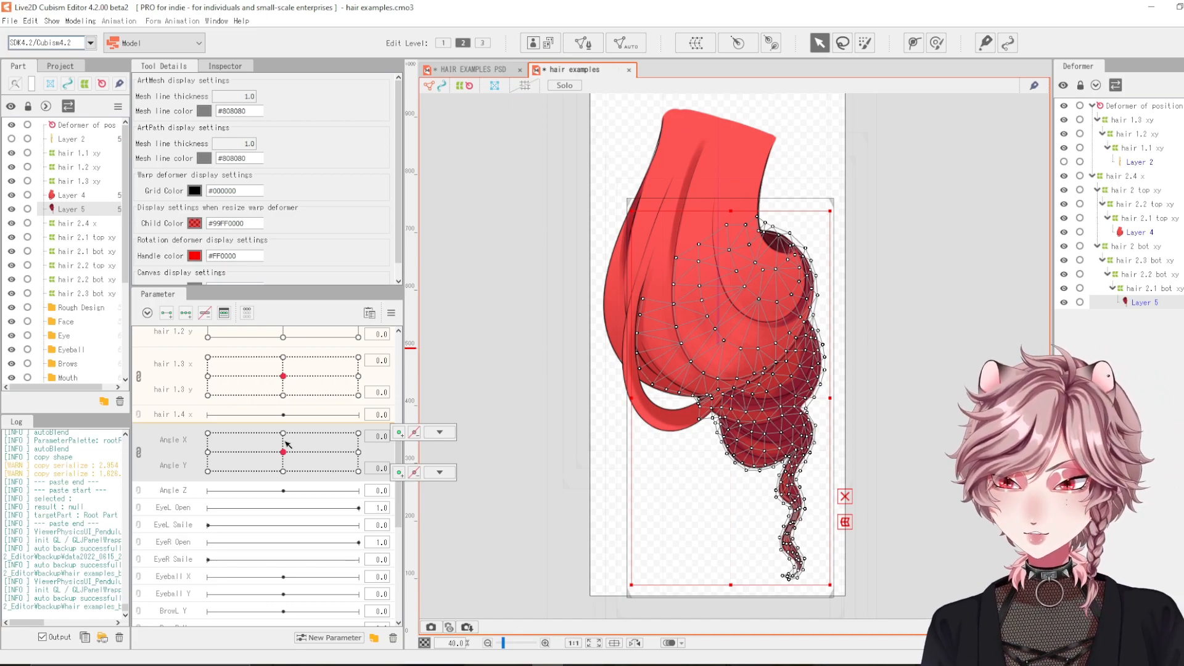
mouse_move(286, 444)
mouse_down()
mouse_move(333, 439)
mouse_move(359, 459)
mouse_move(410, 418)
mouse_move(182, 444)
mouse_move(290, 442)
mouse_move(308, 447)
mouse_move(265, 457)
mouse_move(339, 464)
mouse_move(213, 461)
mouse_move(321, 444)
mouse_move(370, 455)
mouse_move(279, 438)
mouse_move(268, 407)
mouse_move(284, 452)
mouse_up()
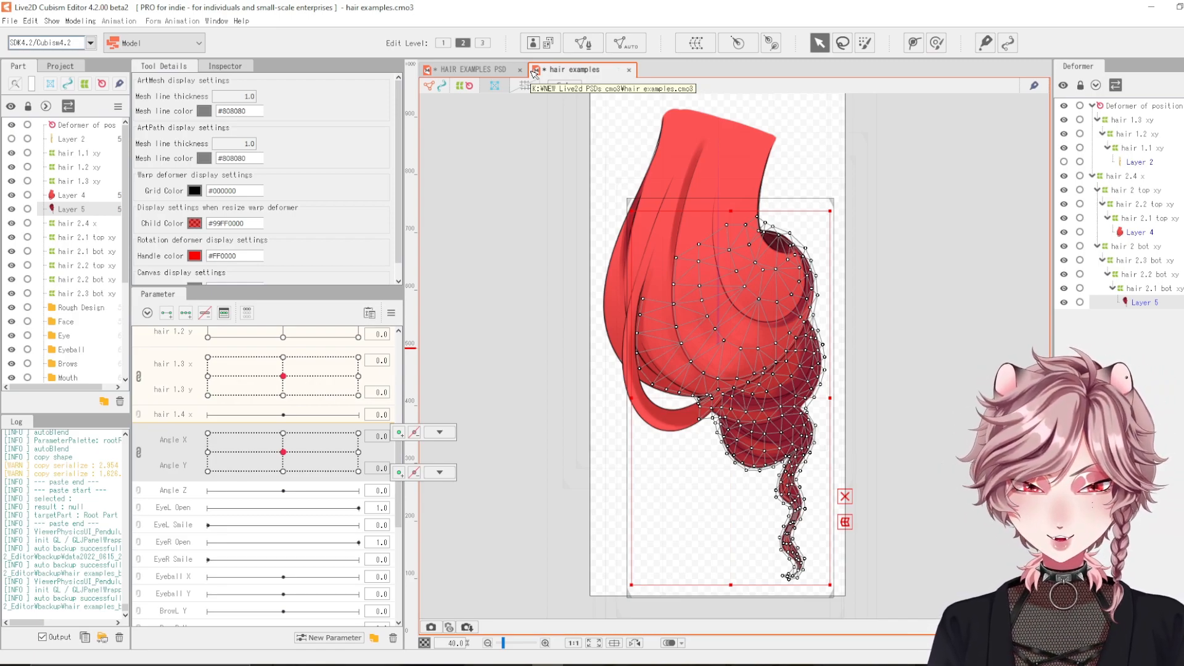
drag(283, 452, 327, 468)
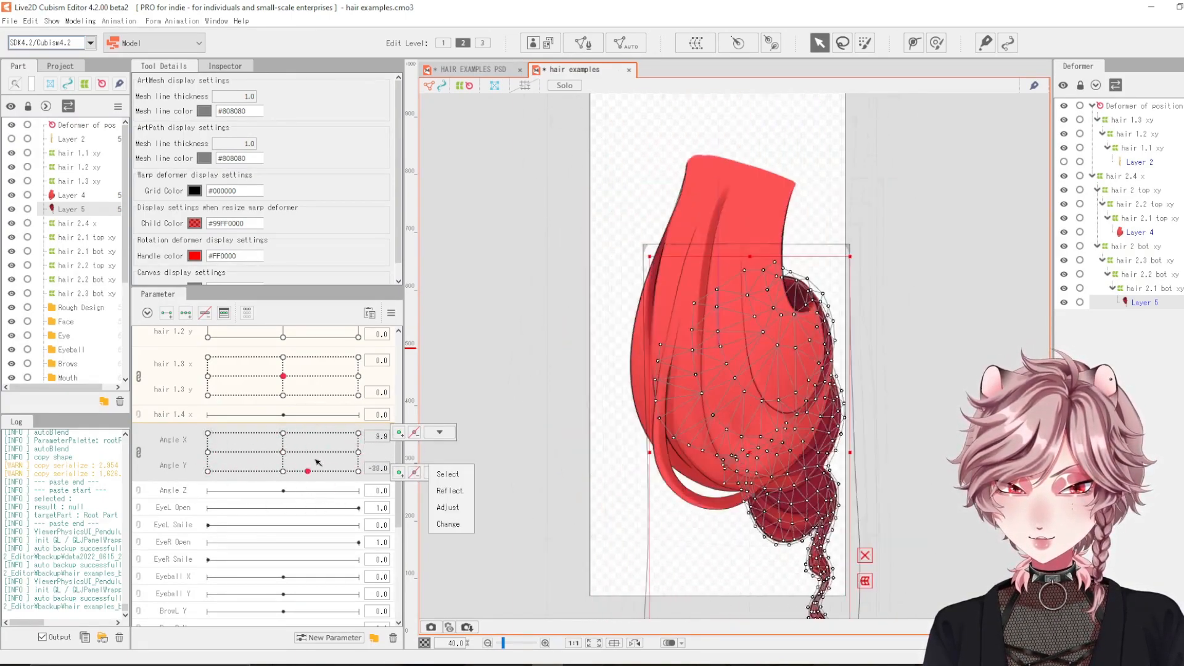
click(298, 452)
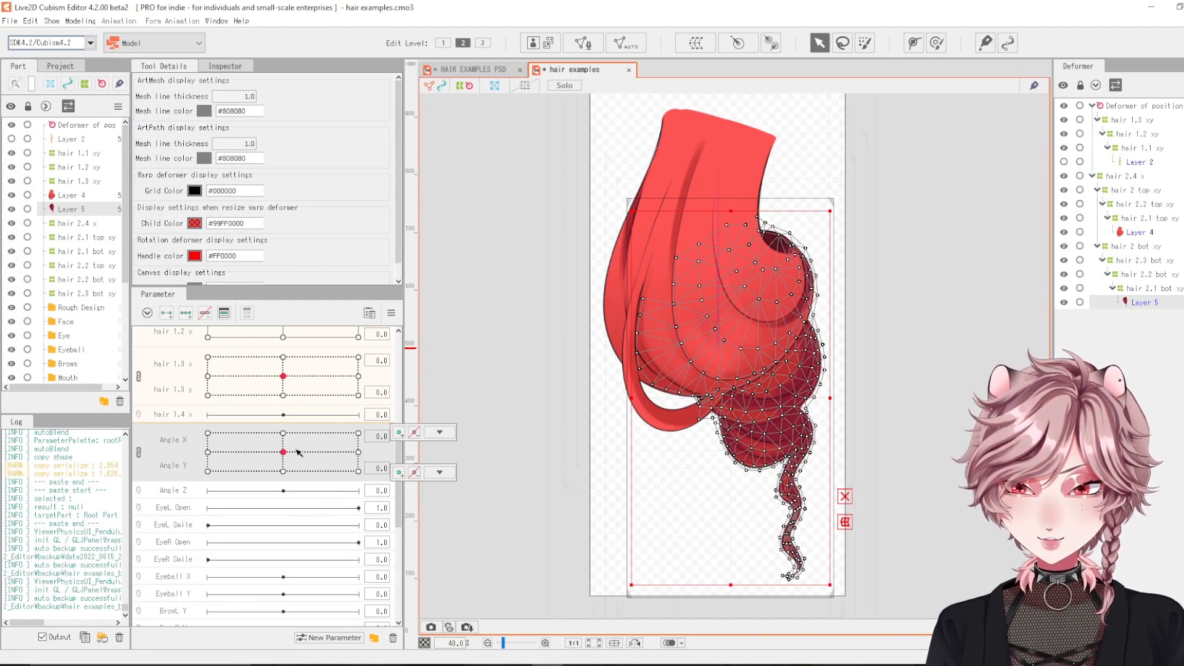